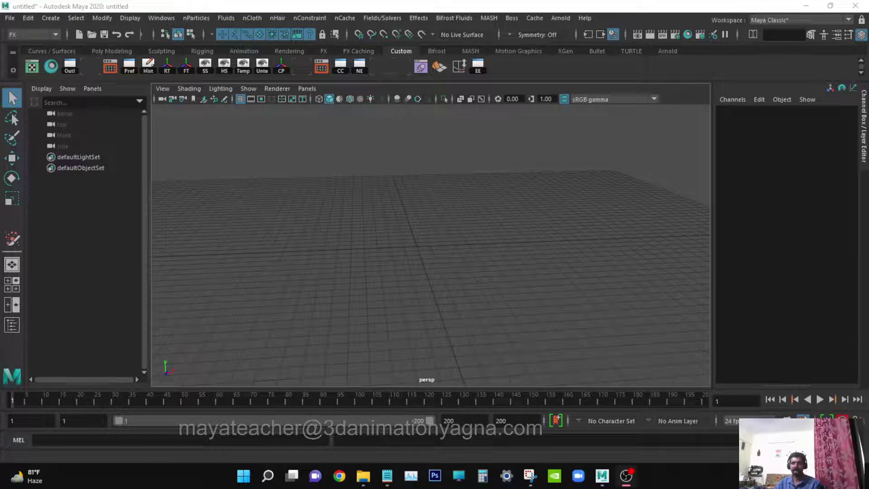
# Step: Create an nParticle object with the nParticle Tool, placing six particles snapped to grid intersections along the two main grid axes
pyautogui.keyDown('alt'); pyautogui.moveTo(367, 221); pyautogui.dragTo(415, 221); pyautogui.keyUp('alt')
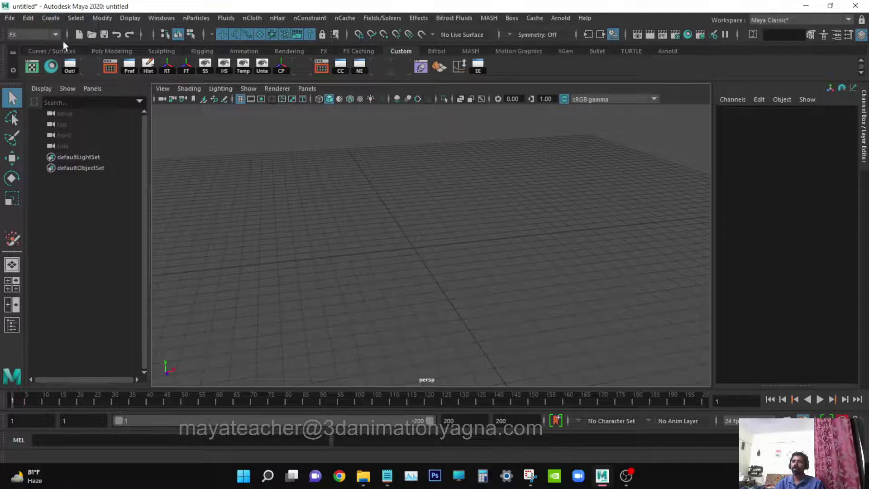
pyautogui.click(34, 34)
pyautogui.click(32, 78)
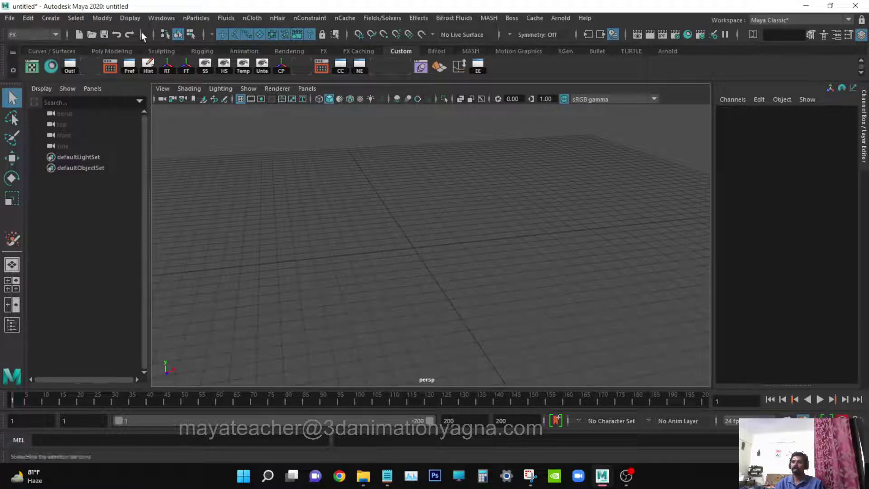
pyautogui.click(197, 18)
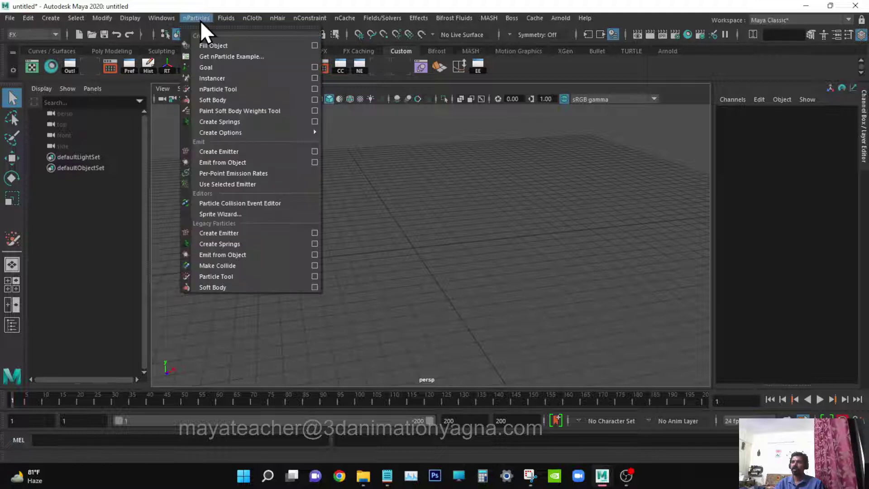
pyautogui.click(248, 89)
pyautogui.keyDown('alt'); pyautogui.moveTo(397, 218); pyautogui.dragTo(460, 257); pyautogui.keyUp('alt')
pyautogui.keyDown('alt'); pyautogui.moveTo(460, 256); pyautogui.dragTo(491, 258, button='right'); pyautogui.keyUp('alt')
pyautogui.keyDown('alt'); pyautogui.moveTo(489, 258); pyautogui.dragTo(403, 272); pyautogui.keyUp('alt')
pyautogui.keyDown('alt'); pyautogui.moveTo(325, 258); pyautogui.dragTo(328, 258); pyautogui.keyUp('alt')
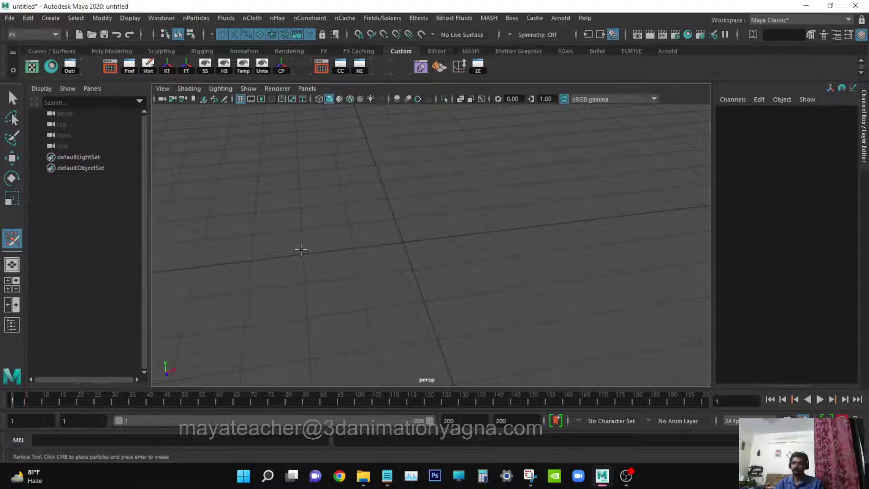
pyautogui.press('x')
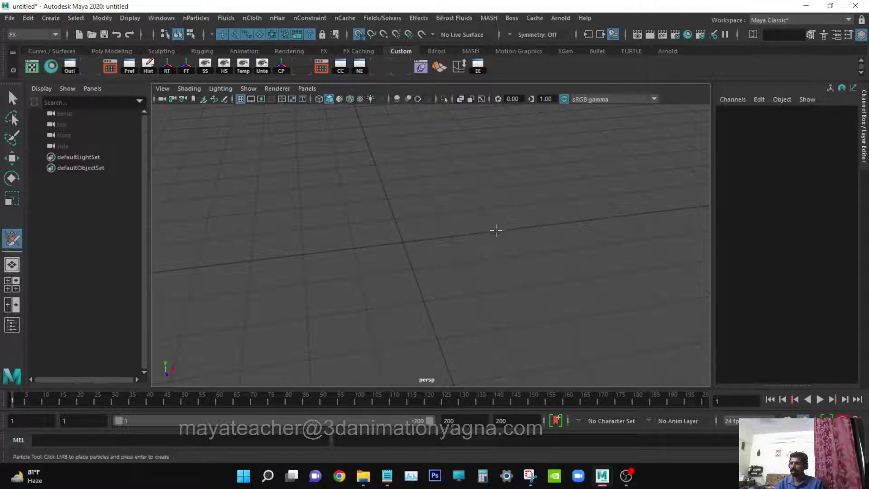
pyautogui.click(388, 196)
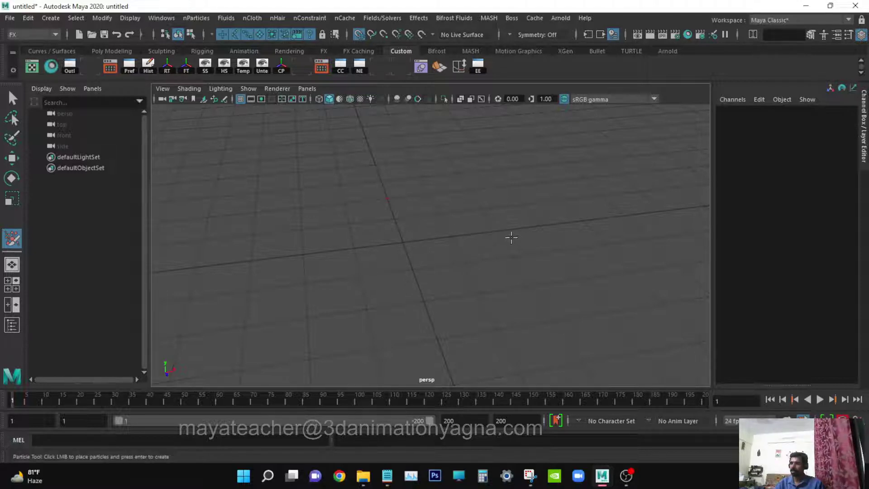
pyautogui.click(496, 230)
pyautogui.click(425, 299)
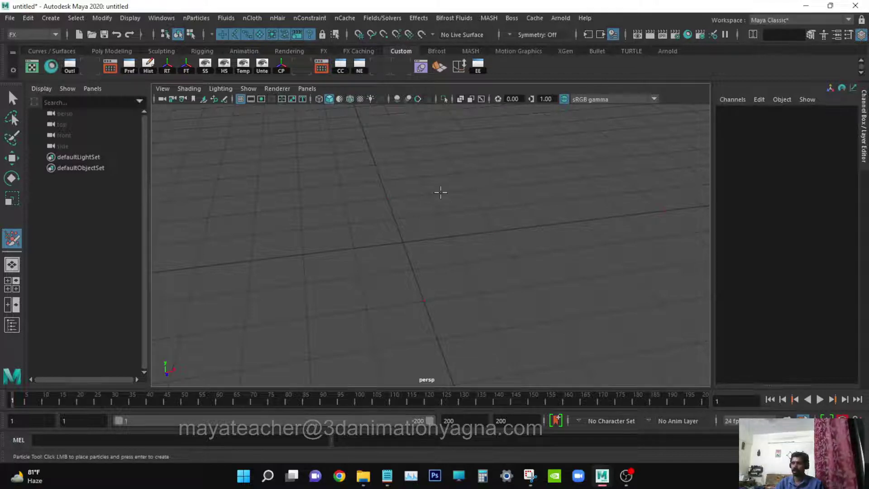
pyautogui.press('Return')
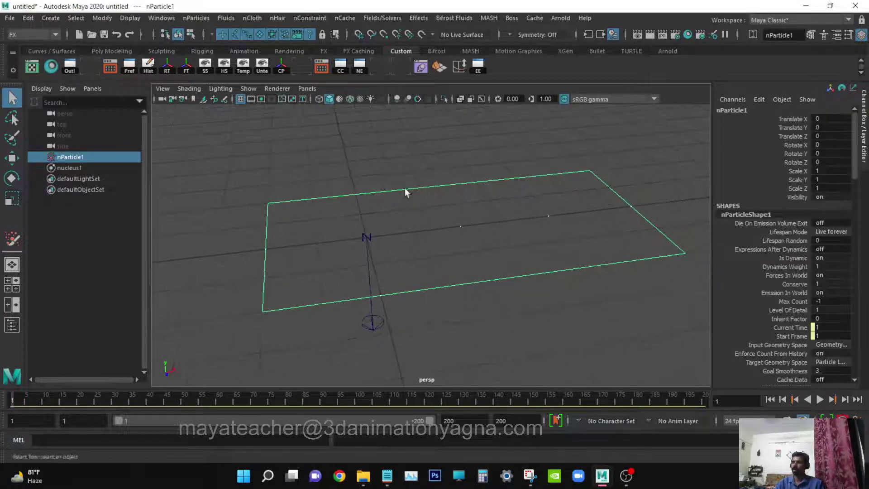
# Step: Switch from object selection to component selection mode so the nParticle object's individual particles can be picked
pyautogui.keyDown('alt'); pyautogui.moveTo(405, 188); pyautogui.dragTo(420, 222); pyautogui.keyUp('alt')
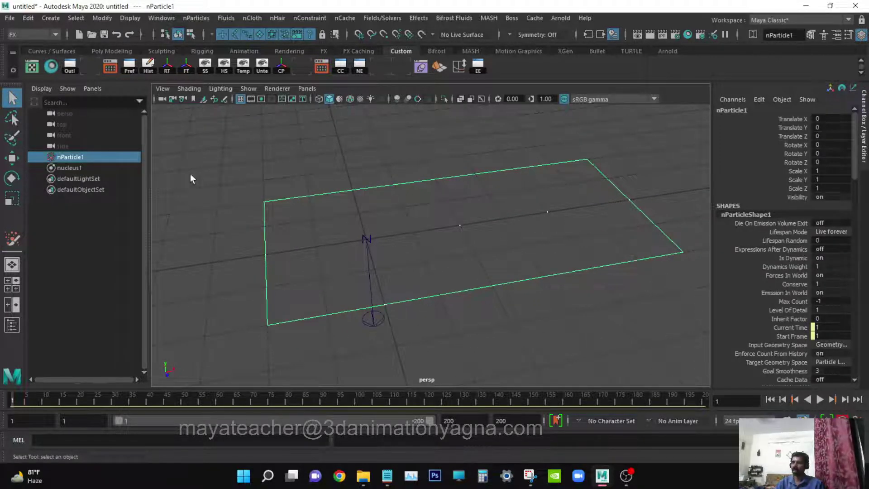
pyautogui.keyDown('alt'); pyautogui.moveTo(527, 270); pyautogui.dragTo(502, 279); pyautogui.keyUp('alt')
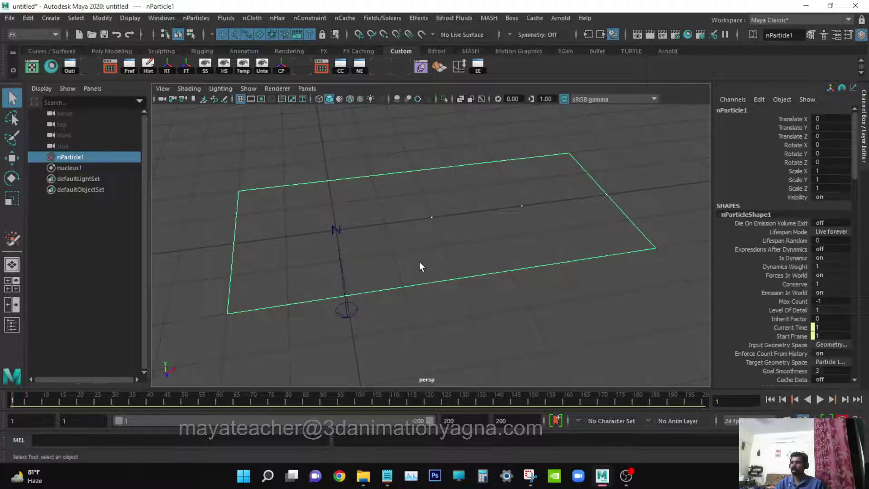
pyautogui.moveTo(421, 267)
pyautogui.keyDown('alt'); pyautogui.mouseDown()
pyautogui.moveTo(435, 258)
pyautogui.moveTo(415, 254)
pyautogui.moveTo(427, 258)
pyautogui.moveTo(417, 271)
pyautogui.mouseUp(); pyautogui.keyUp('alt')
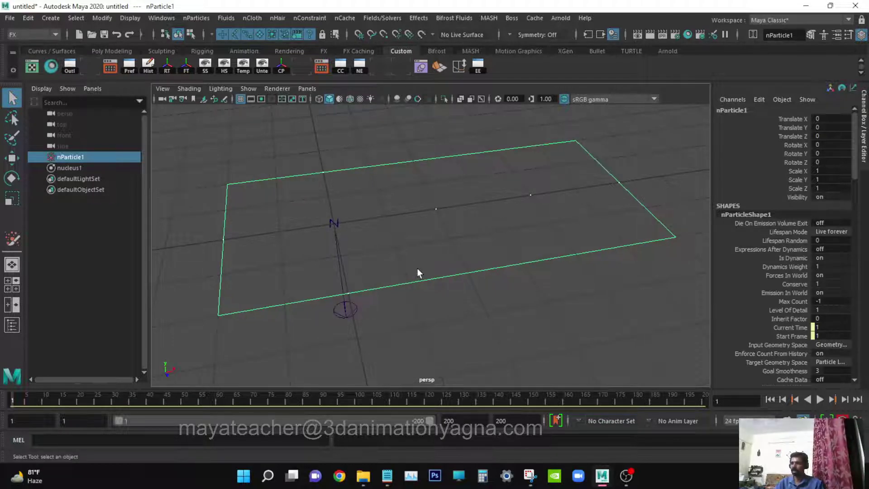
pyautogui.keyDown('alt'); pyautogui.moveTo(417, 272); pyautogui.dragTo(408, 282, button='middle'); pyautogui.keyUp('alt')
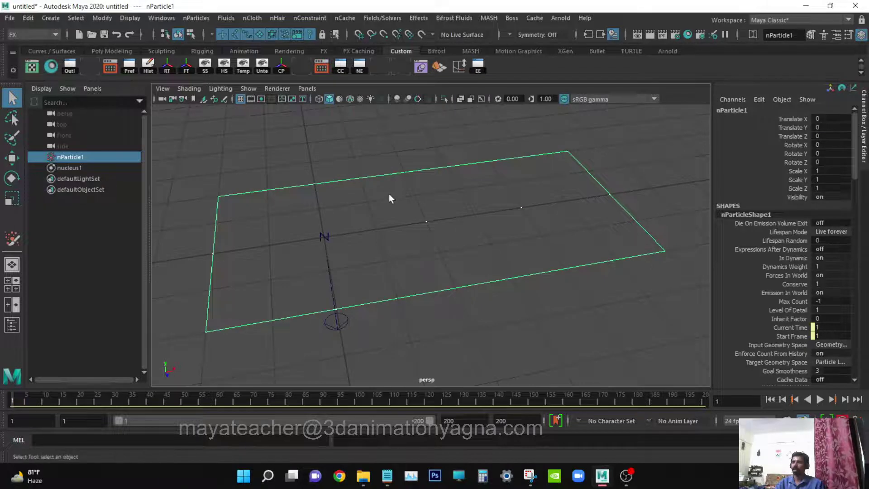
pyautogui.click(192, 34)
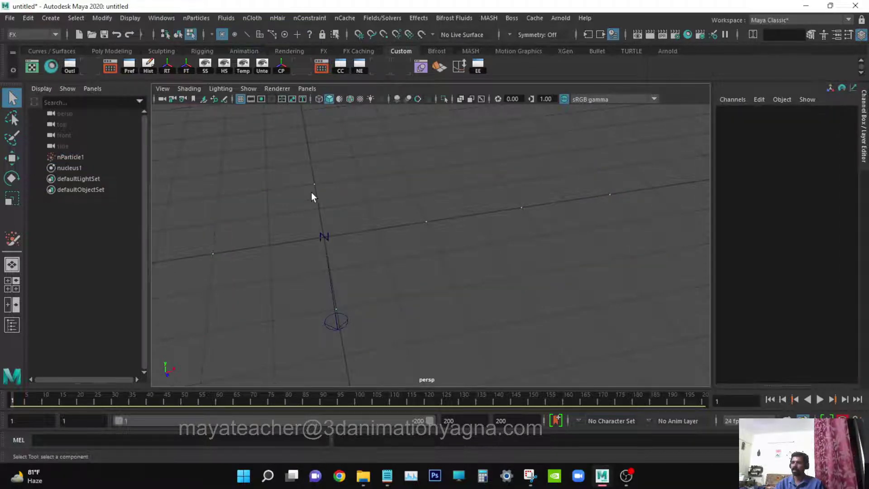
pyautogui.keyDown('alt'); pyautogui.moveTo(358, 258); pyautogui.dragTo(392, 263, button='middle'); pyautogui.keyUp('alt')
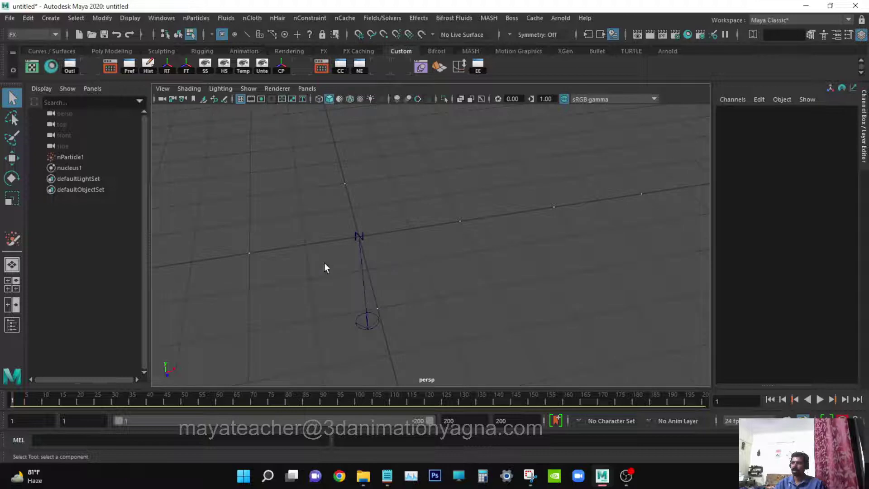
# Step: Select the first particle, pt[0], at the near end of the long particle row and create a Cluster deformer on it
pyautogui.rightClick(250, 253)
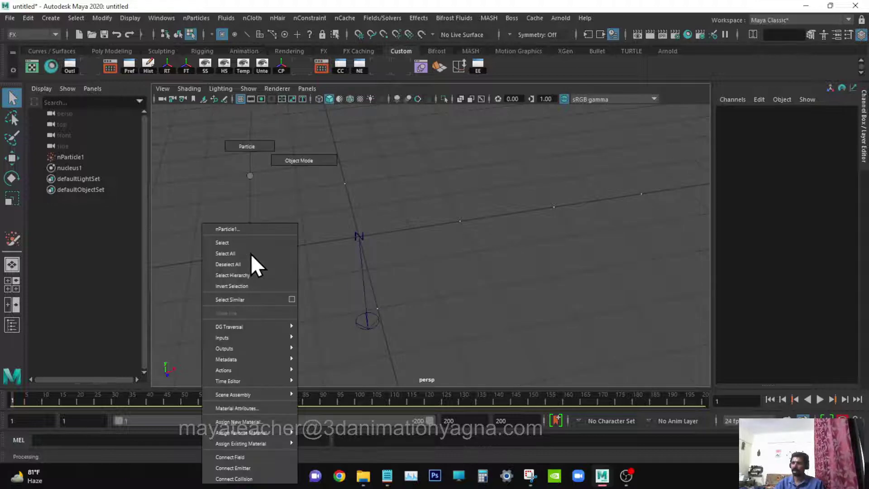
pyautogui.click(248, 147)
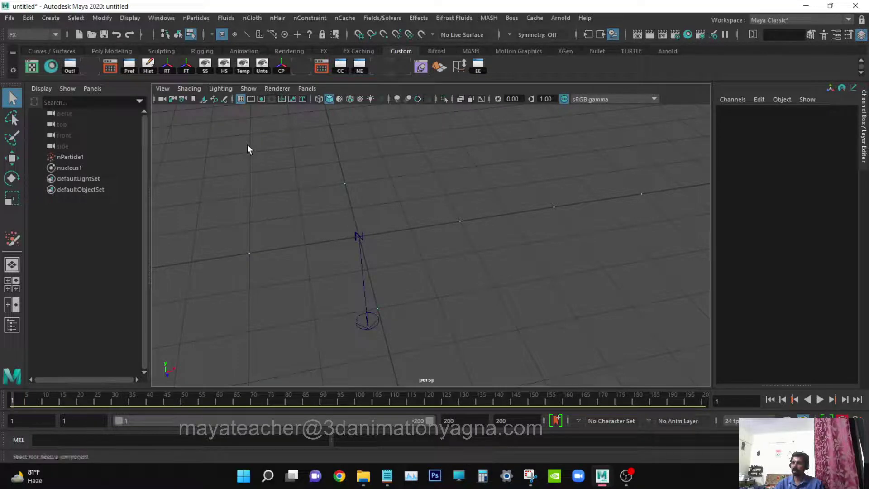
pyautogui.click(249, 254)
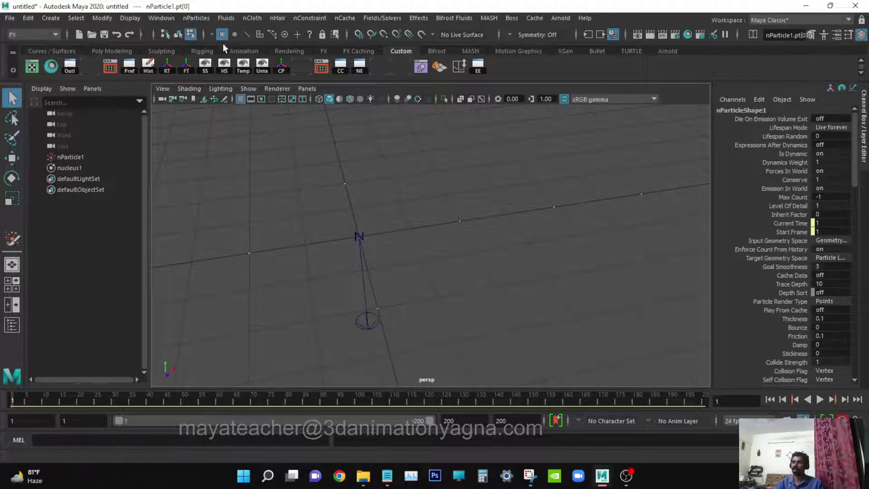
pyautogui.click(250, 257)
pyautogui.click(34, 35)
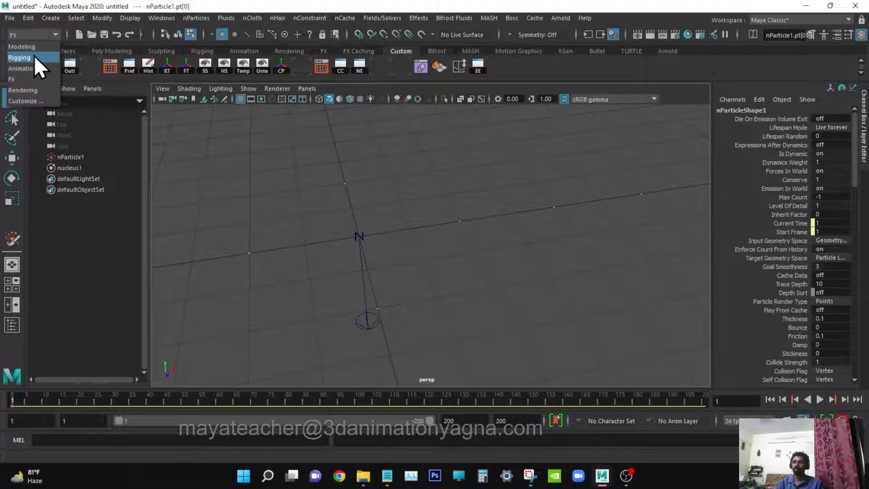
pyautogui.click(19, 57)
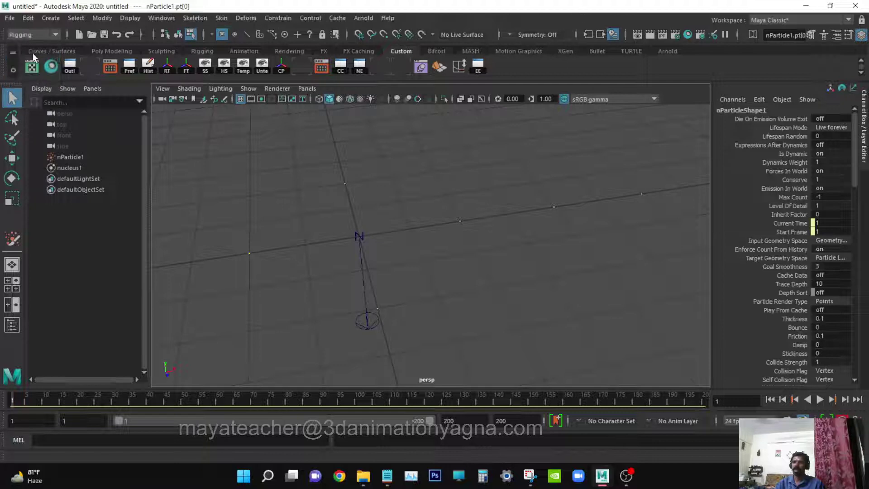
pyautogui.click(243, 19)
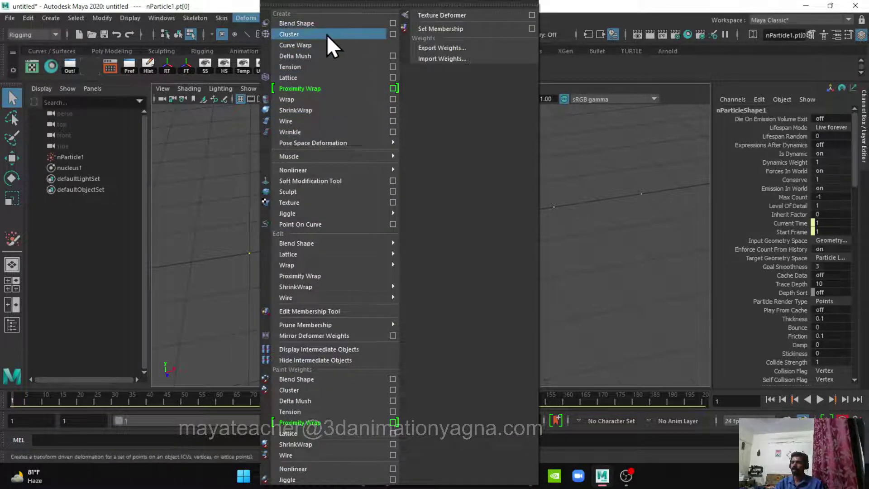
pyautogui.click(357, 34)
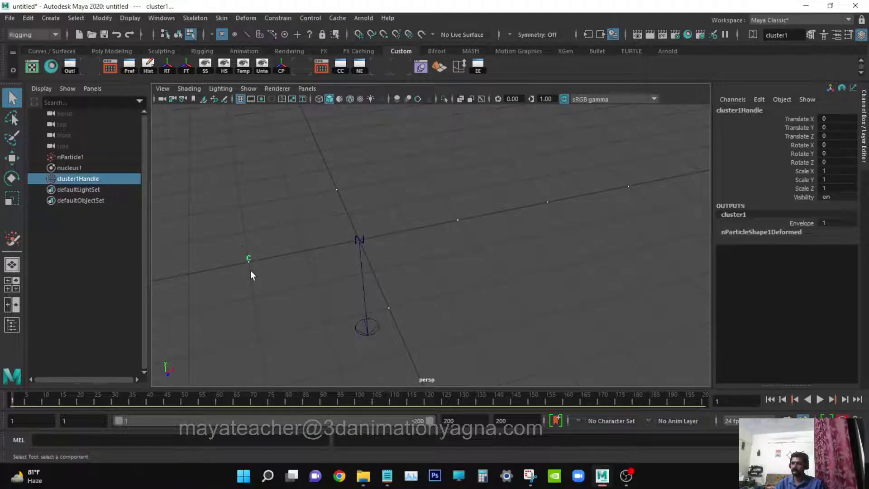
# Step: Select particle pt[1], on the far side of the nucleus along the crossing axis, and create a Cluster deformer on it
pyautogui.keyDown('alt'); pyautogui.moveTo(255, 259); pyautogui.dragTo(328, 272); pyautogui.keyUp('alt')
pyautogui.keyDown('alt'); pyautogui.moveTo(432, 254); pyautogui.dragTo(398, 254); pyautogui.keyUp('alt')
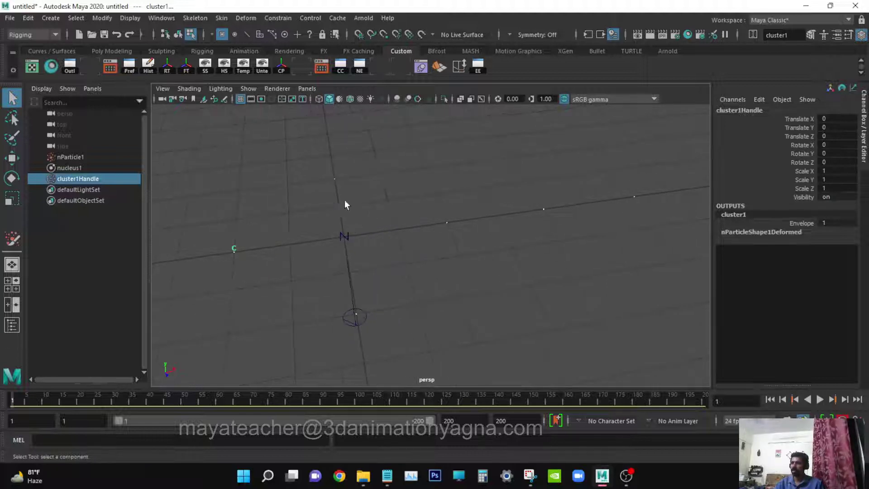
pyautogui.moveTo(336, 183); pyautogui.dragTo(327, 145, button='right')
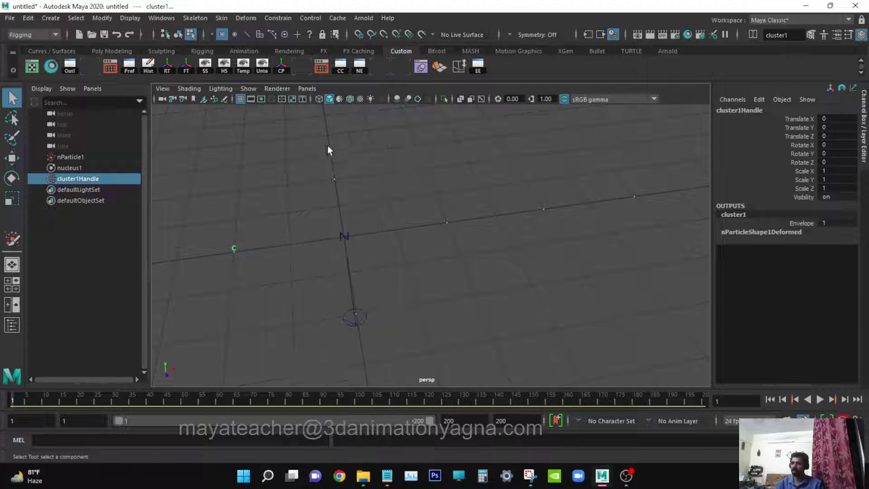
pyautogui.click(334, 180)
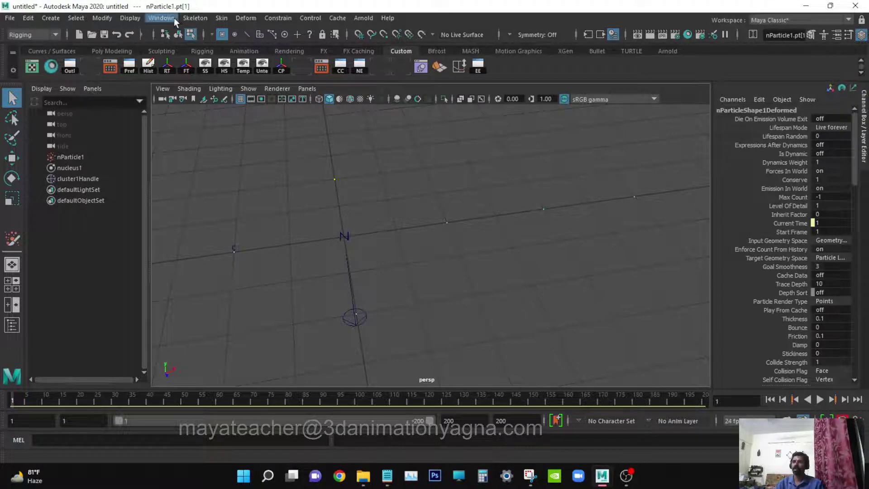
pyautogui.click(250, 18)
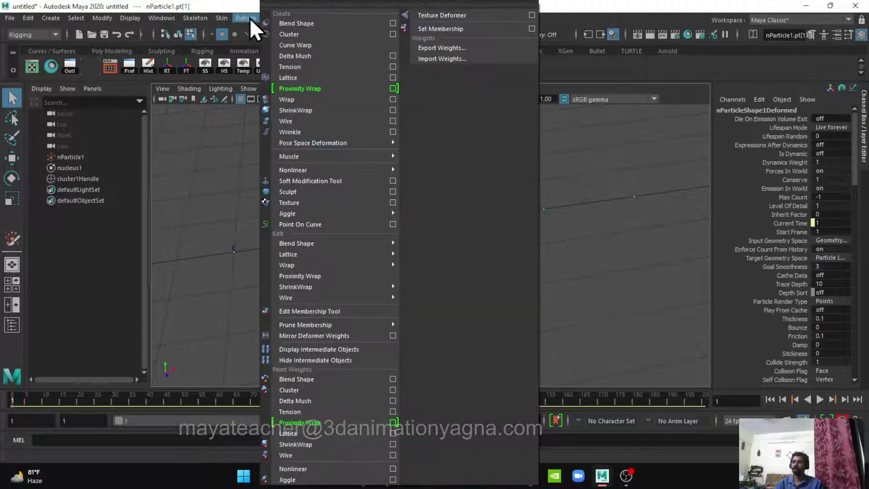
pyautogui.click(292, 34)
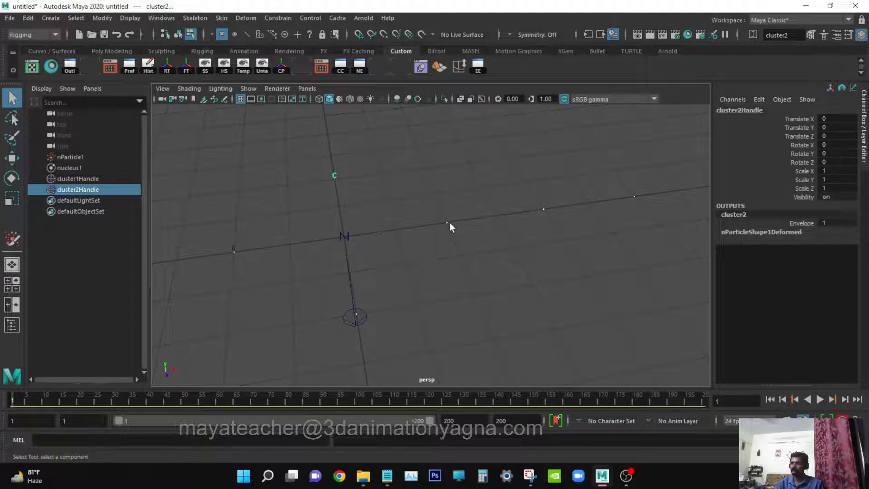
# Step: Select particle pt[2], beside the nucleus on the long particle row opposite the first cluster, and create a Cluster deformer on it
pyautogui.keyDown('alt'); pyautogui.moveTo(450, 222); pyautogui.dragTo(441, 229, button='middle'); pyautogui.keyUp('alt')
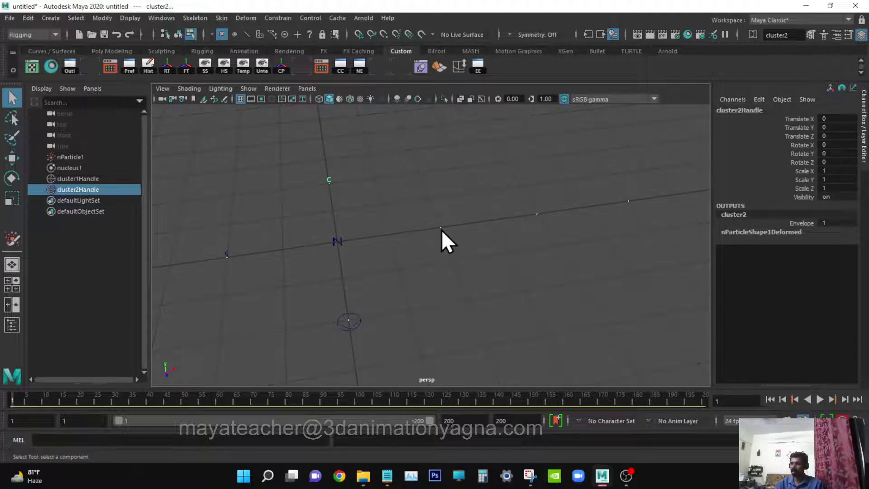
pyautogui.rightClick(442, 230)
pyautogui.click(438, 182)
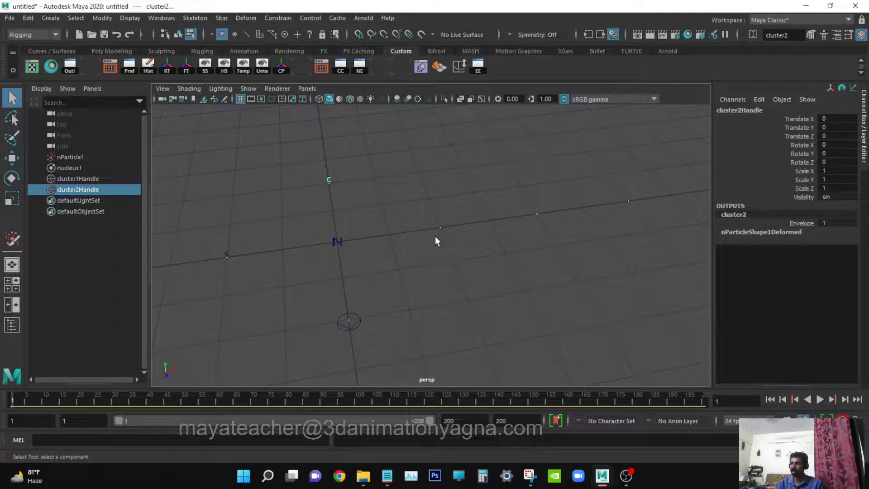
pyautogui.click(441, 227)
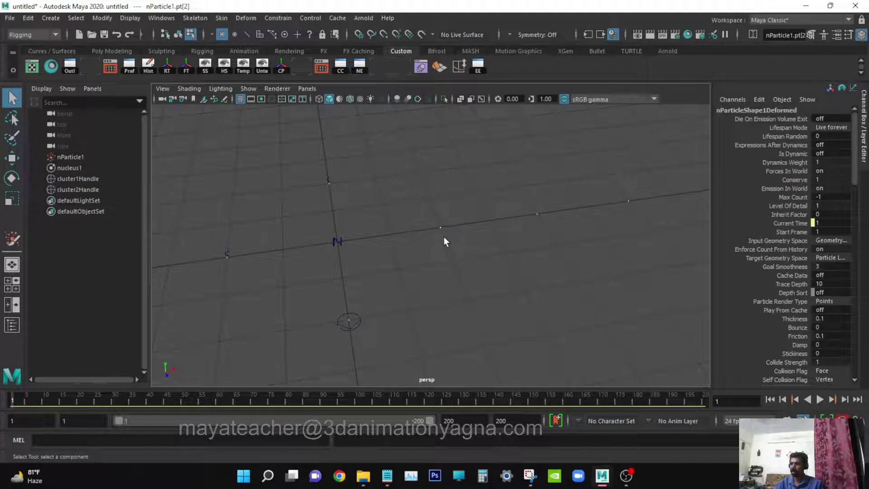
pyautogui.click(243, 18)
pyautogui.click(300, 35)
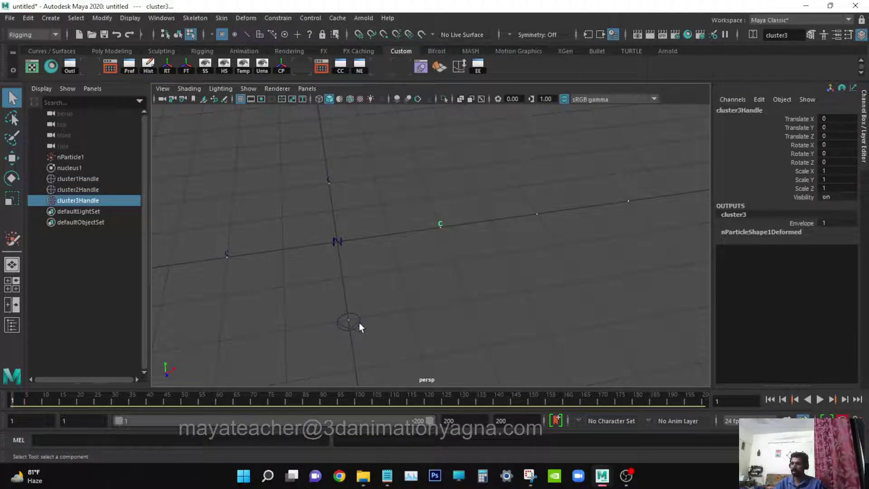
# Step: Select particle pt[3], on the near side of the nucleus along the crossing axis, and create a Cluster deformer on it
pyautogui.keyDown('alt'); pyautogui.moveTo(360, 320); pyautogui.dragTo(390, 323); pyautogui.keyUp('alt')
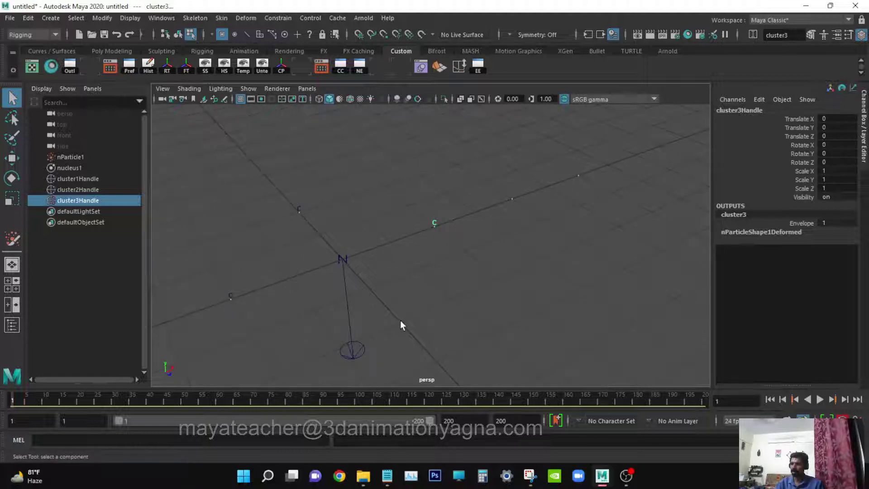
pyautogui.click(401, 321)
pyautogui.moveTo(401, 322); pyautogui.dragTo(398, 188, button='right')
pyautogui.click(400, 323)
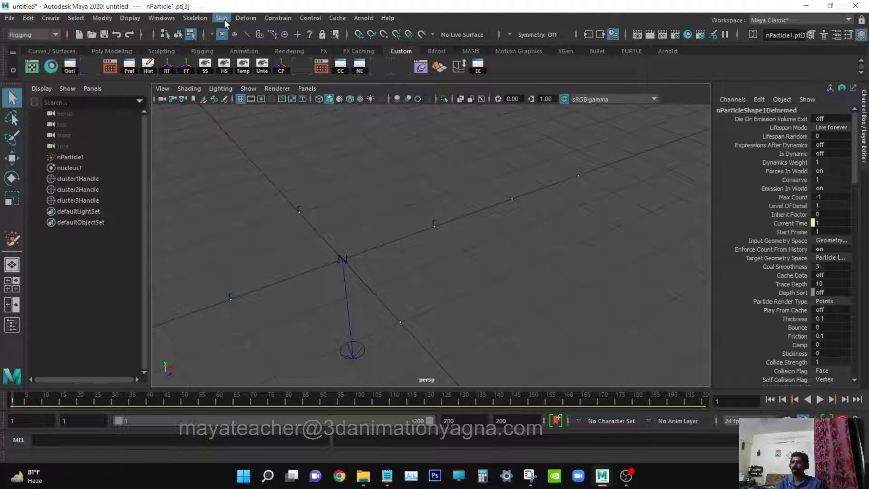
pyautogui.click(243, 20)
pyautogui.click(297, 37)
# Step: Select particle pt[4], next beyond the third cluster along the long particle row, and create a Cluster deformer on it
pyautogui.keyDown('alt'); pyautogui.moveTo(502, 313); pyautogui.dragTo(425, 324); pyautogui.keyUp('alt')
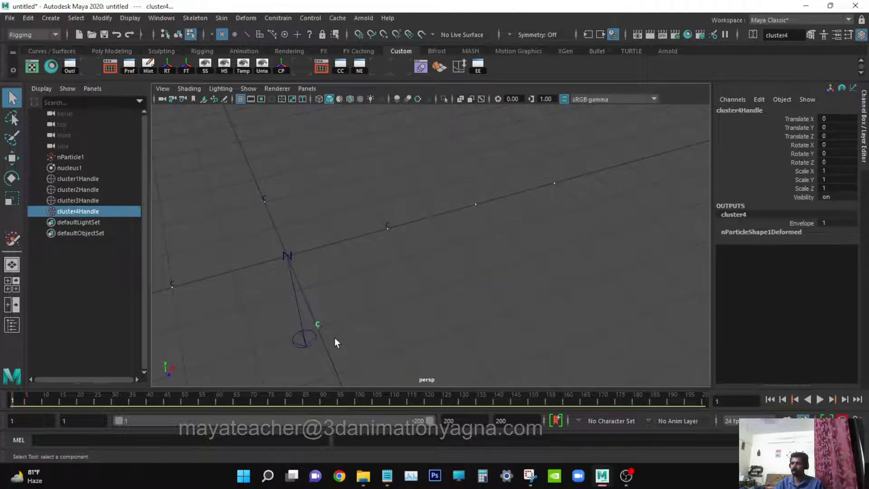
pyautogui.moveTo(335, 339)
pyautogui.keyDown('alt'); pyautogui.mouseDown()
pyautogui.moveTo(412, 292)
pyautogui.moveTo(394, 315)
pyautogui.moveTo(457, 253)
pyautogui.mouseUp(); pyautogui.keyUp('alt')
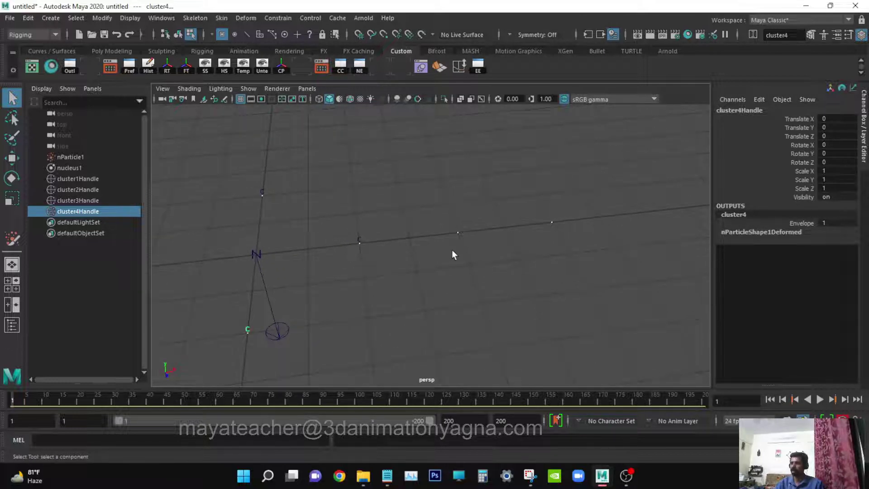
pyautogui.rightClick(459, 234)
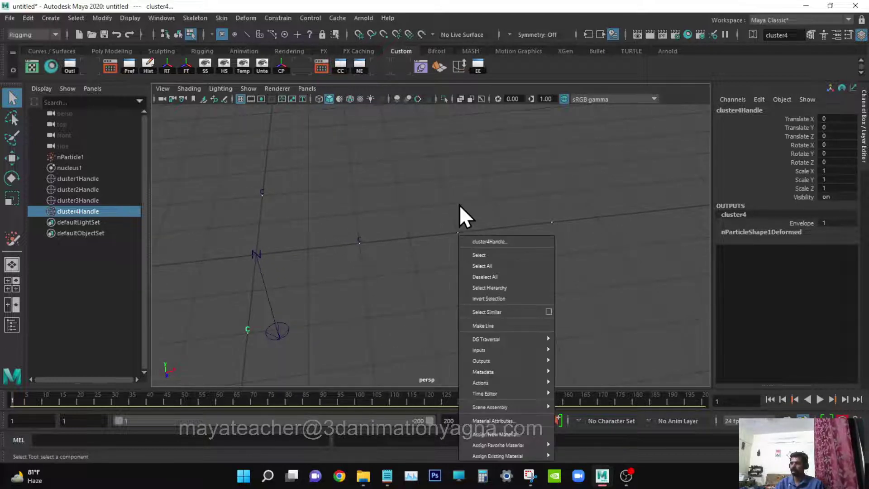
pyautogui.rightClick(457, 234)
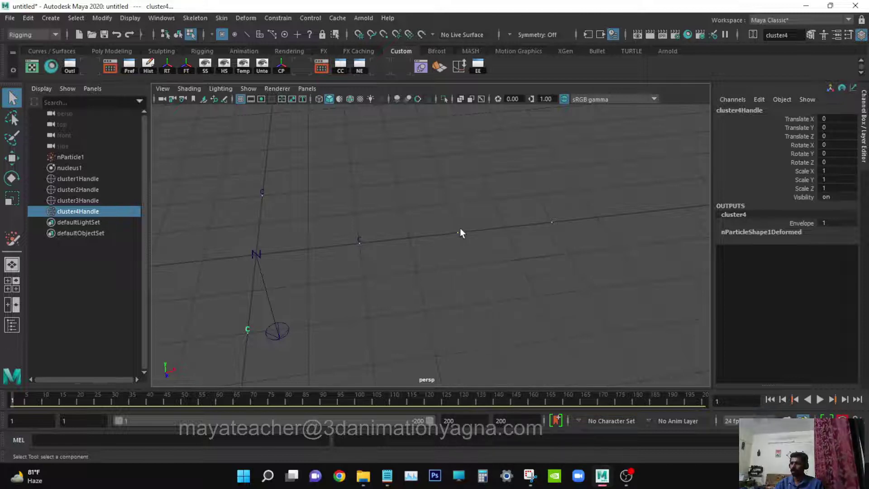
pyautogui.click(458, 233)
pyautogui.rightClick(458, 233)
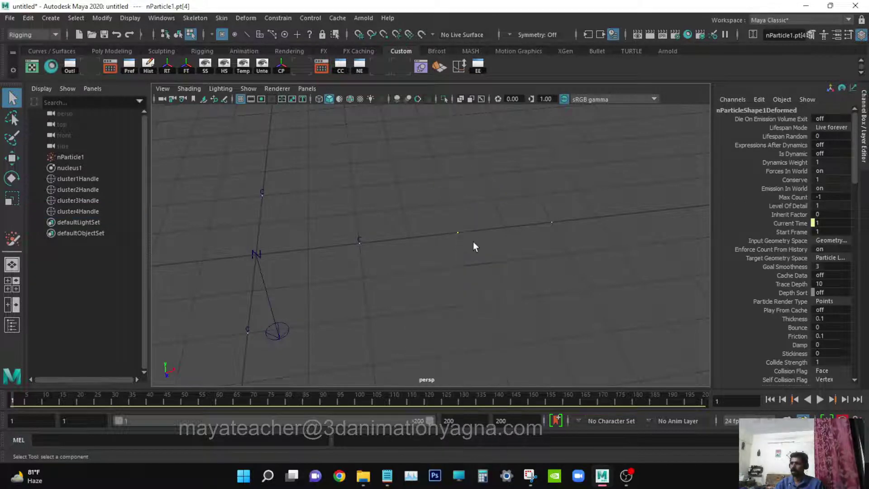
pyautogui.click(246, 17)
pyautogui.click(288, 34)
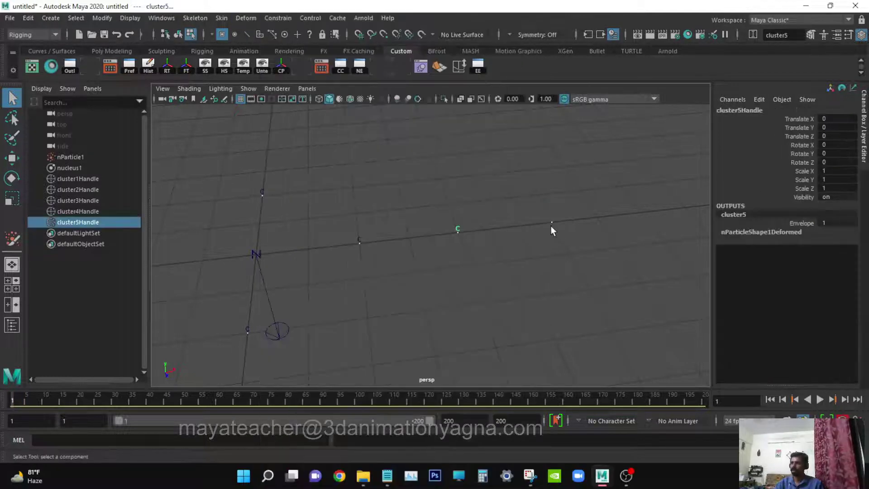
# Step: Select particle pt[5], the last one at the far end of the long particle row, and create a Cluster deformer on it
pyautogui.moveTo(554, 221)
pyautogui.mouseDown(button='right')
pyautogui.moveTo(545, 189)
pyautogui.moveTo(553, 226)
pyautogui.moveTo(539, 219)
pyautogui.mouseUp(button='right')
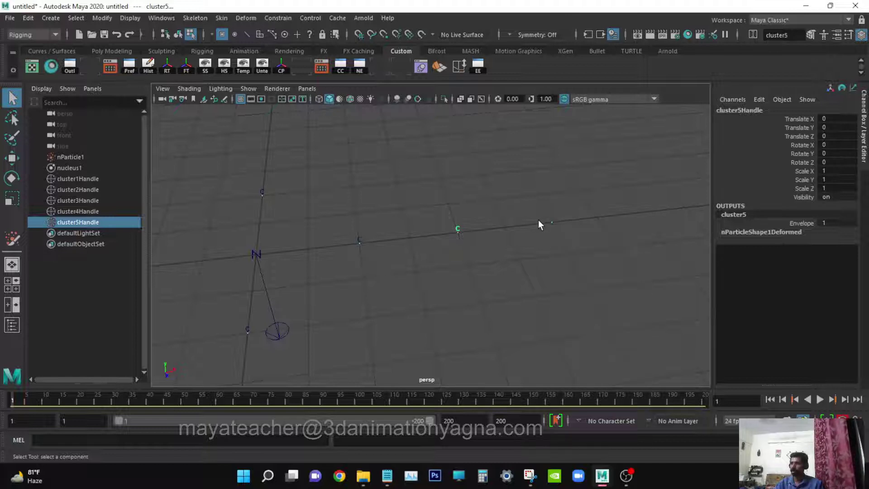
pyautogui.click(550, 224)
pyautogui.moveTo(551, 224); pyautogui.dragTo(555, 190, button='right')
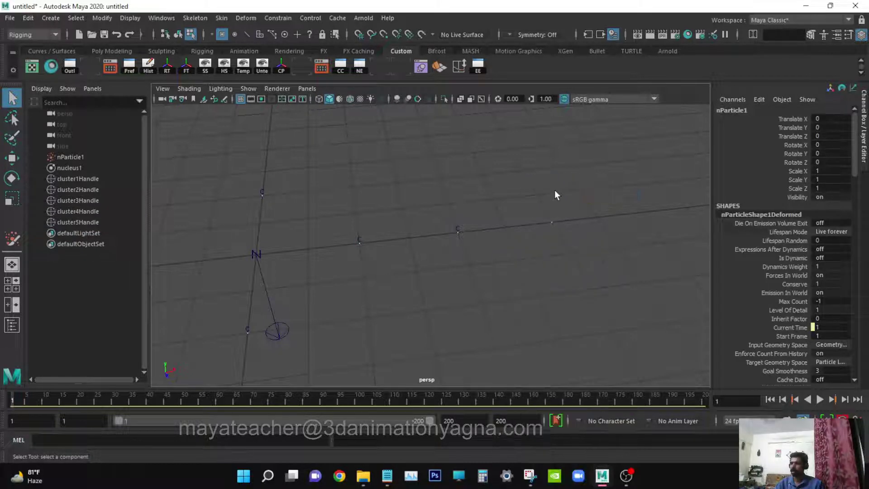
pyautogui.click(552, 222)
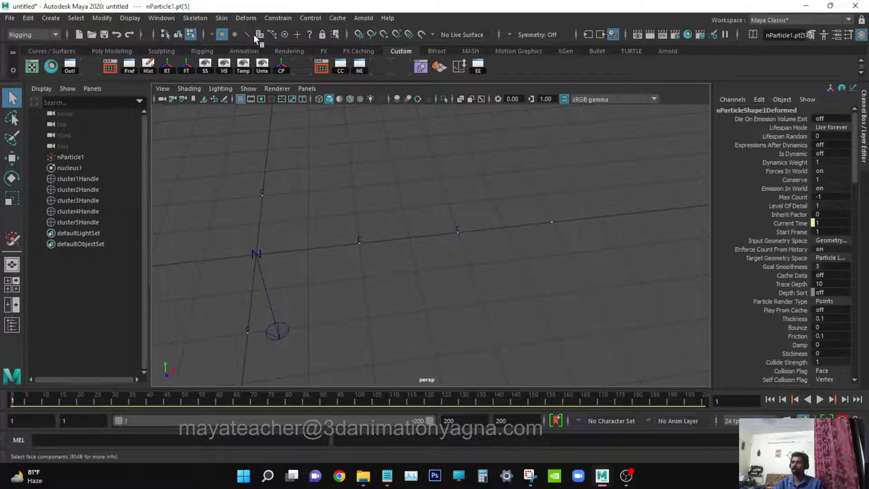
pyautogui.click(245, 17)
pyautogui.click(295, 35)
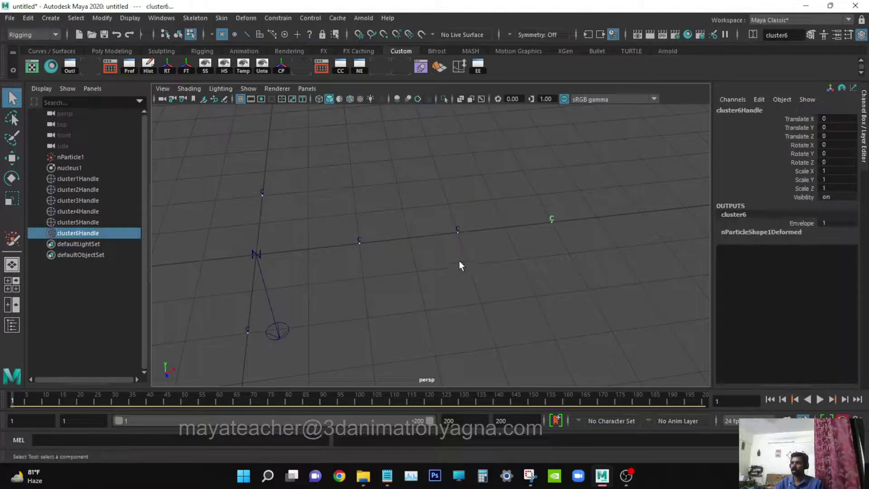
# Step: Check which particle each handle controls by selecting cluster1Handle through cluster6Handle one after another, then clear the selection
pyautogui.keyDown('alt'); pyautogui.moveTo(459, 261); pyautogui.dragTo(499, 254, button='middle'); pyautogui.keyUp('alt')
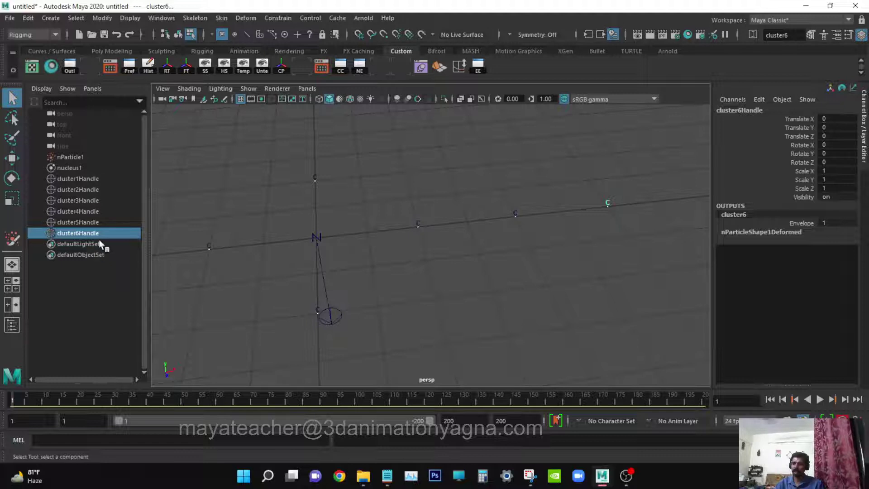
pyautogui.keyDown('alt'); pyautogui.moveTo(333, 249); pyautogui.dragTo(361, 251); pyautogui.keyUp('alt')
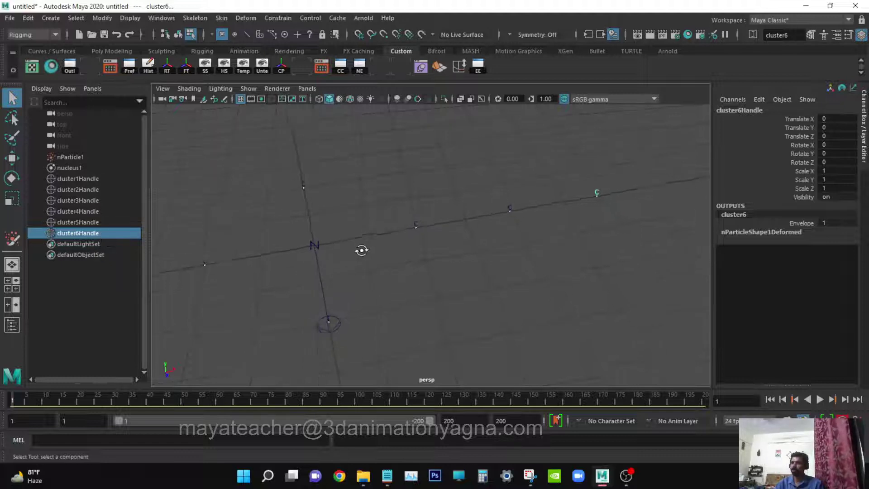
pyautogui.keyDown('alt'); pyautogui.moveTo(361, 250); pyautogui.dragTo(413, 228, button='middle'); pyautogui.keyUp('alt')
pyautogui.click(100, 179)
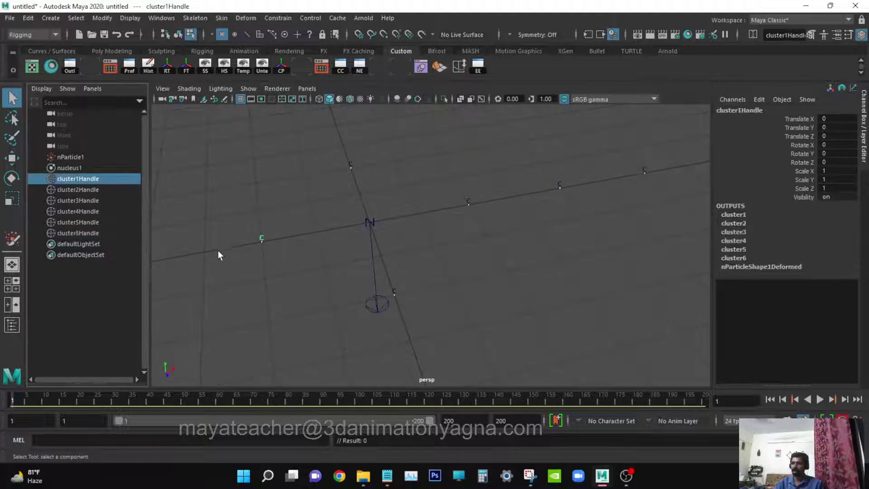
pyautogui.click(99, 189)
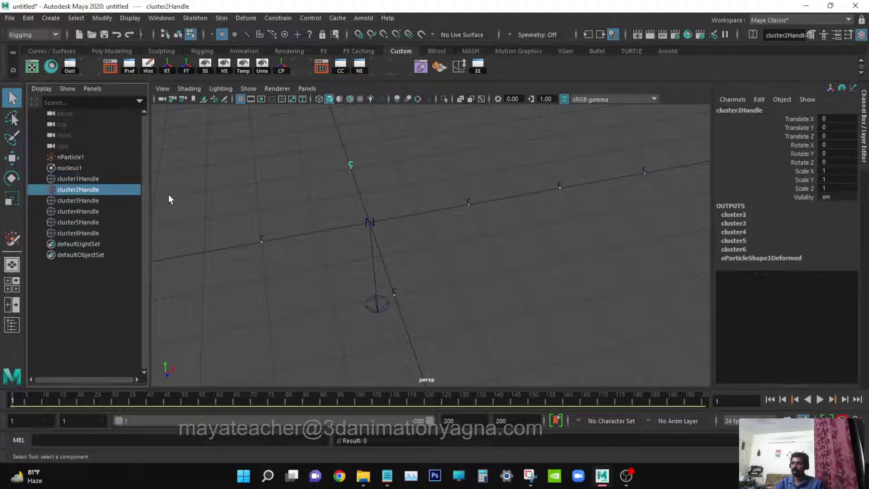
pyautogui.click(124, 200)
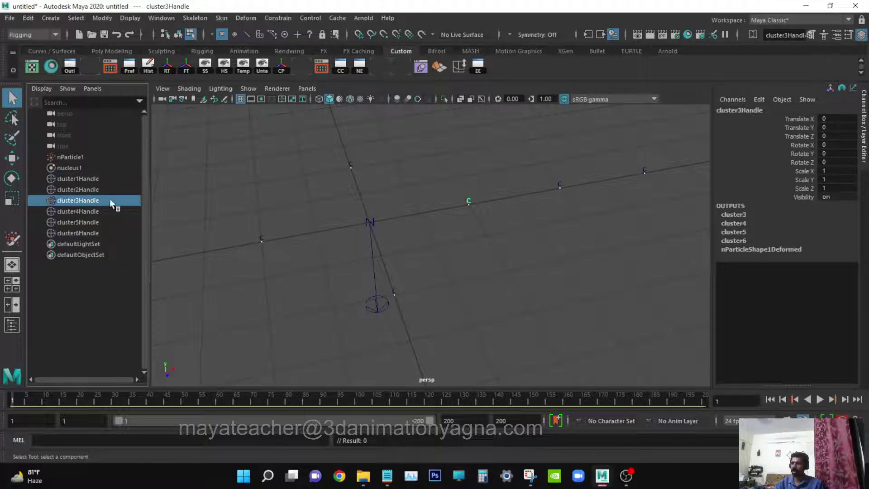
pyautogui.click(100, 211)
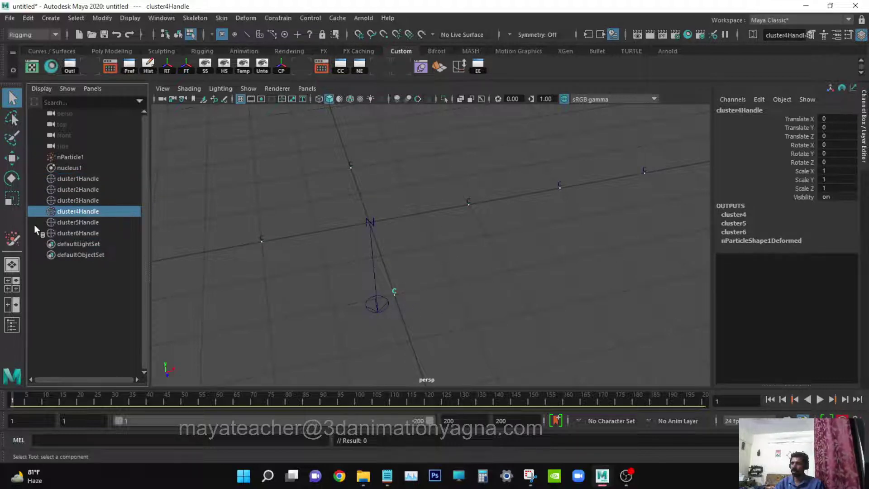
pyautogui.click(74, 222)
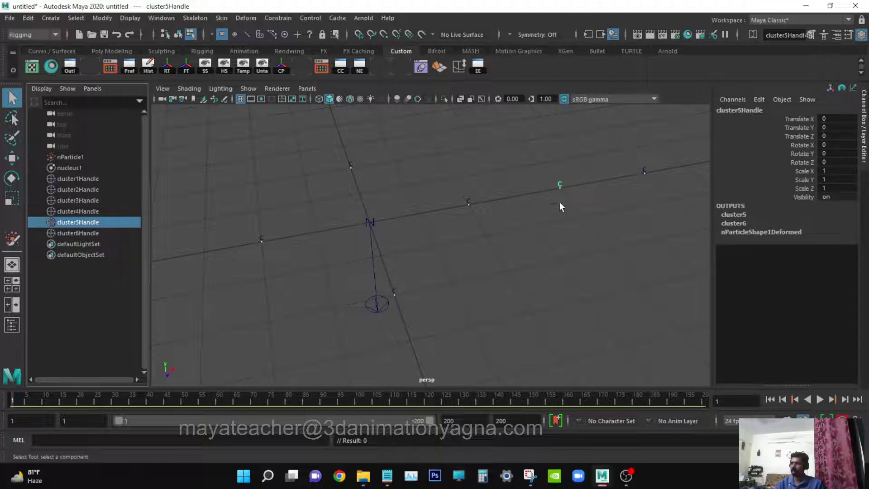
pyautogui.click(99, 233)
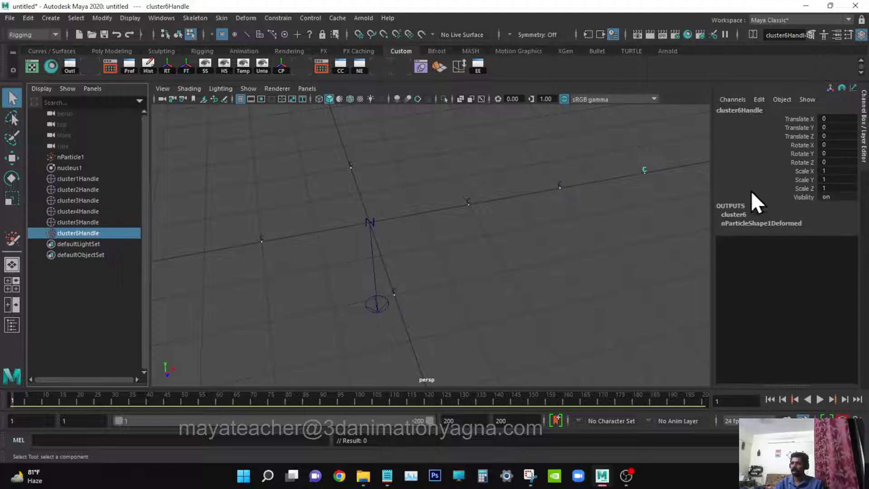
pyautogui.keyDown('alt'); pyautogui.moveTo(622, 258); pyautogui.dragTo(558, 294); pyautogui.keyUp('alt')
pyautogui.click(262, 156)
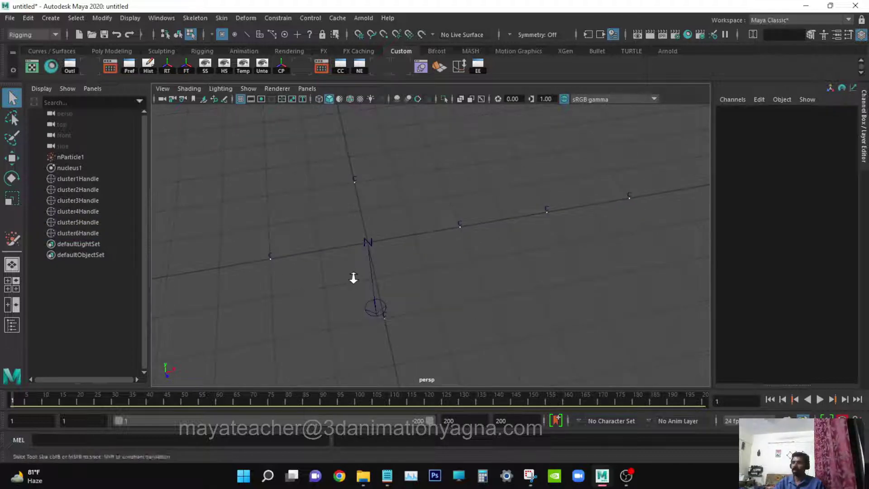
# Step: Select nParticle1 and convert it with nParticle to Polygons
pyautogui.click(85, 157)
pyautogui.keyDown('alt'); pyautogui.moveTo(360, 308); pyautogui.dragTo(333, 306, button='right'); pyautogui.keyUp('alt')
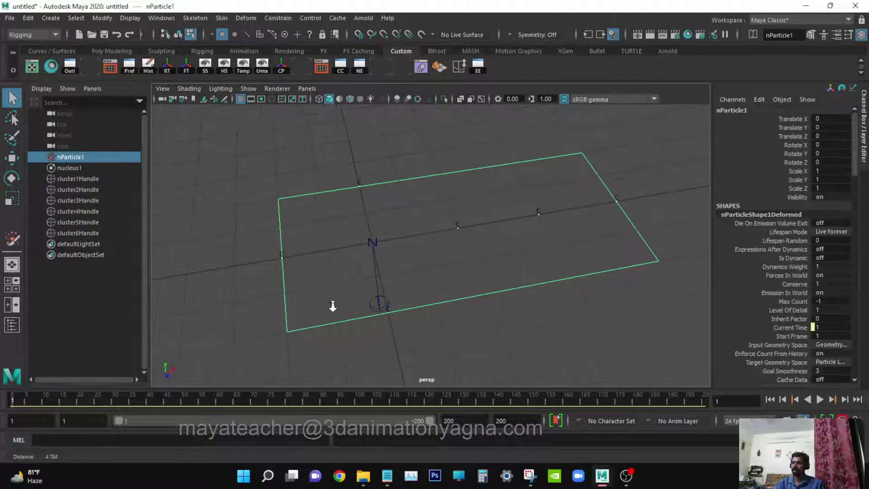
pyautogui.keyDown('alt'); pyautogui.moveTo(334, 306); pyautogui.dragTo(365, 305); pyautogui.keyUp('alt')
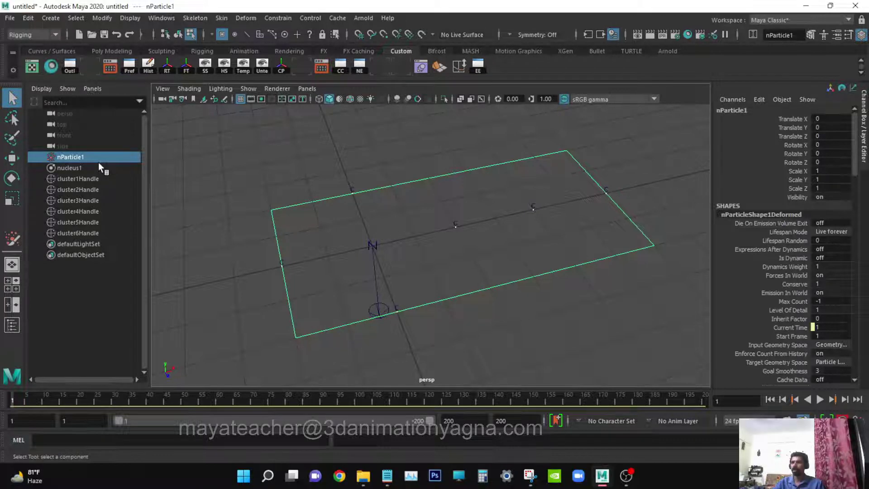
pyautogui.click(101, 18)
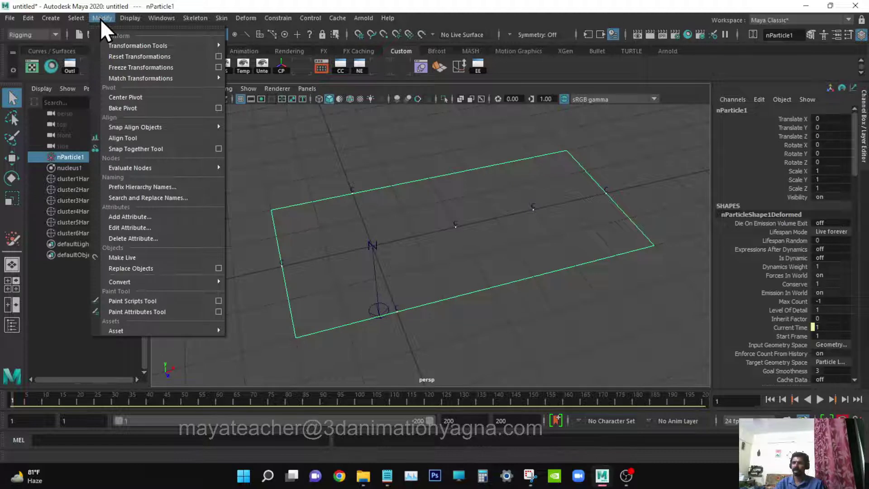
pyautogui.moveTo(151, 282)
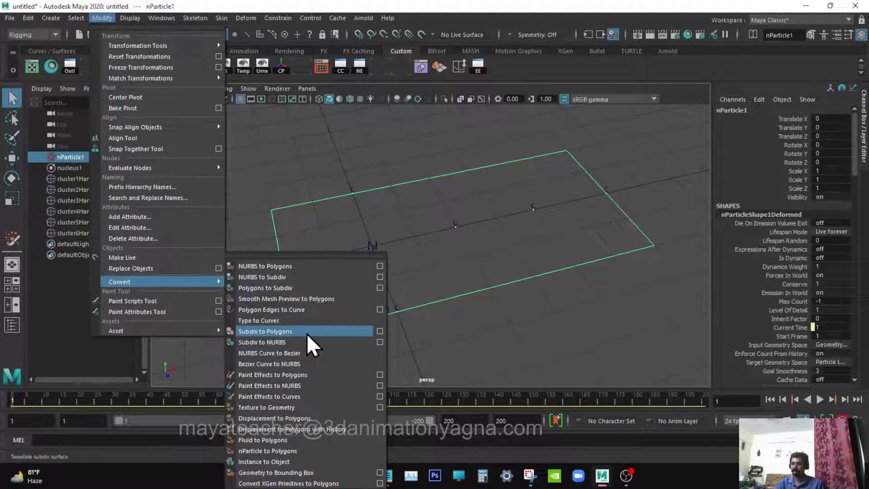
pyautogui.click(301, 451)
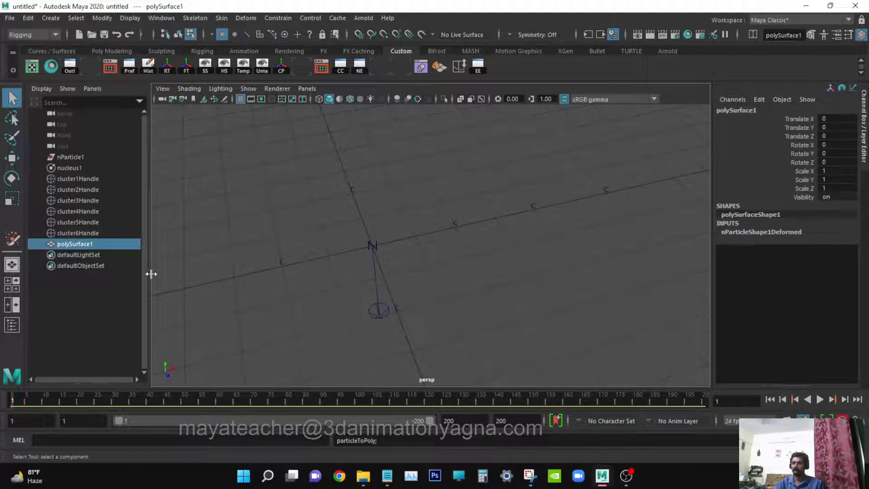
# Step: Rename the converted polygon surface as metaballs
pyautogui.scroll(2, 418, 320)
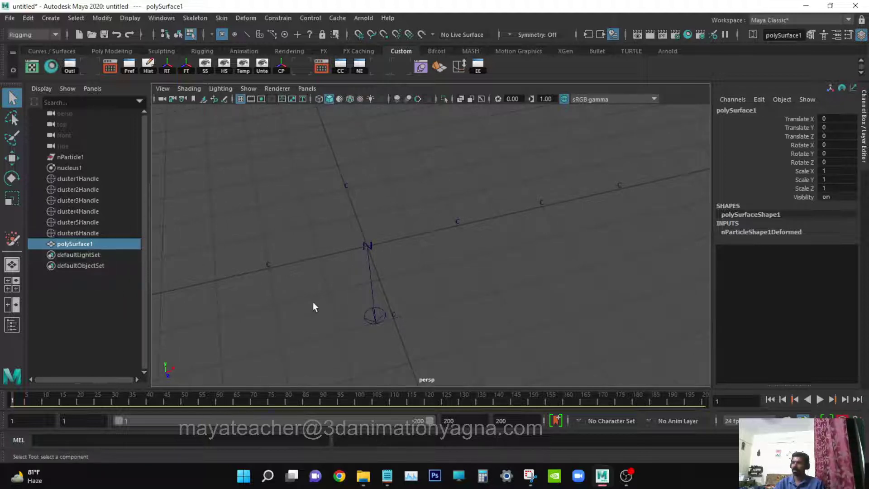
pyautogui.moveTo(308, 300)
pyautogui.keyDown('alt'); pyautogui.mouseDown()
pyautogui.moveTo(316, 297)
pyautogui.moveTo(307, 298)
pyautogui.mouseUp(); pyautogui.keyUp('alt')
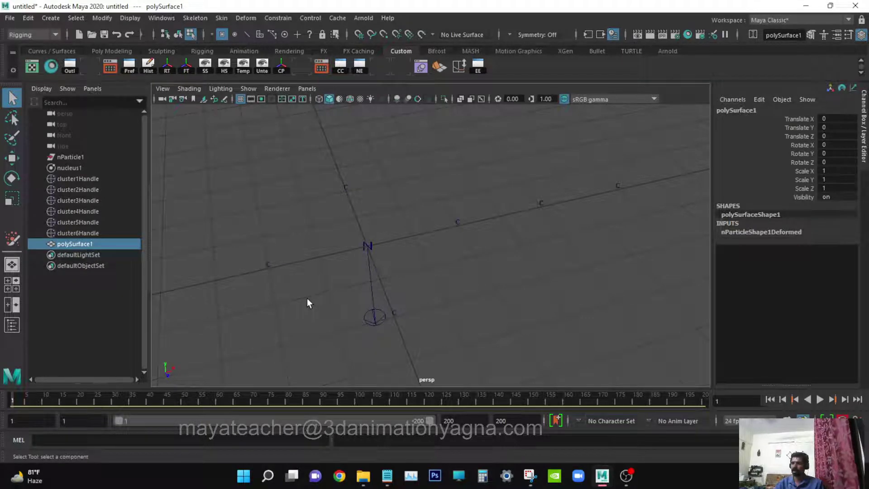
pyautogui.doubleClick(102, 248)
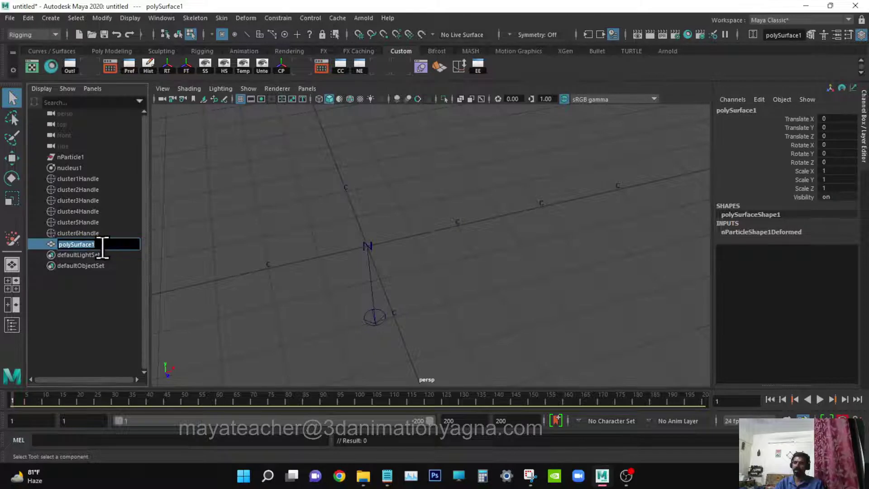
pyautogui.write('meta')
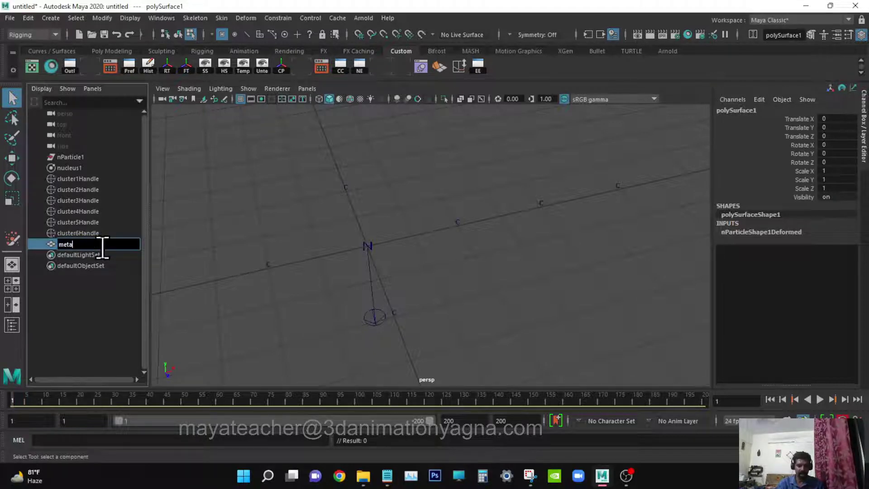
pyautogui.write('balls')
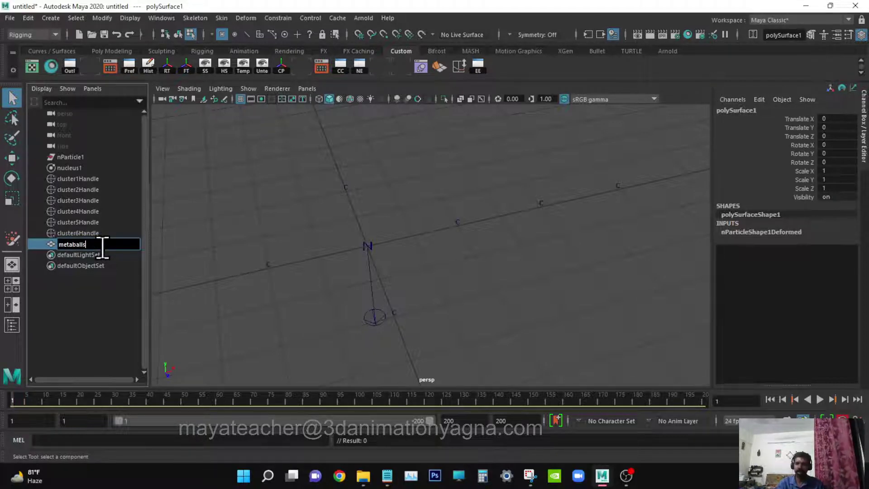
pyautogui.press('Return')
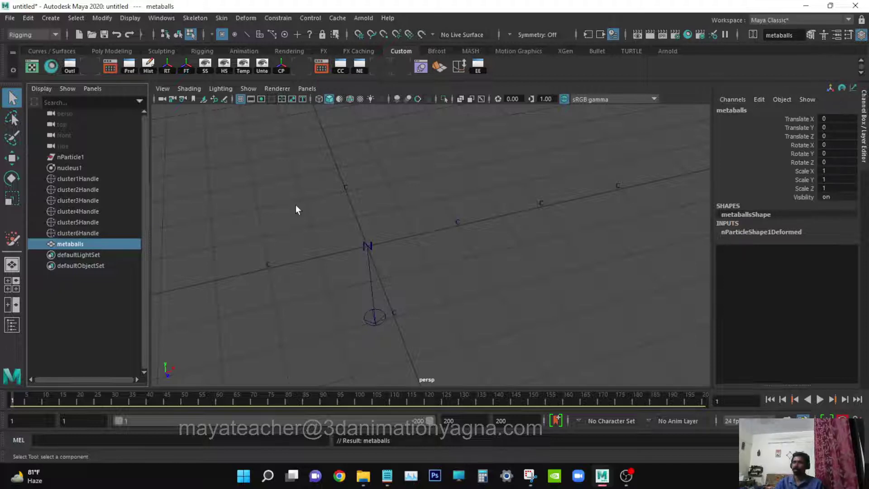
# Step: Show the metaballs object's attributes, browse its connected nodes through to lambert1, and widen the Attribute Editor
pyautogui.moveTo(395, 221)
pyautogui.keyDown('alt'); pyautogui.mouseDown()
pyautogui.moveTo(385, 221)
pyautogui.moveTo(401, 222)
pyautogui.mouseUp(); pyautogui.keyUp('alt')
pyautogui.hotkey('ctrl', 'a')
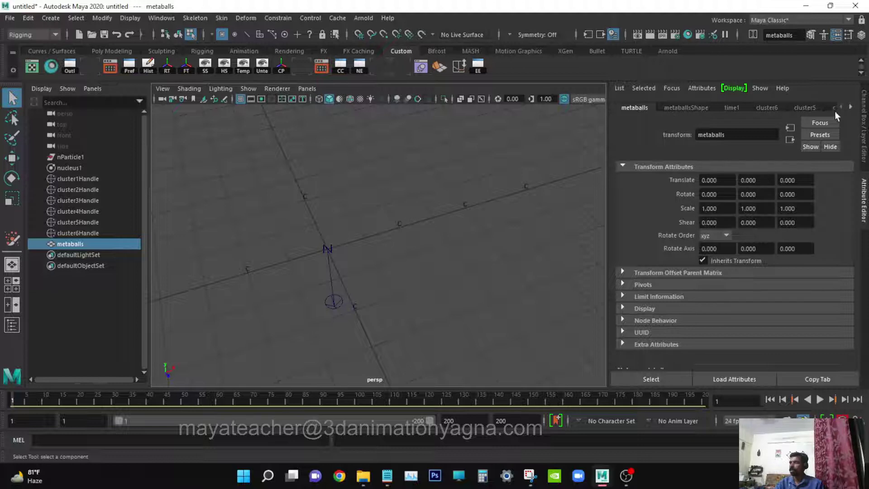
pyautogui.click(697, 107)
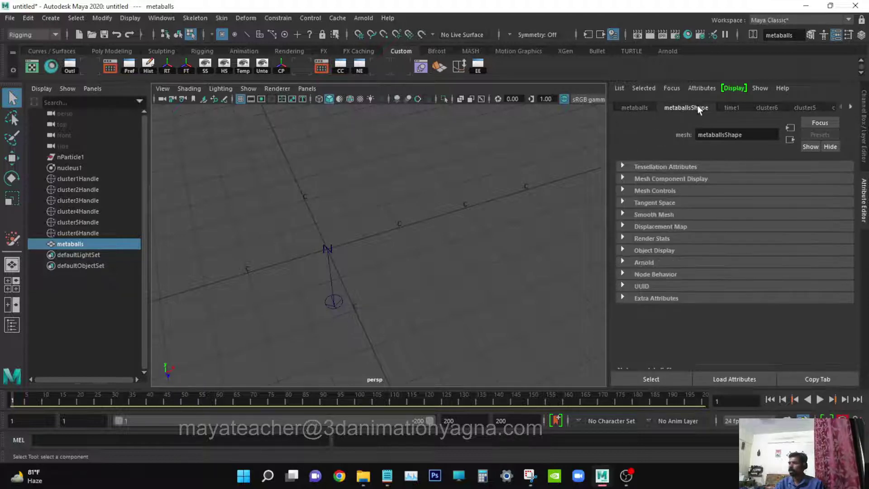
pyautogui.click(851, 108)
pyautogui.click(852, 108)
pyautogui.click(851, 108)
pyautogui.click(851, 108)
pyautogui.click(851, 108)
pyautogui.click(852, 108)
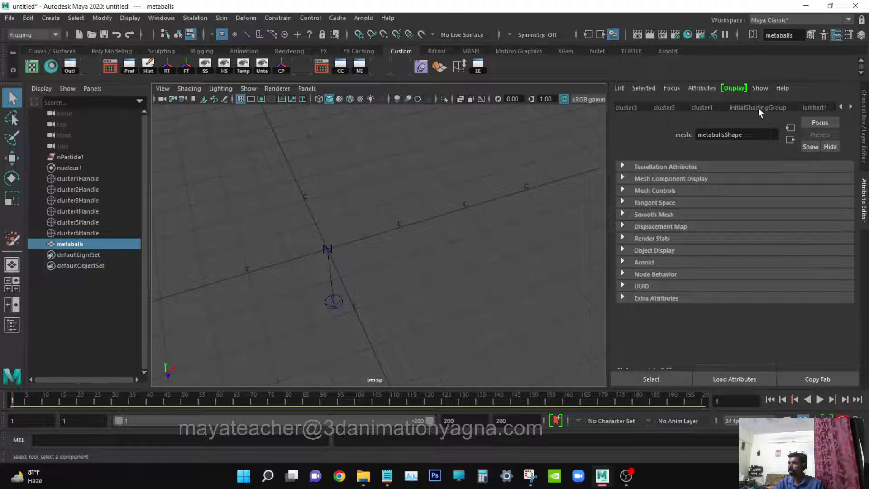
pyautogui.click(813, 107)
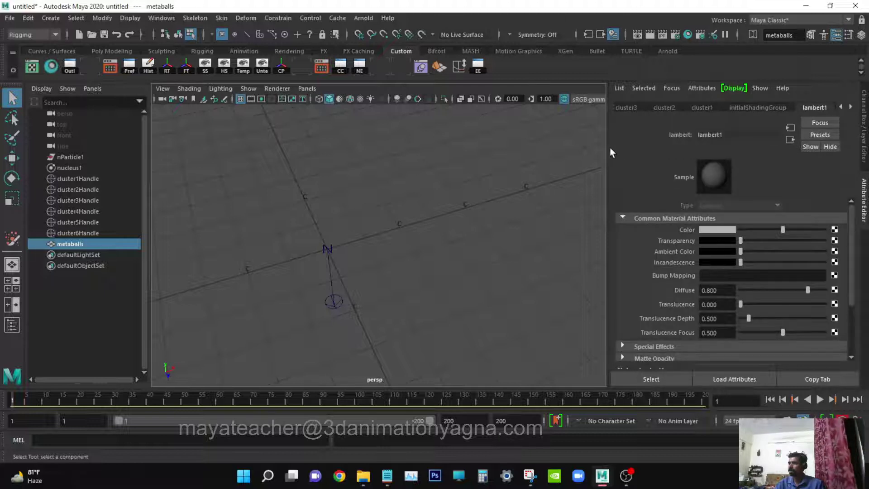
pyautogui.moveTo(609, 148); pyautogui.dragTo(415, 189)
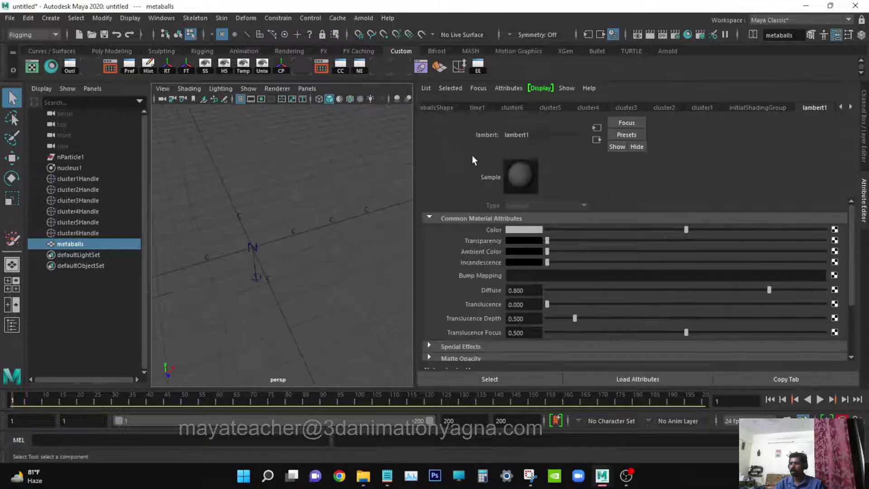
# Step: Show the nParticleShape1Deformed attributes of the metaballs object and expand the Output Mesh settings
pyautogui.click(850, 106)
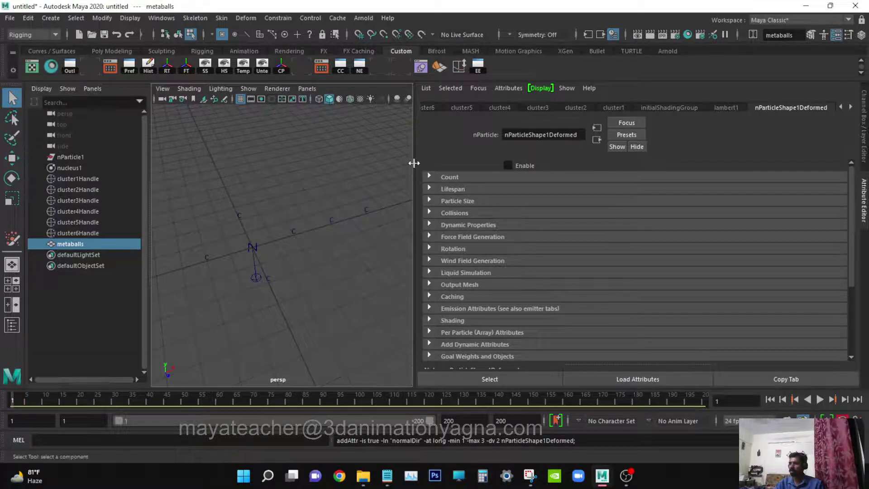
pyautogui.moveTo(414, 163); pyautogui.dragTo(386, 165)
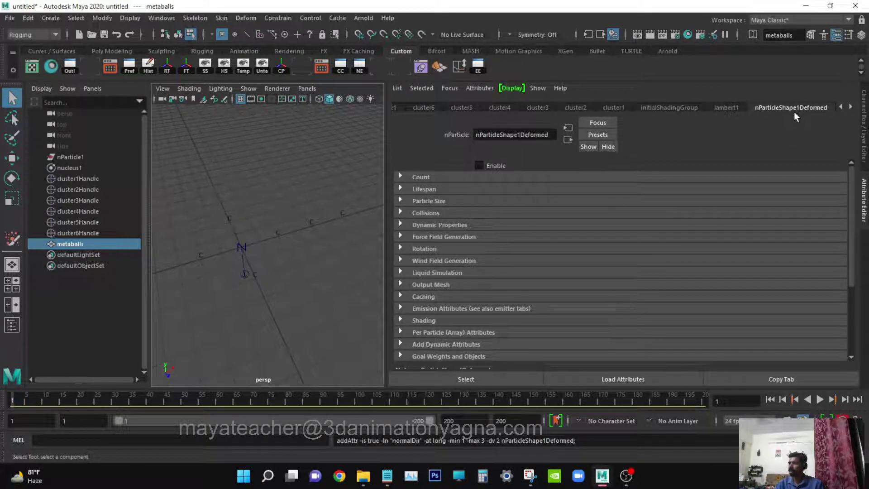
pyautogui.scroll(-2, 476, 290)
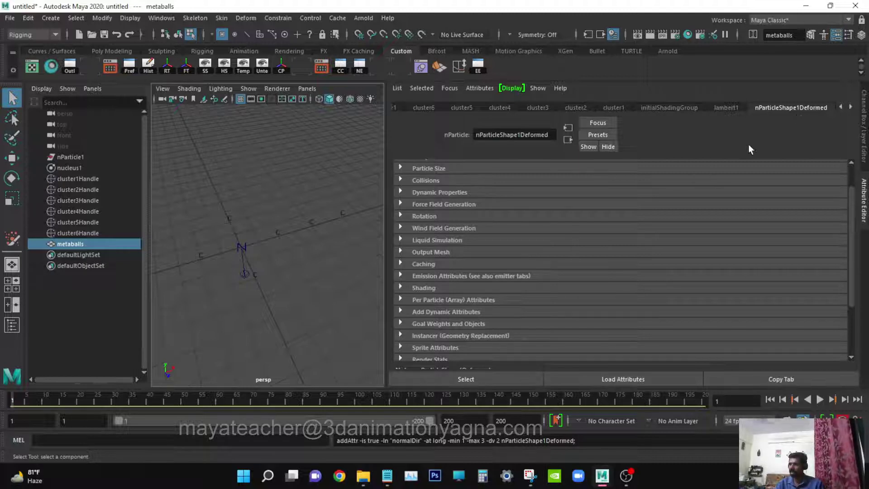
pyautogui.click(438, 251)
pyautogui.scroll(-3, 549, 277)
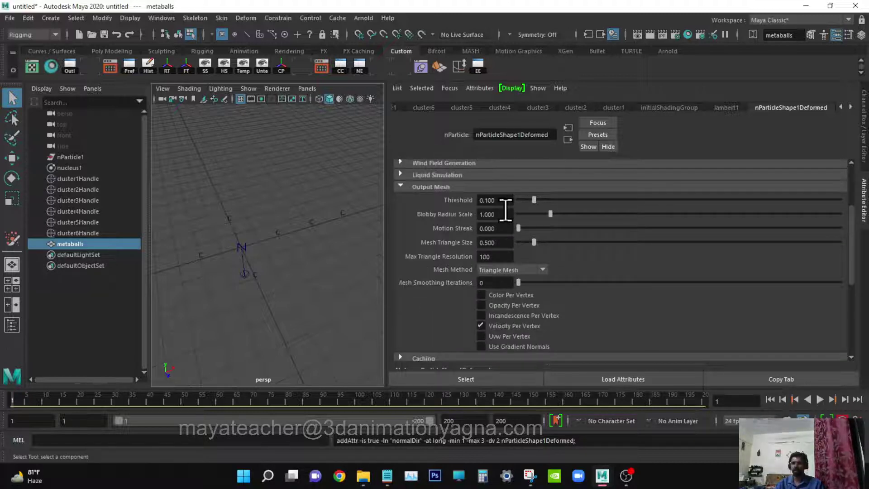
# Step: Set the output mesh's Blobby Radius Scale to 6
pyautogui.keyDown('alt'); pyautogui.moveTo(287, 278); pyautogui.dragTo(297, 281); pyautogui.keyUp('alt')
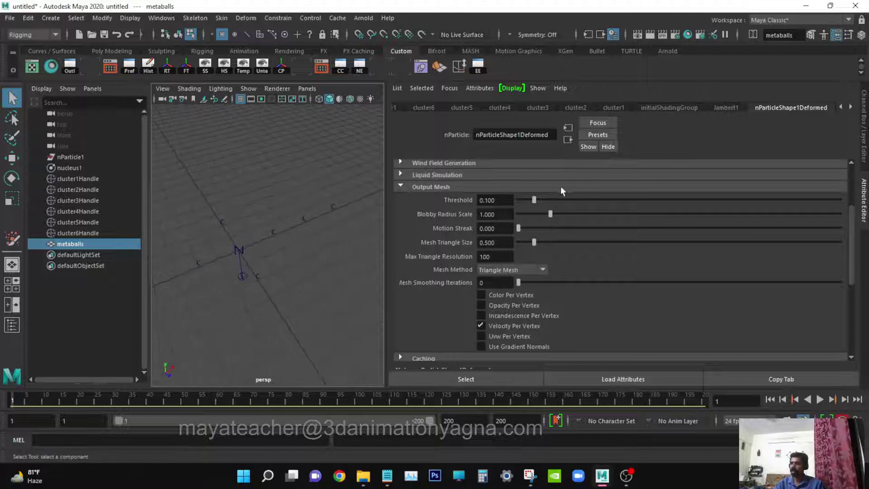
pyautogui.keyDown('alt'); pyautogui.moveTo(297, 239); pyautogui.dragTo(286, 287); pyautogui.keyUp('alt')
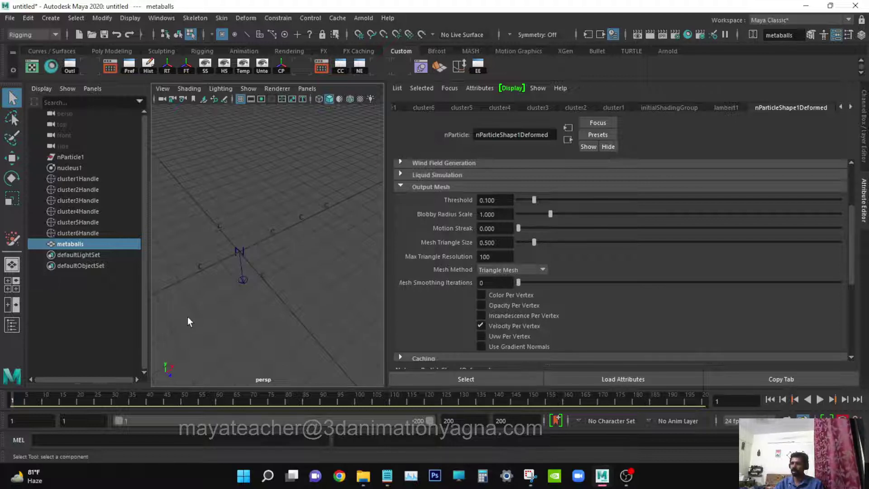
pyautogui.click(497, 215)
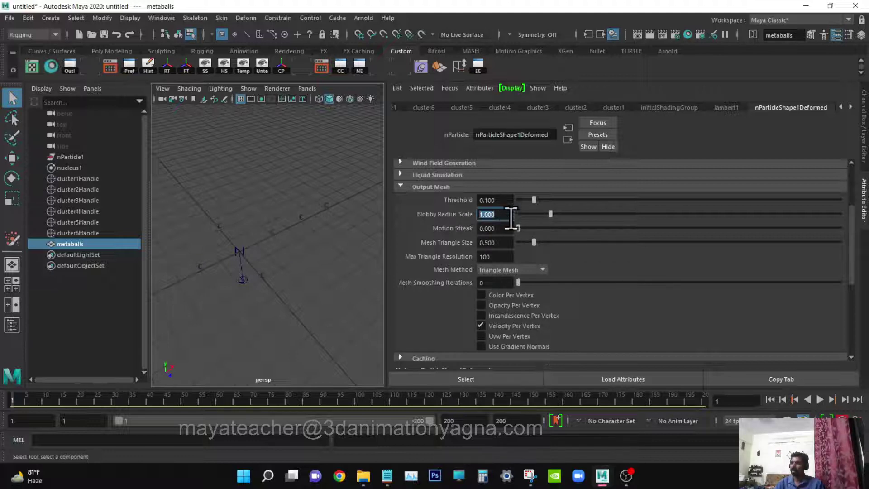
pyautogui.click(500, 201)
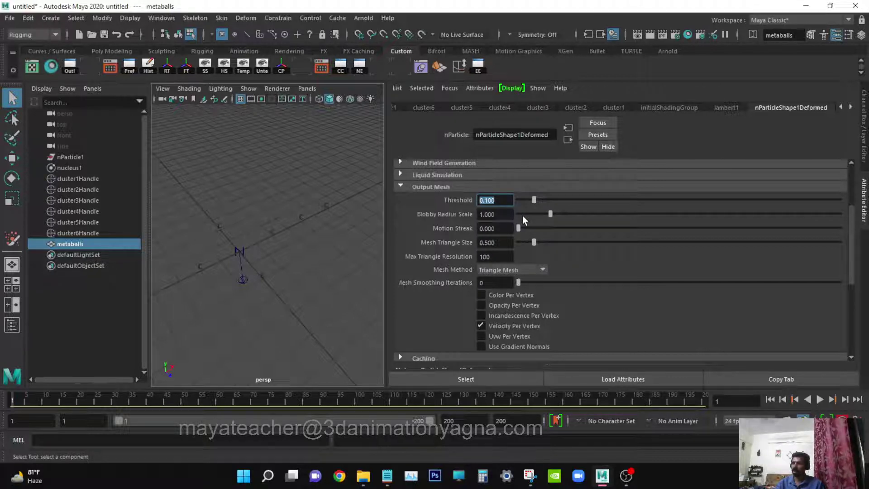
pyautogui.press('Tab')
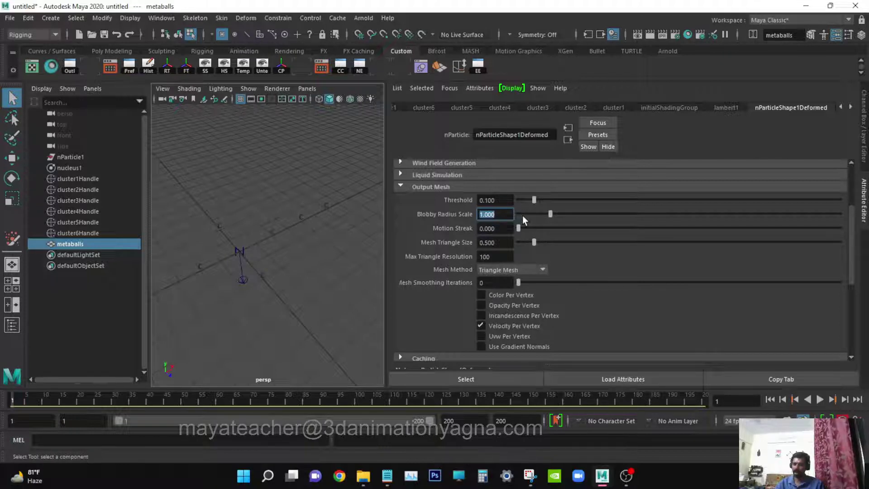
pyautogui.write('6')
pyautogui.press('Return')
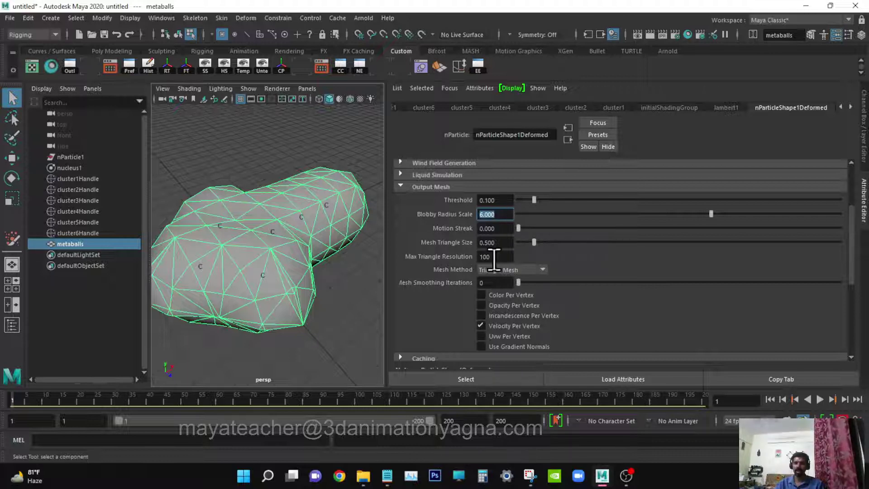
# Step: Set the output mesh's Mesh Triangle Size to 0.1
pyautogui.click(506, 229)
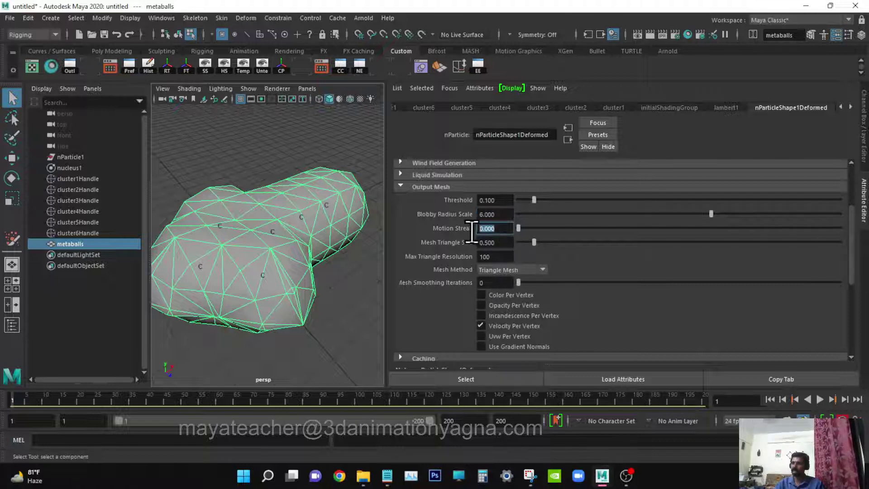
pyautogui.click(506, 243)
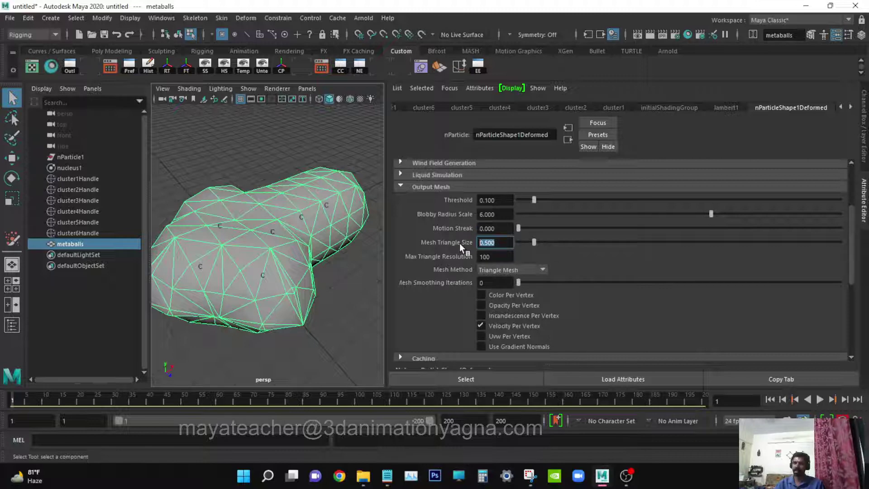
pyautogui.write('0.1')
pyautogui.press('Return')
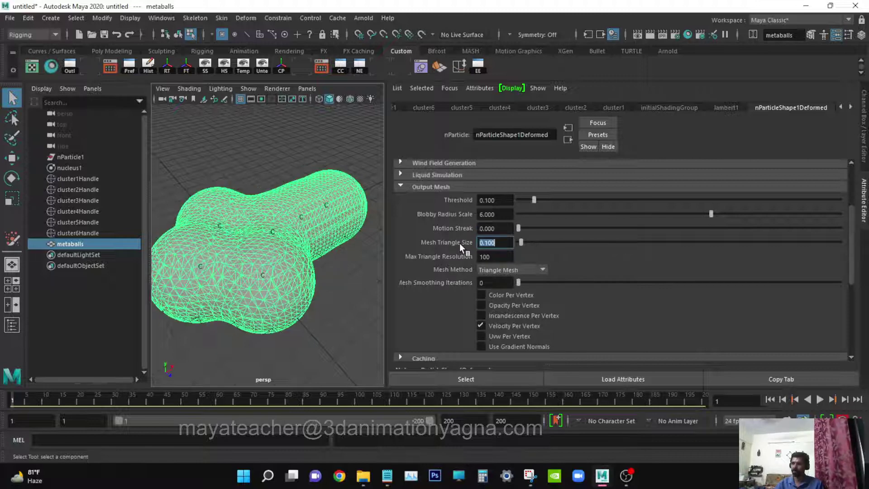
# Step: Set the output mesh's Mesh Method to Quad Mesh and its Mesh Smoothing Iterations to 4
pyautogui.click(497, 256)
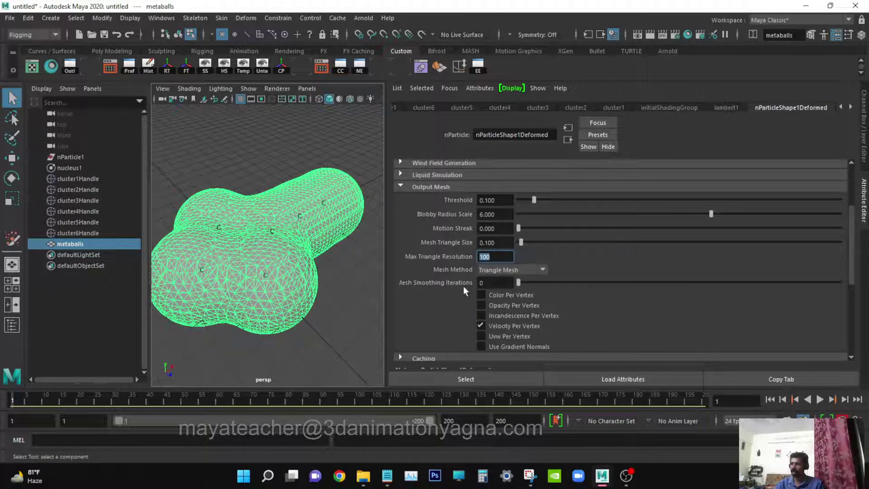
pyautogui.click(506, 270)
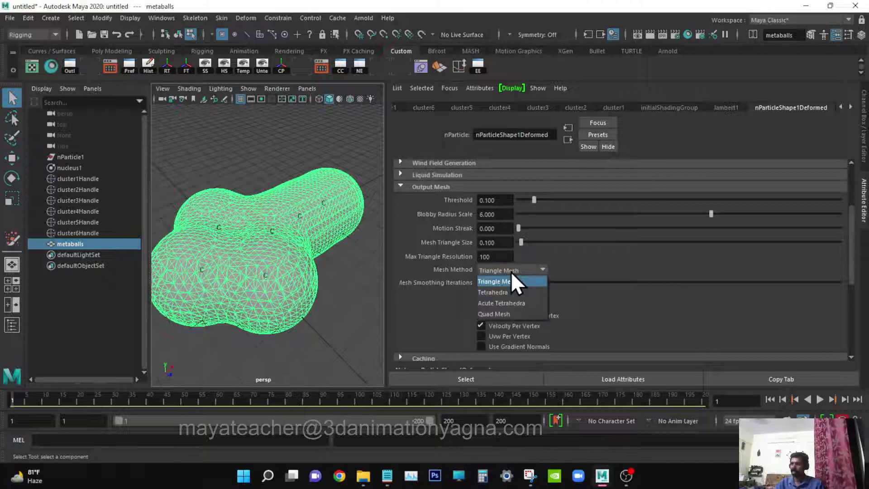
pyautogui.click(501, 311)
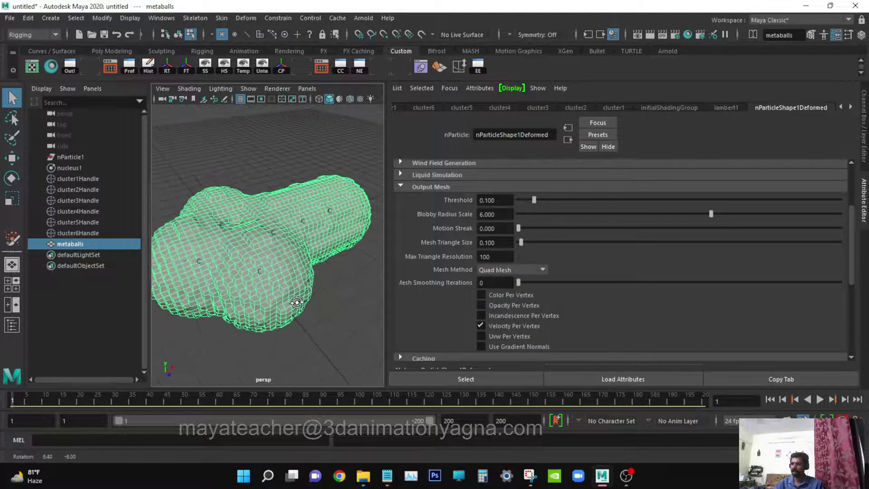
pyautogui.doubleClick(505, 283)
pyautogui.write('4')
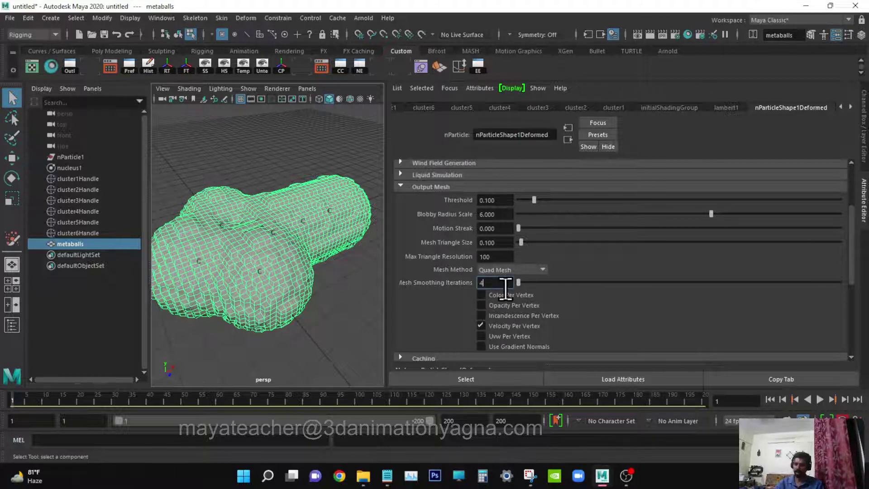
pyautogui.press('Return')
pyautogui.keyDown('alt'); pyautogui.moveTo(299, 250); pyautogui.dragTo(292, 283); pyautogui.keyUp('alt')
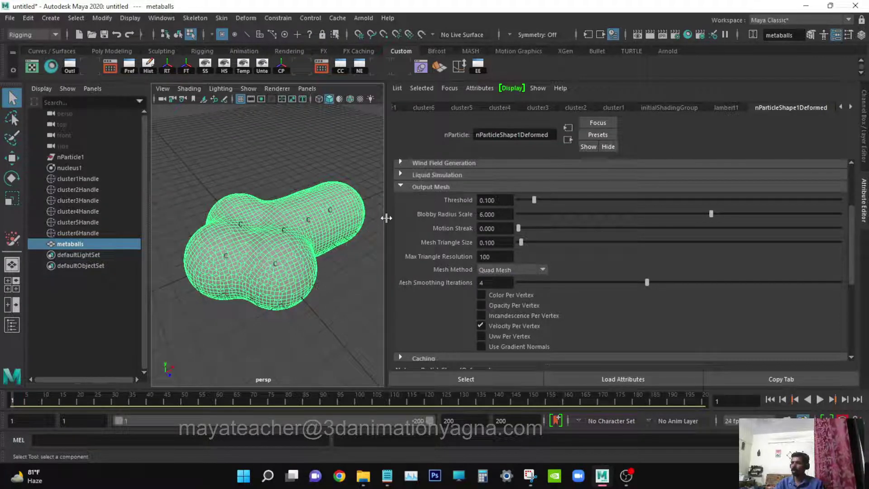
# Step: Enlarge the perspective viewport and show the Channel Box in place of the Attribute Editor
pyautogui.moveTo(386, 217); pyautogui.dragTo(713, 216)
pyautogui.click(837, 35)
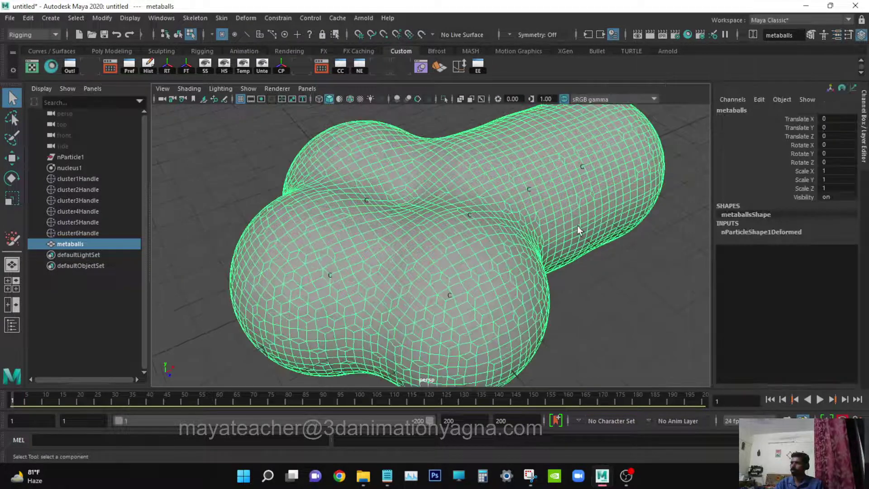
pyautogui.keyDown('alt'); pyautogui.moveTo(578, 226); pyautogui.dragTo(498, 300); pyautogui.keyUp('alt')
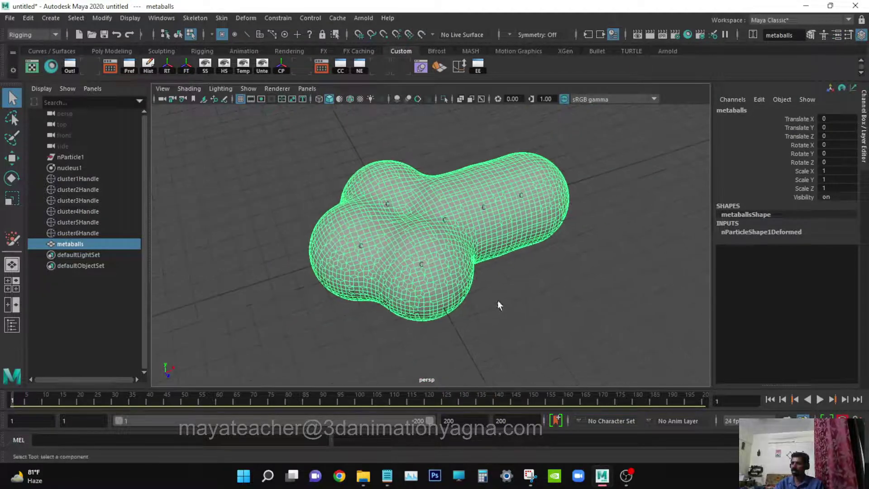
# Step: Move cluster1Handle along the X axis to about -0.343 to pull its ball outward
pyautogui.click(96, 180)
pyautogui.press('w')
pyautogui.moveTo(413, 237); pyautogui.dragTo(447, 263)
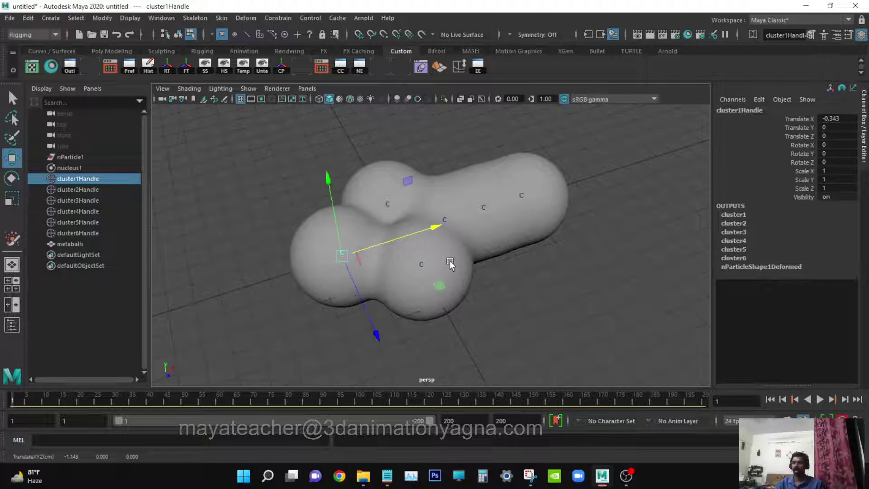
pyautogui.keyDown('alt'); pyautogui.moveTo(427, 311); pyautogui.dragTo(438, 311); pyautogui.keyUp('alt')
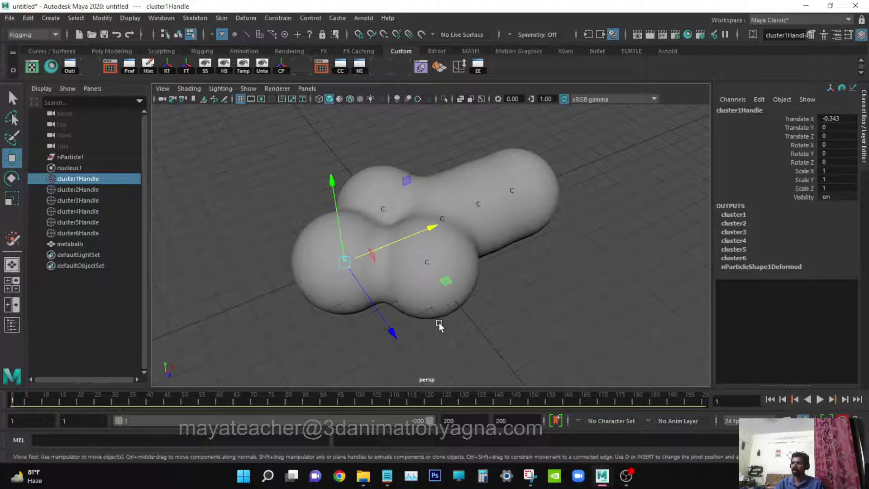
pyautogui.keyDown('alt'); pyautogui.moveTo(439, 323); pyautogui.dragTo(466, 327); pyautogui.keyUp('alt')
pyautogui.press('q')
# Step: Examine the blended metaballs surface from several angles, with and without it selected
pyautogui.keyDown('alt'); pyautogui.moveTo(422, 294); pyautogui.dragTo(401, 293); pyautogui.keyUp('alt')
pyautogui.scroll(-2, 443, 302)
pyautogui.keyDown('alt'); pyautogui.moveTo(471, 299); pyautogui.dragTo(472, 313, button='middle'); pyautogui.keyUp('alt')
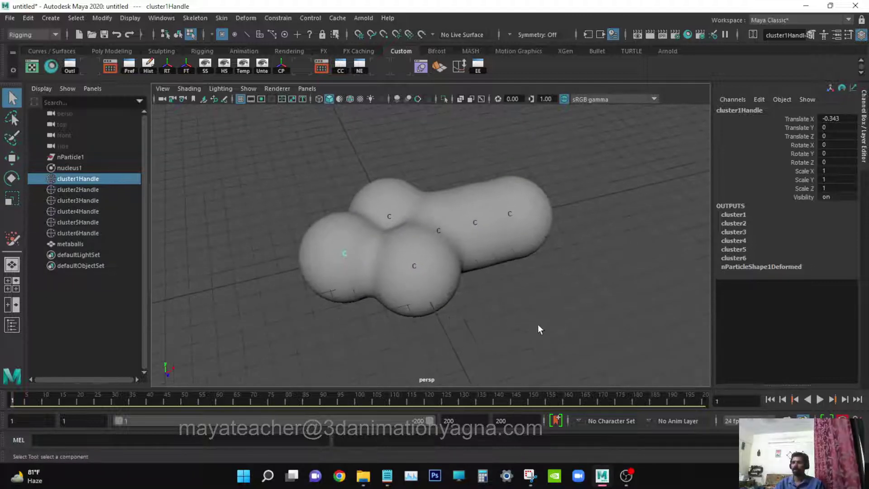
pyautogui.keyDown('alt'); pyautogui.moveTo(539, 325); pyautogui.dragTo(461, 328, button='right'); pyautogui.keyUp('alt')
pyautogui.keyDown('alt'); pyautogui.moveTo(467, 331); pyautogui.dragTo(488, 337); pyautogui.keyUp('alt')
pyautogui.keyDown('alt'); pyautogui.moveTo(517, 314); pyautogui.dragTo(483, 317, button='right'); pyautogui.keyUp('alt')
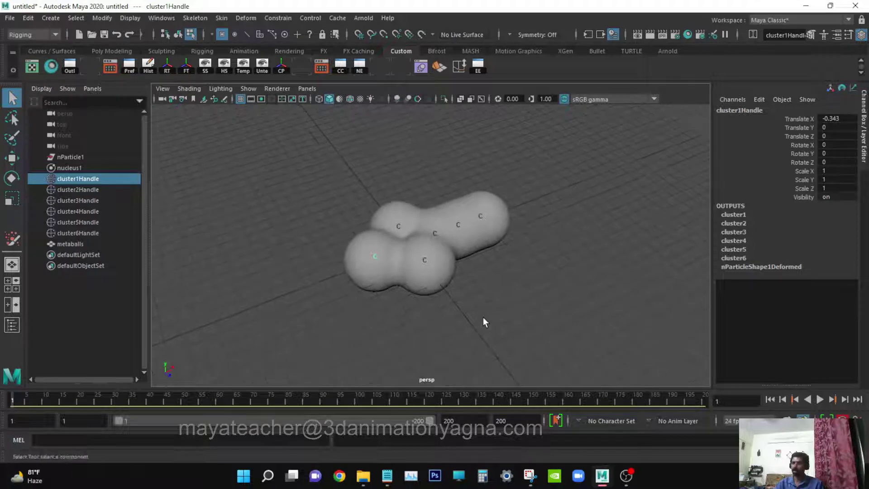
pyautogui.keyDown('alt'); pyautogui.moveTo(482, 317); pyautogui.dragTo(485, 292, button='middle'); pyautogui.keyUp('alt')
pyautogui.keyDown('alt'); pyautogui.moveTo(485, 293); pyautogui.dragTo(459, 293, button='right'); pyautogui.keyUp('alt')
pyautogui.keyDown('alt'); pyautogui.moveTo(459, 292); pyautogui.dragTo(461, 299, button='middle'); pyautogui.keyUp('alt')
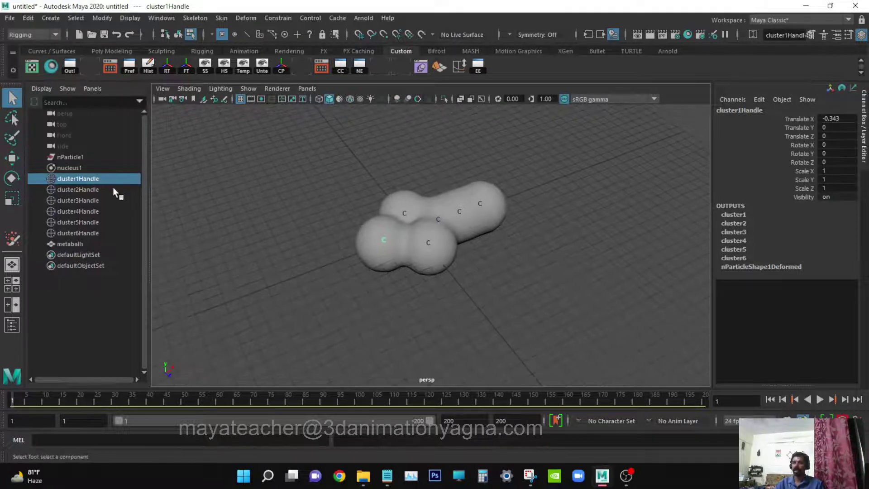
pyautogui.click(89, 245)
pyautogui.scroll(1, 436, 266)
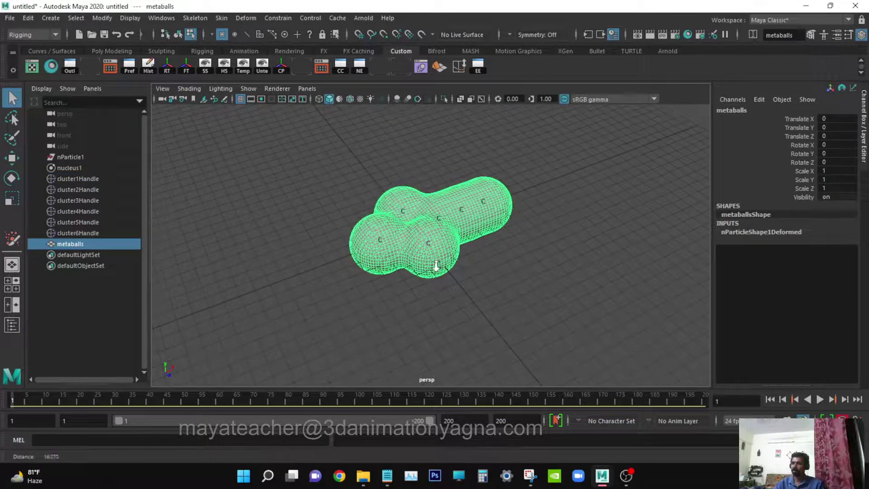
pyautogui.scroll(-3, 436, 266)
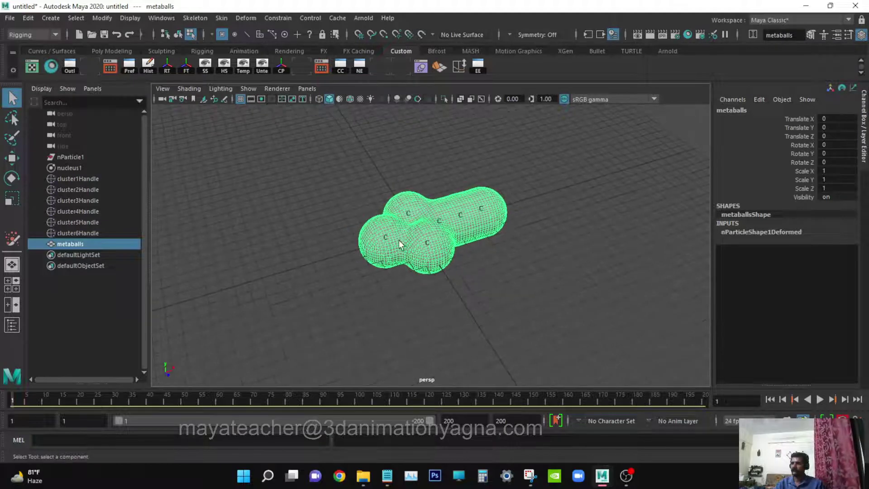
pyautogui.keyDown('alt'); pyautogui.moveTo(399, 244); pyautogui.dragTo(427, 252); pyautogui.keyUp('alt')
pyautogui.scroll(-1, 438, 283)
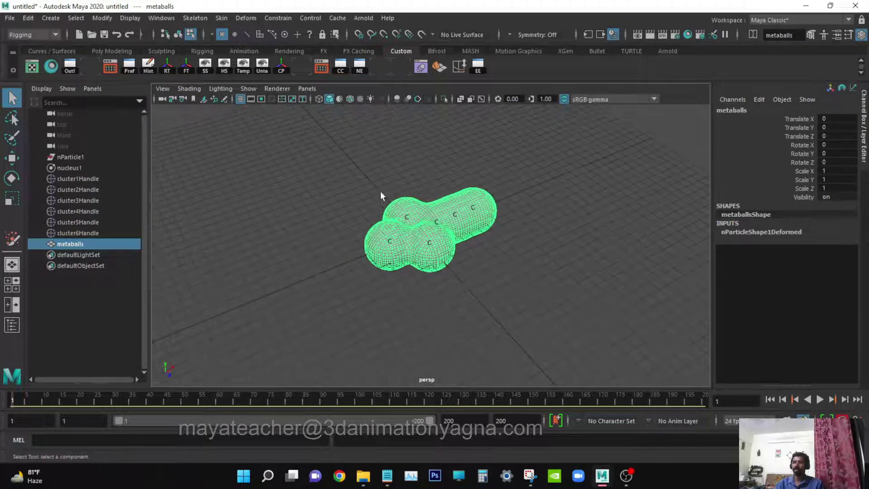
pyautogui.click(323, 205)
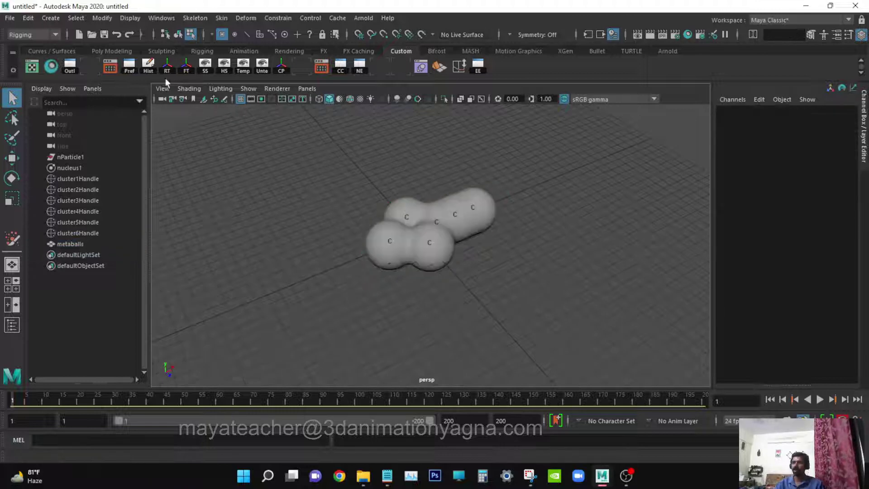
# Step: Create a polygon disc at the origin and scale it uniformly to about 5.618
pyautogui.click(55, 18)
pyautogui.moveTo(83, 57)
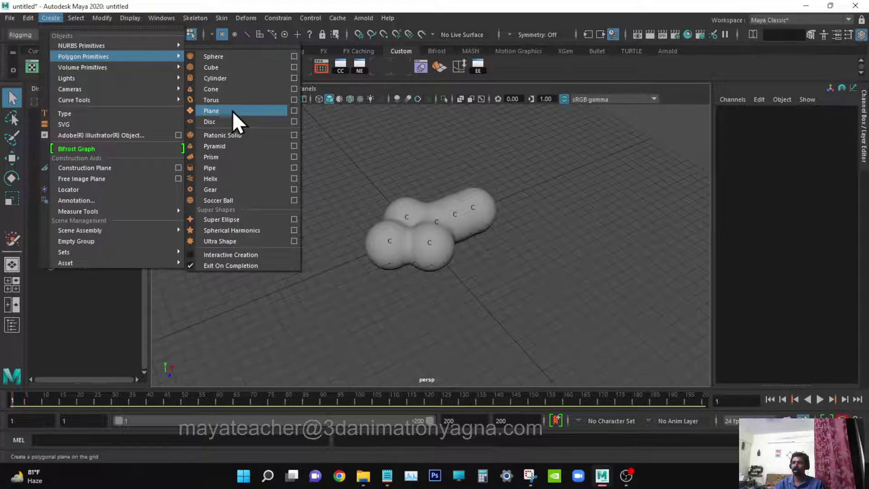
pyautogui.click(221, 122)
pyautogui.press('r')
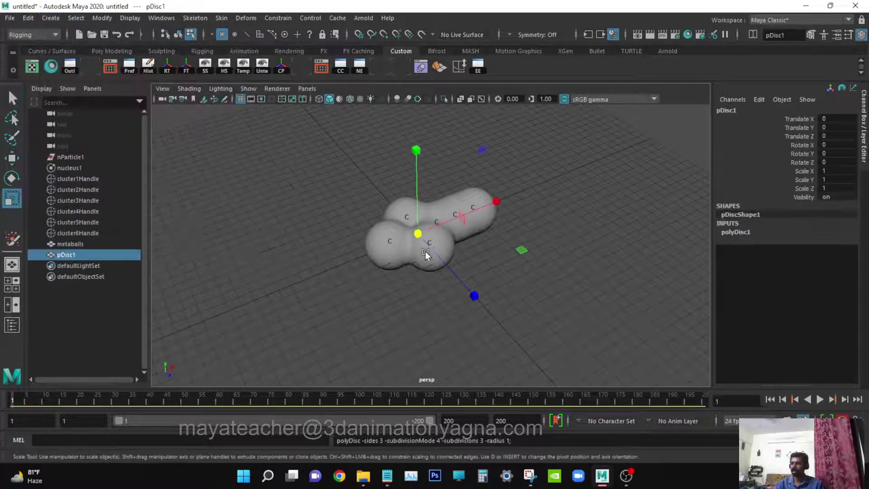
pyautogui.moveTo(420, 235); pyautogui.dragTo(603, 198)
# Step: Lower the disc in the front view to Translate Y of about -0.855, just beneath the metaballs
pyautogui.keyDown('alt'); pyautogui.moveTo(505, 272); pyautogui.dragTo(487, 259); pyautogui.keyUp('alt')
pyautogui.press('space')
pyautogui.press('w')
pyautogui.moveTo(431, 176); pyautogui.dragTo(430, 194)
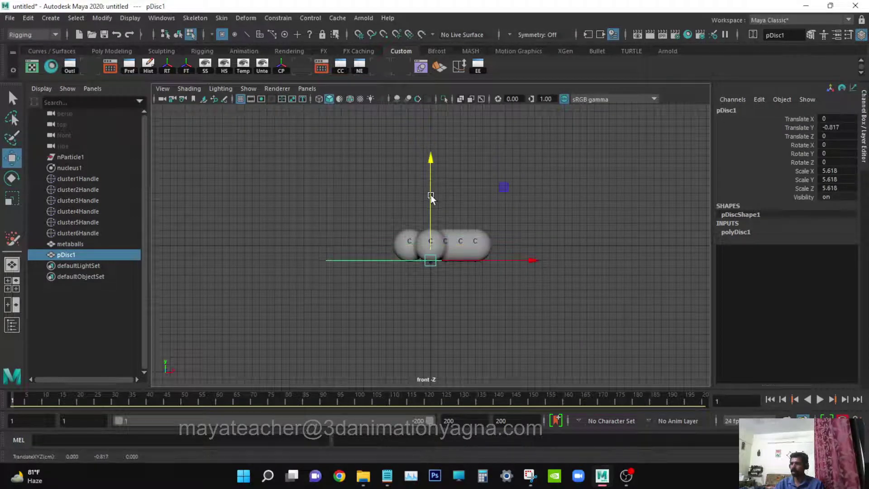
pyautogui.scroll(5, 433, 199)
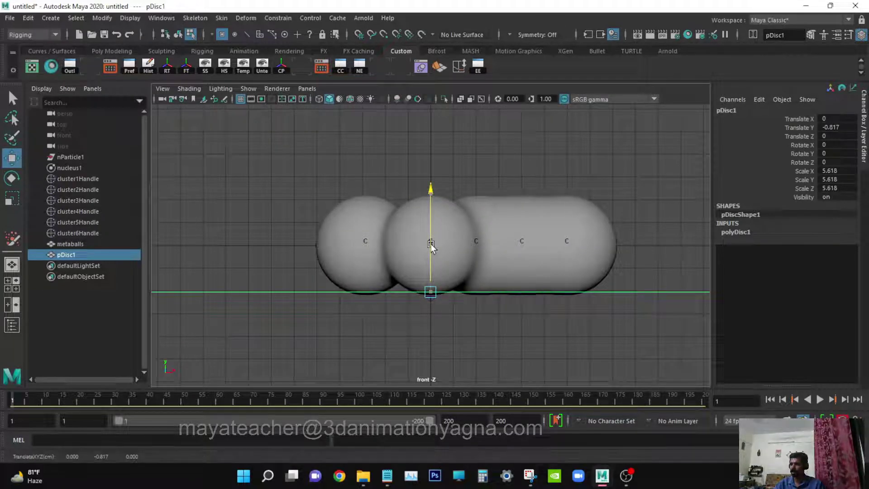
pyautogui.moveTo(432, 244); pyautogui.dragTo(458, 268)
# Step: Return to the perspective view and hide its grid
pyautogui.press('space')
pyautogui.click(248, 89)
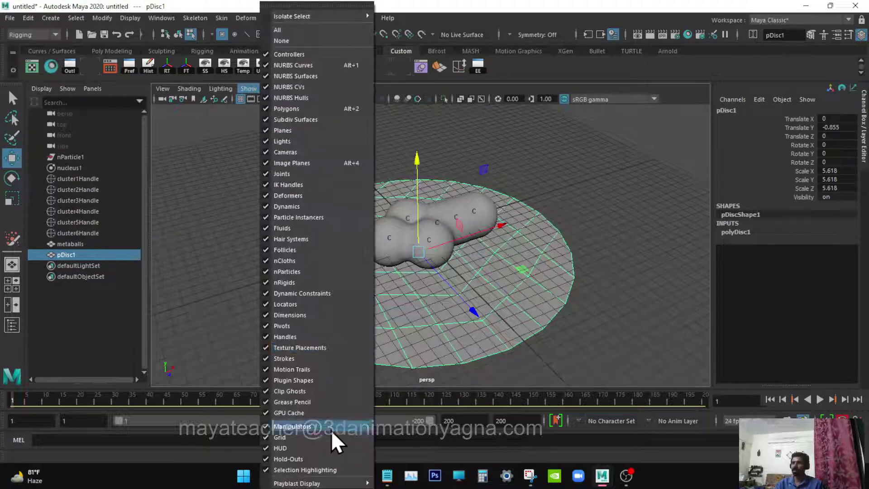
pyautogui.click(283, 435)
pyautogui.scroll(-2, 371, 257)
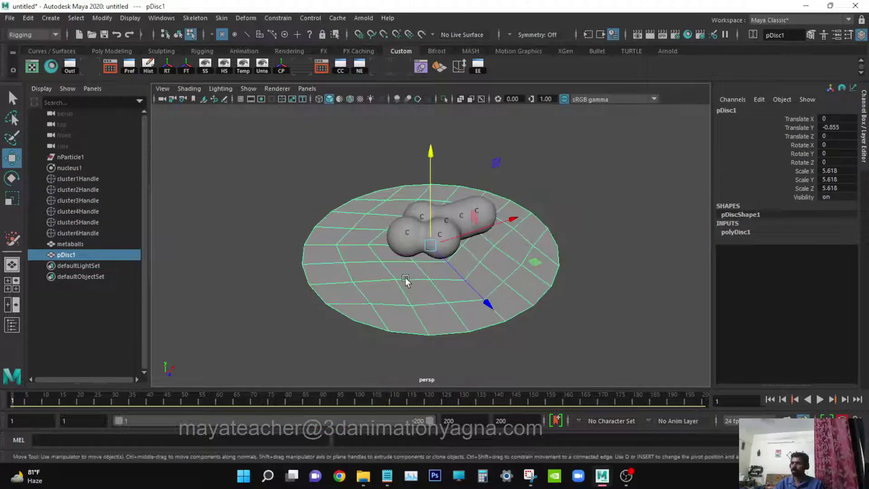
pyautogui.press('F9')
pyautogui.click(421, 281)
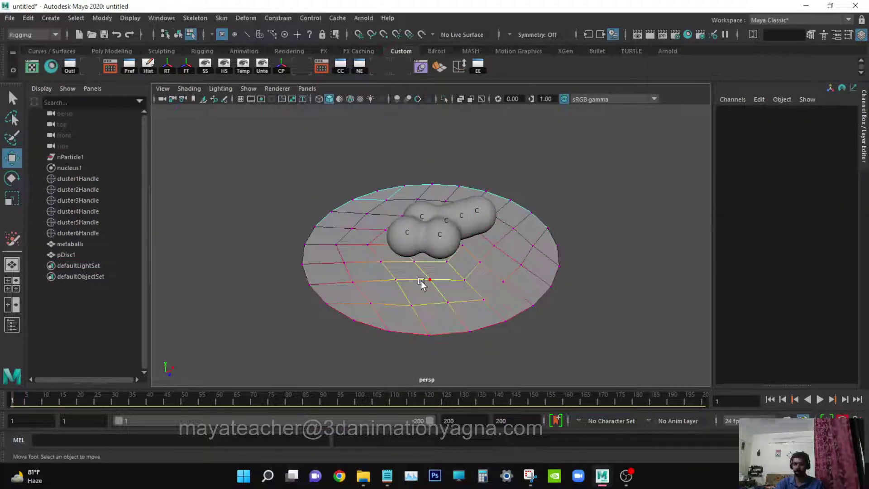
pyautogui.press('F8')
pyautogui.press('q')
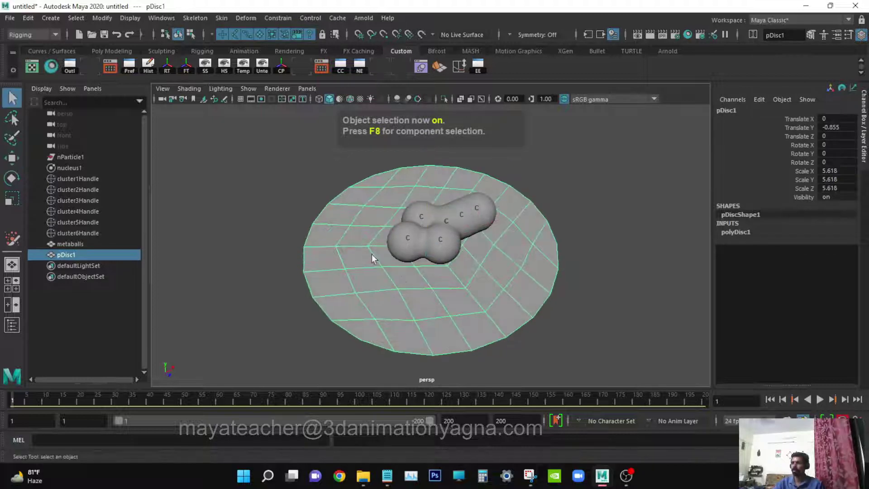
# Step: Play the simulation from frame 1 to about frame 90 and examine how the metaballs move relative to the disc
pyautogui.keyDown('alt'); pyautogui.moveTo(391, 267); pyautogui.dragTo(458, 290, button='right'); pyautogui.keyUp('alt')
pyautogui.keyDown('alt'); pyautogui.moveTo(457, 290); pyautogui.dragTo(443, 256, button='middle'); pyautogui.keyUp('alt')
pyautogui.keyDown('alt'); pyautogui.moveTo(442, 256); pyautogui.dragTo(448, 285); pyautogui.keyUp('alt')
pyautogui.keyDown('alt'); pyautogui.moveTo(448, 285); pyautogui.dragTo(395, 274, button='right'); pyautogui.keyUp('alt')
pyautogui.keyDown('alt'); pyautogui.moveTo(411, 274); pyautogui.dragTo(417, 289, button='middle'); pyautogui.keyUp('alt')
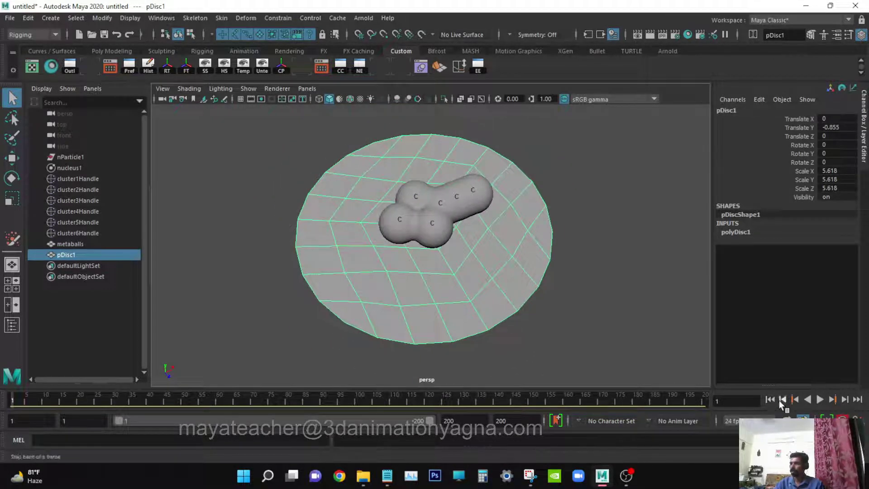
pyautogui.click(820, 400)
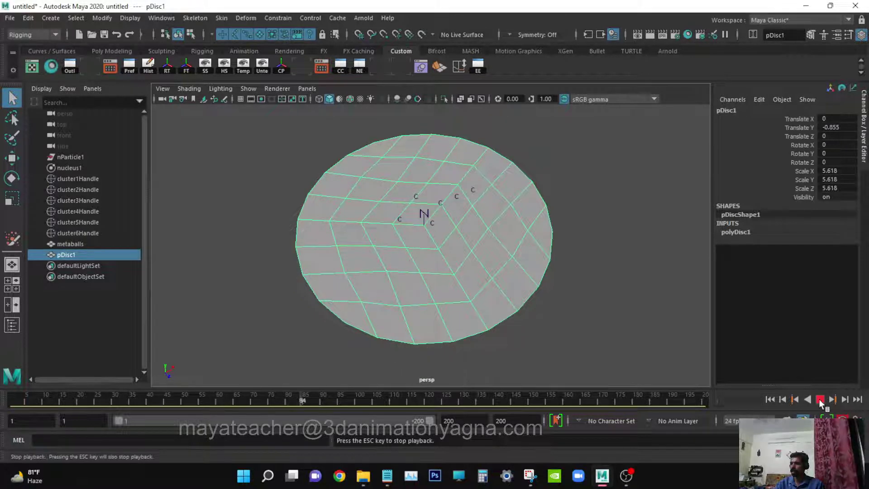
pyautogui.click(820, 400)
pyautogui.scroll(-4, 412, 284)
pyautogui.keyDown('alt'); pyautogui.moveTo(460, 331); pyautogui.dragTo(446, 213, button='middle'); pyautogui.keyUp('alt')
pyautogui.keyDown('alt'); pyautogui.moveTo(476, 283); pyautogui.dragTo(444, 316, button='right'); pyautogui.keyUp('alt')
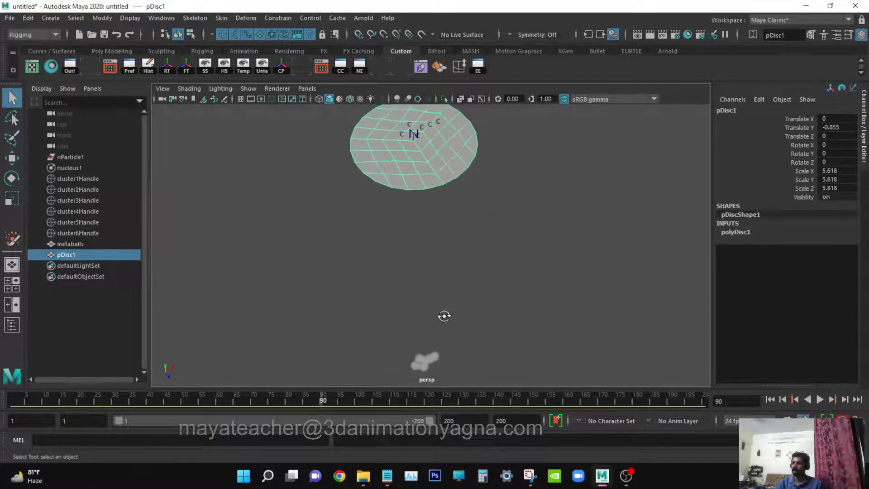
pyautogui.keyDown('alt'); pyautogui.moveTo(444, 316); pyautogui.dragTo(441, 316); pyautogui.keyUp('alt')
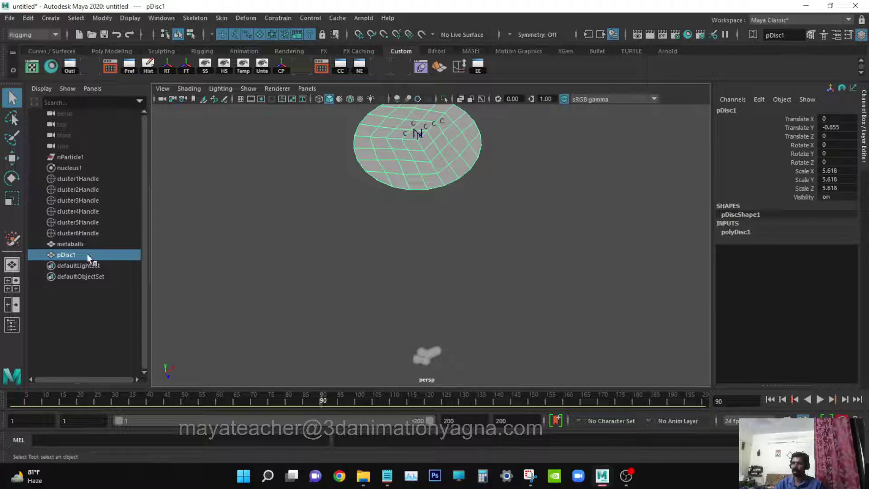
# Step: Set the gravity of nucleus1 to 0
pyautogui.click(79, 169)
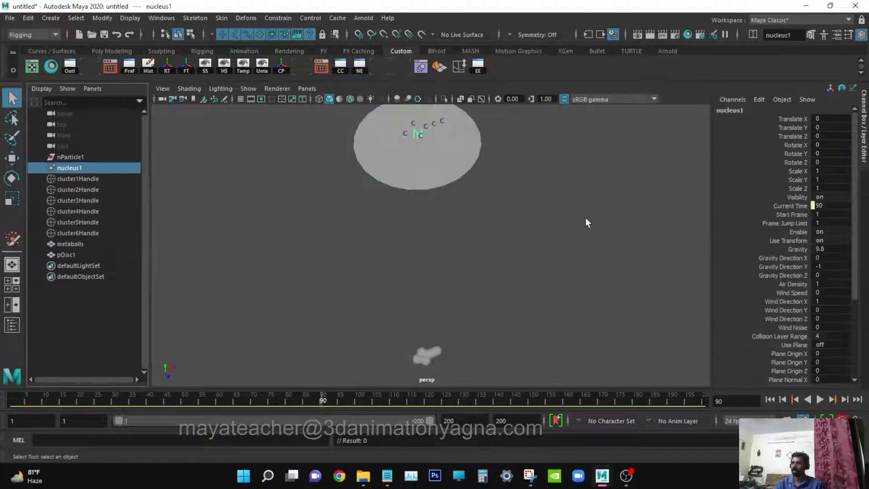
pyautogui.hotkey('ctrl', 'a')
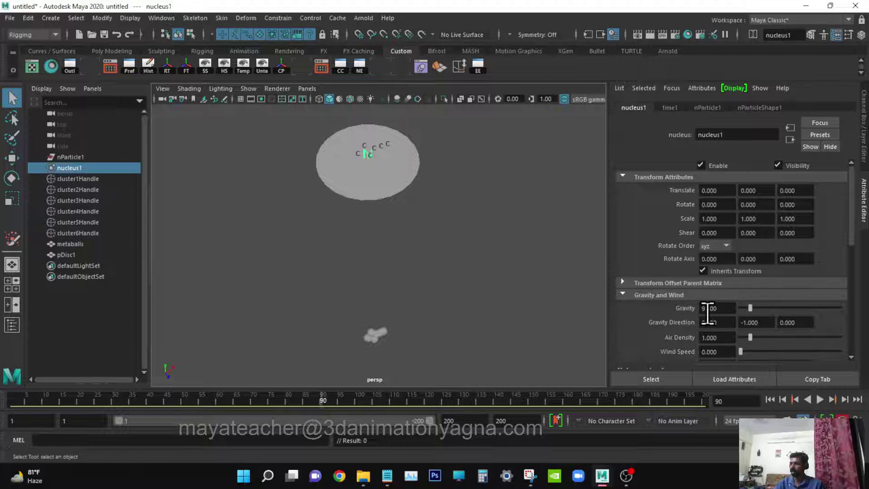
pyautogui.click(742, 309)
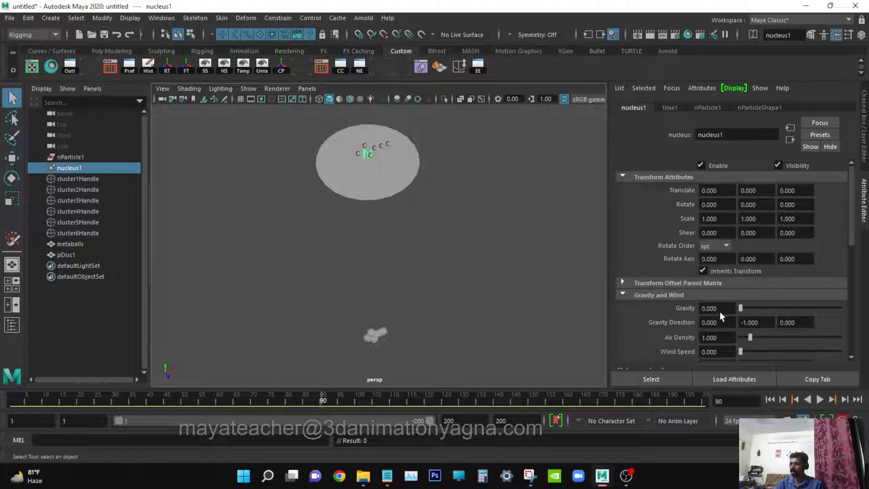
pyautogui.click(835, 36)
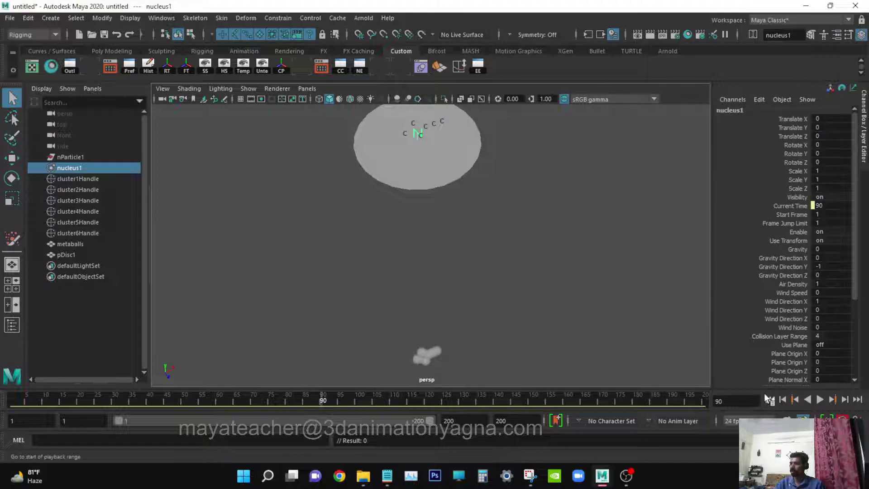
# Step: Replay the simulation from the first frame to about frame 101 and inspect the metaballs above the disc from several angles
pyautogui.click(769, 399)
pyautogui.click(820, 399)
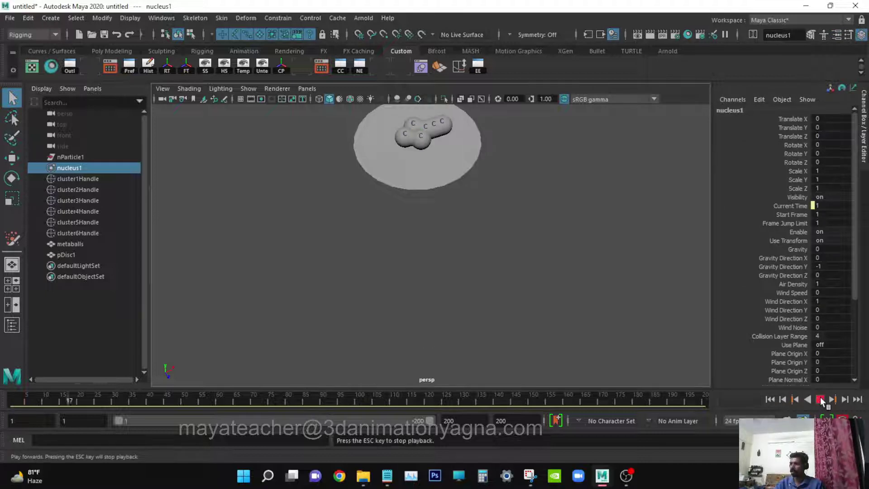
pyautogui.click(821, 398)
pyautogui.scroll(2, 504, 208)
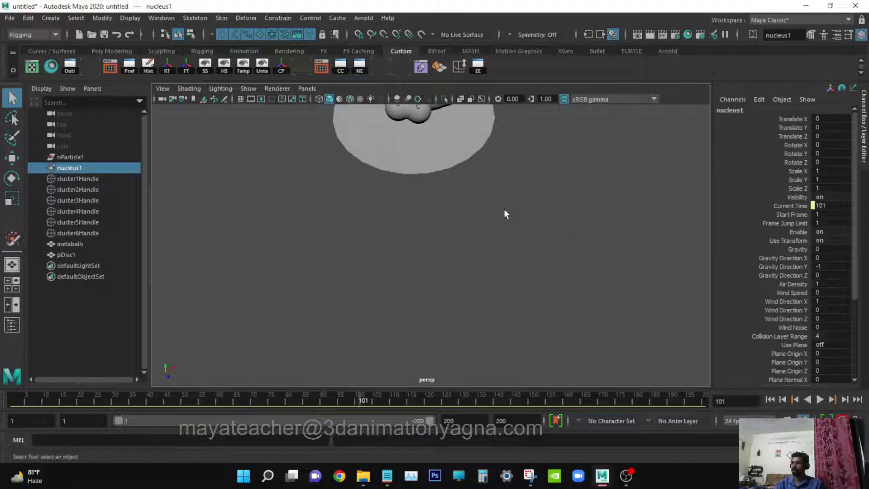
pyautogui.keyDown('alt'); pyautogui.moveTo(504, 209); pyautogui.dragTo(506, 293, button='middle'); pyautogui.keyUp('alt')
pyautogui.scroll(4, 498, 277)
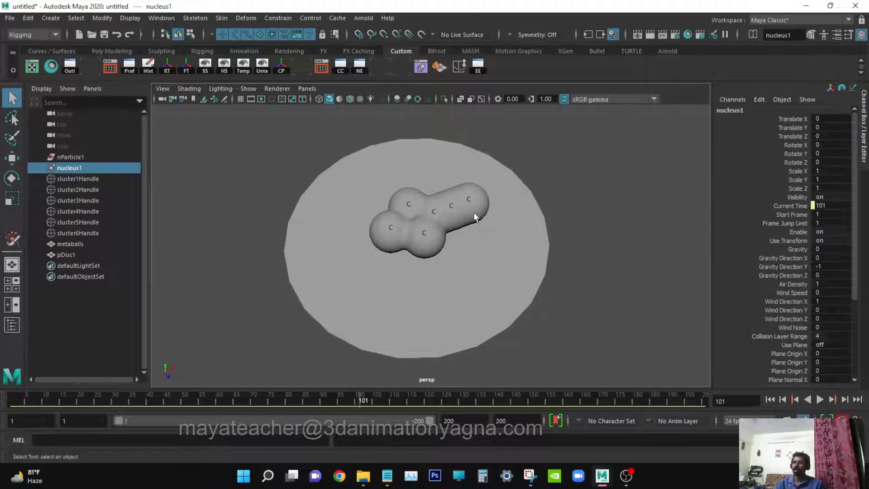
pyautogui.moveTo(426, 232)
pyautogui.keyDown('alt'); pyautogui.mouseDown()
pyautogui.moveTo(454, 203)
pyautogui.moveTo(434, 193)
pyautogui.moveTo(428, 234)
pyautogui.mouseUp(); pyautogui.keyUp('alt')
pyautogui.keyDown('alt'); pyautogui.moveTo(428, 234); pyautogui.dragTo(450, 239, button='right'); pyautogui.keyUp('alt')
pyautogui.keyDown('alt'); pyautogui.moveTo(474, 252); pyautogui.dragTo(483, 256); pyautogui.keyUp('alt')
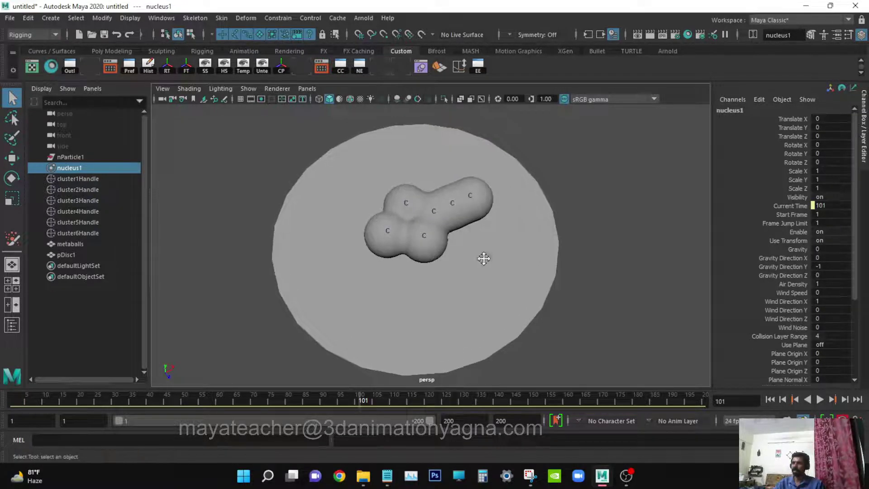
pyautogui.keyDown('alt'); pyautogui.moveTo(483, 256); pyautogui.dragTo(455, 233, button='right'); pyautogui.keyUp('alt')
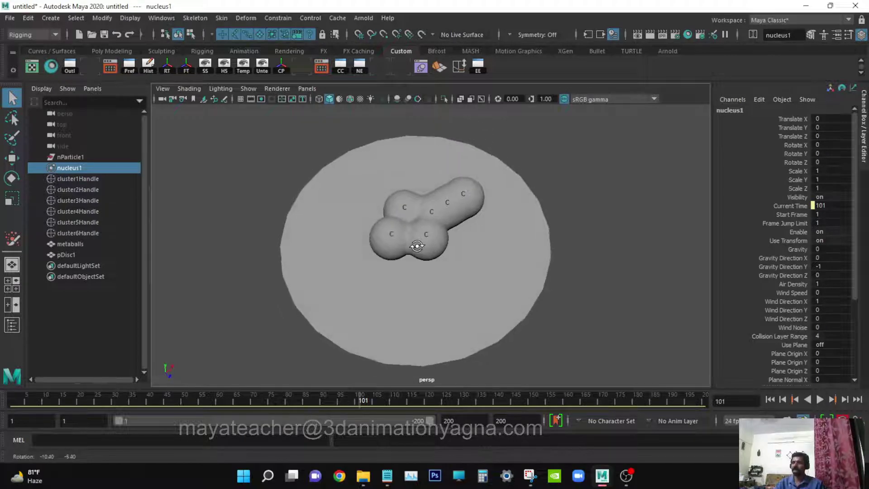
# Step: Display the scene in wireframe with nothing selected and create a polygon helix at the origin
pyautogui.click(278, 118)
pyautogui.press('4')
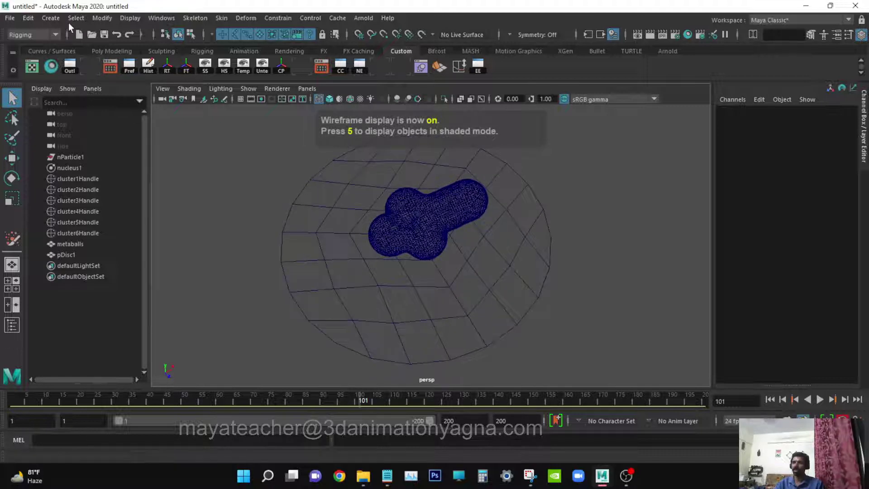
pyautogui.click(57, 20)
pyautogui.moveTo(92, 58)
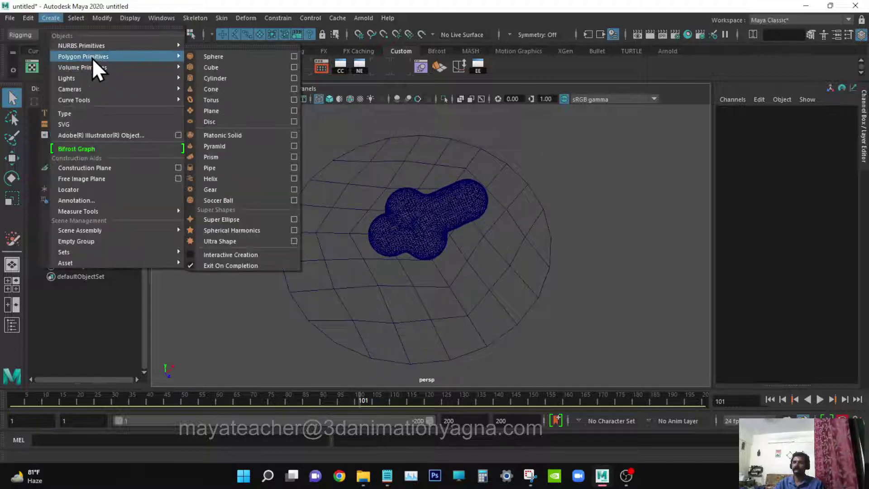
pyautogui.click(233, 177)
pyautogui.keyDown('alt'); pyautogui.moveTo(417, 271); pyautogui.dragTo(506, 303); pyautogui.keyUp('alt')
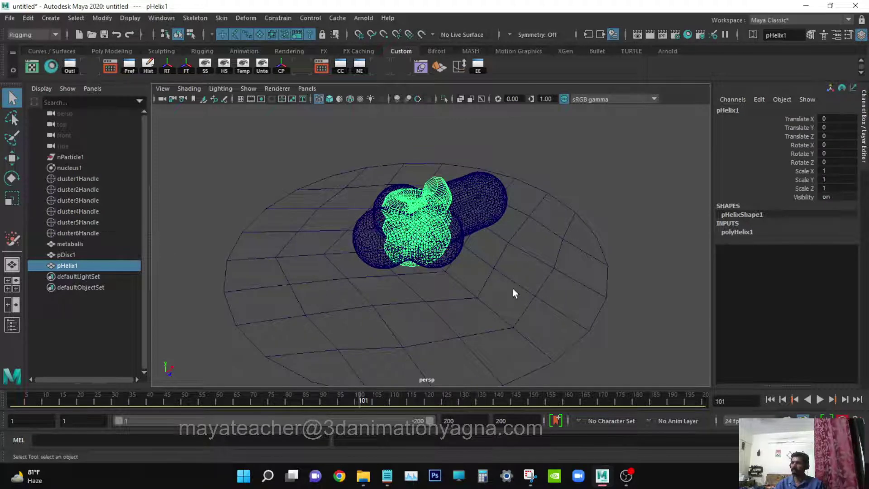
pyautogui.keyDown('alt'); pyautogui.moveTo(460, 270); pyautogui.dragTo(455, 267); pyautogui.keyUp('alt')
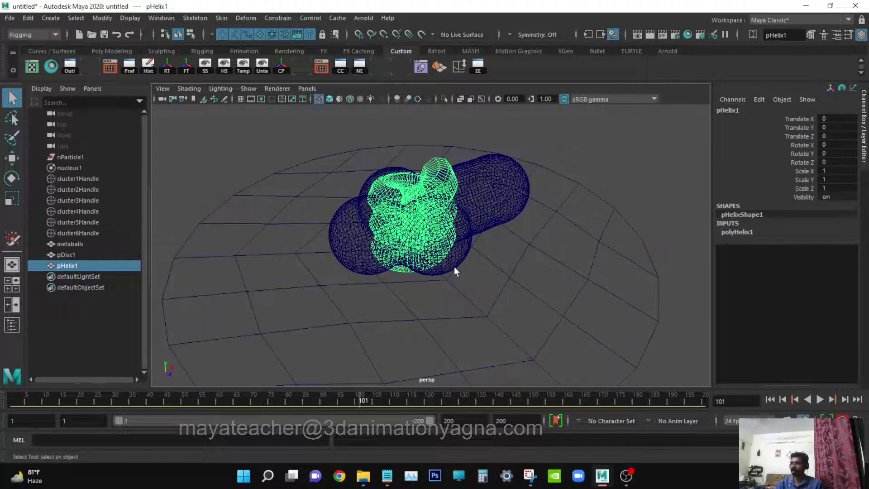
# Step: Set the helix's Coils to 3.5, Height to 4.2 and Width to 8.3 so it surrounds the metaballs
pyautogui.click(767, 235)
pyautogui.click(806, 242)
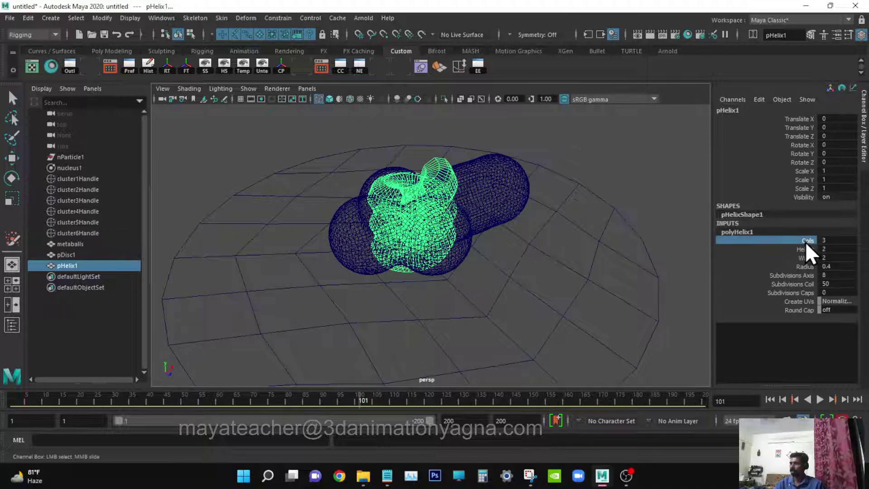
pyautogui.moveTo(482, 281); pyautogui.dragTo(526, 271, button='middle')
pyautogui.click(797, 249)
pyautogui.click(800, 258)
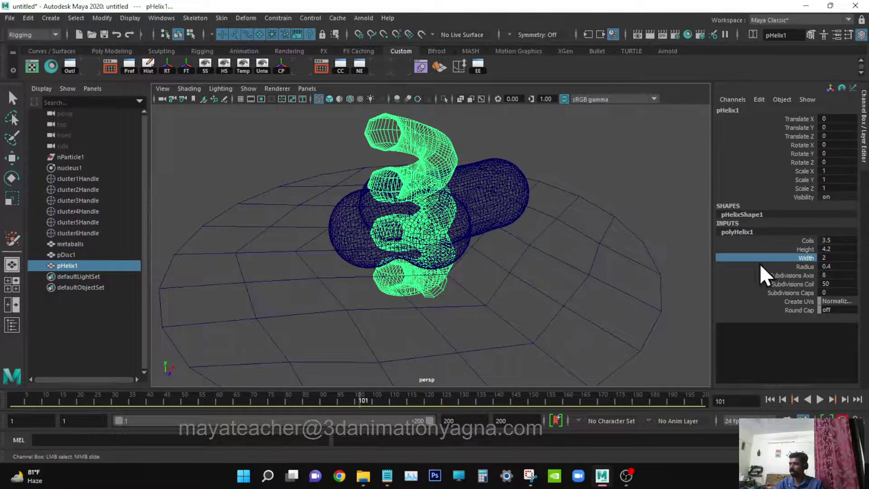
pyautogui.moveTo(534, 280); pyautogui.dragTo(568, 278, button='middle')
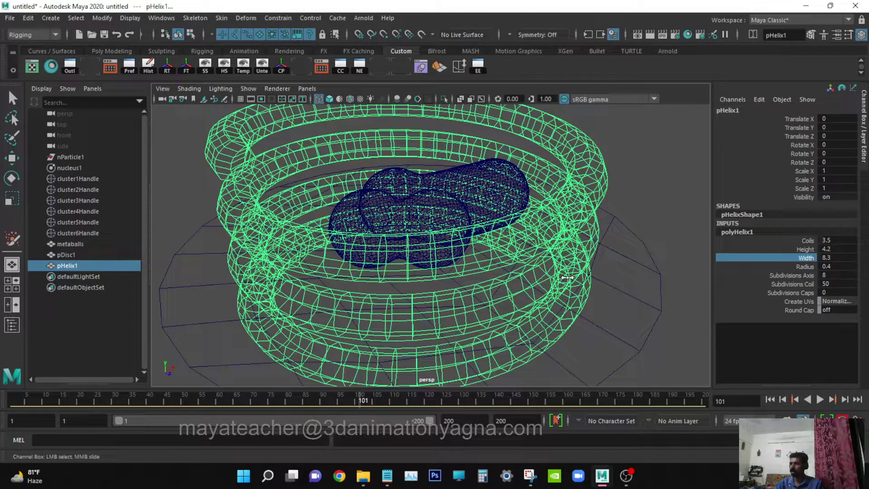
# Step: Set the helix's Radius to 0.5 and return the perspective view to shaded display
pyautogui.click(805, 267)
pyautogui.moveTo(504, 291); pyautogui.dragTo(473, 298, button='middle')
pyautogui.scroll(-2, 495, 279)
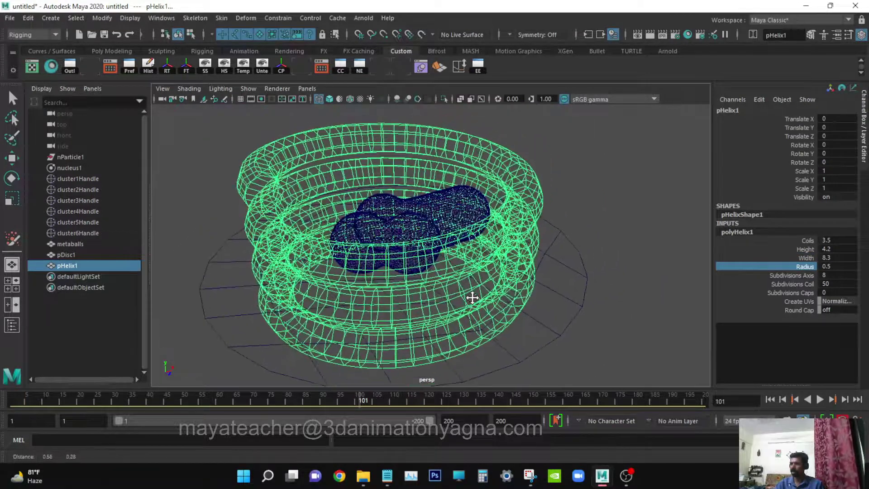
pyautogui.press('5')
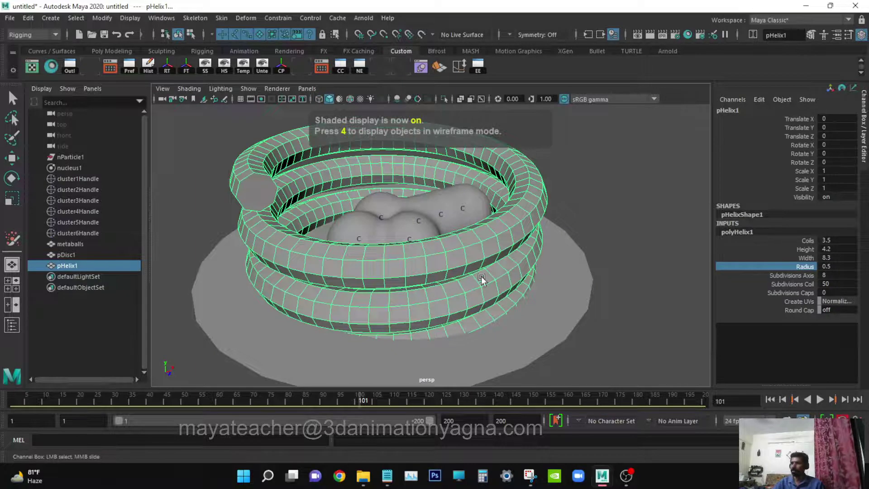
pyautogui.moveTo(431, 197)
pyautogui.keyDown('alt'); pyautogui.mouseDown()
pyautogui.moveTo(442, 171)
pyautogui.moveTo(437, 204)
pyautogui.mouseUp(); pyautogui.keyUp('alt')
# Step: Reduce the helix's Coils to 2.5 and check its shape around the metaballs
pyautogui.doubleClick(838, 240)
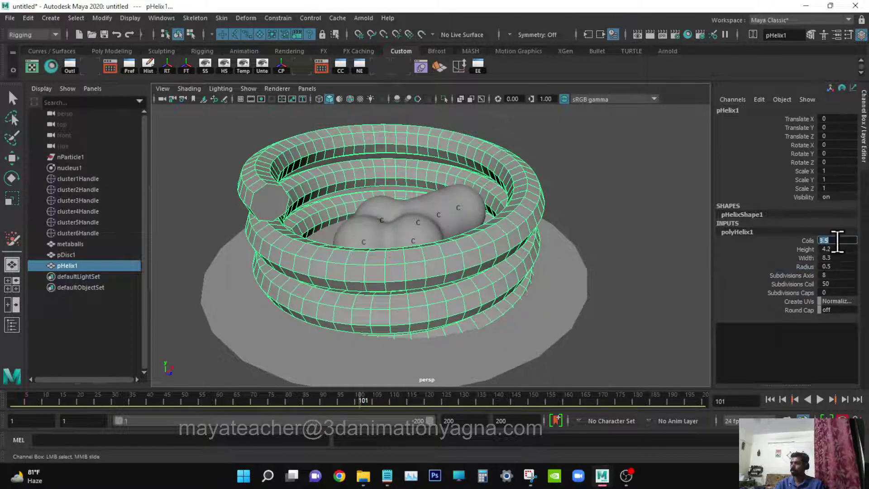
pyautogui.write('2.5')
pyautogui.press('Return')
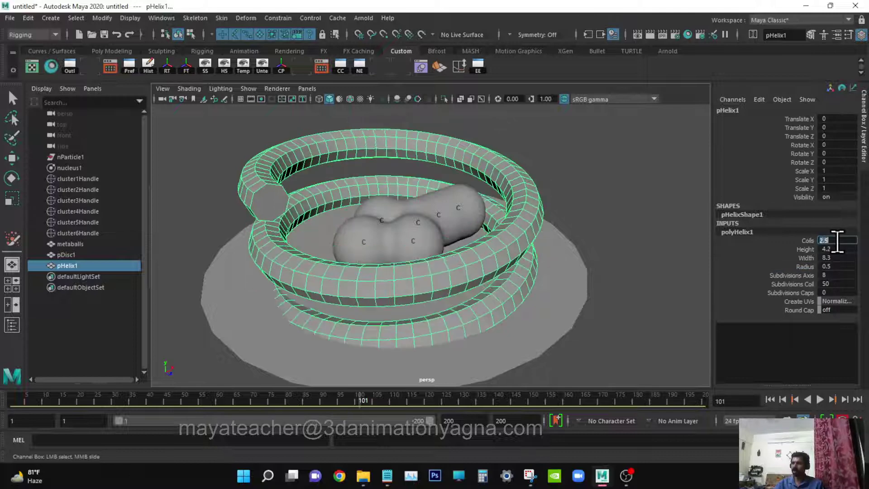
pyautogui.scroll(-3, 518, 318)
pyautogui.keyDown('alt'); pyautogui.moveTo(517, 319); pyautogui.dragTo(487, 307); pyautogui.keyUp('alt')
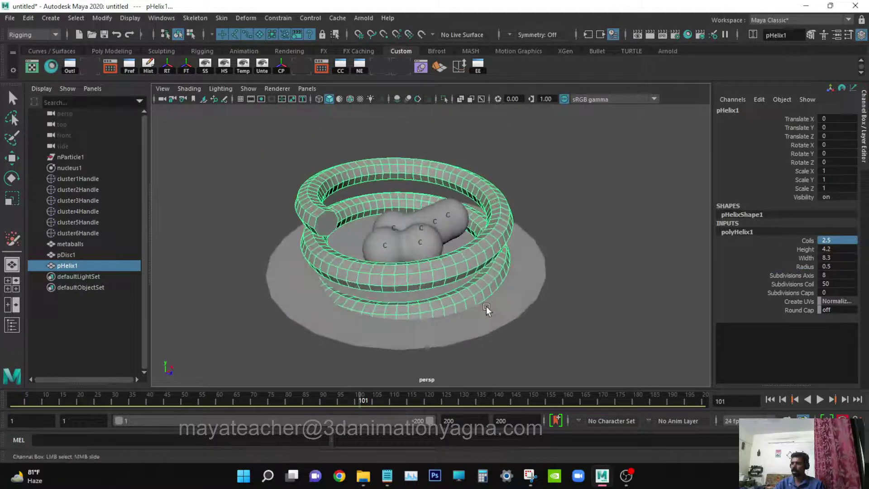
pyautogui.keyDown('alt'); pyautogui.moveTo(472, 252); pyautogui.dragTo(509, 254); pyautogui.keyUp('alt')
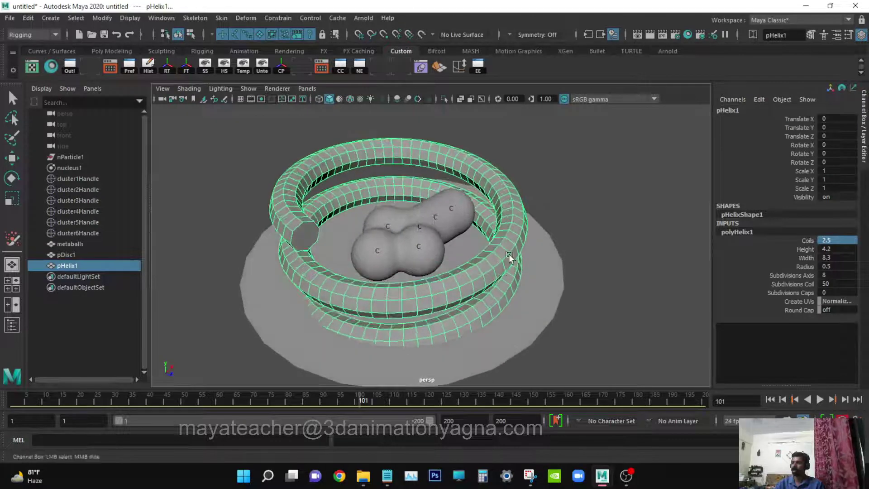
# Step: Switch the helix to edge selection and turn off Soft Select in the Move Tool settings
pyautogui.rightClick(466, 163)
pyautogui.click(467, 132)
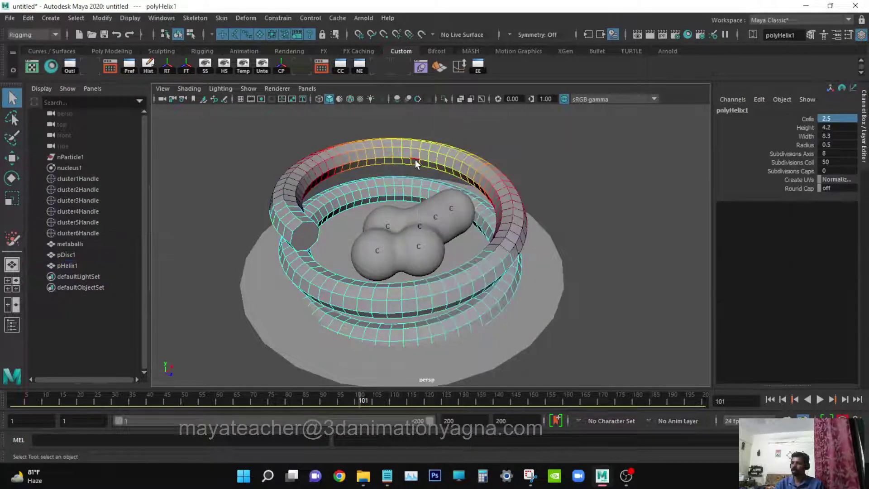
pyautogui.click(360, 160)
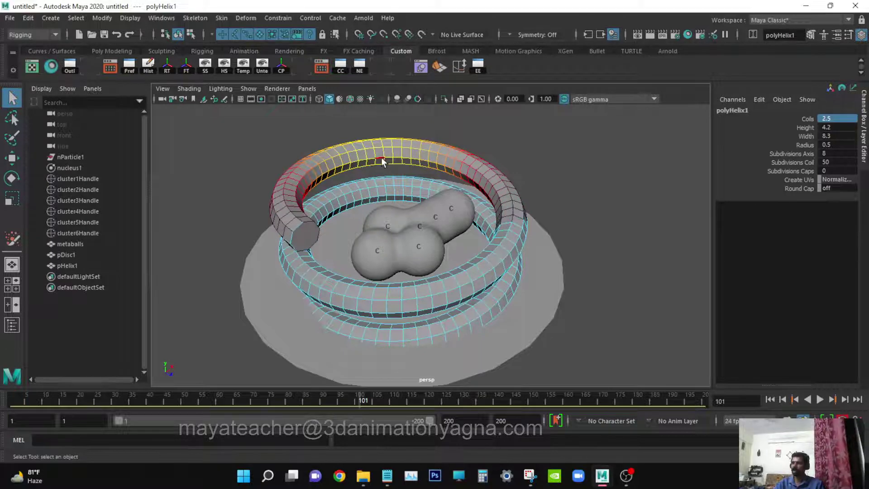
pyautogui.doubleClick(12, 157)
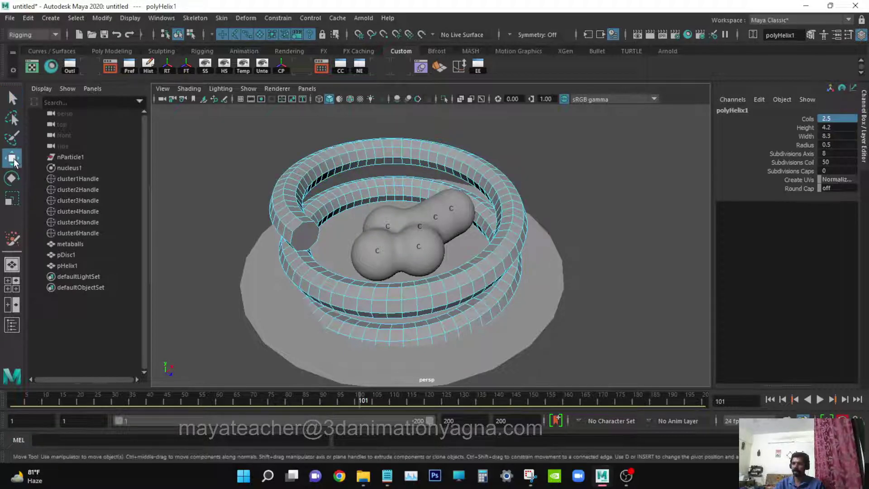
pyautogui.click(572, 292)
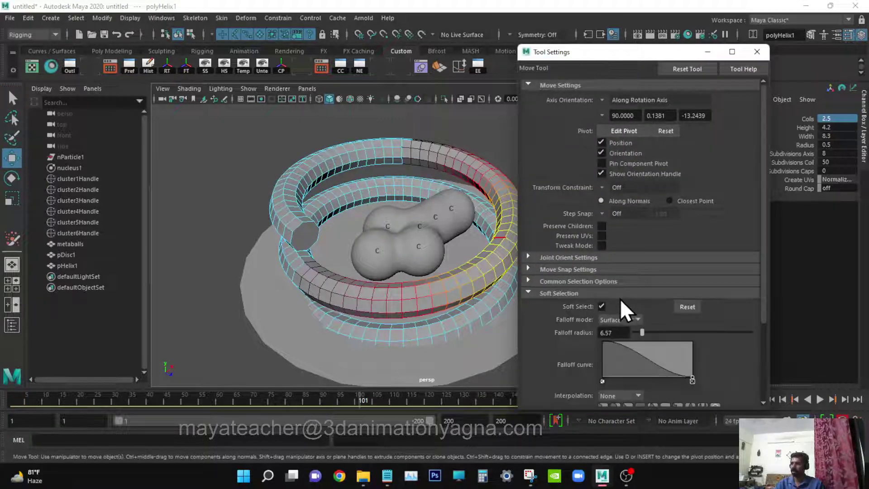
pyautogui.click(602, 306)
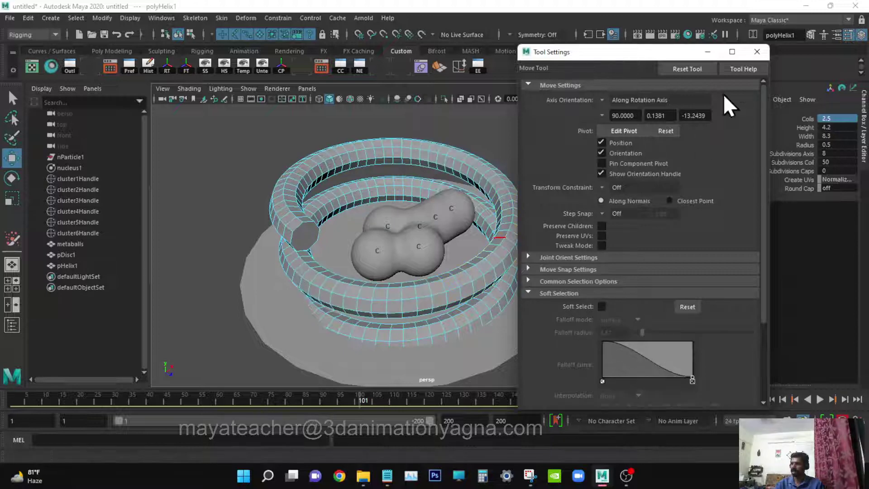
pyautogui.click(757, 52)
pyautogui.keyDown('alt'); pyautogui.moveTo(473, 265); pyautogui.dragTo(466, 281); pyautogui.keyUp('alt')
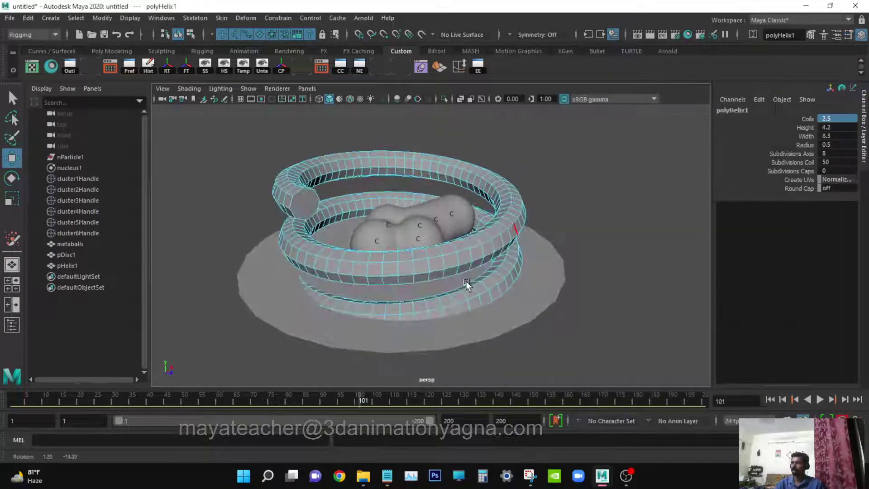
pyautogui.rightClick(376, 169)
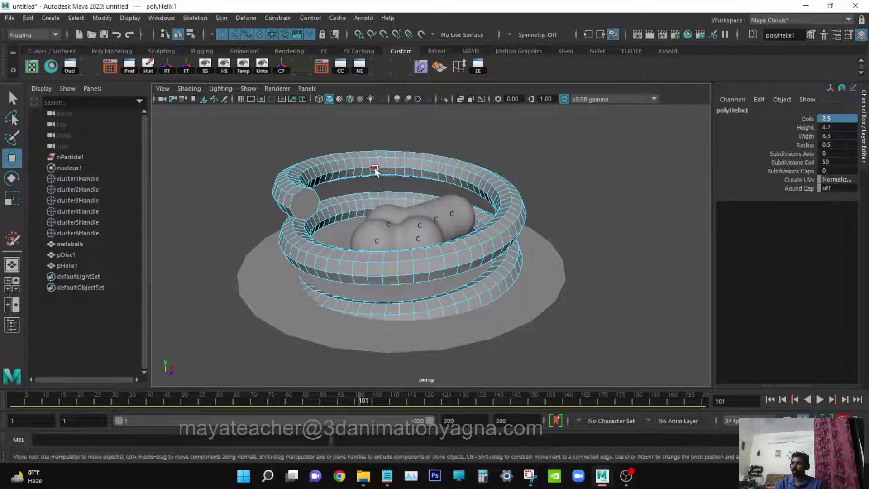
# Step: Select the edge loop running along the helix's inner side and convert it to a curve with Polygon Edges to Curve
pyautogui.click(375, 170)
pyautogui.keyDown('alt'); pyautogui.moveTo(375, 170); pyautogui.dragTo(441, 218); pyautogui.keyUp('alt')
pyautogui.press('q')
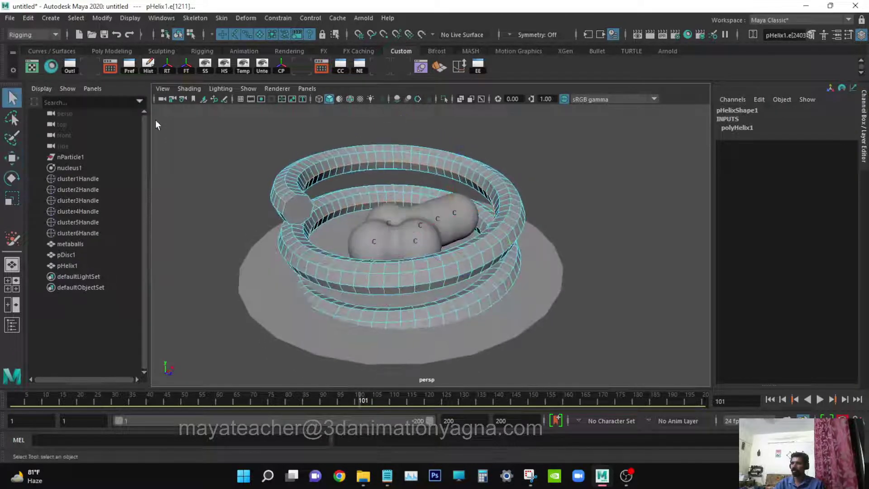
pyautogui.click(102, 19)
pyautogui.moveTo(150, 282)
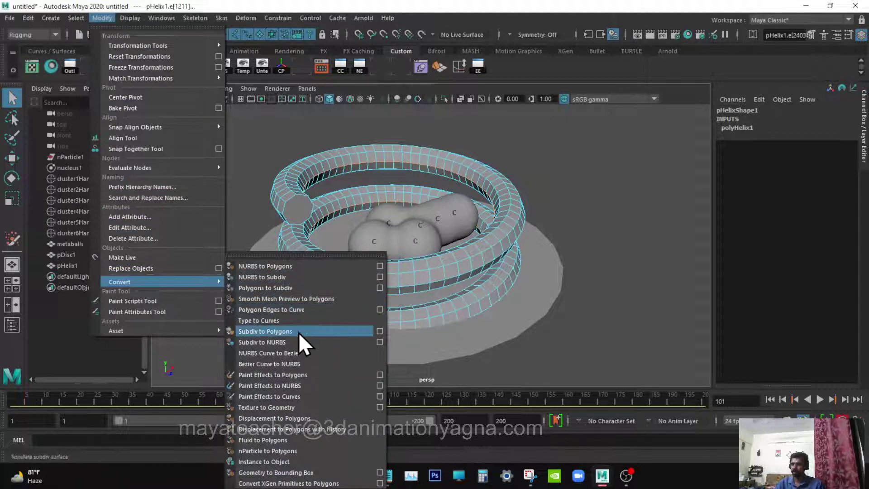
pyautogui.click(292, 310)
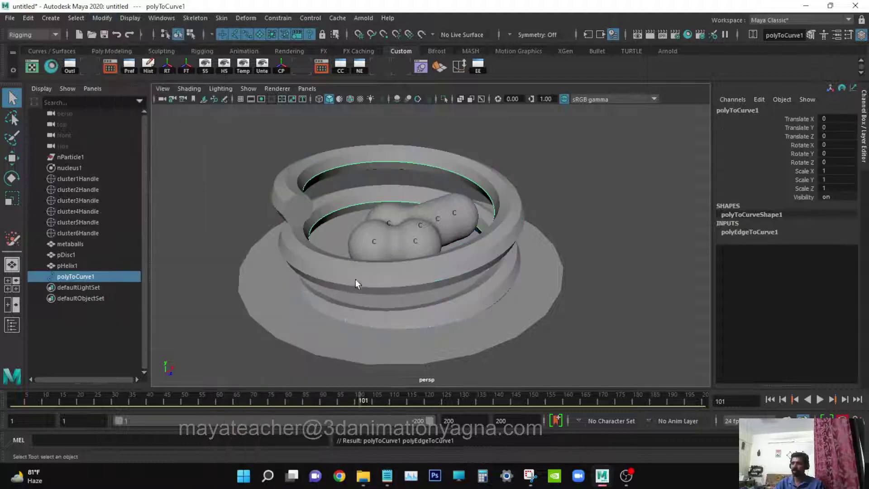
# Step: Delete the polygon helix mesh, keeping the extracted spiral curve
pyautogui.click(289, 181)
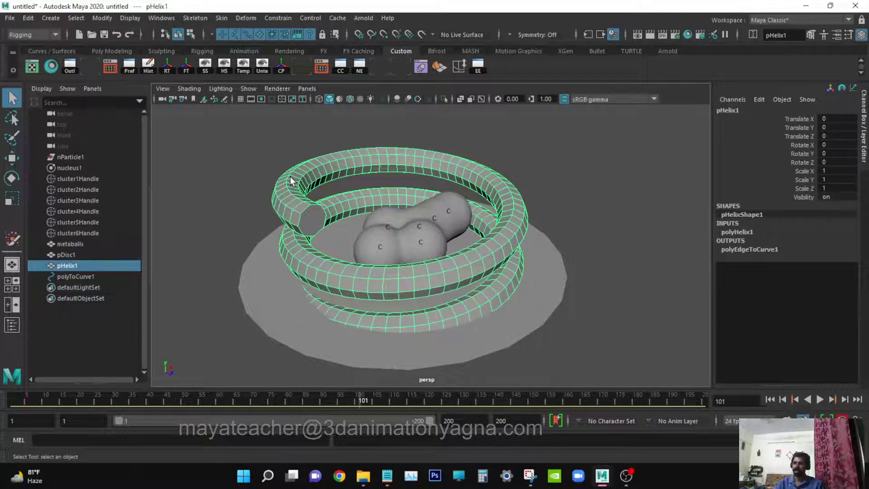
pyautogui.press('Delete')
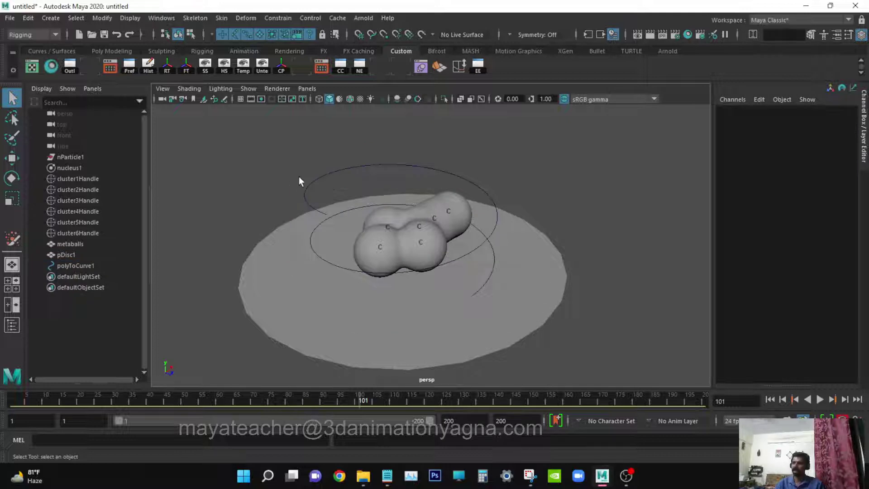
# Step: Select the extracted spiral curve and delete its construction history
pyautogui.moveTo(336, 186); pyautogui.dragTo(369, 147)
pyautogui.press('w')
pyautogui.keyDown('alt'); pyautogui.moveTo(342, 216); pyautogui.dragTo(328, 200); pyautogui.keyUp('alt')
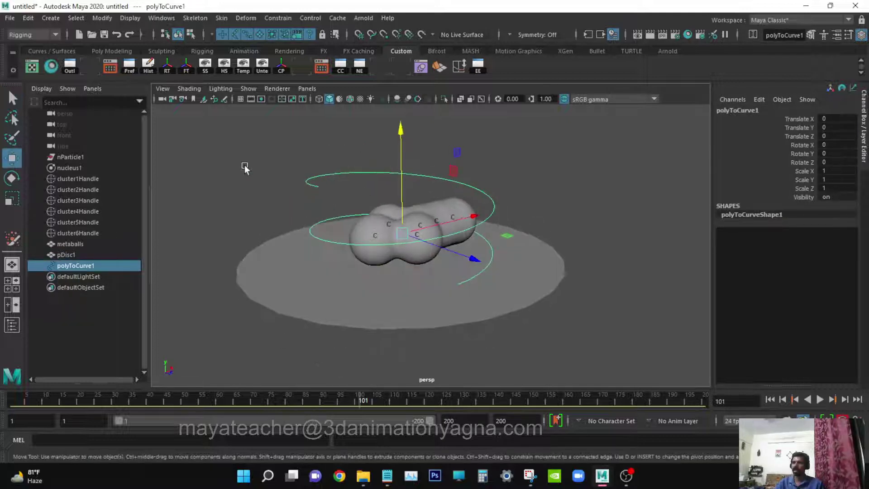
pyautogui.click(150, 68)
pyautogui.keyDown('alt'); pyautogui.moveTo(378, 237); pyautogui.dragTo(330, 190); pyautogui.keyUp('alt')
pyautogui.click(28, 18)
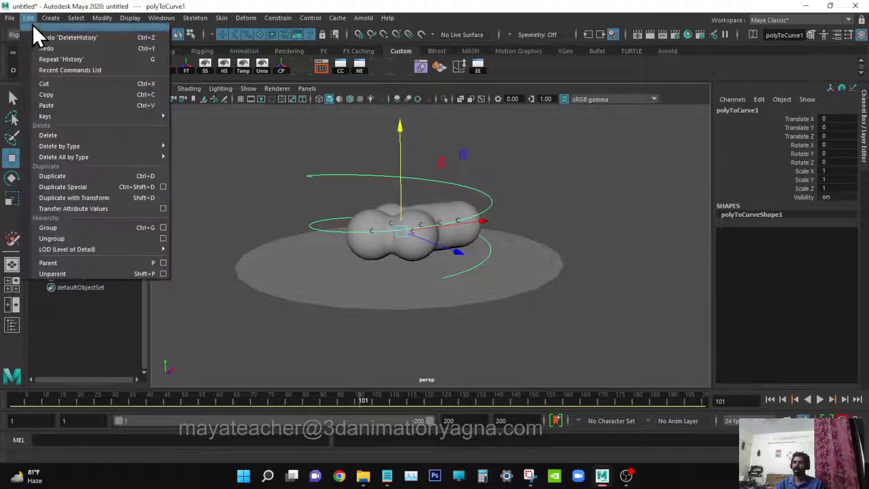
pyautogui.moveTo(61, 142)
pyautogui.click(281, 143)
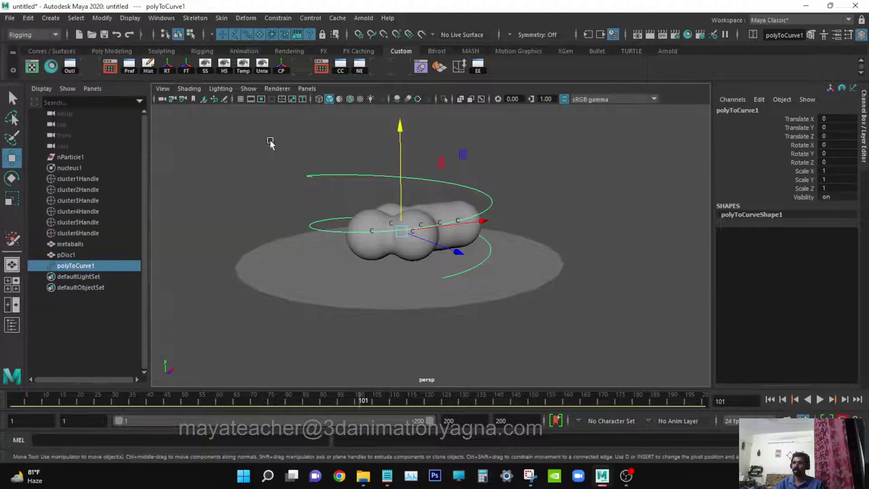
# Step: Apply a Lattice deformer to the spiral curve around the metaballs
pyautogui.keyDown('alt'); pyautogui.moveTo(407, 231); pyautogui.dragTo(394, 219); pyautogui.keyUp('alt')
pyautogui.moveTo(395, 267)
pyautogui.keyDown('alt'); pyautogui.mouseDown()
pyautogui.moveTo(373, 285)
pyautogui.moveTo(401, 271)
pyautogui.moveTo(393, 270)
pyautogui.mouseUp(); pyautogui.keyUp('alt')
pyautogui.keyDown('alt'); pyautogui.moveTo(315, 198); pyautogui.dragTo(442, 240); pyautogui.keyUp('alt')
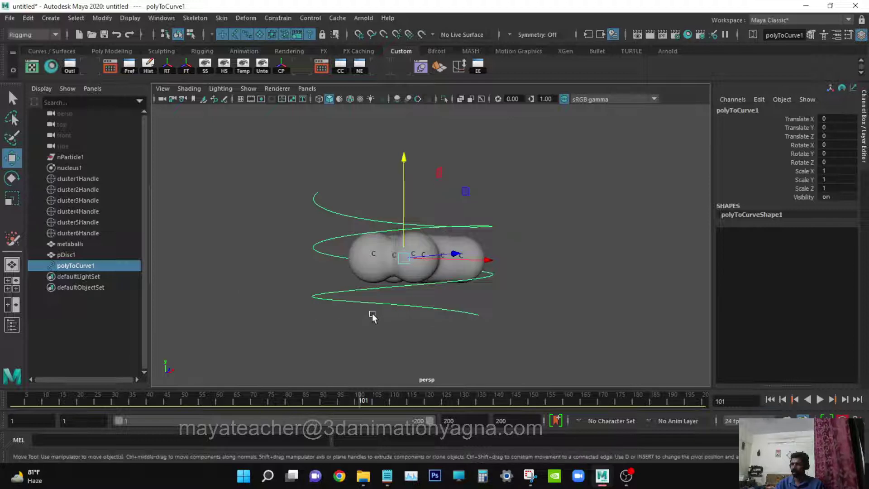
pyautogui.keyDown('alt'); pyautogui.moveTo(461, 310); pyautogui.dragTo(434, 324); pyautogui.keyUp('alt')
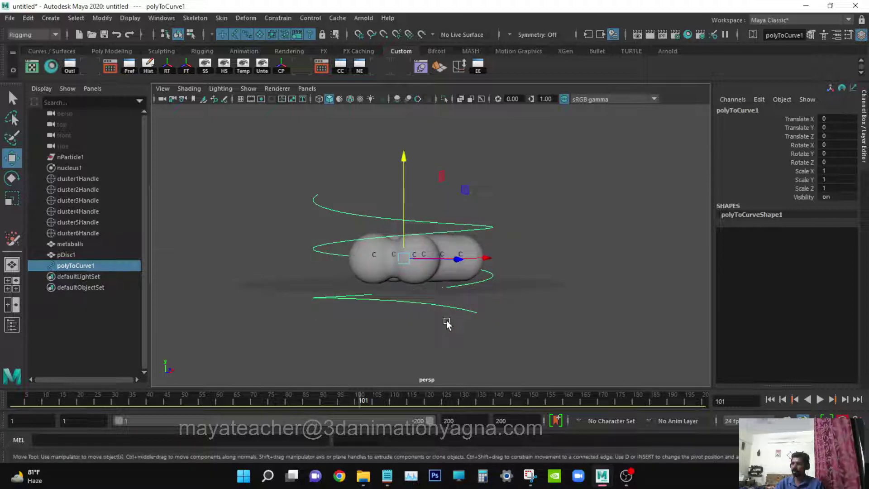
pyautogui.keyDown('alt'); pyautogui.moveTo(447, 315); pyautogui.dragTo(406, 309); pyautogui.keyUp('alt')
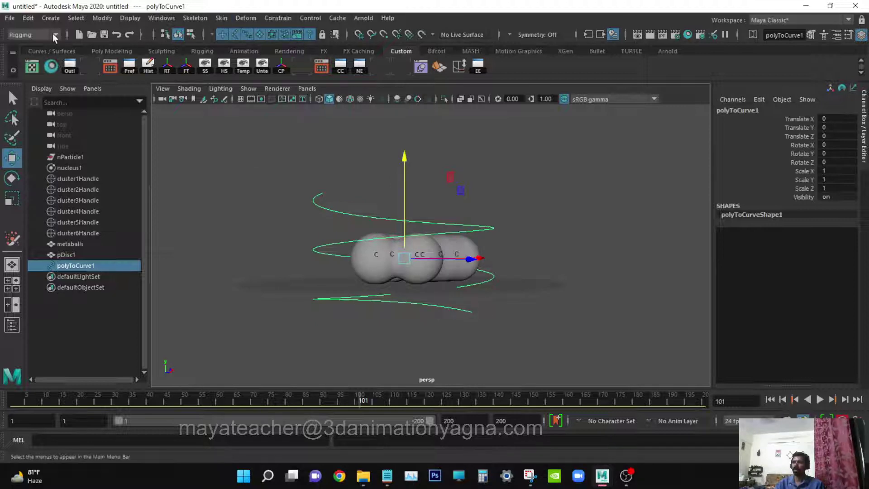
pyautogui.click(246, 18)
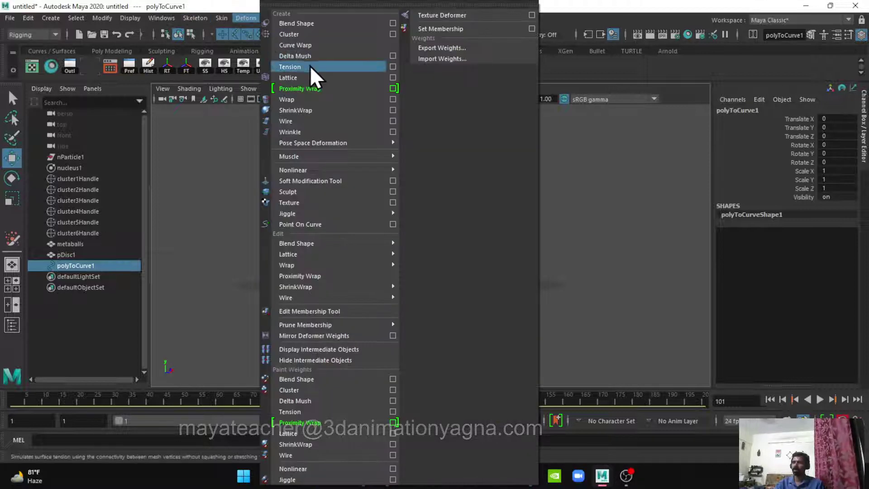
pyautogui.click(307, 77)
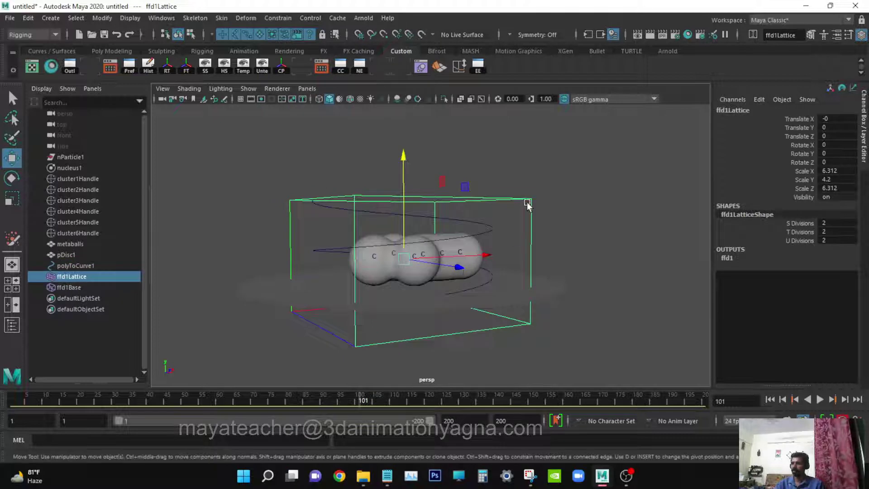
# Step: Select the lattice's upper points and scale them inwards so the spiral narrows strongly towards its top
pyautogui.moveTo(525, 199); pyautogui.dragTo(529, 177, button='right')
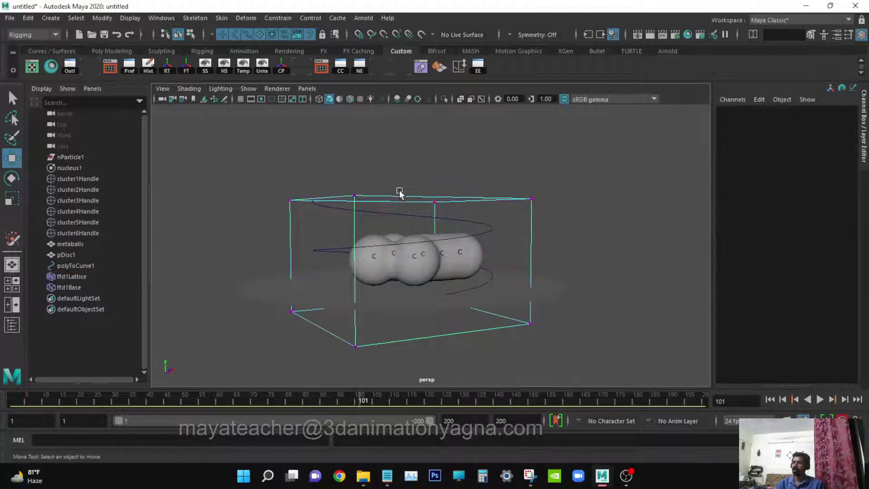
pyautogui.moveTo(269, 170); pyautogui.dragTo(593, 229)
pyautogui.press('r')
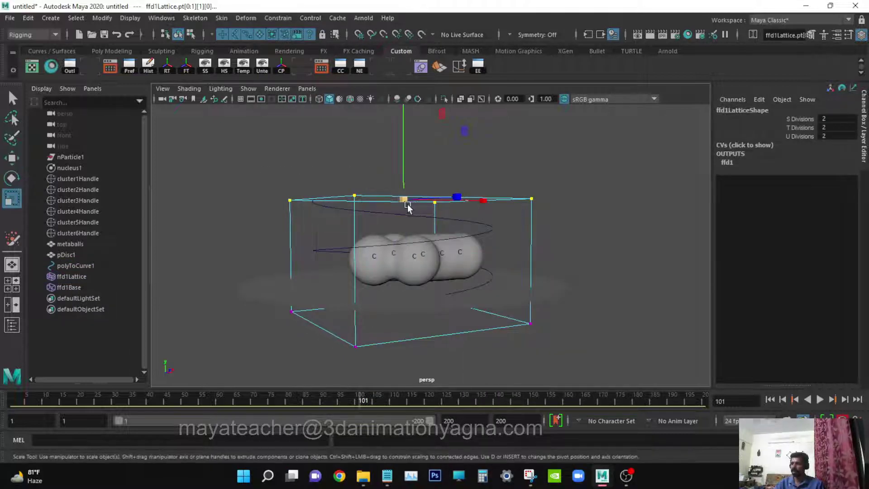
pyautogui.moveTo(404, 205); pyautogui.dragTo(295, 218)
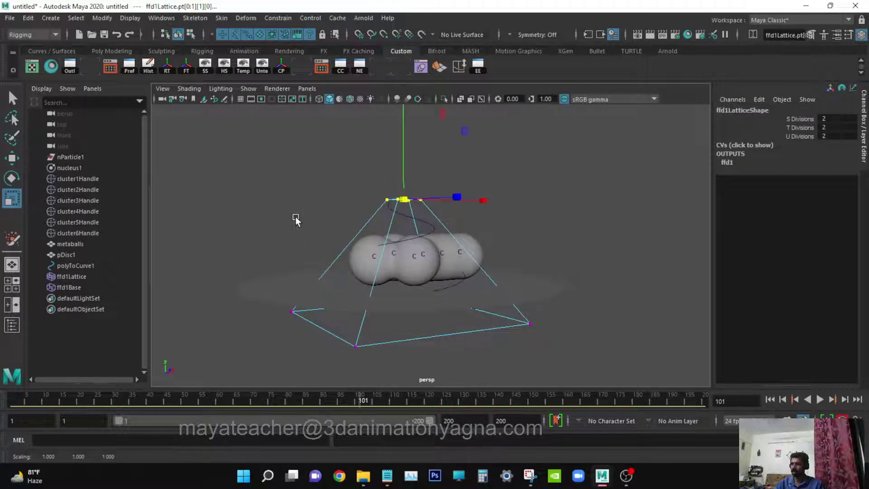
# Step: Select the lattice's lower points and scale them outwards to widen the base of the spiral
pyautogui.keyDown('alt'); pyautogui.moveTo(498, 266); pyautogui.dragTo(471, 255); pyautogui.keyUp('alt')
pyautogui.moveTo(426, 292)
pyautogui.keyDown('alt'); pyautogui.mouseDown()
pyautogui.moveTo(444, 290)
pyautogui.moveTo(423, 294)
pyautogui.mouseUp(); pyautogui.keyUp('alt')
pyautogui.moveTo(285, 303); pyautogui.dragTo(683, 348)
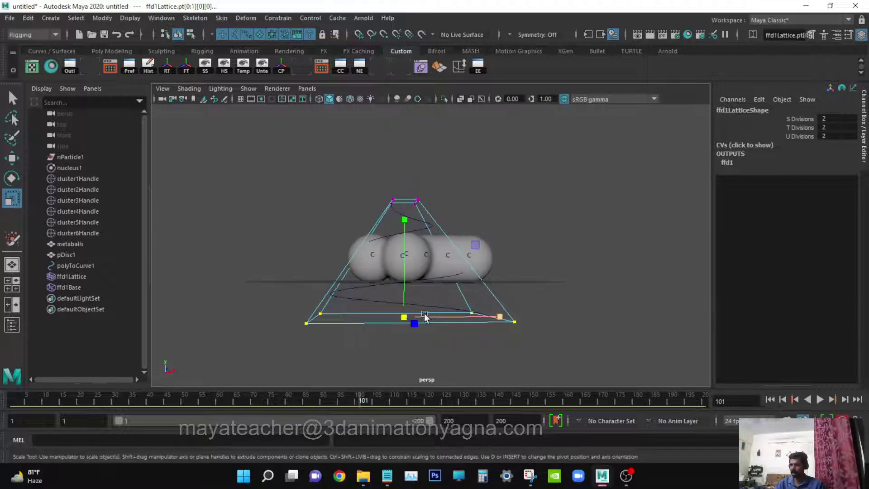
pyautogui.keyDown('alt'); pyautogui.moveTo(424, 316); pyautogui.dragTo(453, 290); pyautogui.keyUp('alt')
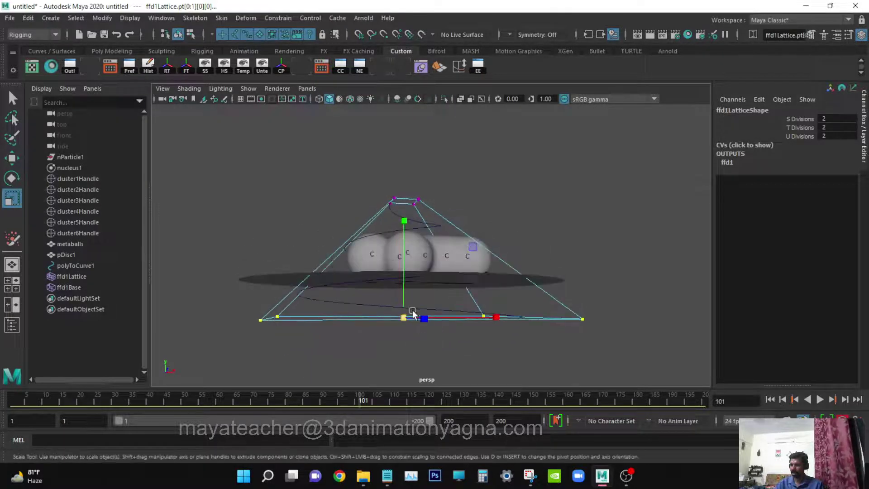
pyautogui.moveTo(403, 316); pyautogui.dragTo(475, 334)
pyautogui.keyDown('alt'); pyautogui.moveTo(470, 299); pyautogui.dragTo(448, 266); pyautogui.keyUp('alt')
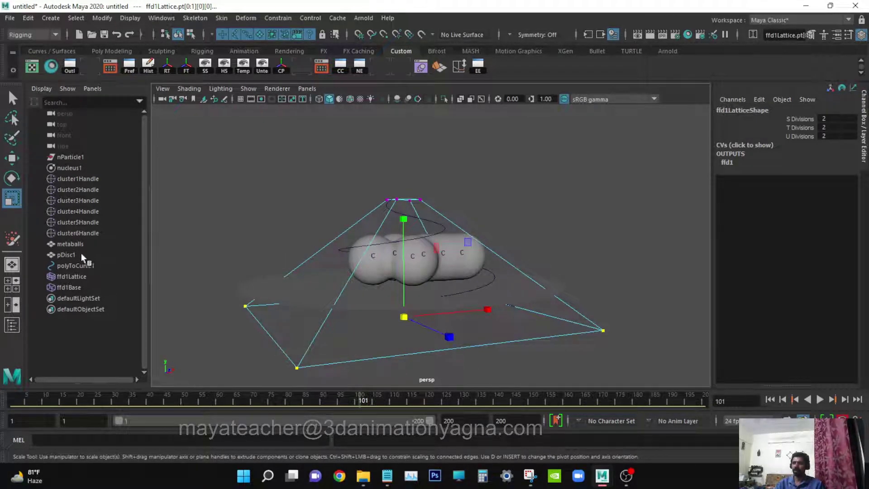
# Step: Delete the history of the tapered spiral curve to bake in the shape and remove the lattice
pyautogui.click(68, 254)
pyautogui.click(83, 268)
pyautogui.keyDown('alt'); pyautogui.moveTo(487, 220); pyautogui.dragTo(479, 254); pyautogui.keyUp('alt')
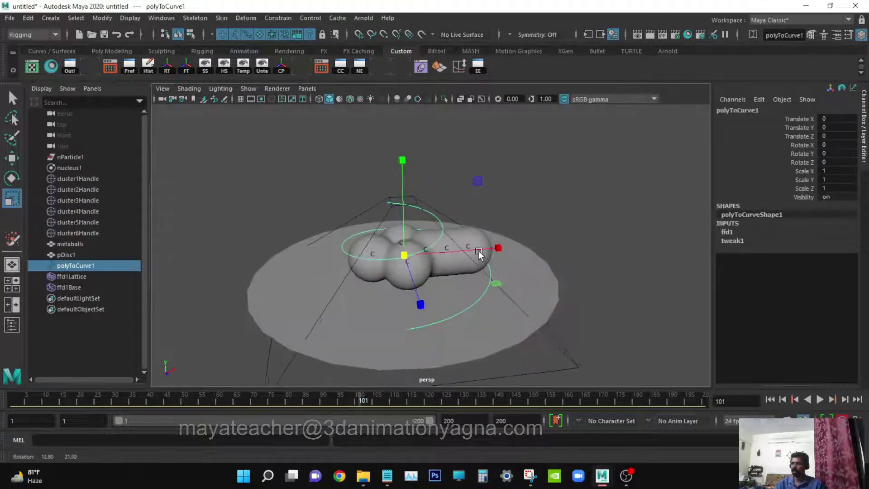
pyautogui.press('q')
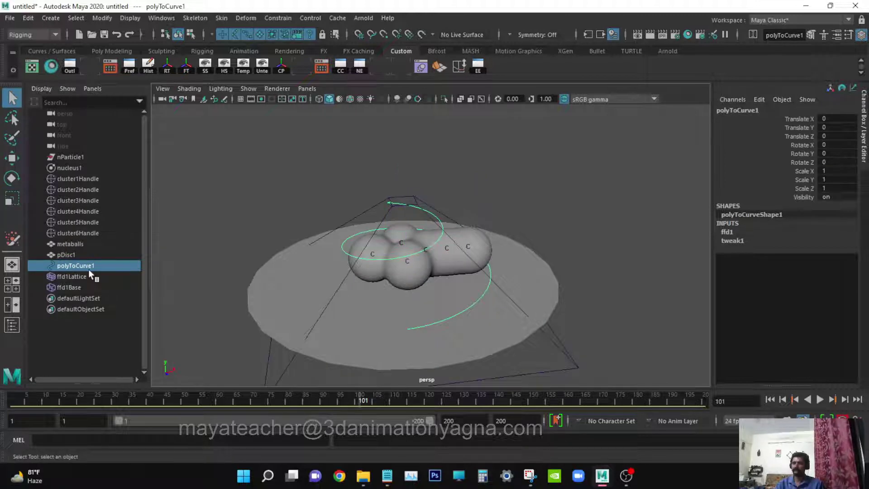
pyautogui.click(28, 17)
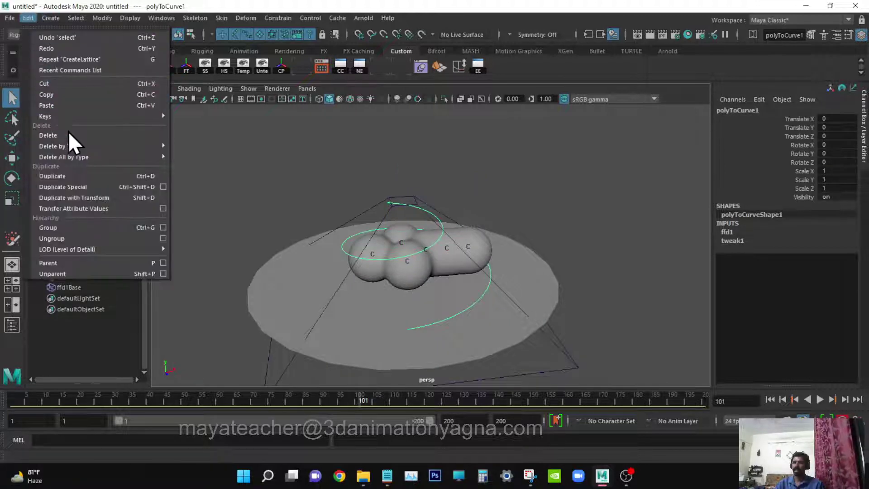
pyautogui.moveTo(71, 143)
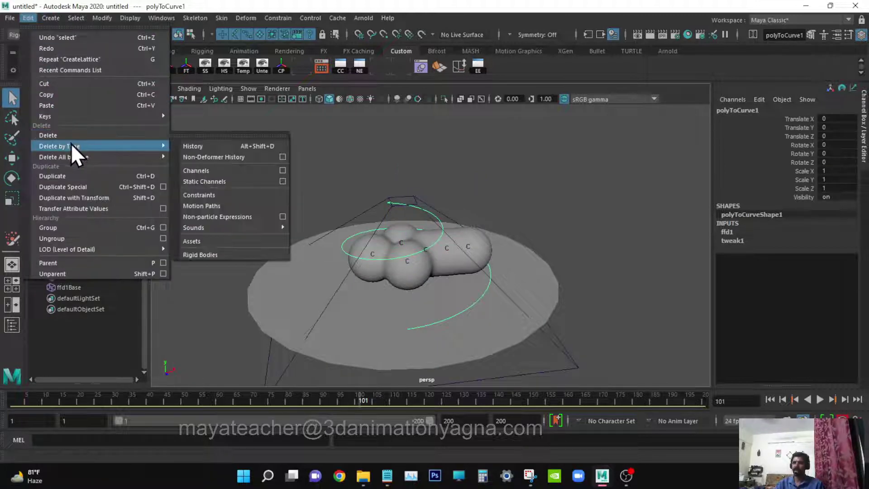
pyautogui.click(249, 148)
pyautogui.keyDown('alt'); pyautogui.moveTo(407, 242); pyautogui.dragTo(450, 219); pyautogui.keyUp('alt')
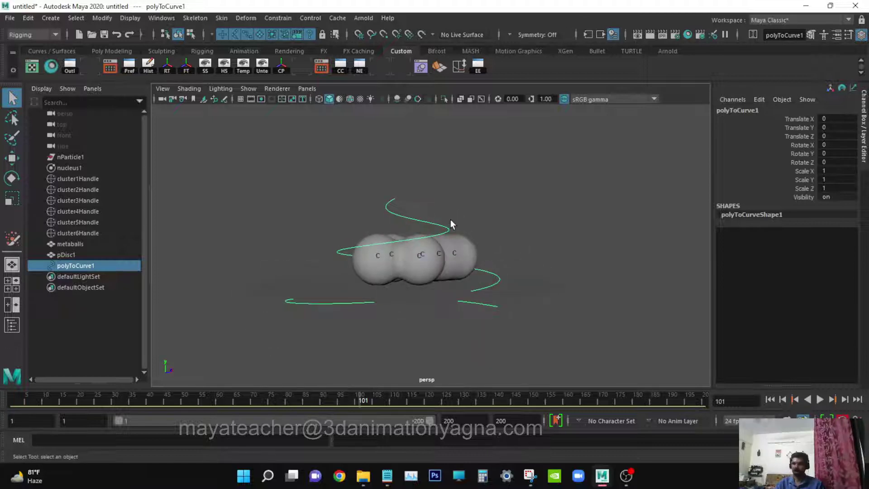
# Step: Set the spiral curve's Scale Y to 0 to flatten it
pyautogui.press('r')
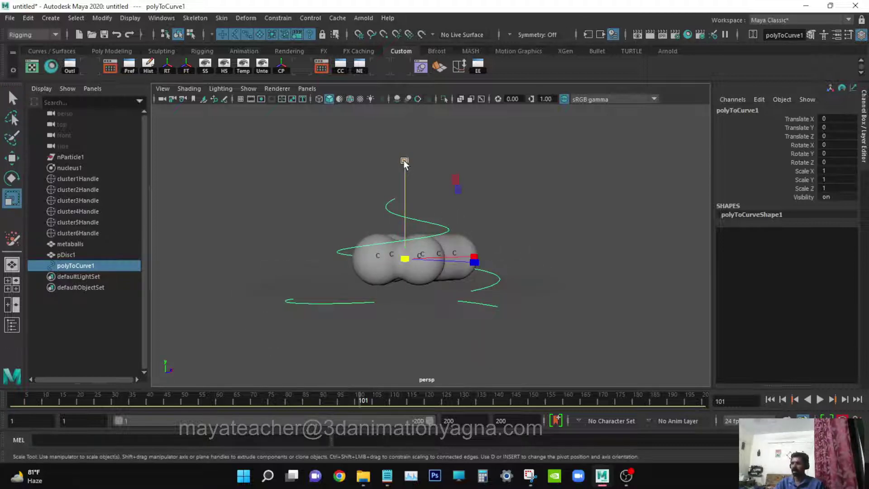
pyautogui.keyDown('alt'); pyautogui.moveTo(442, 200); pyautogui.dragTo(434, 203); pyautogui.keyUp('alt')
pyautogui.click(839, 179)
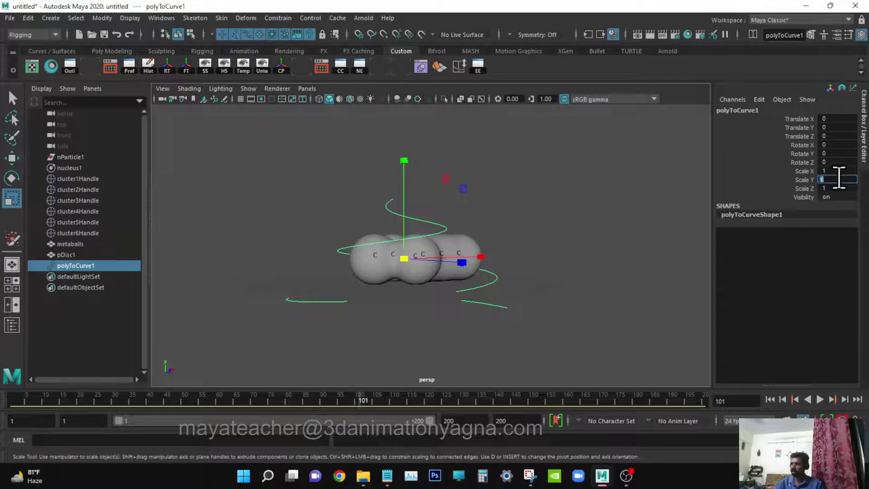
pyautogui.write('0')
pyautogui.press('Return')
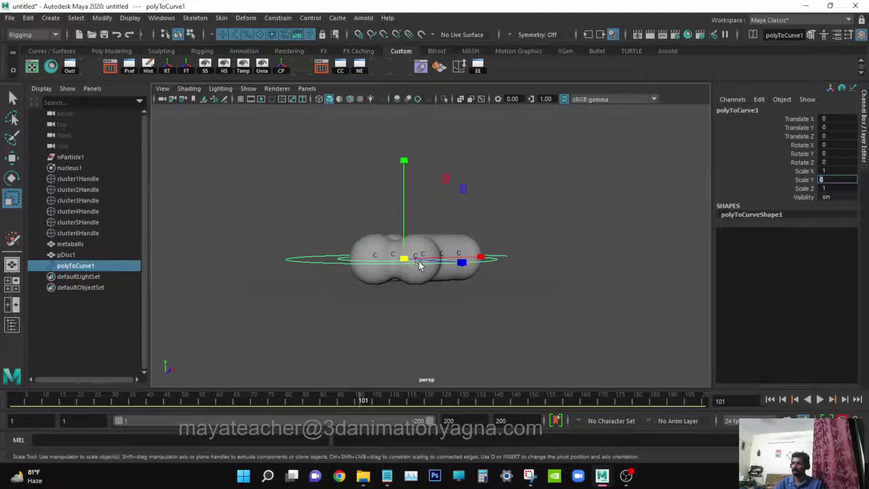
# Step: Examine the flattened curve's height against the metaballs in a full-screen wireframe front view
pyautogui.keyDown('alt'); pyautogui.moveTo(420, 265); pyautogui.dragTo(424, 284); pyautogui.keyUp('alt')
pyautogui.press('w')
pyautogui.press('space')
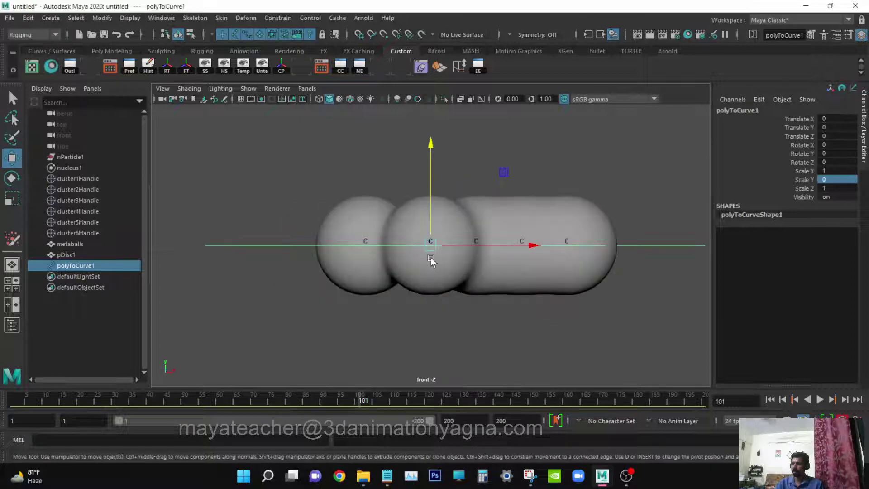
pyautogui.press('4')
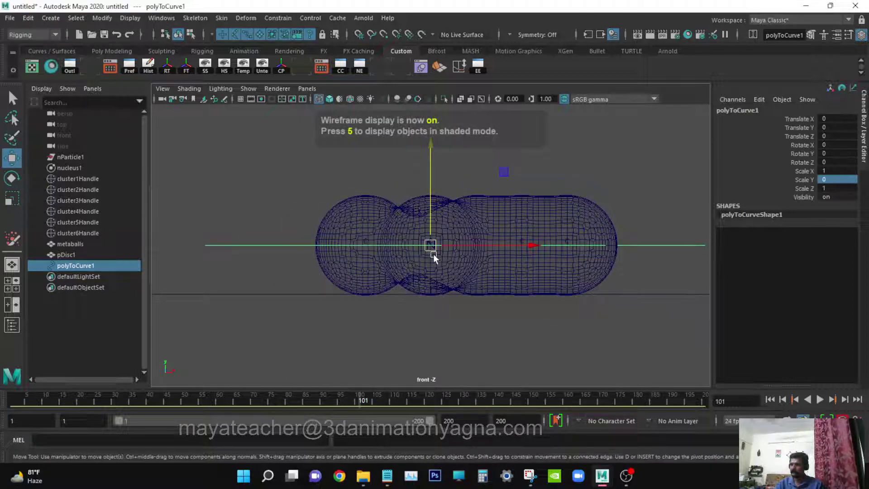
pyautogui.scroll(3, 434, 257)
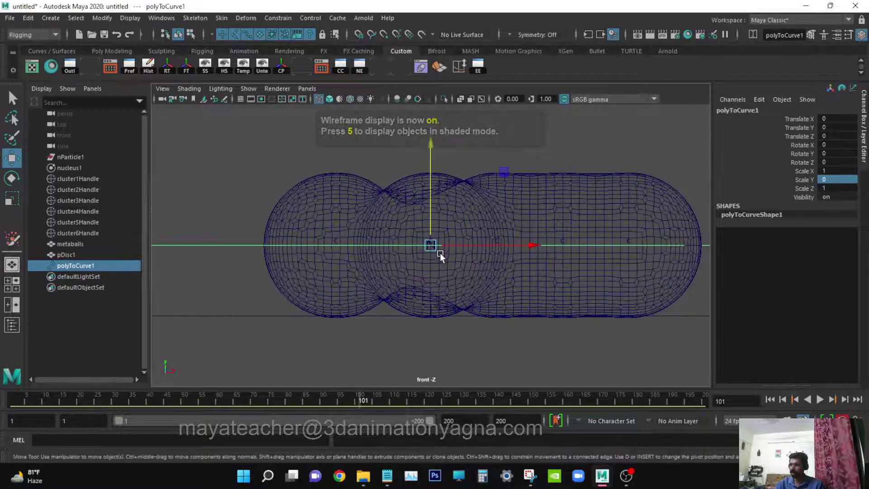
pyautogui.hotkey('ctrl', 'space')
pyautogui.scroll(2, 441, 256)
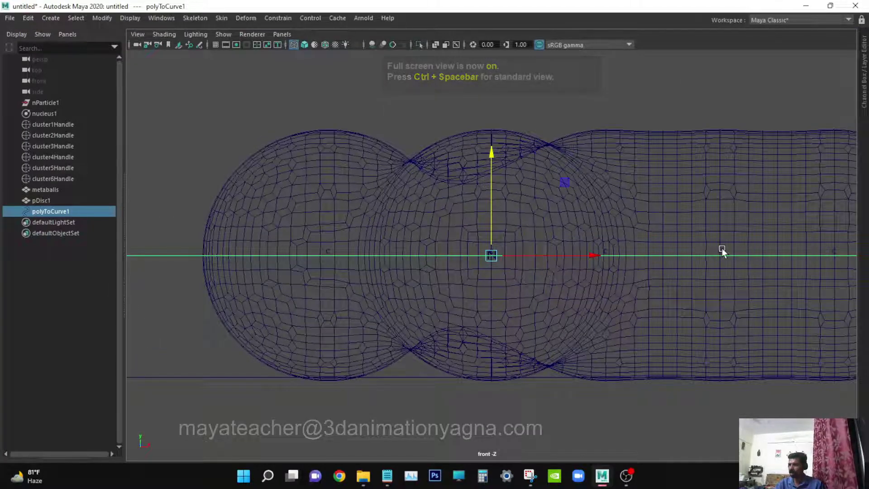
# Step: Select all six cluster handles together with the flattened curve and inspect their alignment in the front and perspective views
pyautogui.moveTo(64, 129); pyautogui.dragTo(69, 175)
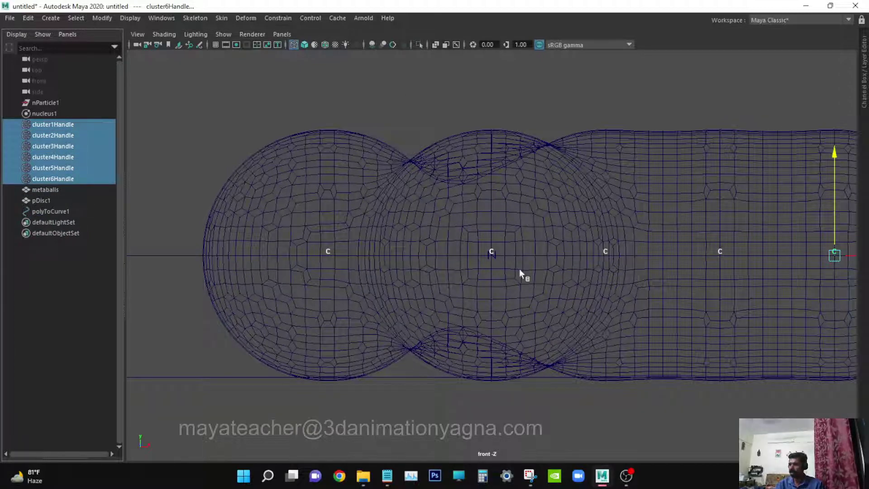
pyautogui.keyDown('ctrl'); pyautogui.click(54, 211); pyautogui.keyUp('ctrl')
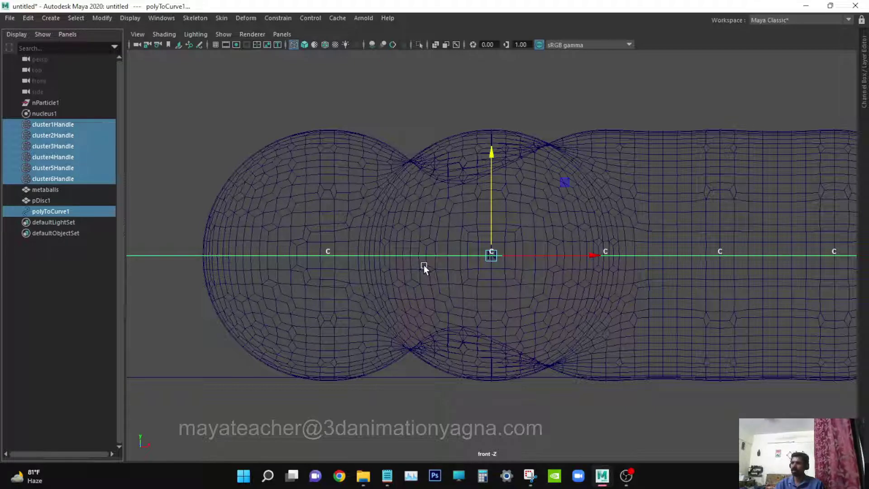
pyautogui.press('space')
pyautogui.moveTo(426, 268); pyautogui.dragTo(430, 217)
pyautogui.keyDown('alt'); pyautogui.moveTo(455, 299); pyautogui.dragTo(546, 306); pyautogui.keyUp('alt')
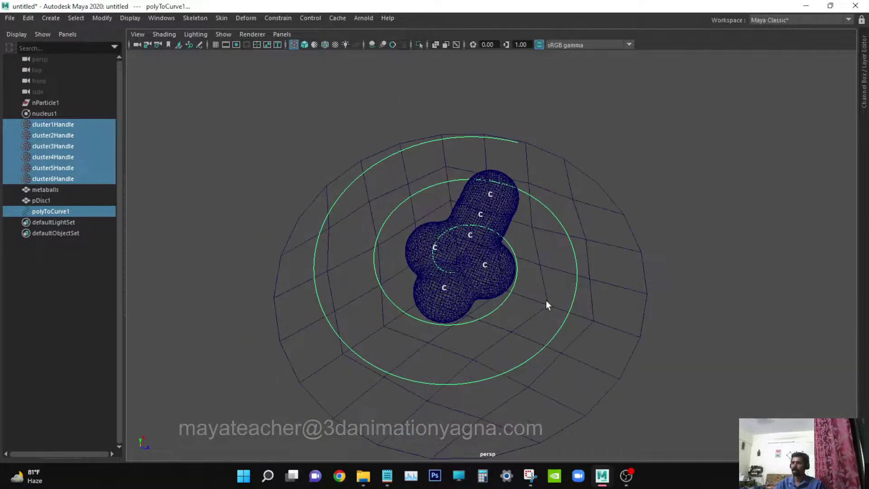
# Step: Rename the flattened spiral curve polyToCurve1 to path1
pyautogui.click(81, 213)
pyautogui.doubleClick(81, 213)
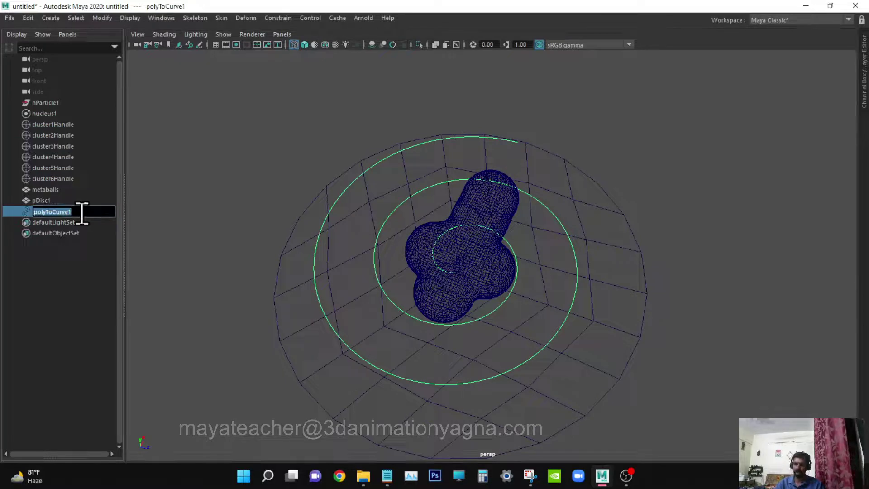
pyautogui.write('path')
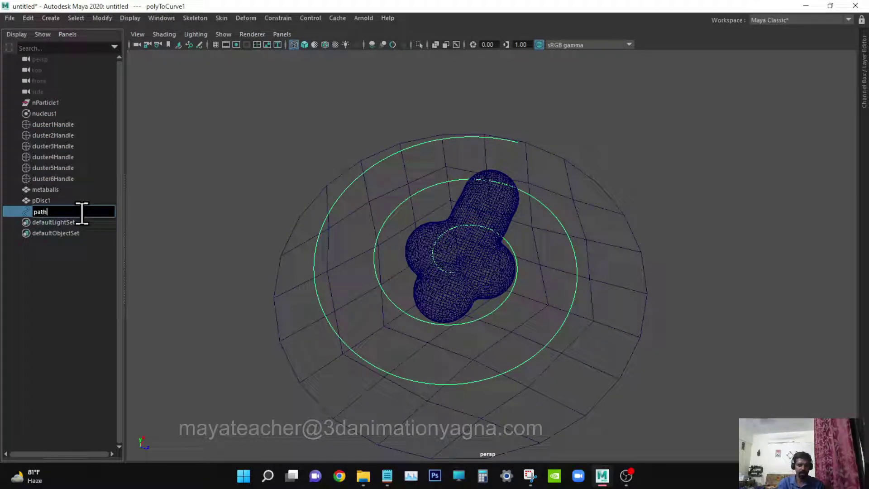
pyautogui.write('1')
pyautogui.press('Return')
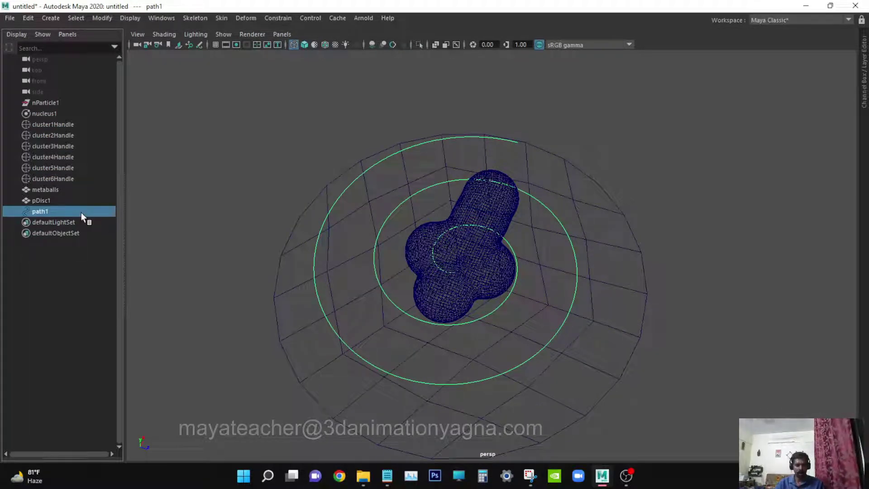
# Step: Duplicate the path1 curve and restore the full interface around the perspective view
pyautogui.hotkey('ctrl', 'd')
pyautogui.hotkey('ctrl', 'space')
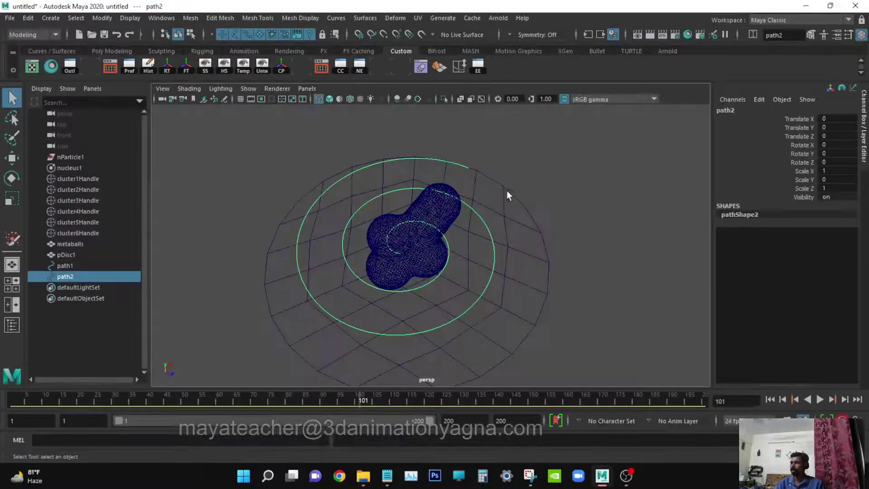
pyautogui.keyDown('alt'); pyautogui.moveTo(507, 191); pyautogui.dragTo(488, 240); pyautogui.keyUp('alt')
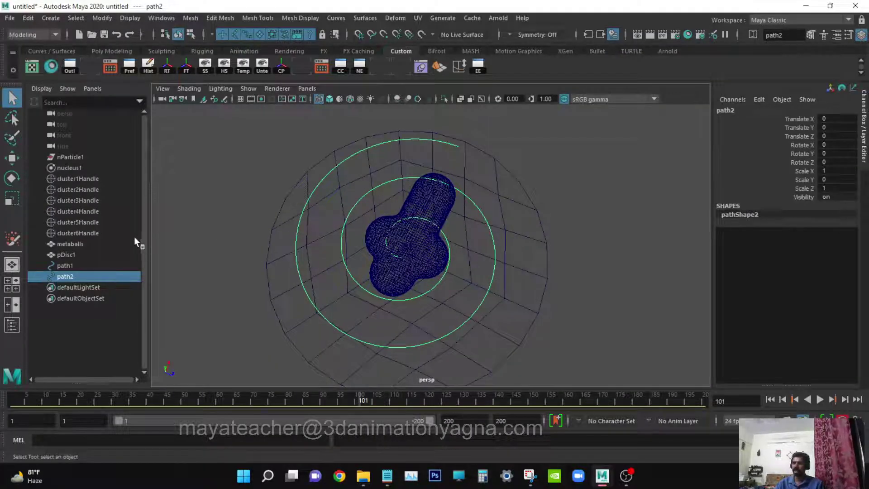
# Step: Set the Scale X of the duplicate curve path2 to -1 to mirror the spiral
pyautogui.click(65, 266)
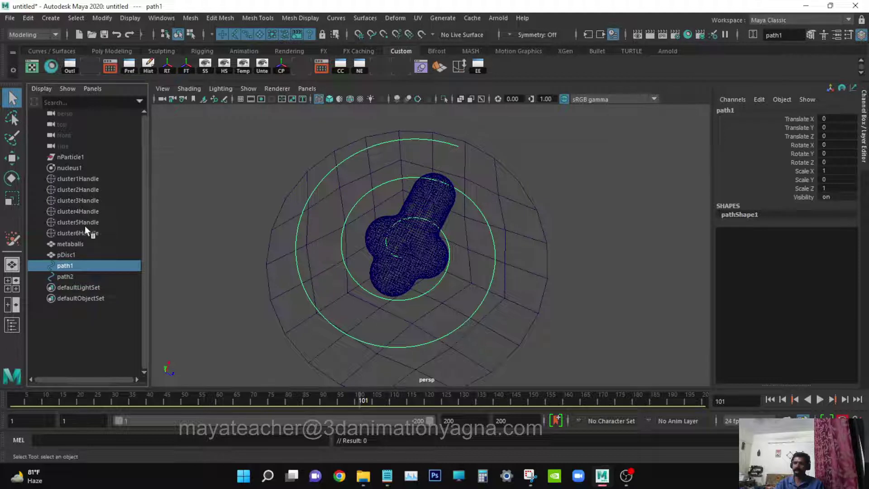
pyautogui.click(72, 222)
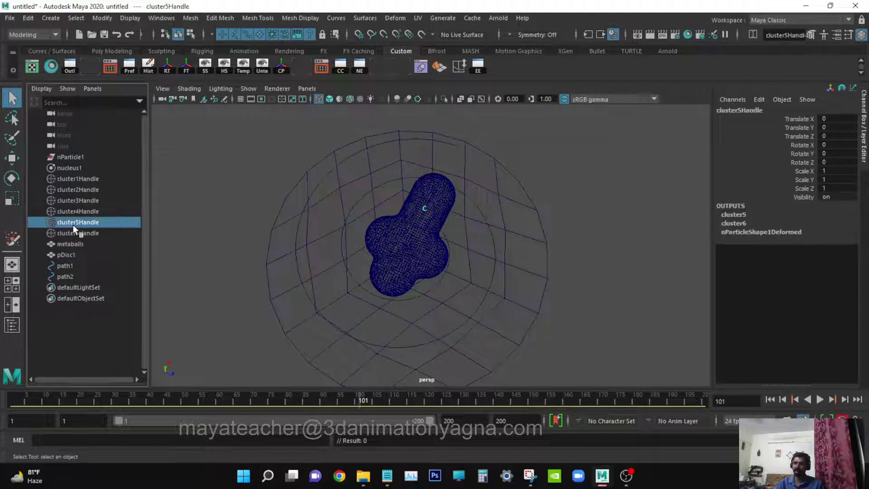
pyautogui.click(77, 277)
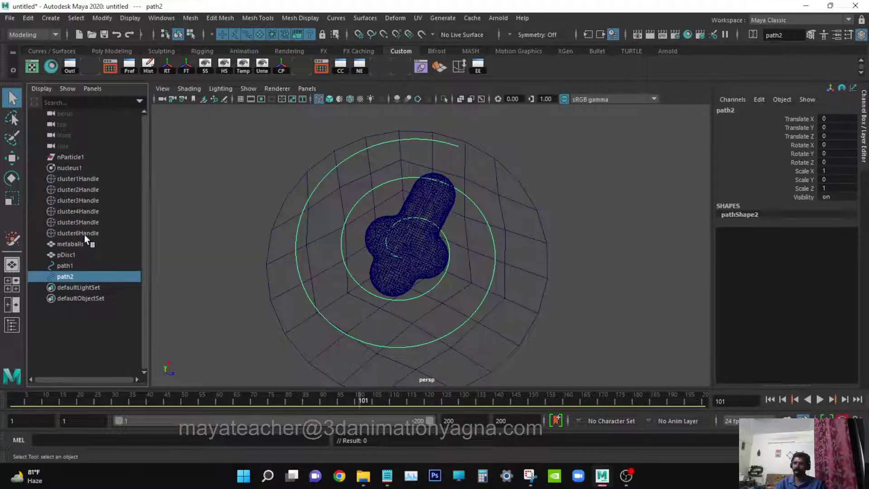
pyautogui.keyDown('alt'); pyautogui.moveTo(311, 301); pyautogui.dragTo(305, 270); pyautogui.keyUp('alt')
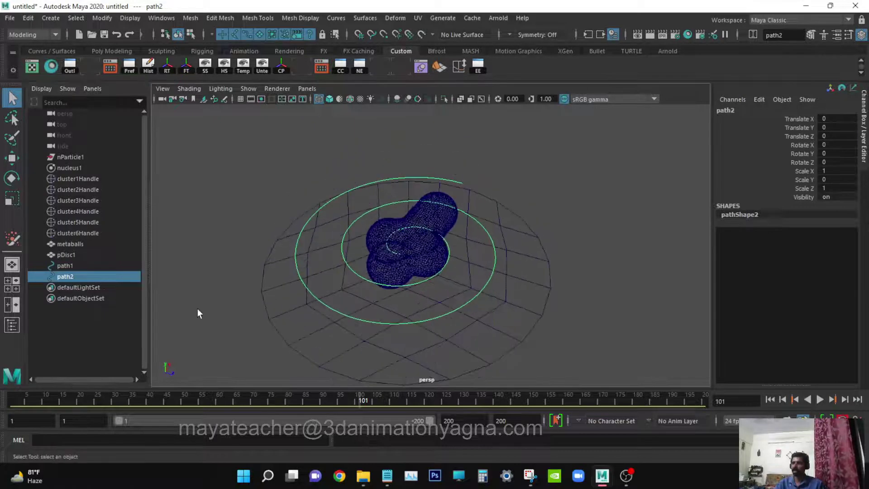
pyautogui.keyDown('alt'); pyautogui.moveTo(453, 235); pyautogui.dragTo(411, 273); pyautogui.keyUp('alt')
pyautogui.click(844, 171)
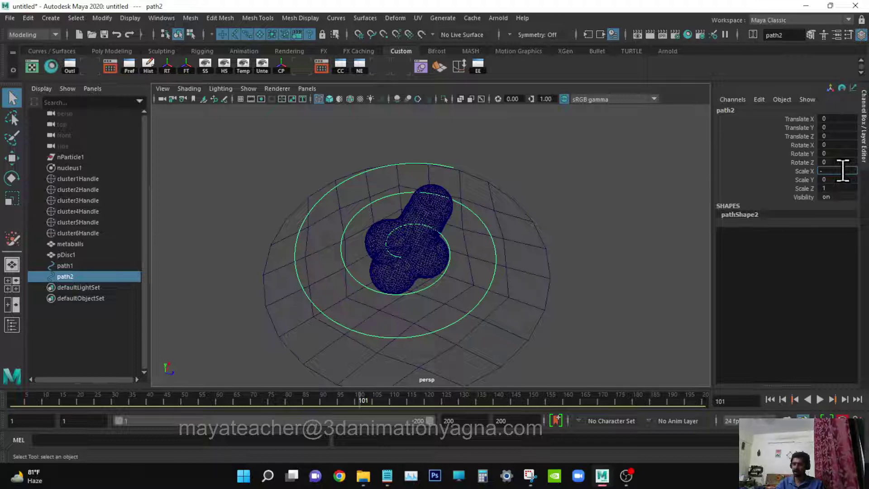
pyautogui.press('Return')
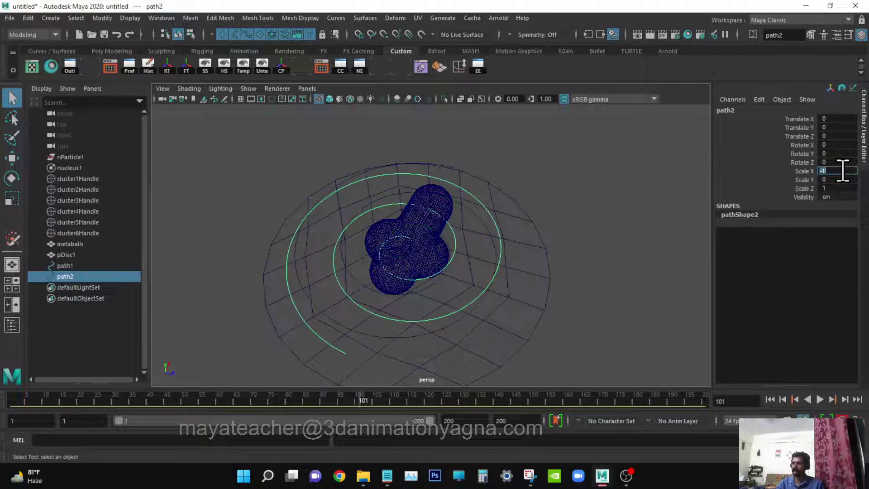
# Step: Select both spiral curves, path1 and path2, and reverse their direction
pyautogui.keyDown('alt'); pyautogui.moveTo(479, 244); pyautogui.dragTo(414, 267); pyautogui.keyUp('alt')
pyautogui.keyDown('ctrl'); pyautogui.click(82, 266); pyautogui.keyUp('ctrl')
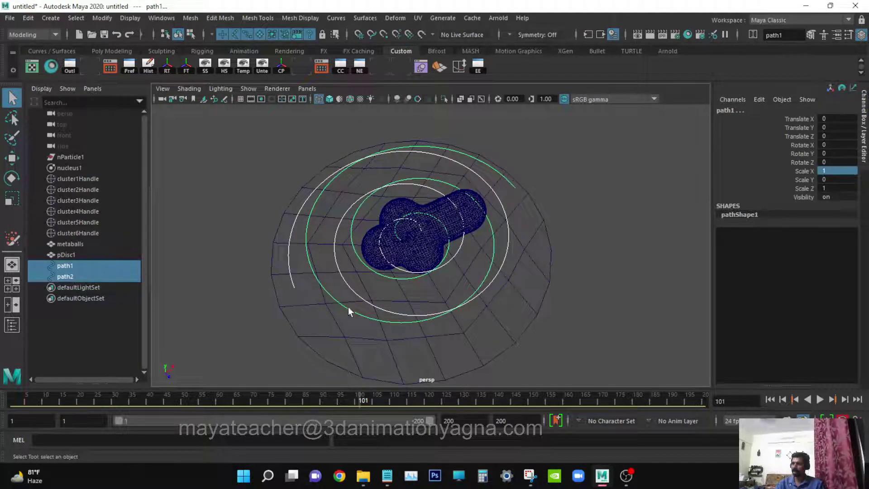
pyautogui.keyDown('alt'); pyautogui.moveTo(348, 307); pyautogui.dragTo(327, 302); pyautogui.keyUp('alt')
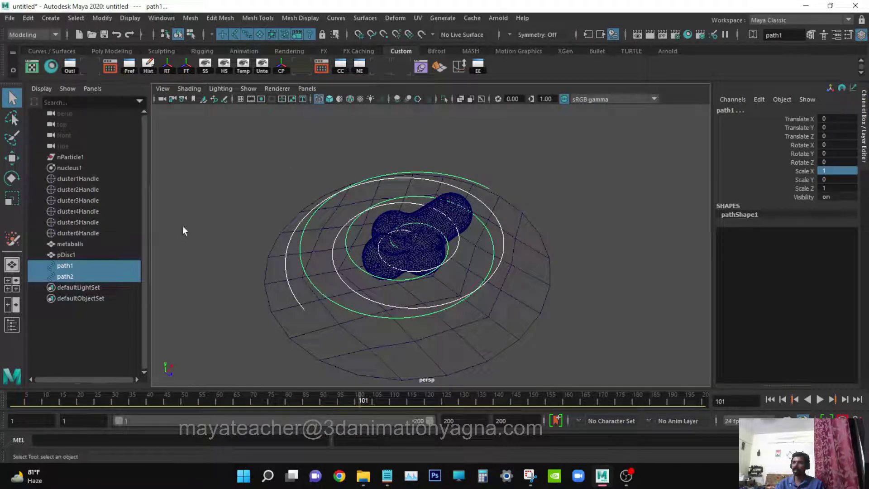
pyautogui.keyDown('shift'); pyautogui.click(95, 276); pyautogui.keyUp('shift')
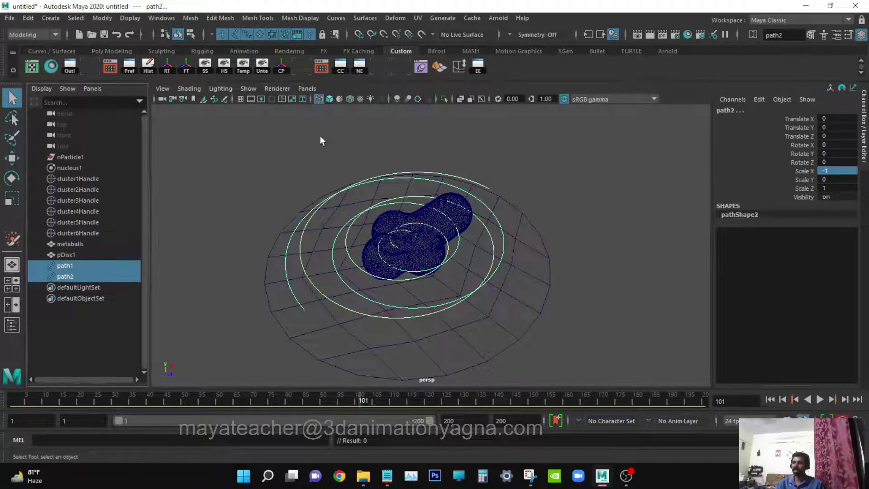
pyautogui.click(342, 19)
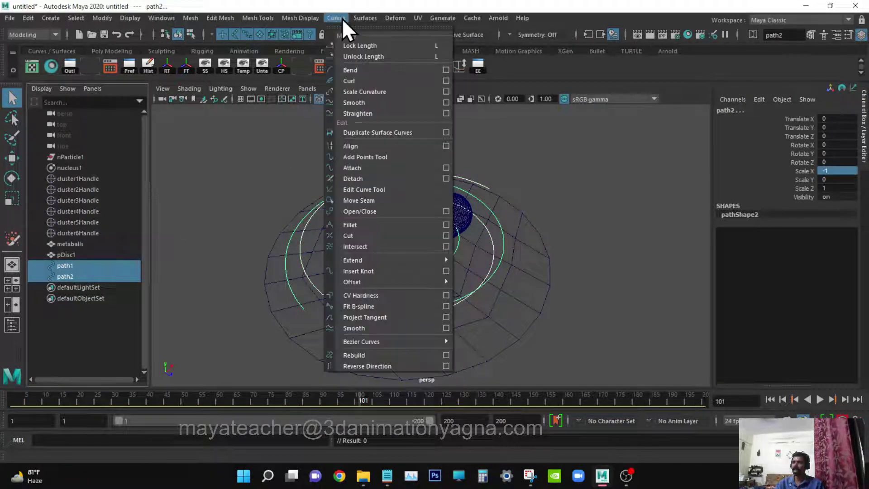
pyautogui.click(380, 366)
pyautogui.keyDown('alt'); pyautogui.moveTo(378, 366); pyautogui.dragTo(348, 335); pyautogui.keyUp('alt')
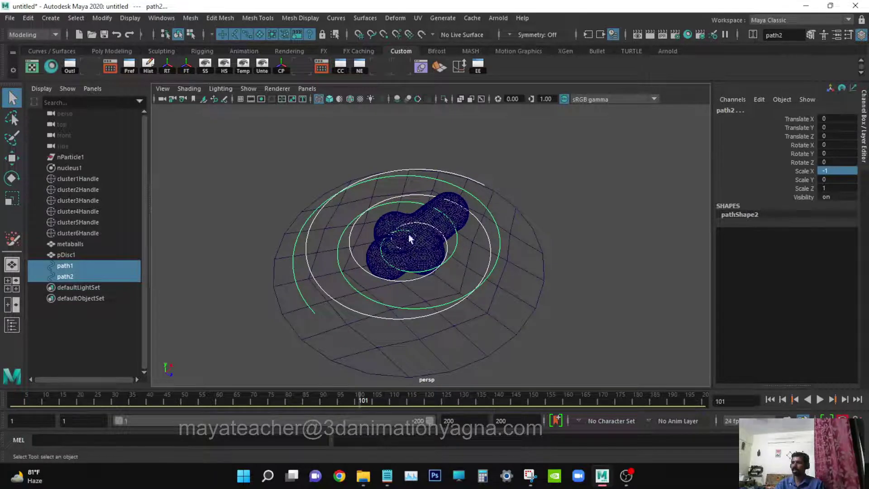
# Step: Examine path1 on its own and together with path2, checking how the spirals run around the metaballs from several angles
pyautogui.keyDown('alt'); pyautogui.moveTo(410, 247); pyautogui.dragTo(443, 286); pyautogui.keyUp('alt')
pyautogui.scroll(3, 417, 294)
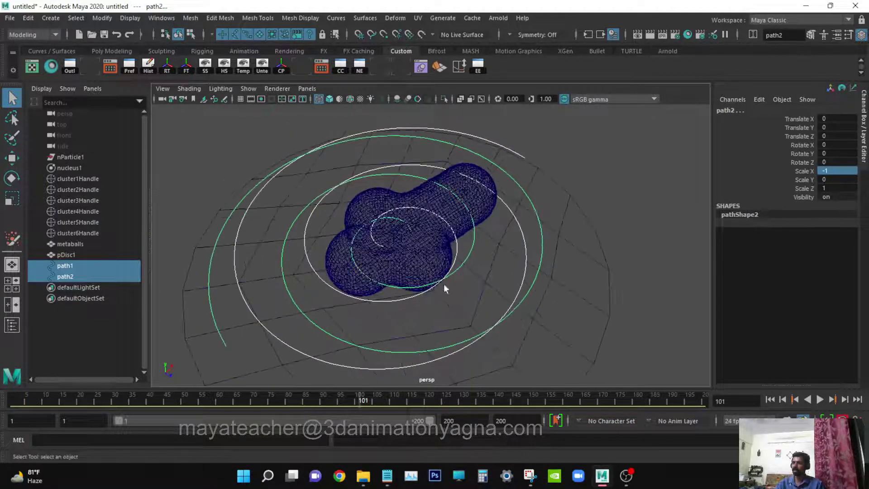
pyautogui.keyDown('alt'); pyautogui.moveTo(268, 237); pyautogui.dragTo(393, 290); pyautogui.keyUp('alt')
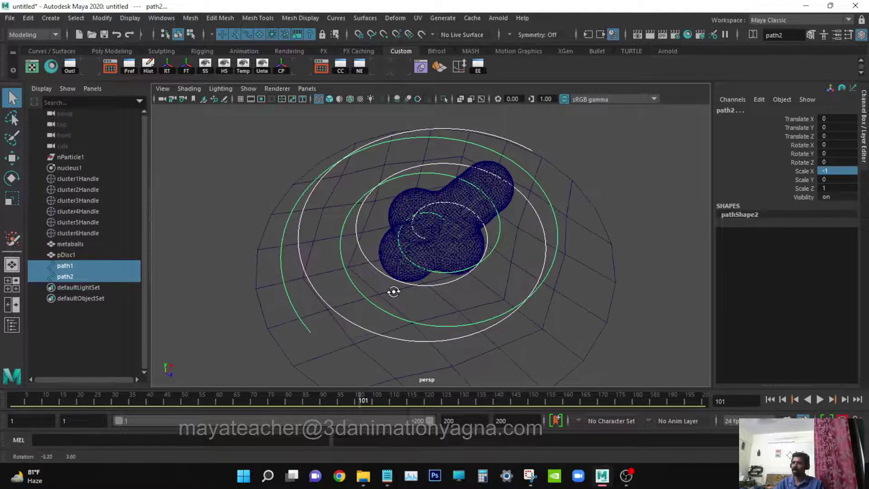
pyautogui.click(93, 268)
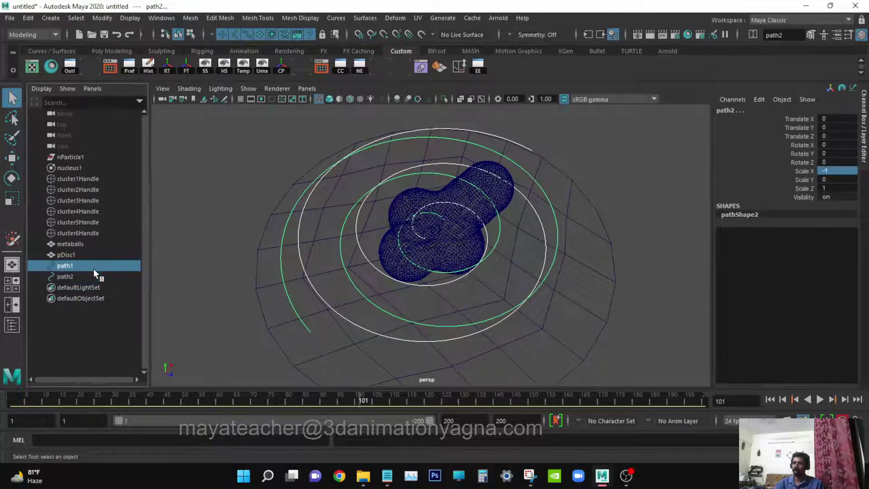
pyautogui.keyDown('alt'); pyautogui.moveTo(335, 291); pyautogui.dragTo(331, 286, button='right'); pyautogui.keyUp('alt')
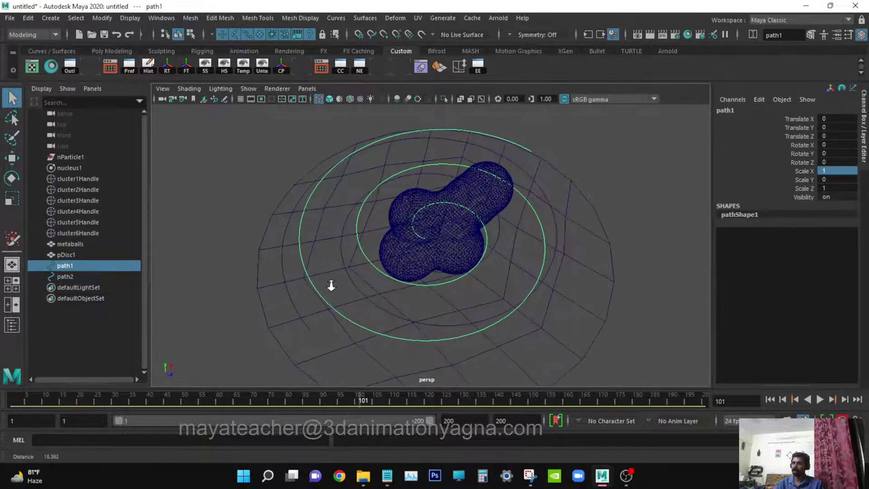
pyautogui.keyDown('ctrl'); pyautogui.click(80, 276); pyautogui.keyUp('ctrl')
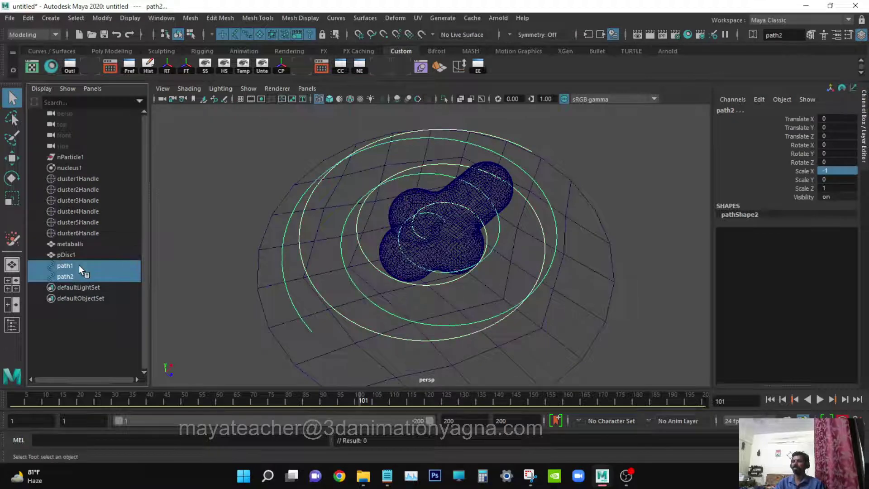
pyautogui.keyDown('alt'); pyautogui.moveTo(355, 277); pyautogui.dragTo(353, 278); pyautogui.keyUp('alt')
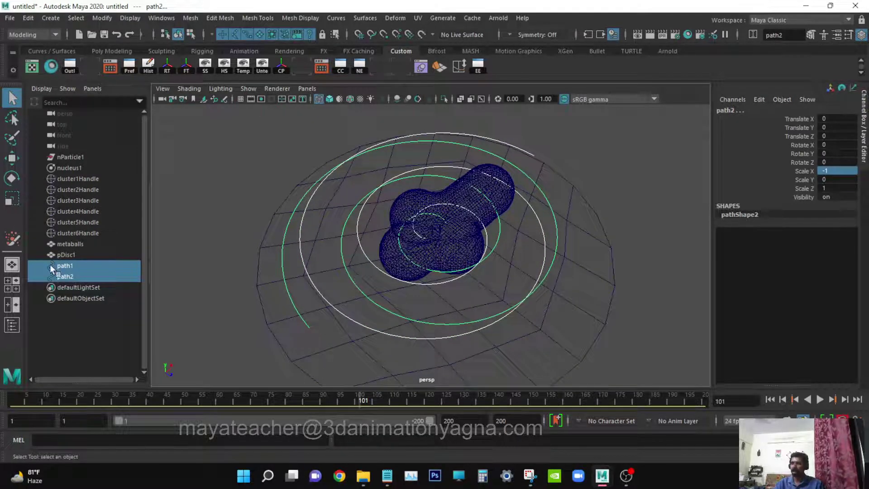
pyautogui.click(64, 267)
pyautogui.keyDown('alt'); pyautogui.moveTo(414, 295); pyautogui.dragTo(613, 316); pyautogui.keyUp('alt')
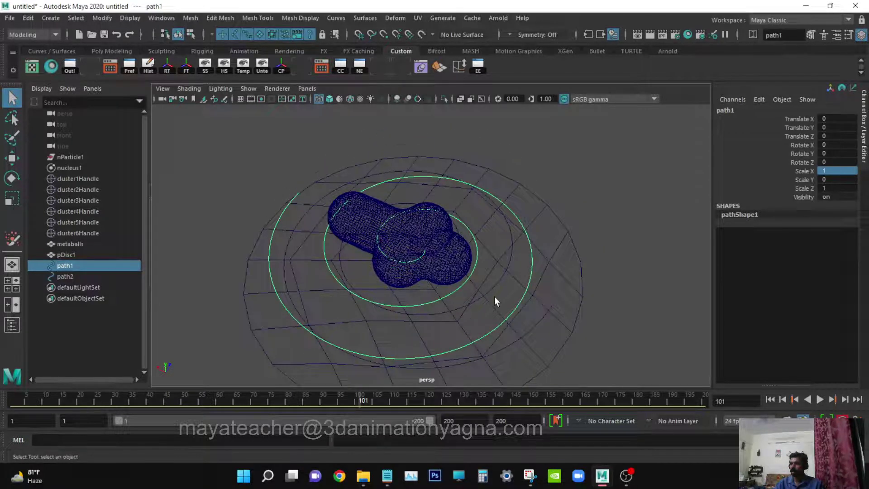
pyautogui.keyDown('alt'); pyautogui.moveTo(495, 297); pyautogui.dragTo(434, 260); pyautogui.keyUp('alt')
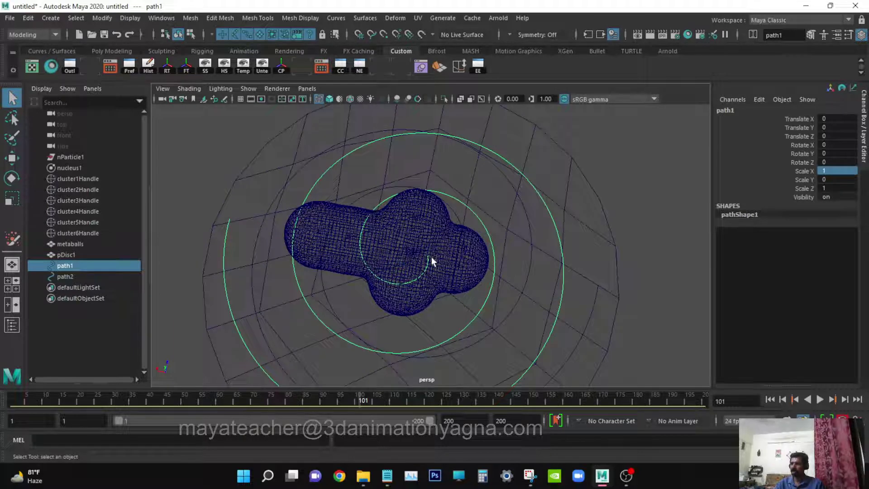
pyautogui.moveTo(437, 257)
pyautogui.keyDown('alt'); pyautogui.mouseDown()
pyautogui.moveTo(428, 273)
pyautogui.moveTo(451, 285)
pyautogui.moveTo(431, 267)
pyautogui.mouseUp(); pyautogui.keyUp('alt')
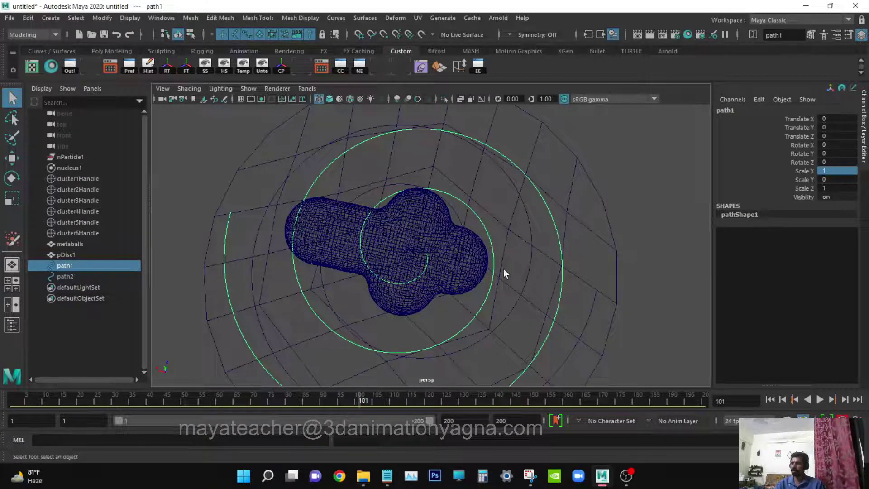
pyautogui.keyDown('alt'); pyautogui.moveTo(465, 298); pyautogui.dragTo(460, 339); pyautogui.keyUp('alt')
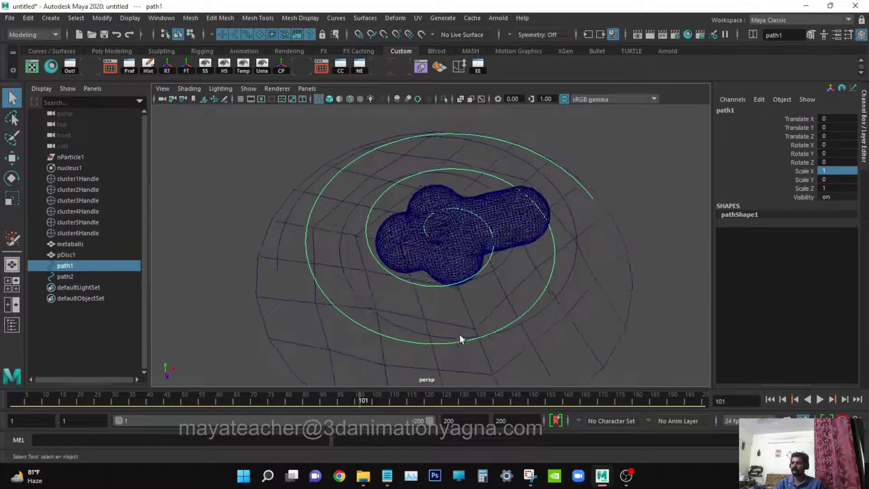
# Step: Attach cluster5Handle to path1 as a motion path using the Time Slider range, with Parametric length and Follow off
pyautogui.click(85, 222)
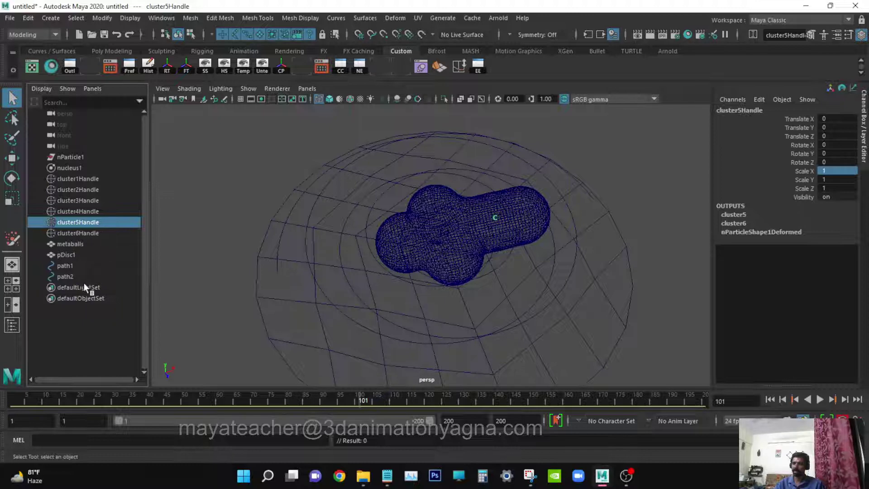
pyautogui.keyDown('alt'); pyautogui.moveTo(360, 285); pyautogui.dragTo(388, 293); pyautogui.keyUp('alt')
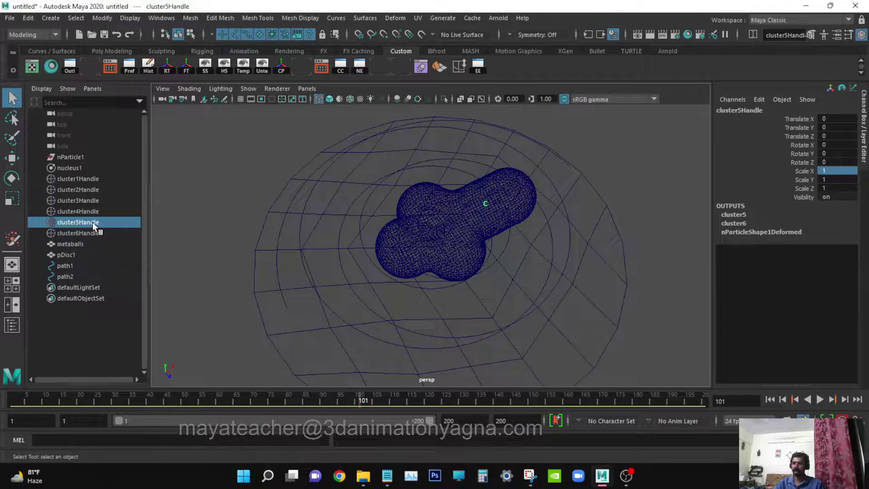
pyautogui.keyDown('ctrl'); pyautogui.click(86, 265); pyautogui.keyUp('ctrl')
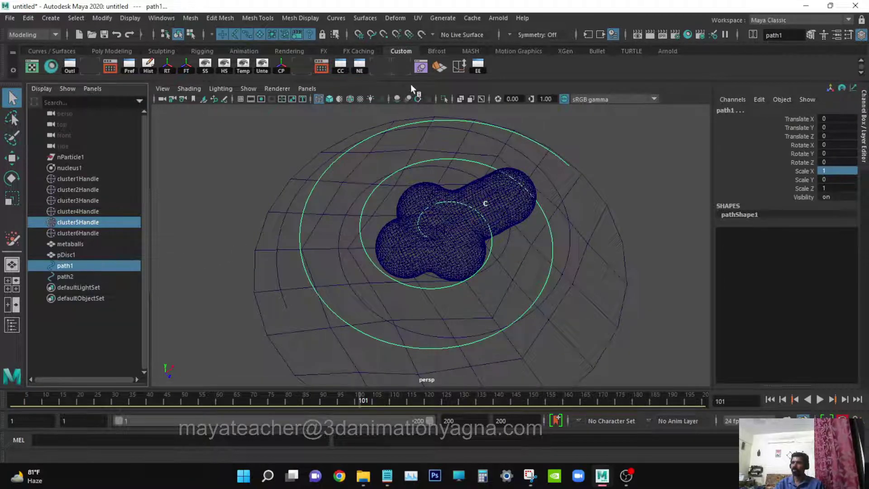
pyautogui.click(39, 36)
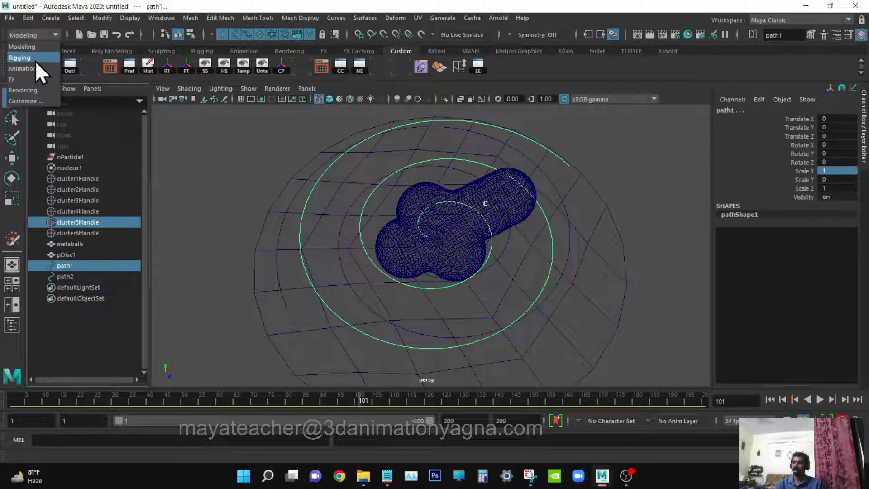
pyautogui.click(21, 58)
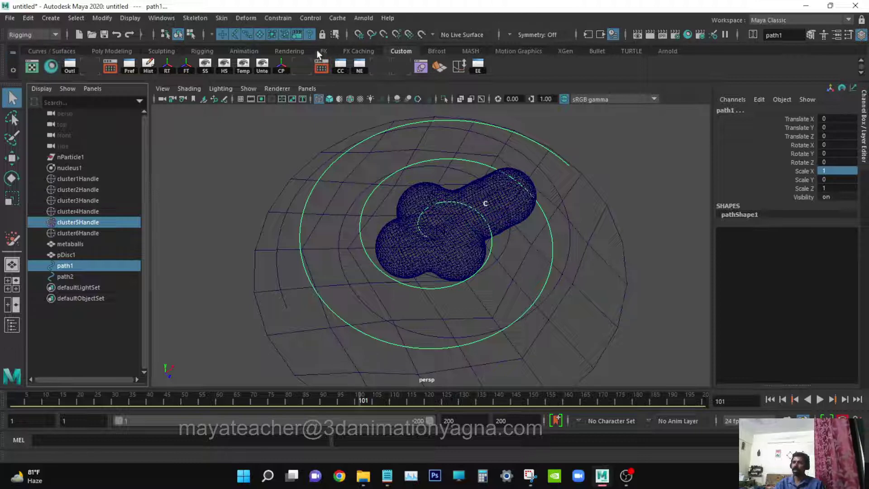
pyautogui.click(281, 20)
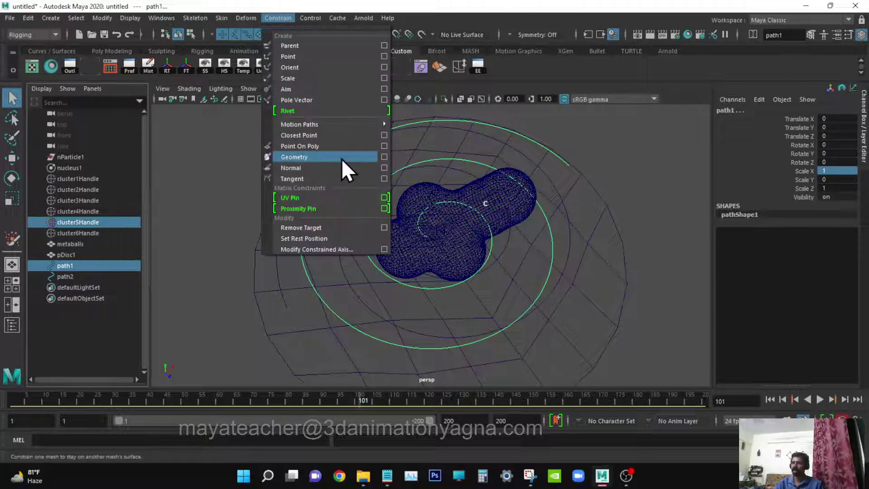
pyautogui.moveTo(334, 127)
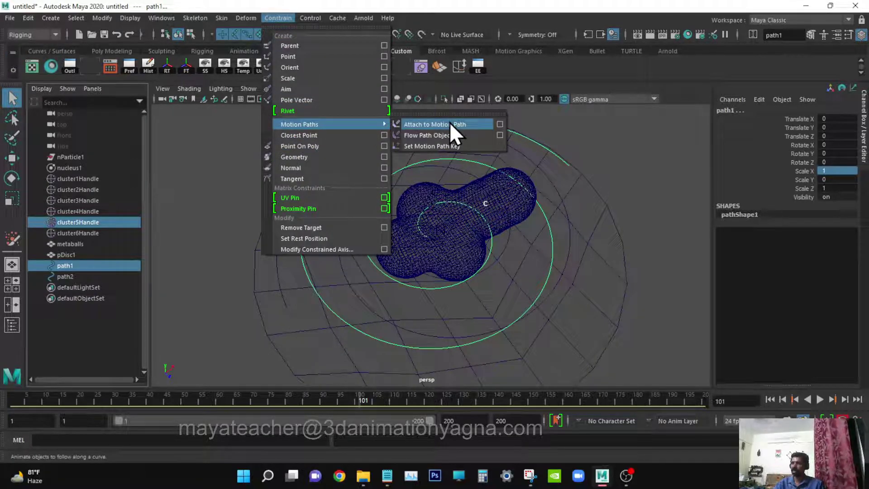
pyautogui.click(500, 124)
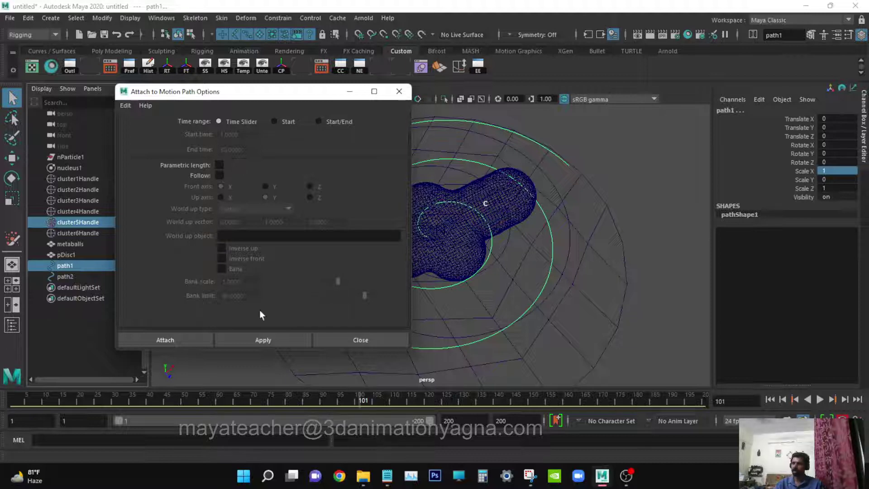
pyautogui.click(165, 343)
pyautogui.keyDown('alt'); pyautogui.moveTo(379, 322); pyautogui.dragTo(393, 310); pyautogui.keyUp('alt')
pyautogui.keyDown('alt'); pyautogui.moveTo(433, 286); pyautogui.dragTo(443, 288); pyautogui.keyUp('alt')
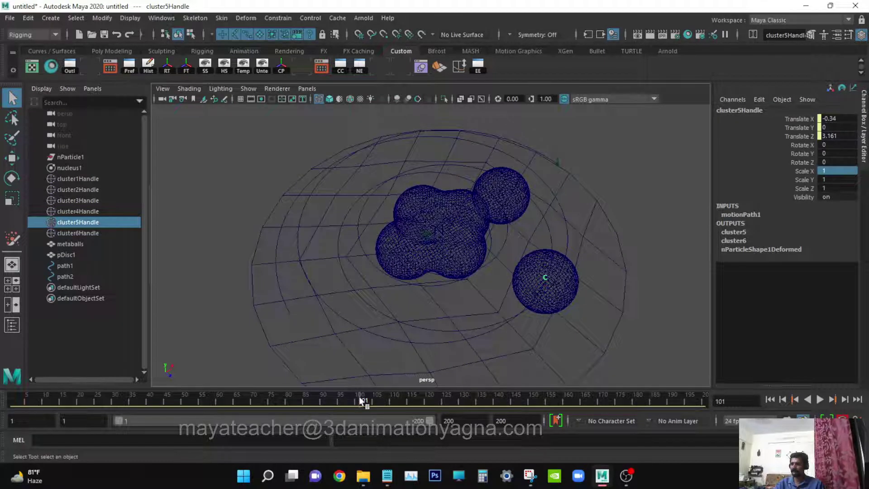
# Step: Scrub the timeline back to frame 1 and forward to about frame 159, examining cluster5Handle's travel along path1 from several angles
pyautogui.moveTo(360, 397); pyautogui.dragTo(8, 380)
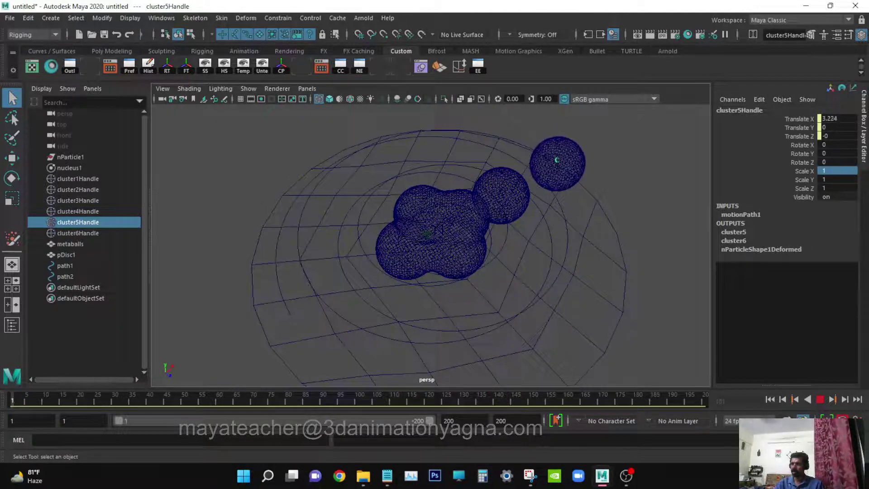
pyautogui.keyDown('alt'); pyautogui.moveTo(381, 281); pyautogui.dragTo(384, 283); pyautogui.keyUp('alt')
pyautogui.keyDown('alt'); pyautogui.moveTo(420, 251); pyautogui.dragTo(441, 259); pyautogui.keyUp('alt')
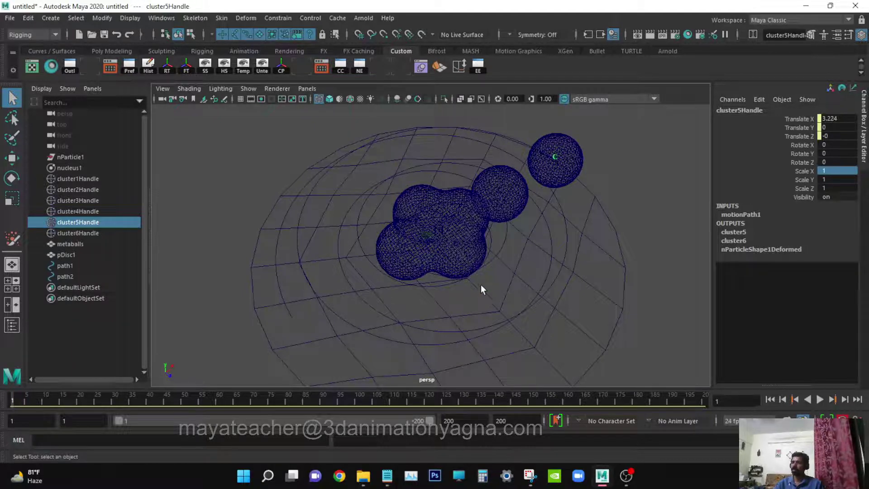
pyautogui.keyDown('alt'); pyautogui.moveTo(481, 285); pyautogui.dragTo(501, 250); pyautogui.keyUp('alt')
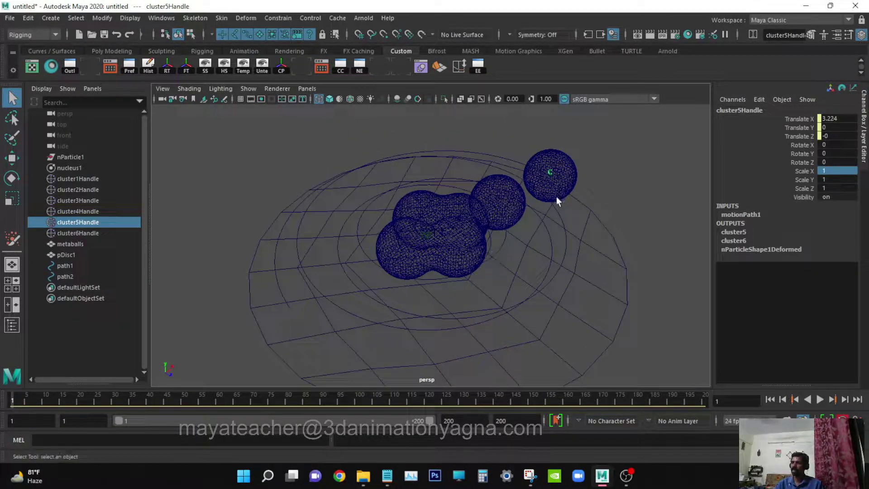
pyautogui.keyDown('alt'); pyautogui.moveTo(550, 223); pyautogui.dragTo(551, 268); pyautogui.keyUp('alt')
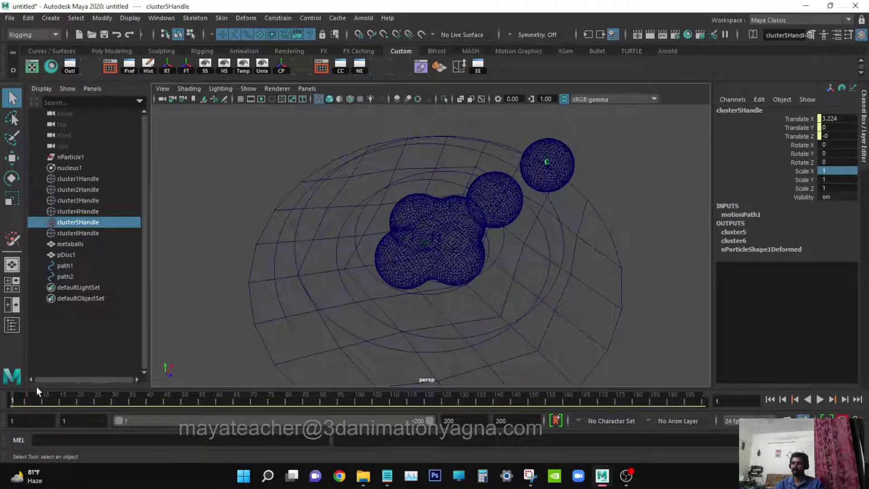
pyautogui.moveTo(30, 396); pyautogui.dragTo(564, 396)
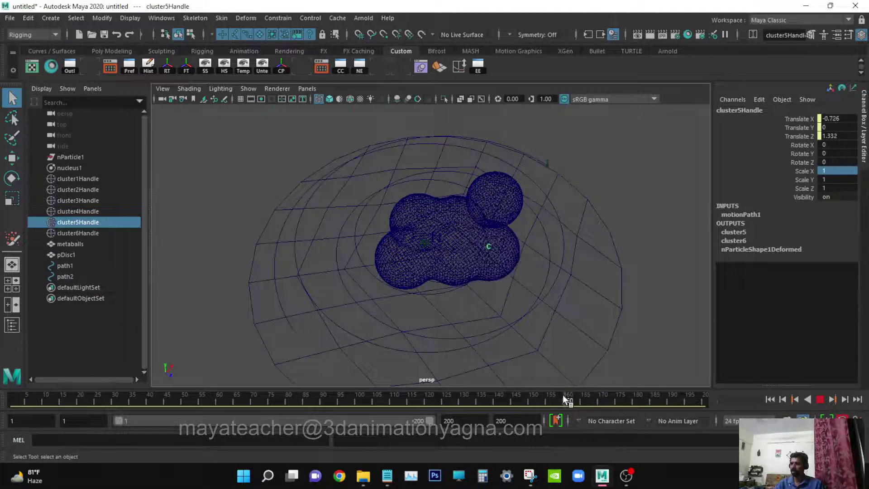
pyautogui.keyDown('alt'); pyautogui.moveTo(464, 294); pyautogui.dragTo(469, 313); pyautogui.keyUp('alt')
pyautogui.moveTo(257, 398); pyautogui.dragTo(562, 365)
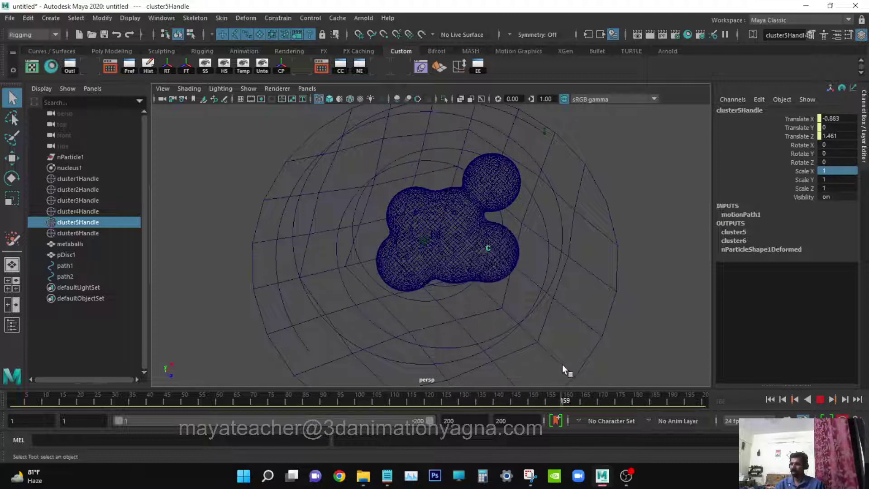
# Step: Switch the viewport to shaded display and scrub back to frame 1 to review the metaballs blending
pyautogui.press('5')
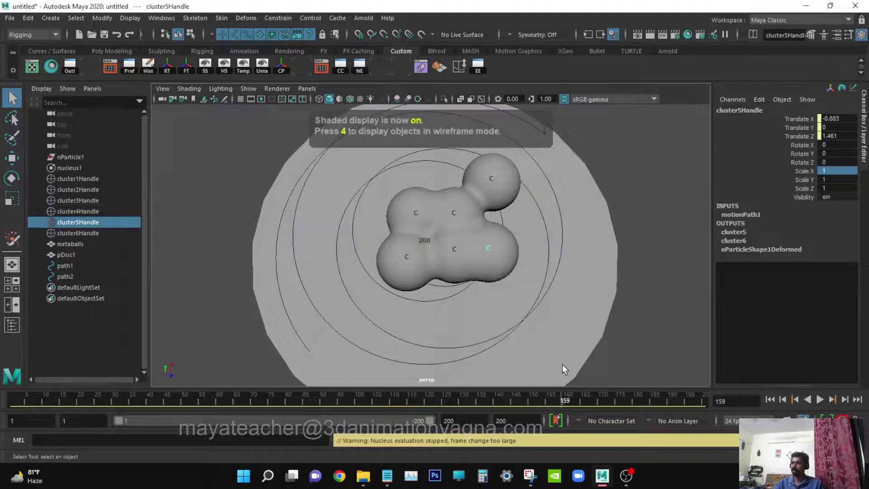
pyautogui.keyDown('alt'); pyautogui.moveTo(470, 313); pyautogui.dragTo(450, 317, button='middle'); pyautogui.keyUp('alt')
pyautogui.keyDown('alt'); pyautogui.moveTo(451, 316); pyautogui.dragTo(497, 318, button='right'); pyautogui.keyUp('alt')
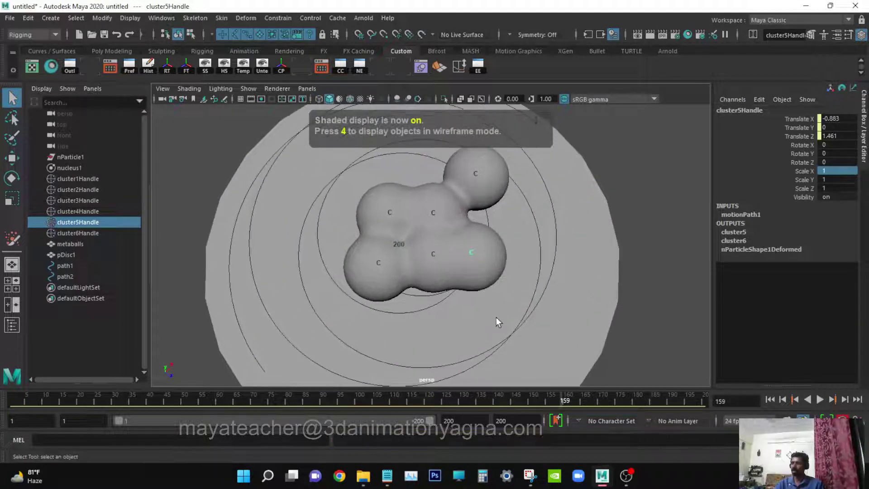
pyautogui.moveTo(347, 403); pyautogui.dragTo(48, 292)
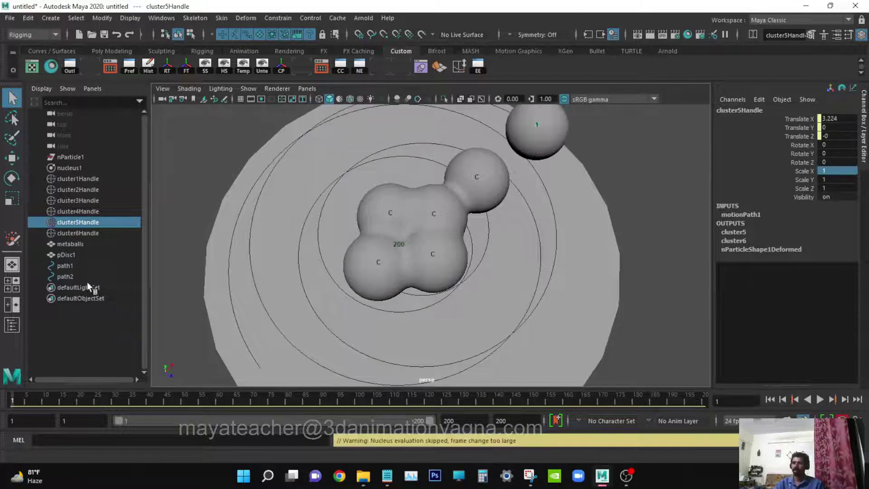
# Step: Attach cluster6Handle to the path2 spiral as a motion path
pyautogui.click(91, 234)
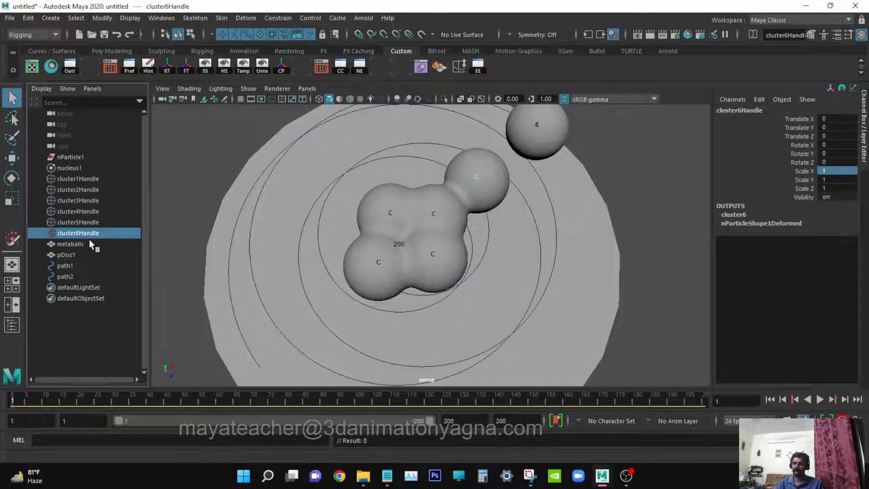
pyautogui.keyDown('ctrl'); pyautogui.click(80, 277); pyautogui.keyUp('ctrl')
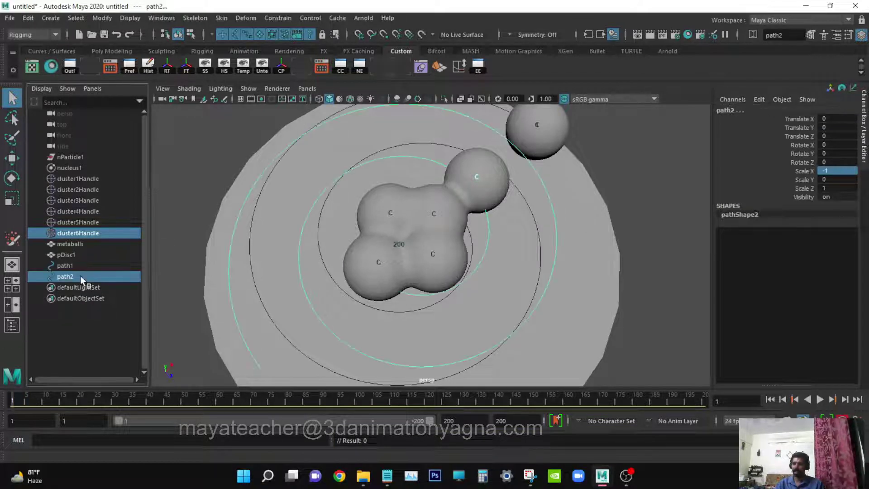
pyautogui.click(276, 19)
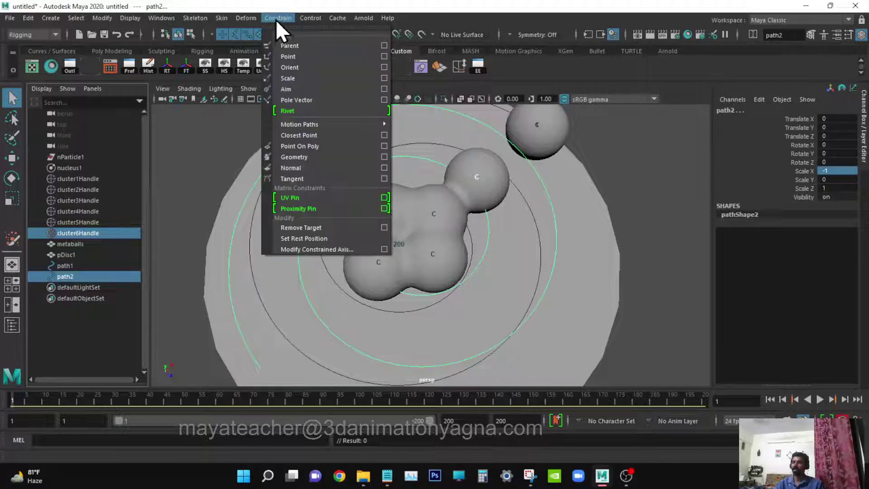
pyautogui.moveTo(347, 123)
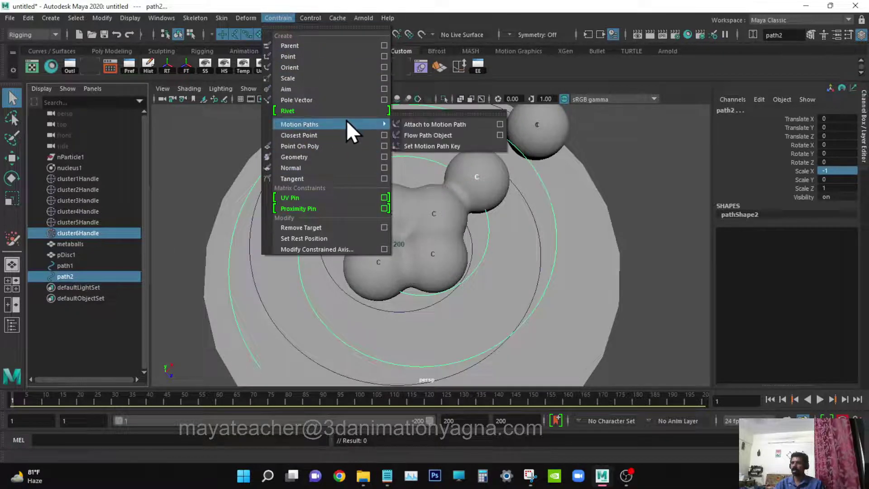
pyautogui.click(450, 124)
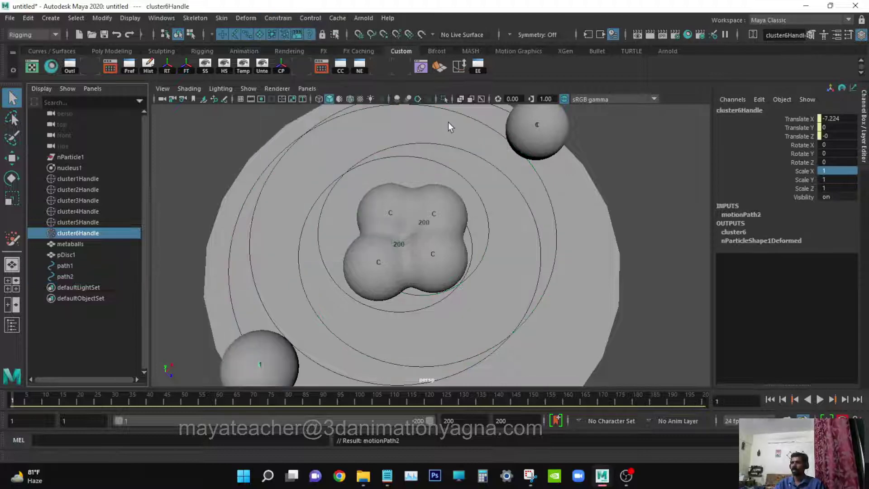
# Step: Play back the animation to check both outer balls spiralling into the metaballs, stopping near the end of the range
pyautogui.scroll(-3, 470, 217)
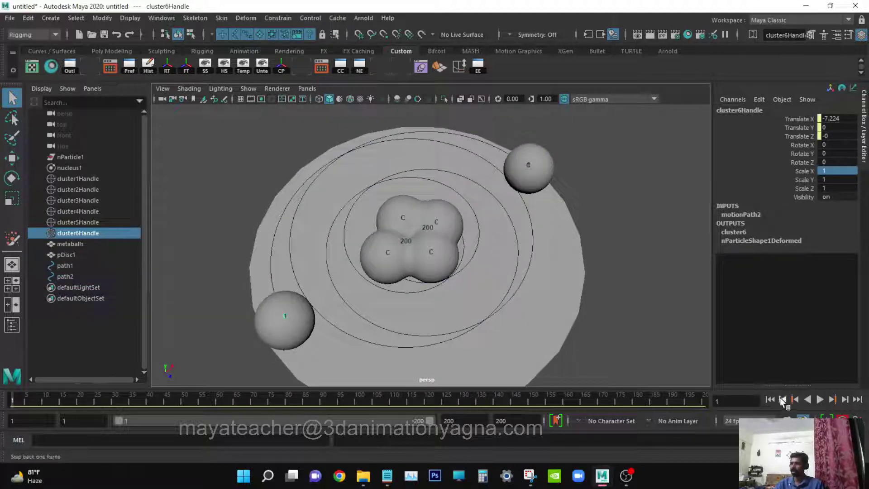
pyautogui.click(821, 401)
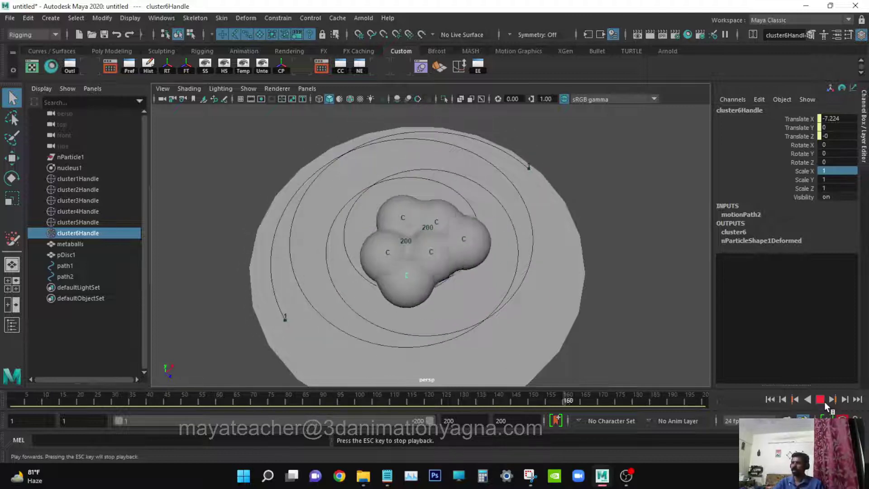
pyautogui.click(824, 401)
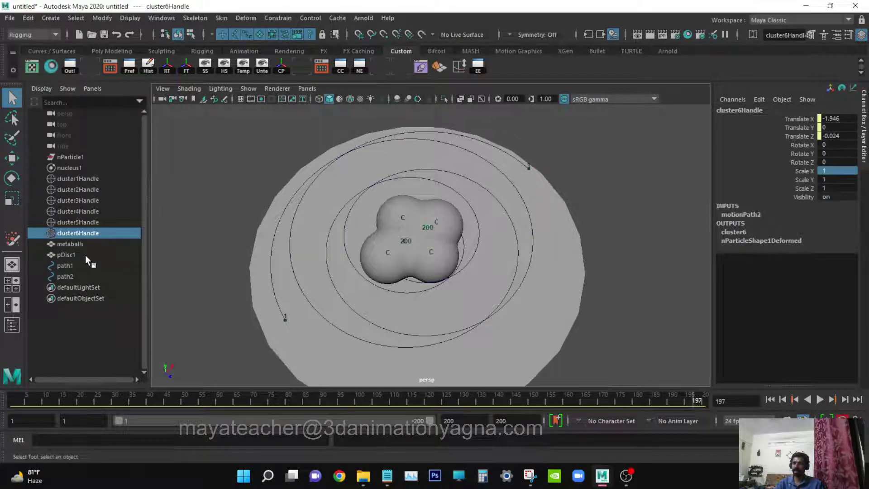
pyautogui.keyDown('alt'); pyautogui.moveTo(322, 238); pyautogui.dragTo(325, 249); pyautogui.keyUp('alt')
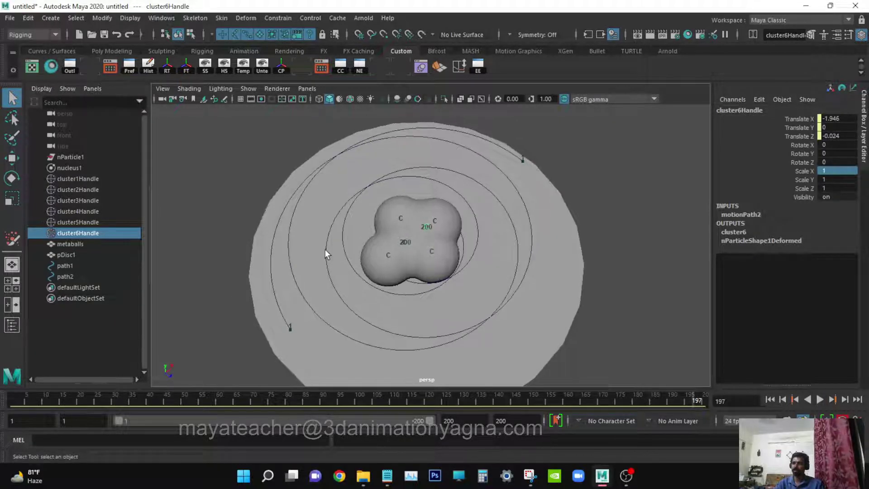
# Step: Select cluster5Handle and open the Expression Editor, placing its window clear of the Outliner
pyautogui.click(101, 221)
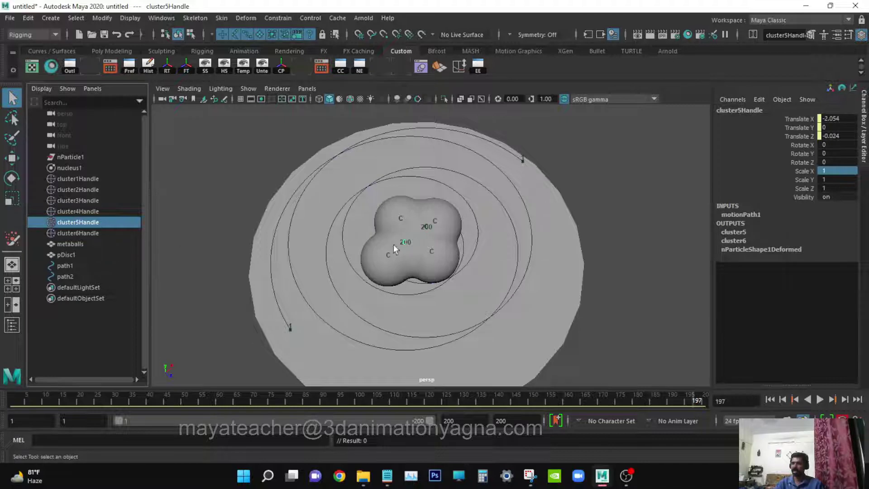
pyautogui.keyDown('alt'); pyautogui.moveTo(393, 244); pyautogui.dragTo(425, 277); pyautogui.keyUp('alt')
pyautogui.keyDown('alt'); pyautogui.moveTo(424, 277); pyautogui.dragTo(515, 259, button='middle'); pyautogui.keyUp('alt')
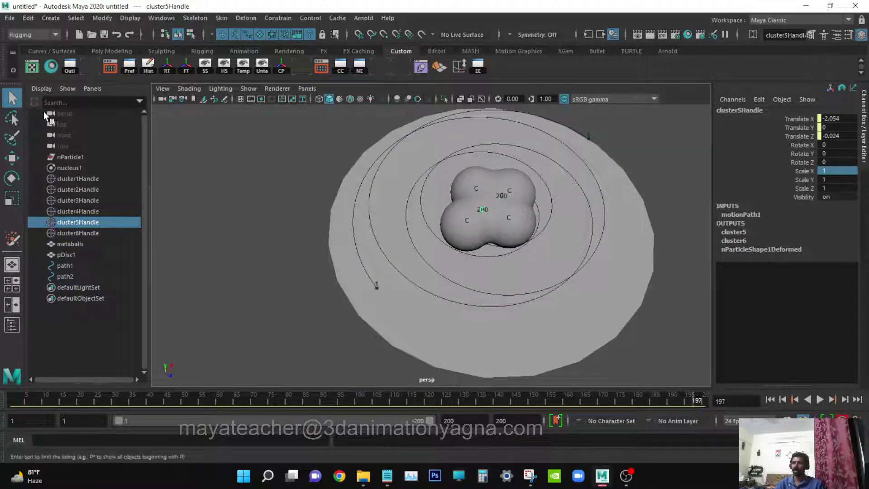
pyautogui.click(162, 19)
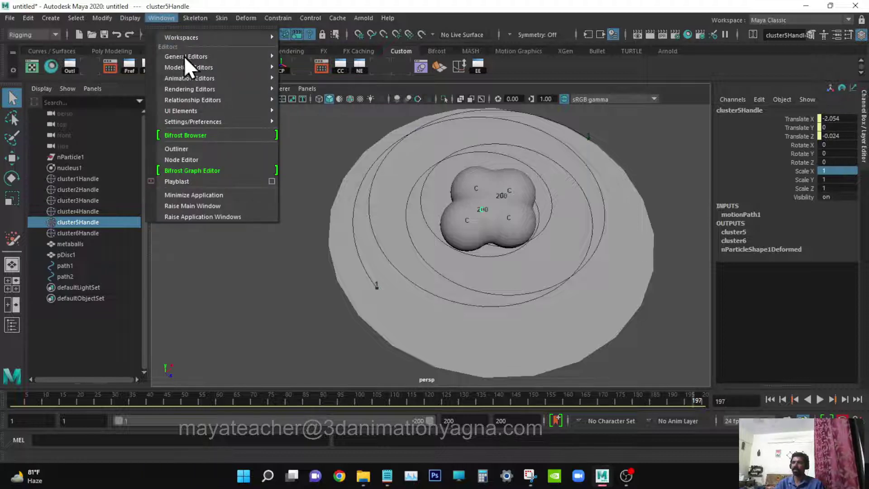
pyautogui.moveTo(202, 79)
pyautogui.click(323, 178)
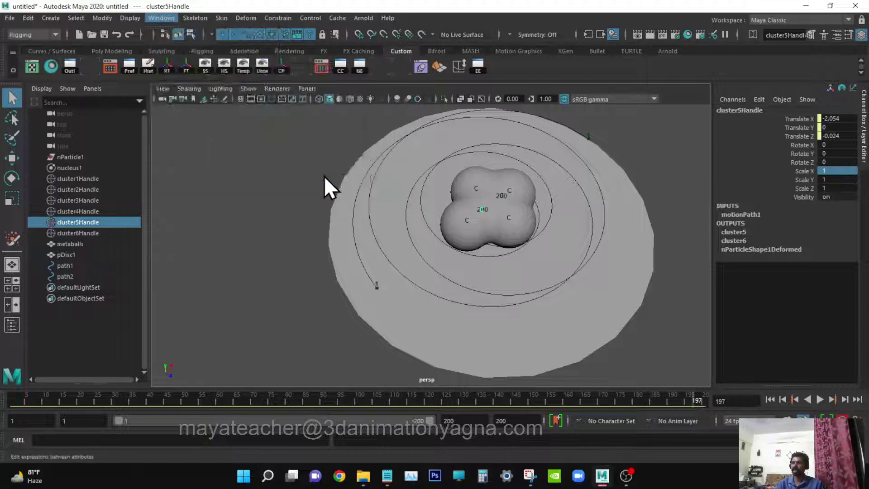
pyautogui.moveTo(225, 32); pyautogui.dragTo(588, 48)
pyautogui.keyDown('alt'); pyautogui.moveTo(383, 224); pyautogui.dragTo(371, 219, button='middle'); pyautogui.keyUp('alt')
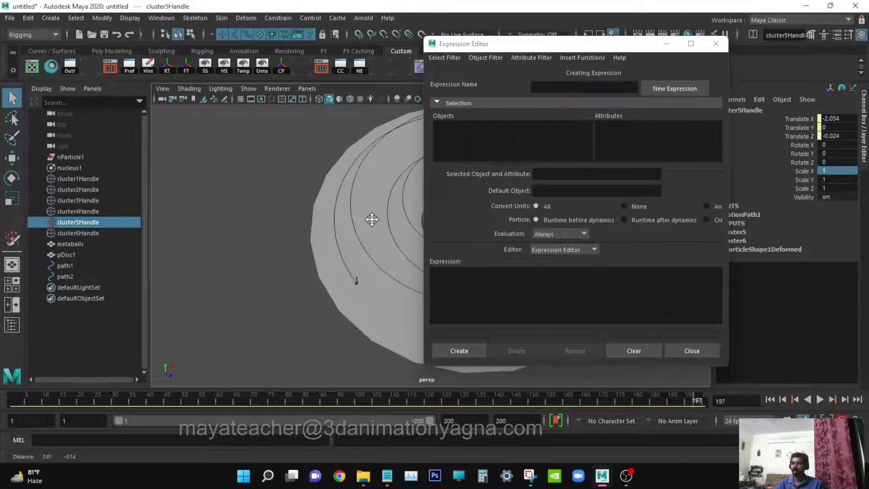
pyautogui.click(40, 89)
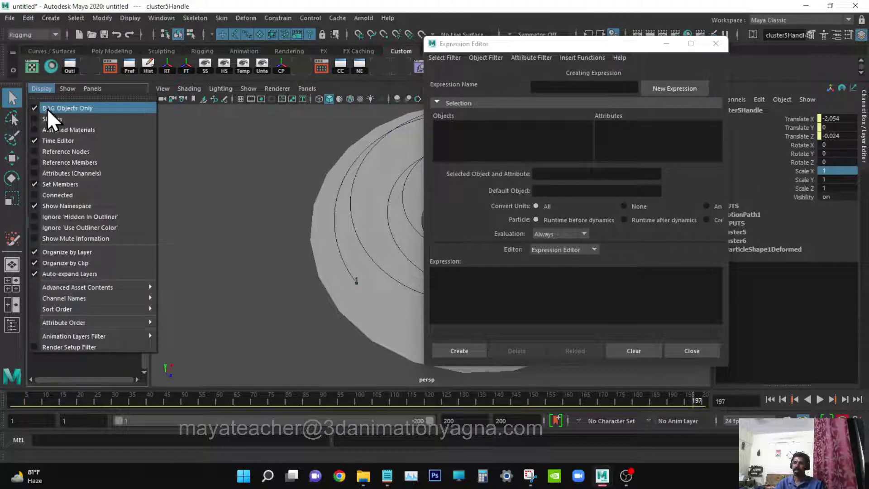
pyautogui.click(42, 85)
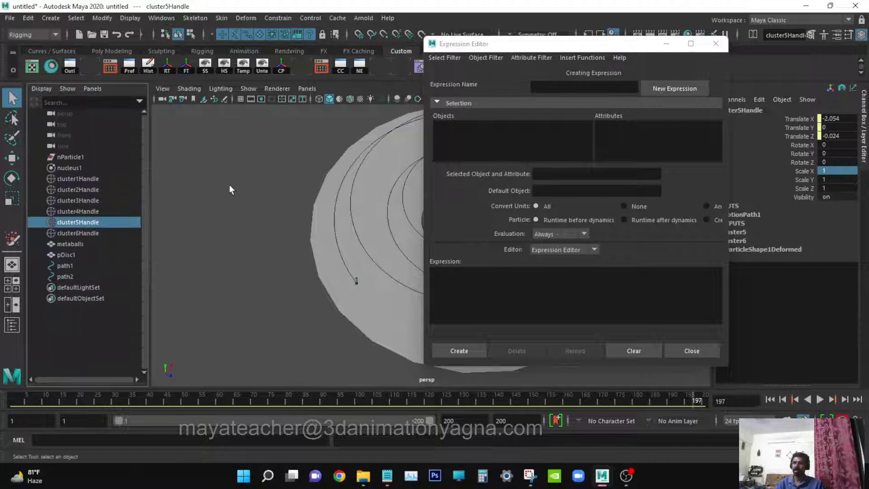
pyautogui.scroll(-3, 357, 201)
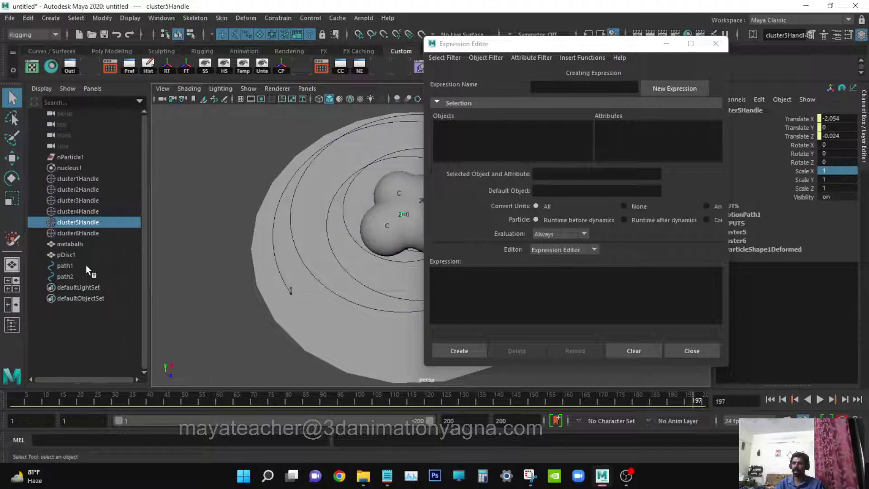
# Step: Show the metaballs mesh's attributes in a widened Attribute Editor, moving the Expression Editor aside, and look through its connected nodes
pyautogui.click(89, 243)
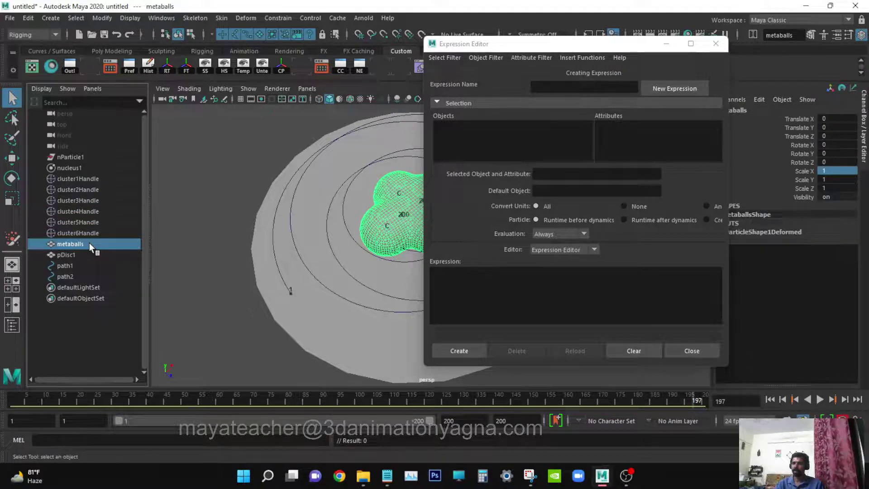
pyautogui.hotkey('ctrl', 'a')
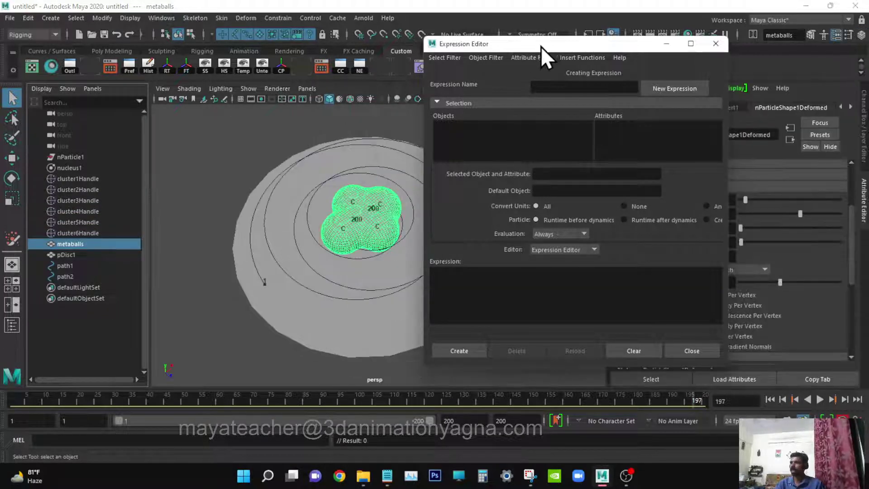
pyautogui.moveTo(542, 46); pyautogui.dragTo(346, 83)
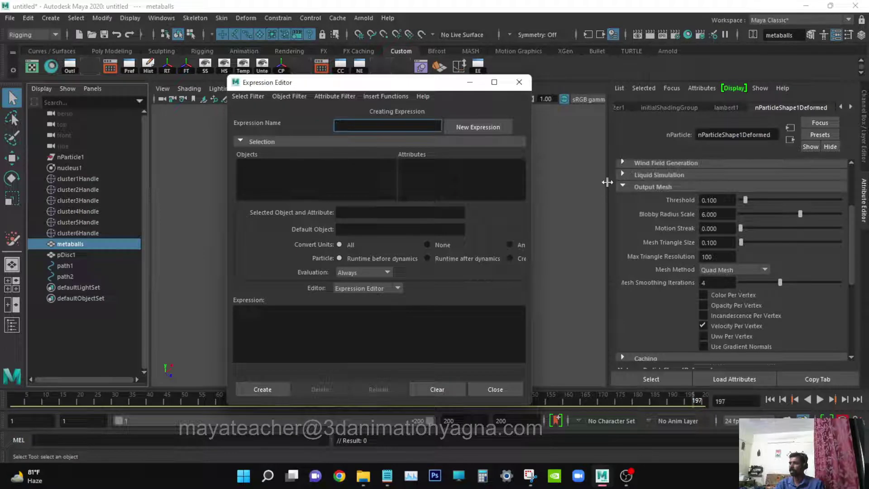
pyautogui.moveTo(608, 182); pyautogui.dragTo(340, 203)
pyautogui.moveTo(439, 91); pyautogui.dragTo(465, 397)
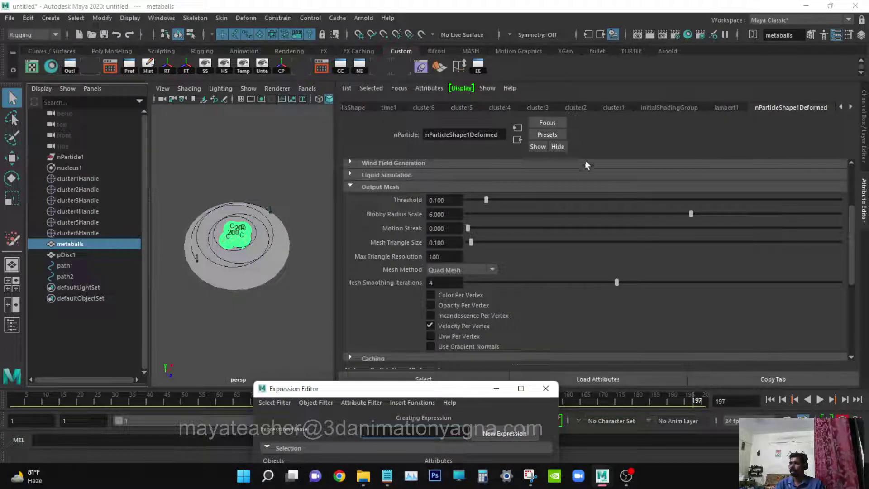
pyautogui.click(841, 107)
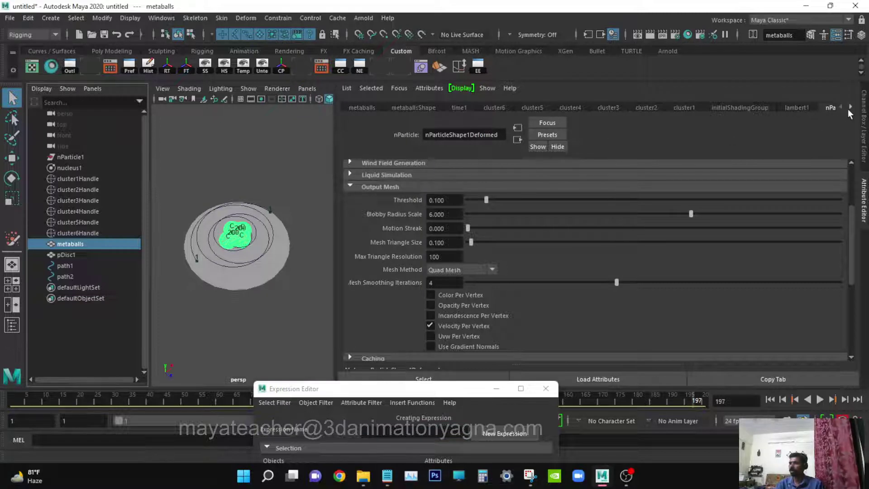
# Step: Examine the motionPath1 attributes of cluster5Handle and the motionPath2 attributes of cluster6Handle, and narrow the Attribute Editor to enlarge the viewport
pyautogui.click(99, 221)
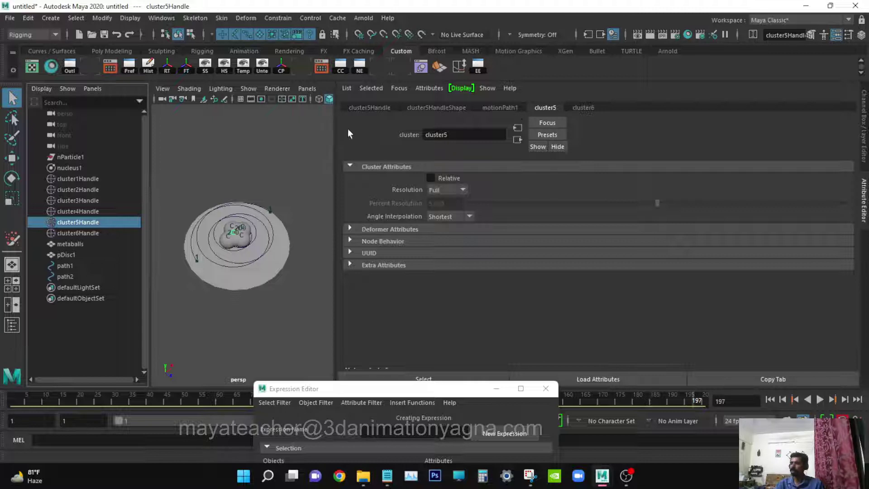
pyautogui.click(502, 108)
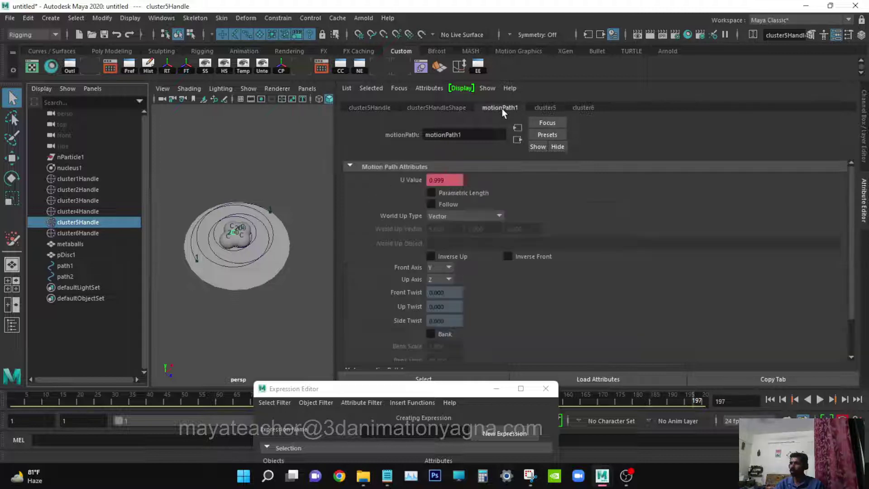
pyautogui.click(94, 233)
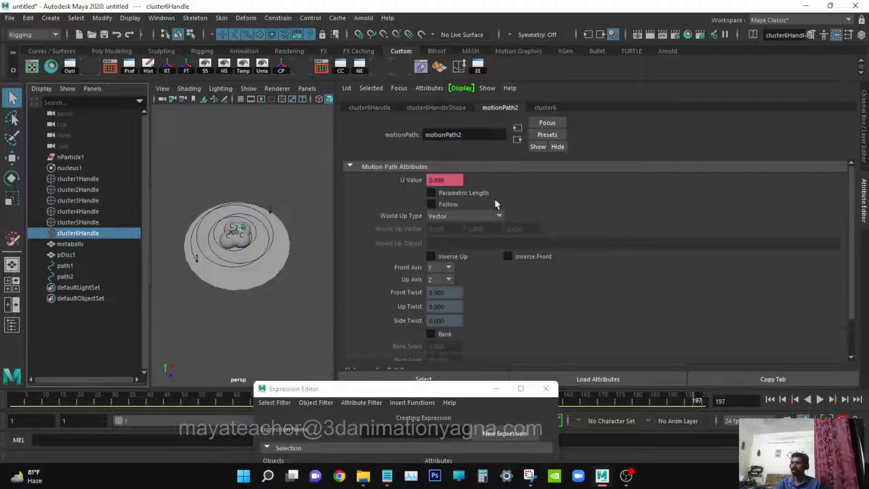
pyautogui.moveTo(335, 214); pyautogui.dragTo(697, 217)
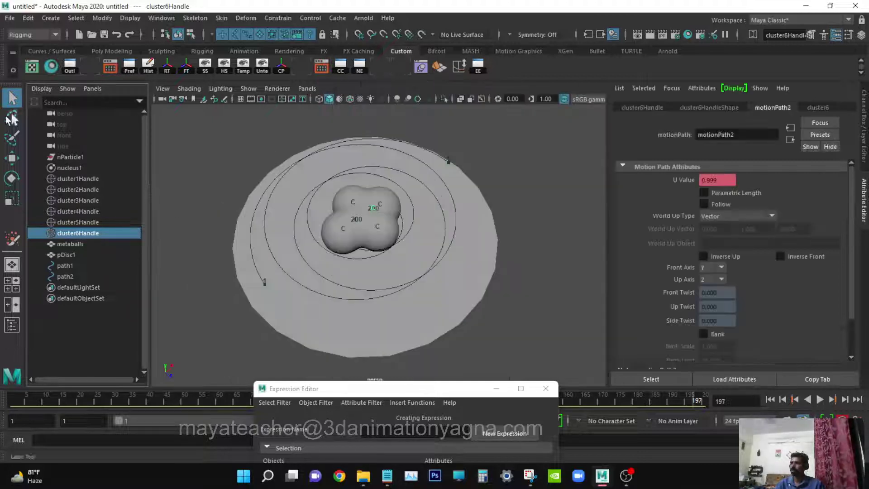
# Step: Make the Outliner list non-DAG nodes as well, and find the motionPath1 and motionPath2 nodes
pyautogui.click(41, 88)
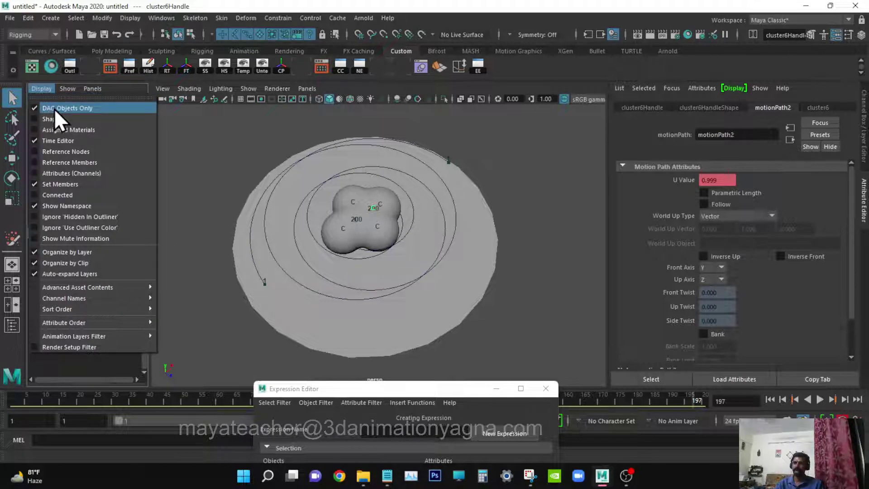
pyautogui.click(55, 108)
pyautogui.scroll(-10, 122, 299)
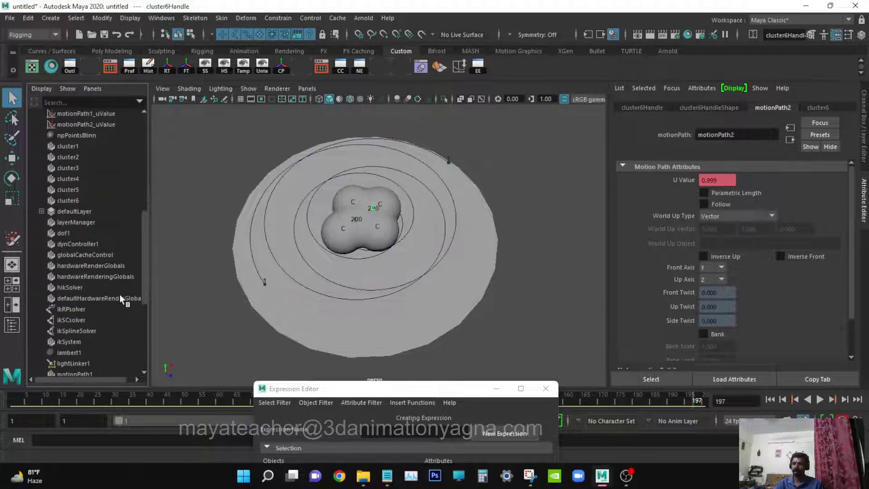
pyautogui.scroll(-4, 119, 295)
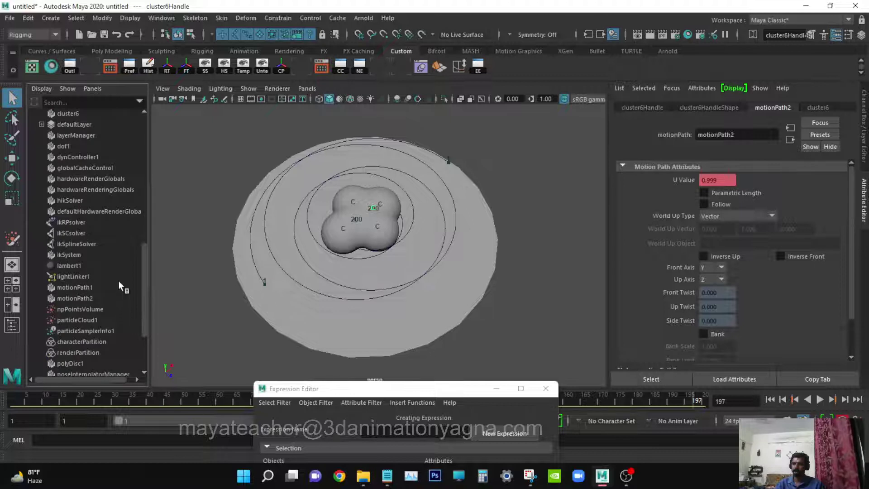
pyautogui.click(93, 288)
pyautogui.click(92, 300)
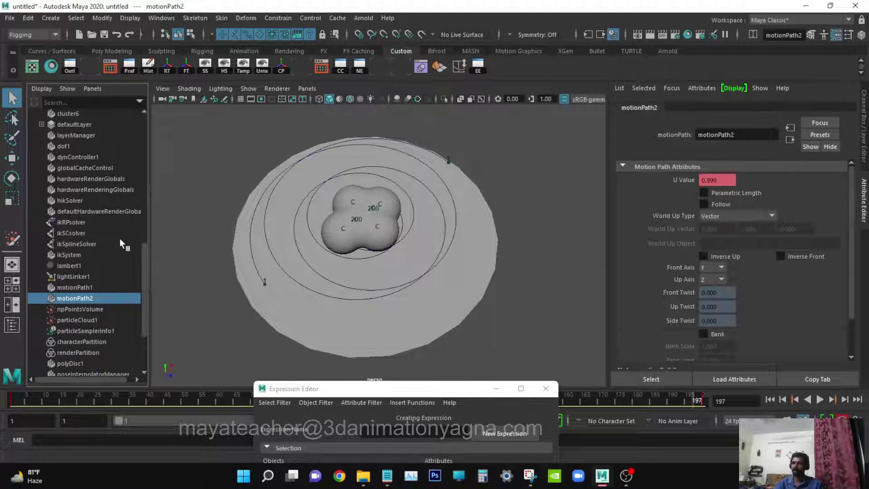
pyautogui.click(45, 88)
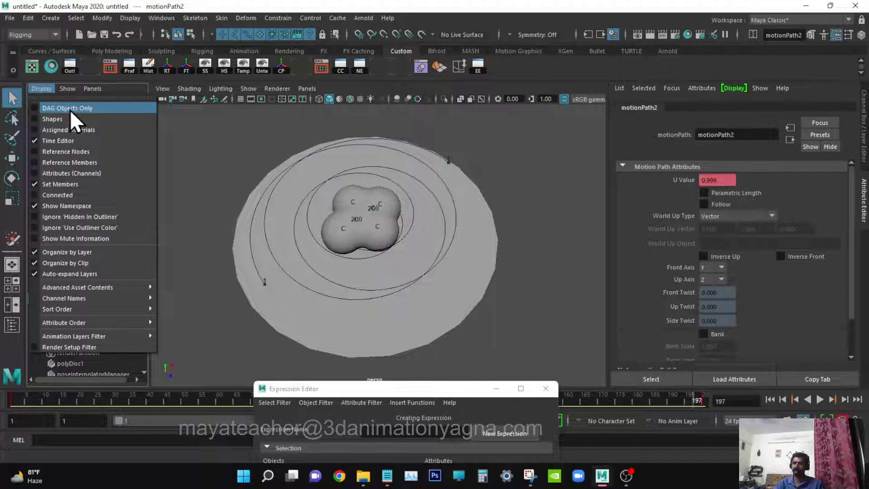
pyautogui.click(371, 88)
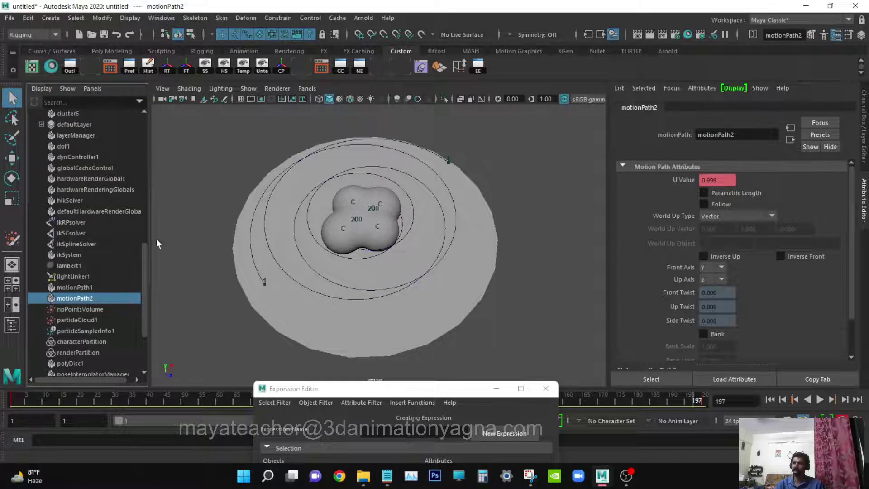
# Step: Select motionPath1 and motionPath2 together and break the connections on their U Value
pyautogui.click(83, 290)
pyautogui.keyDown('ctrl'); pyautogui.click(86, 298); pyautogui.keyUp('ctrl')
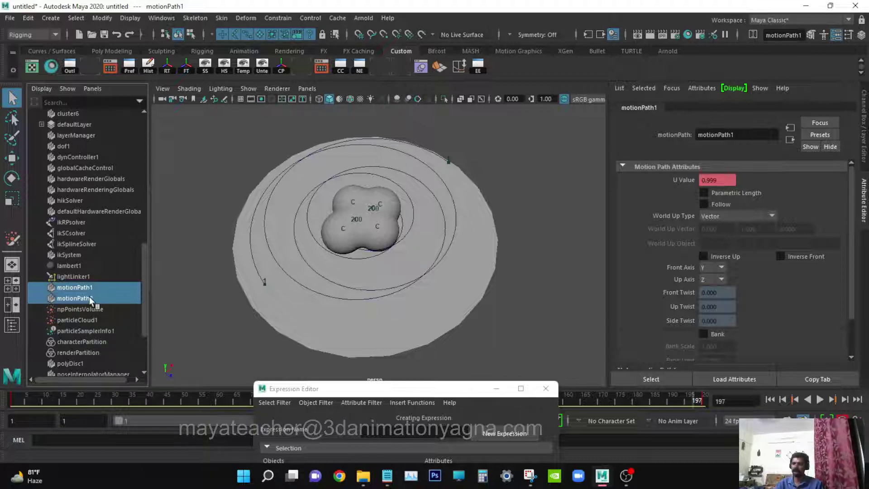
pyautogui.click(837, 35)
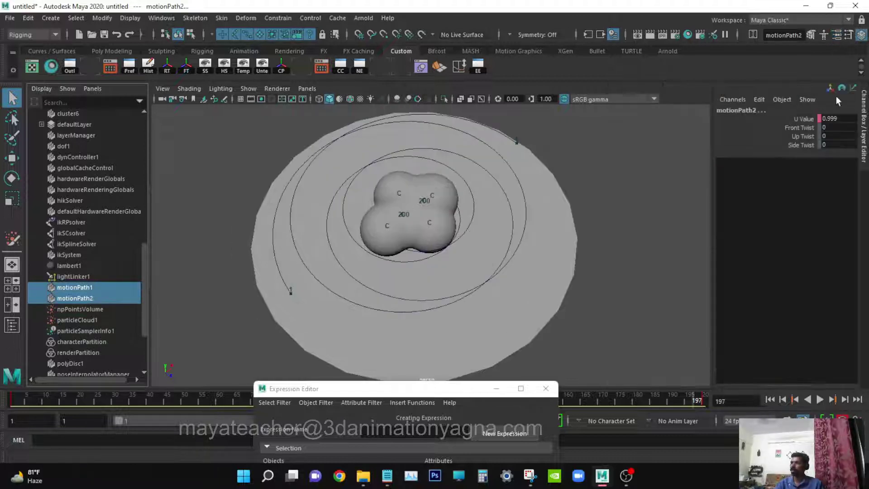
pyautogui.click(803, 120)
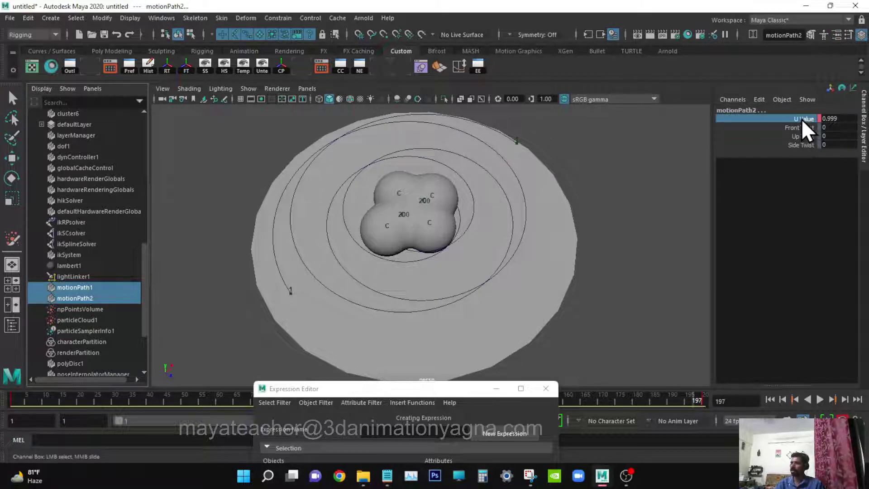
pyautogui.rightClick(801, 118)
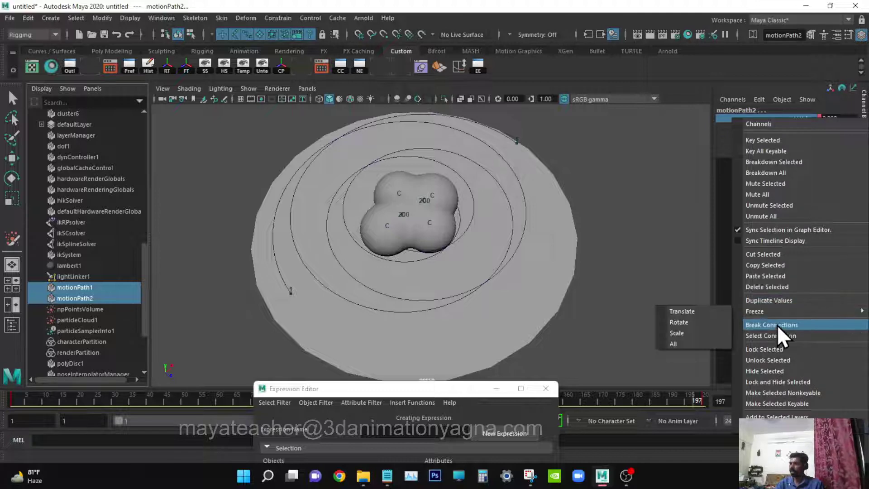
pyautogui.click(778, 325)
# Step: Bring the Expression Editor fully into view, filter it by object/attribute name, and select the uValue attribute of motionPath1
pyautogui.keyDown('alt'); pyautogui.moveTo(400, 257); pyautogui.dragTo(414, 249); pyautogui.keyUp('alt')
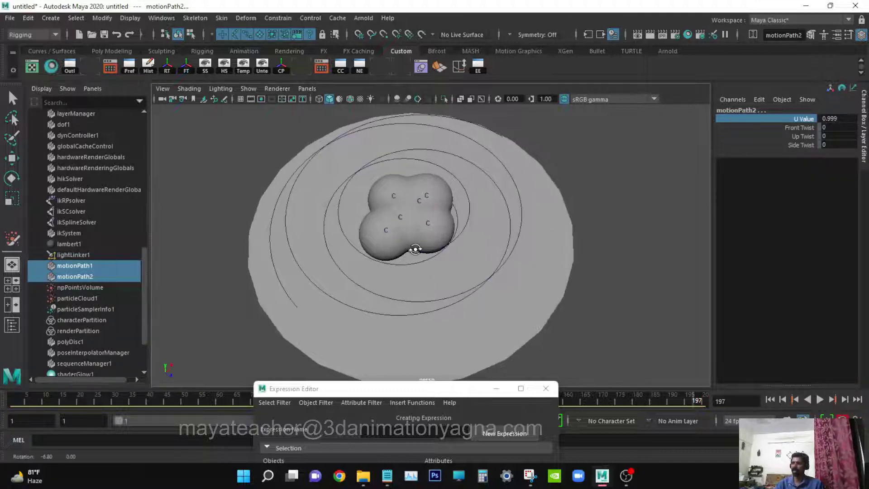
pyautogui.moveTo(409, 388); pyautogui.dragTo(665, 63)
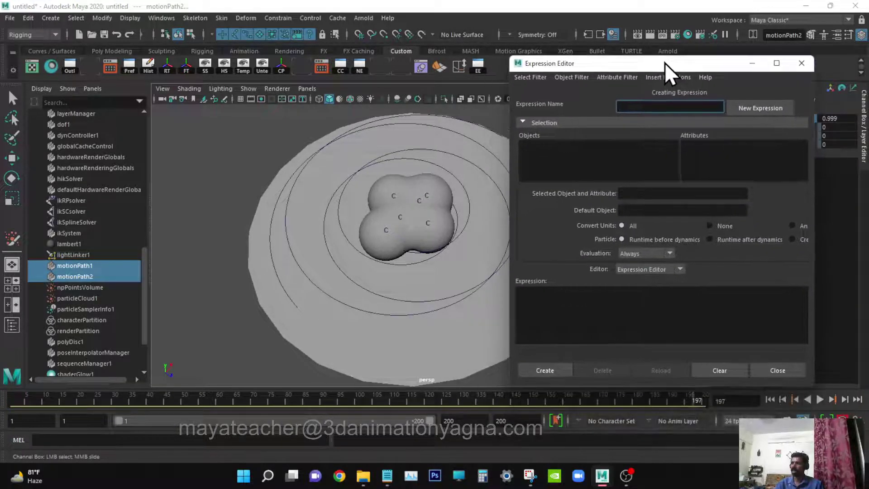
pyautogui.keyDown('alt'); pyautogui.moveTo(291, 271); pyautogui.dragTo(252, 272, button='middle'); pyautogui.keyUp('alt')
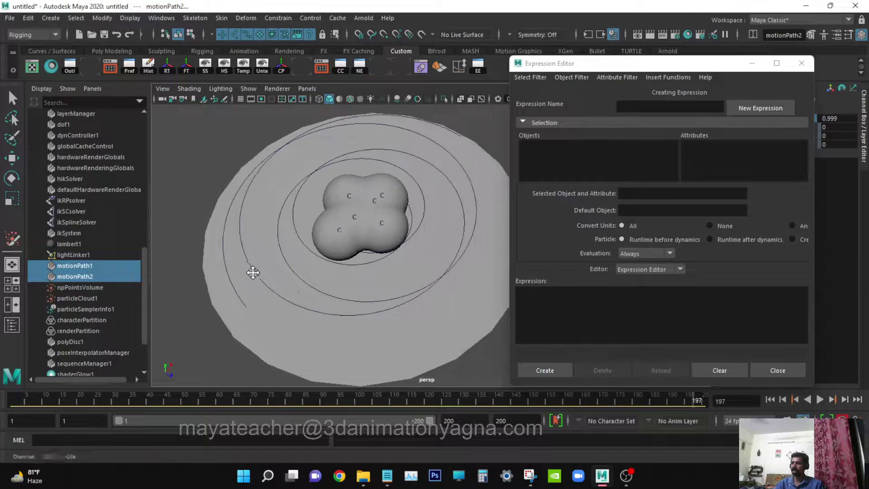
pyautogui.click(94, 267)
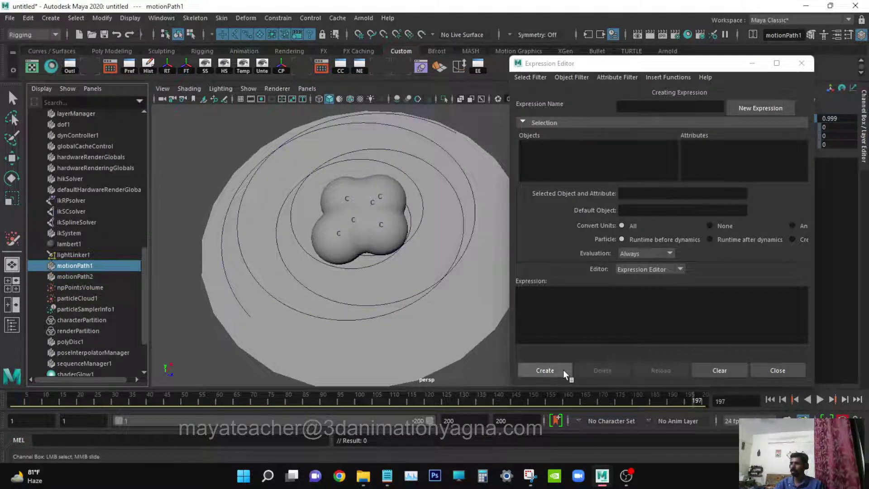
pyautogui.click(538, 79)
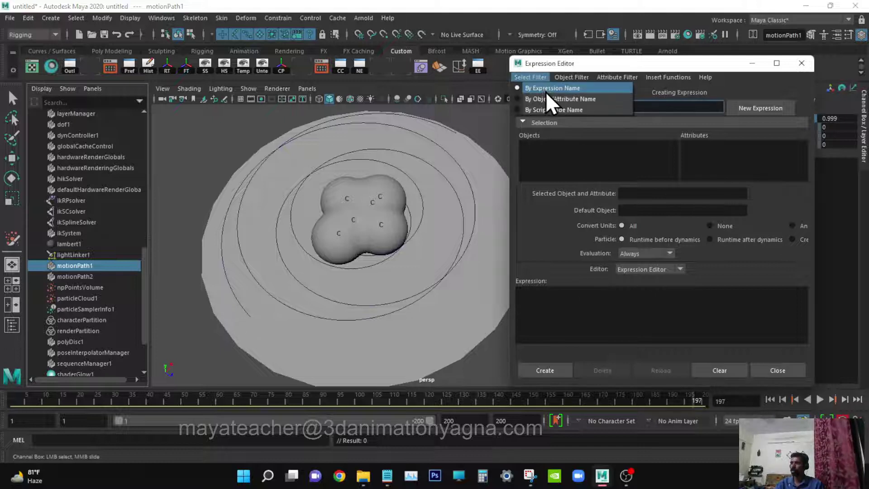
pyautogui.click(548, 98)
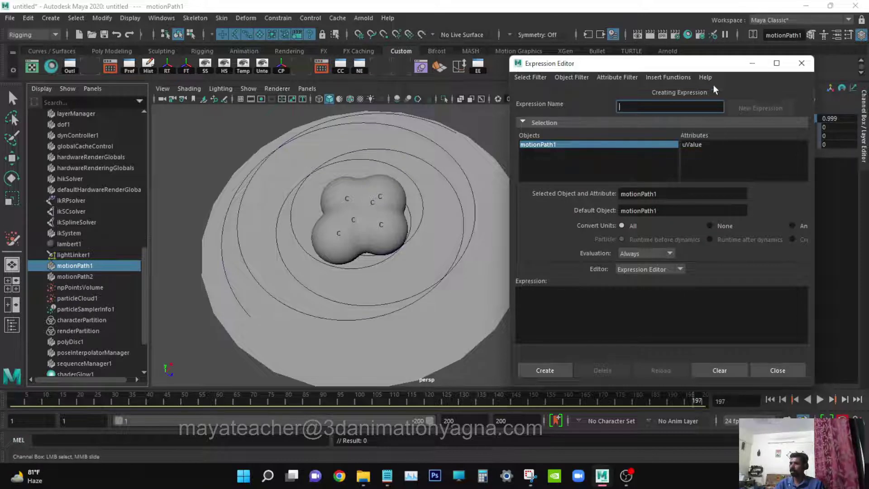
pyautogui.moveTo(710, 65); pyautogui.dragTo(657, 69)
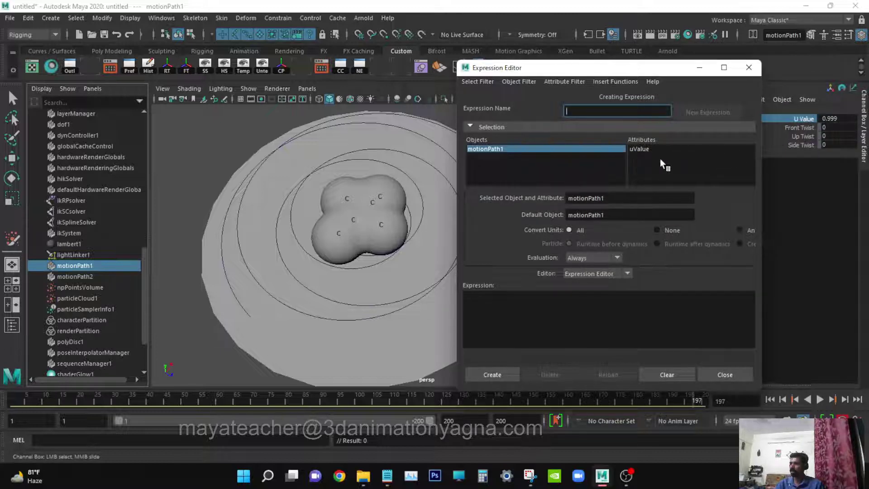
pyautogui.click(646, 150)
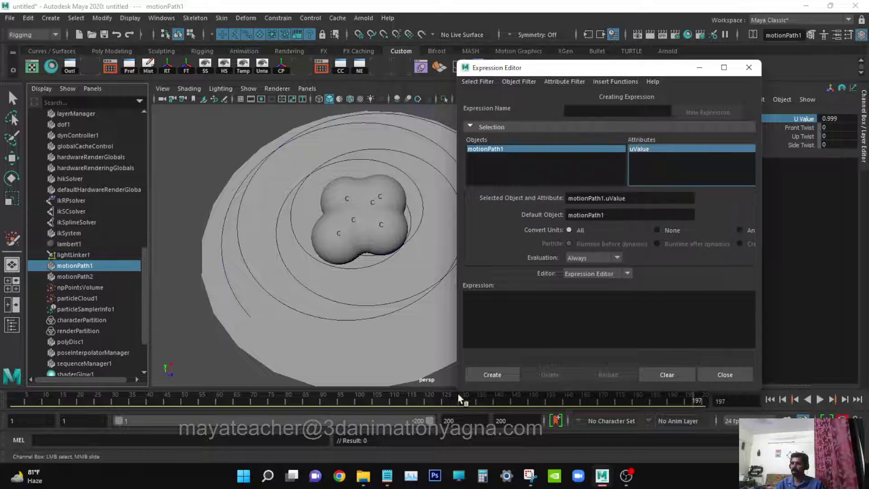
# Step: Review the two uValue expressions in the untitled Notepad note and look through the math functions available in Maya's Expression Editor
pyautogui.moveTo(387, 476)
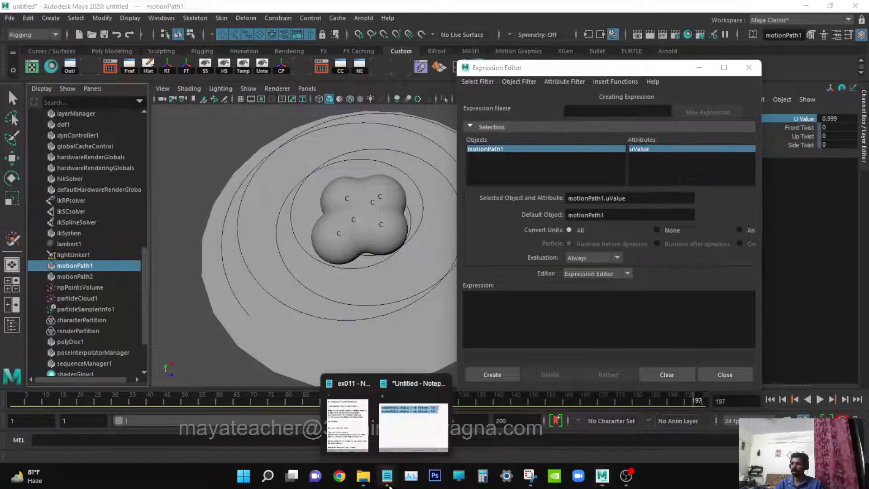
pyautogui.click(412, 423)
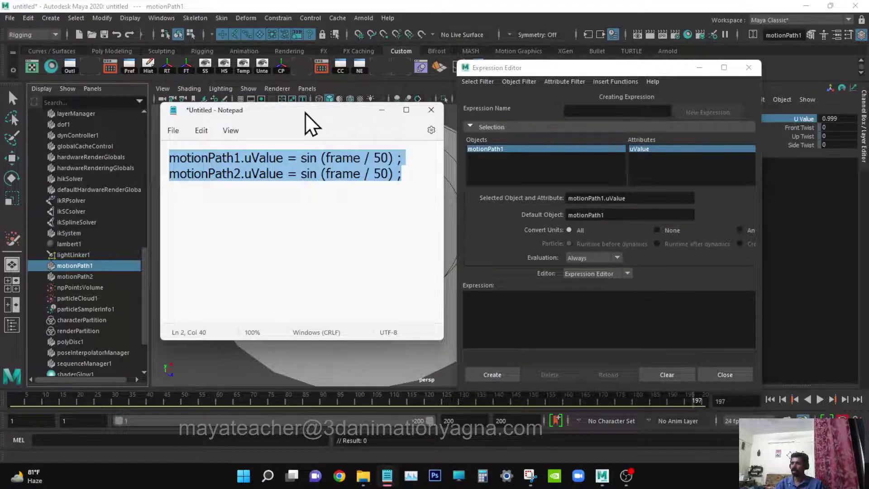
pyautogui.moveTo(305, 112); pyautogui.dragTo(280, 112)
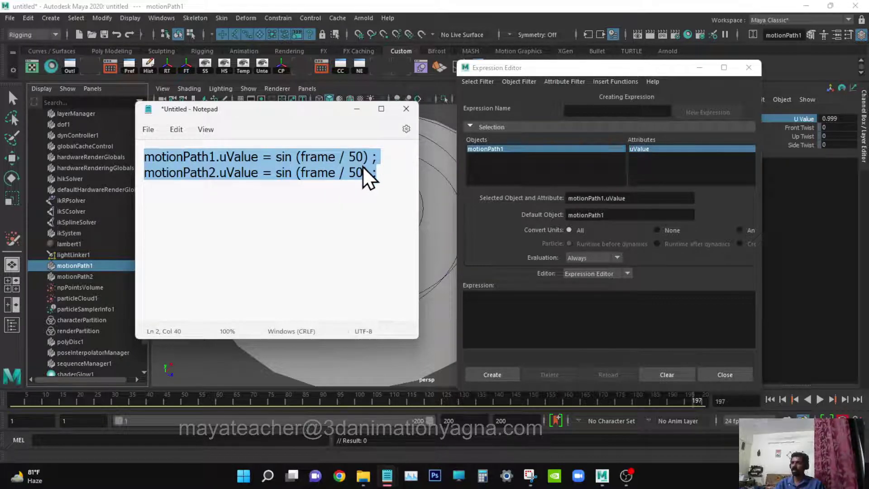
pyautogui.click(189, 162)
pyautogui.click(209, 159)
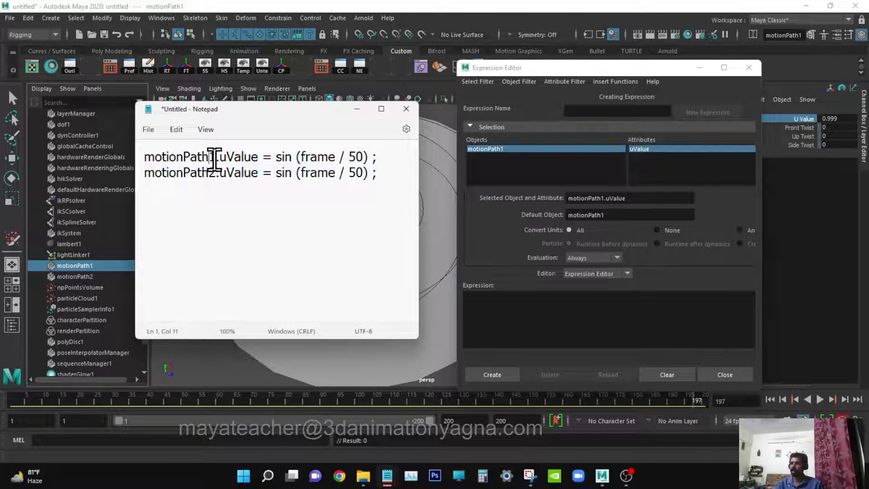
pyautogui.click(215, 175)
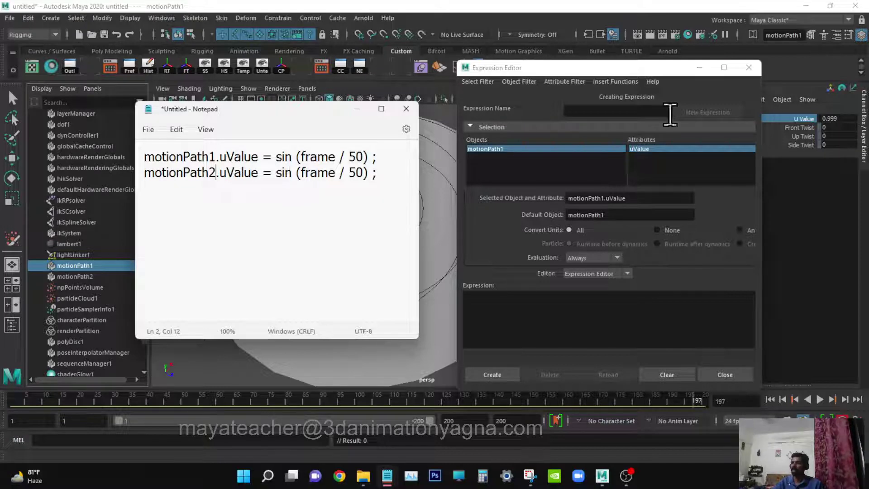
pyautogui.click(613, 84)
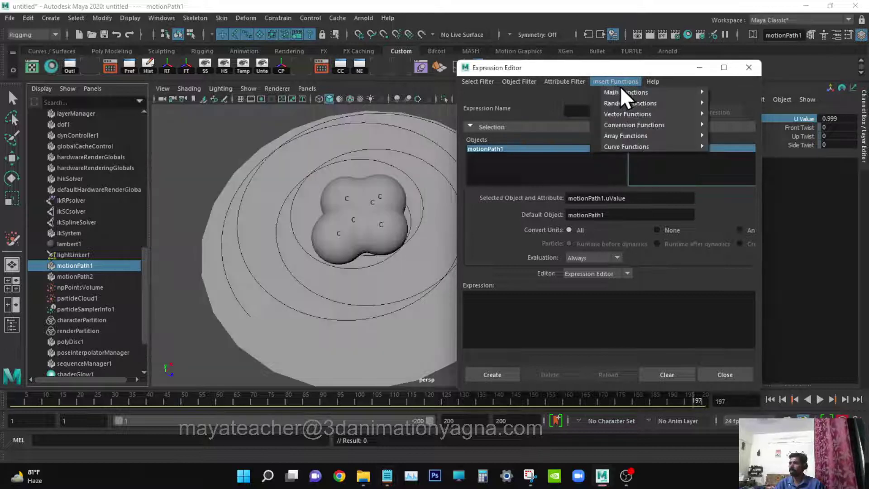
pyautogui.moveTo(631, 105)
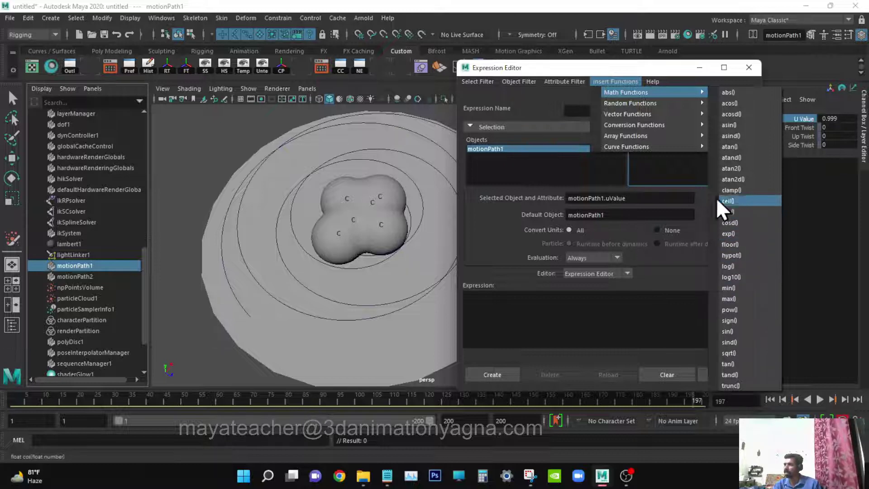
pyautogui.click(601, 70)
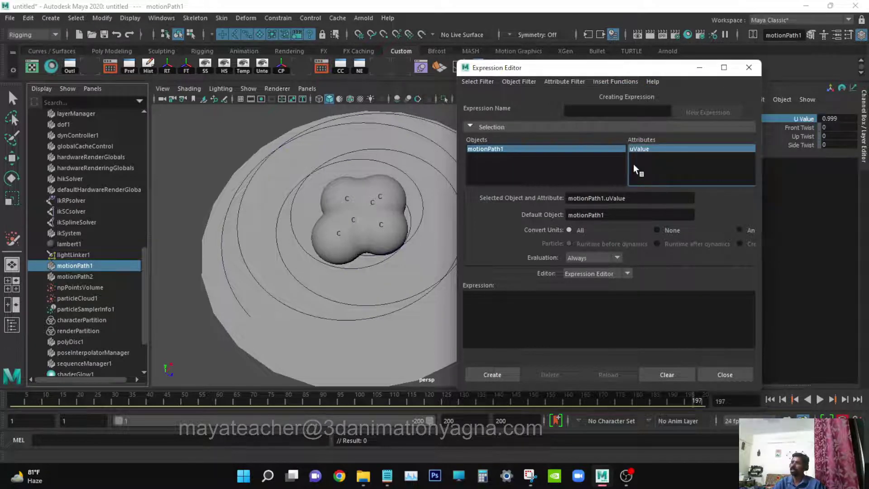
pyautogui.keyDown('alt'); pyautogui.moveTo(384, 284); pyautogui.dragTo(343, 311); pyautogui.keyUp('alt')
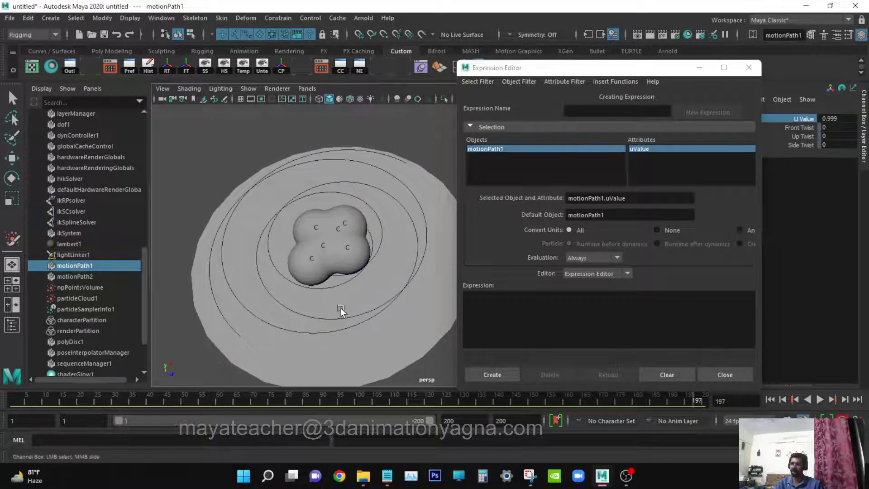
# Step: Copy the motionPath1 and motionPath2 uValue = sin (frame / 50) lines from Notepad into the Expression Editor and enlarge the expression text
pyautogui.moveTo(387, 476)
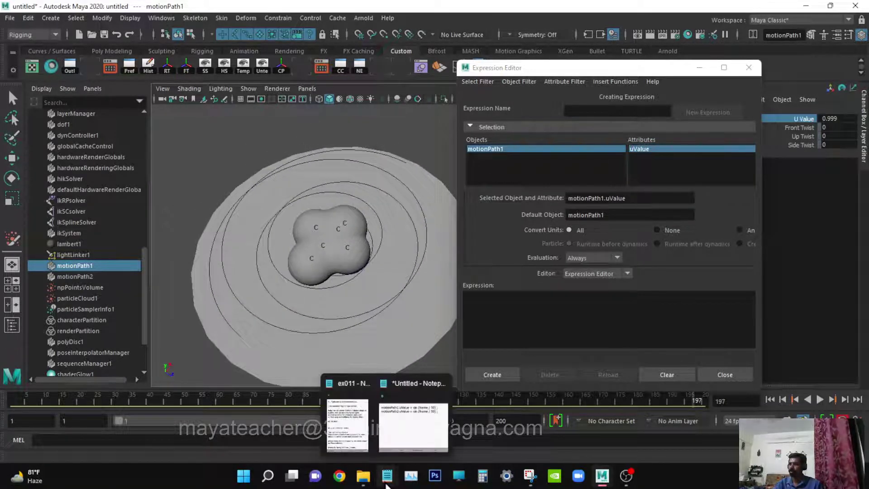
pyautogui.click(405, 430)
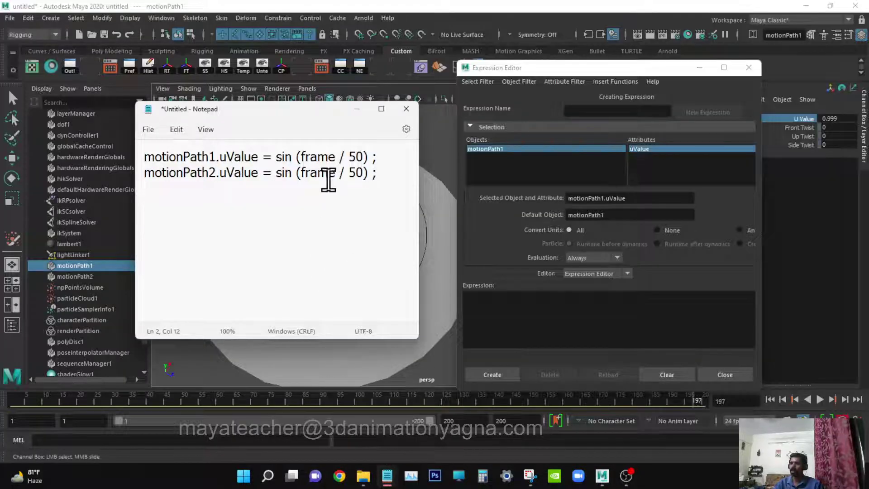
pyautogui.click(362, 174)
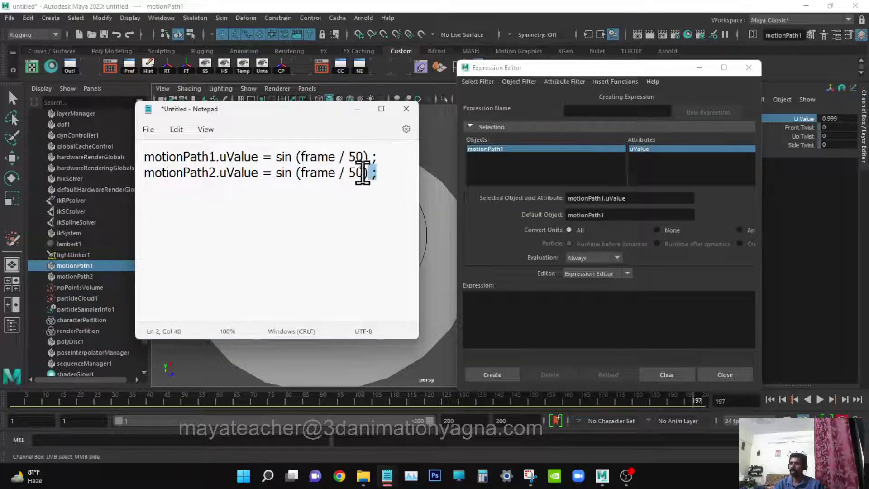
pyautogui.hotkey('ctrl', 'a')
pyautogui.rightClick(196, 156)
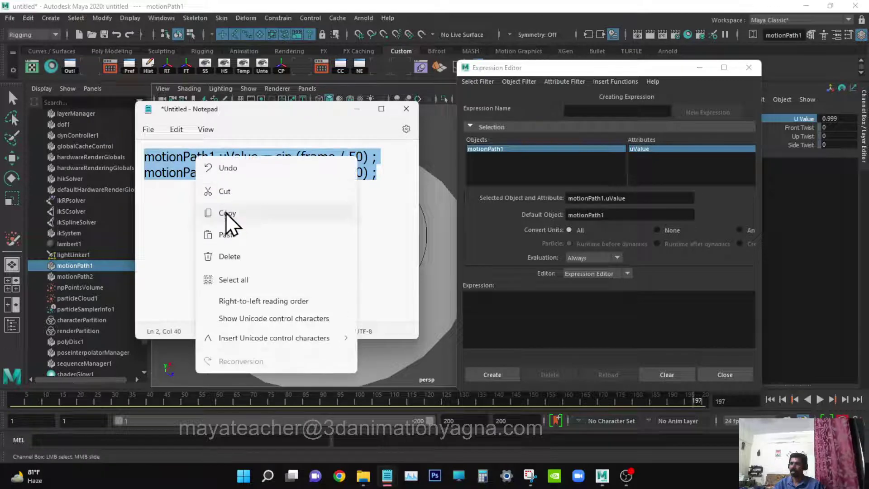
pyautogui.click(233, 215)
pyautogui.click(552, 329)
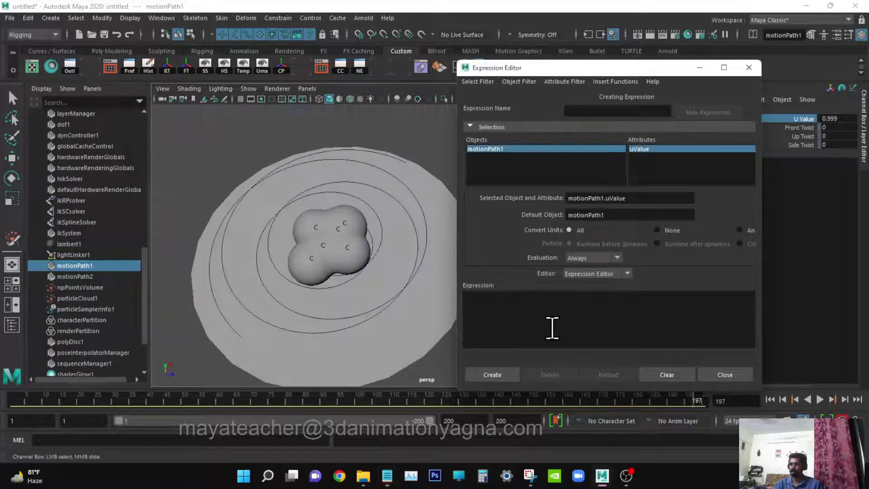
pyautogui.hotkey('ctrl', 'v')
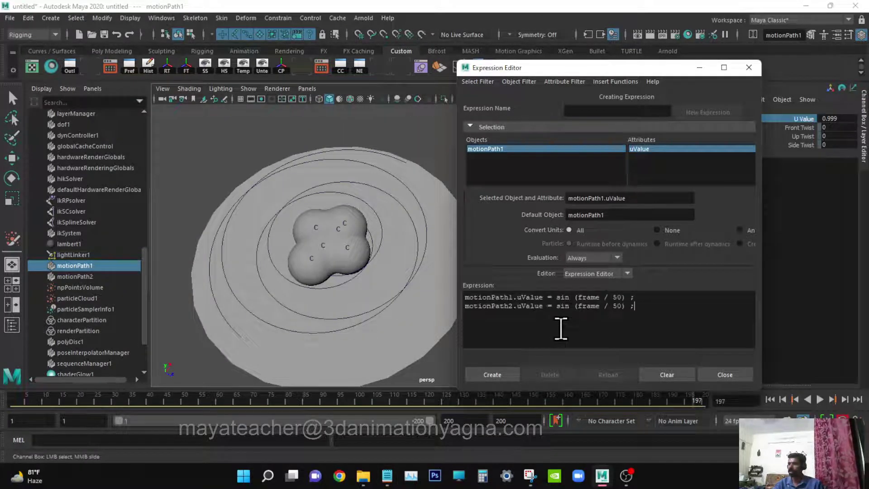
pyautogui.keyDown('ctrl'); pyautogui.scroll(3, 561, 328); pyautogui.keyUp('ctrl')
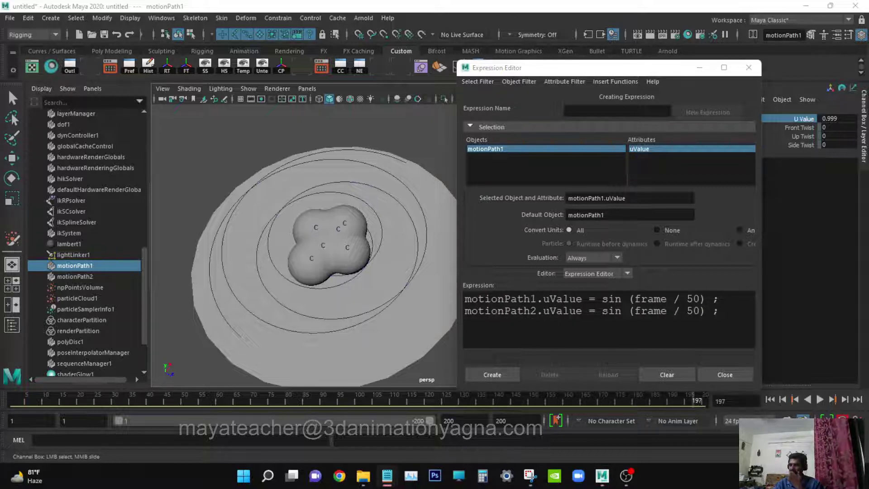
# Step: Highlight the divisor 50 in the motionPath1 expression and move the Expression Editor aside to examine the spiral paths
pyautogui.doubleClick(676, 299)
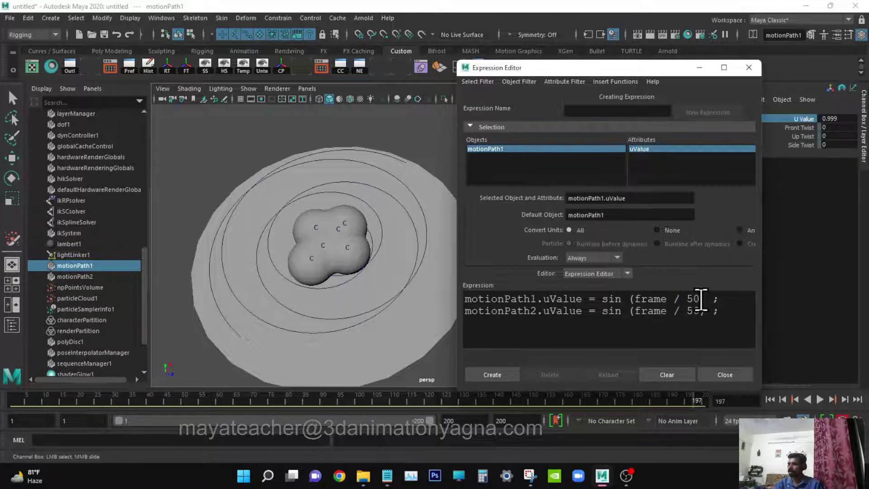
pyautogui.doubleClick(692, 299)
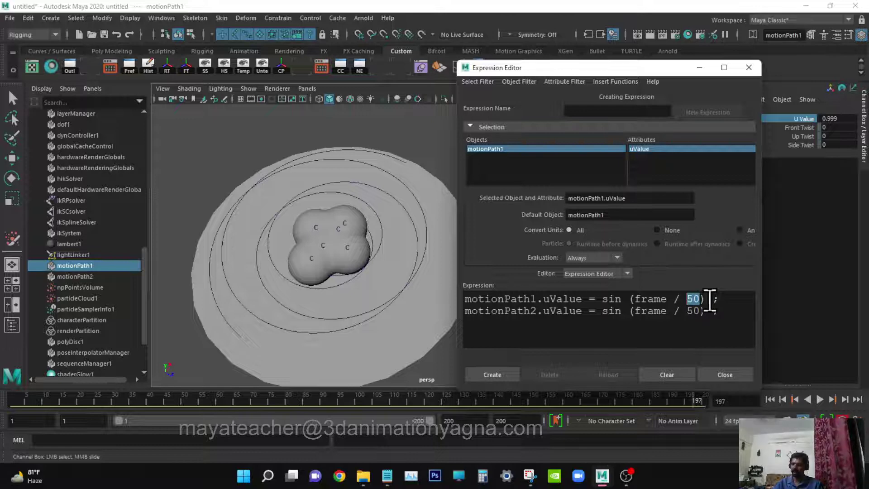
pyautogui.moveTo(586, 71); pyautogui.dragTo(607, 88)
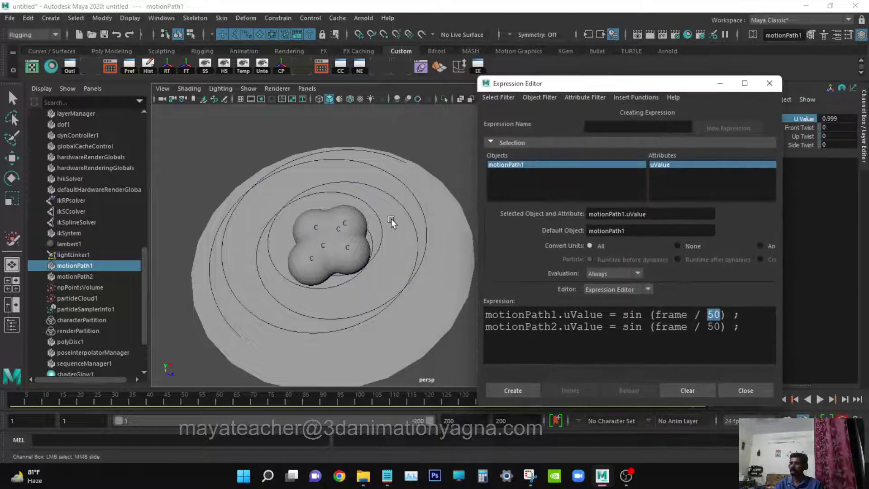
pyautogui.moveTo(314, 276)
pyautogui.keyDown('alt'); pyautogui.mouseDown()
pyautogui.moveTo(327, 298)
pyautogui.moveTo(313, 283)
pyautogui.mouseUp(); pyautogui.keyUp('alt')
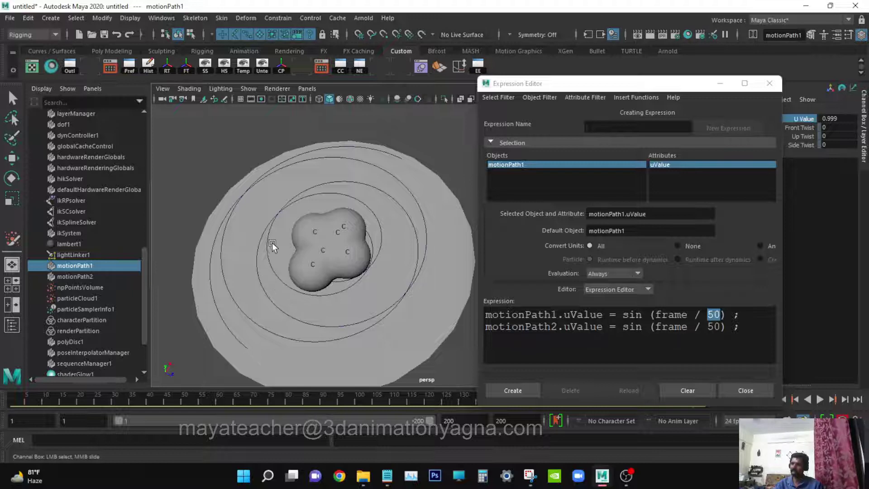
pyautogui.keyDown('alt'); pyautogui.moveTo(369, 328); pyautogui.dragTo(362, 309, button='middle'); pyautogui.keyUp('alt')
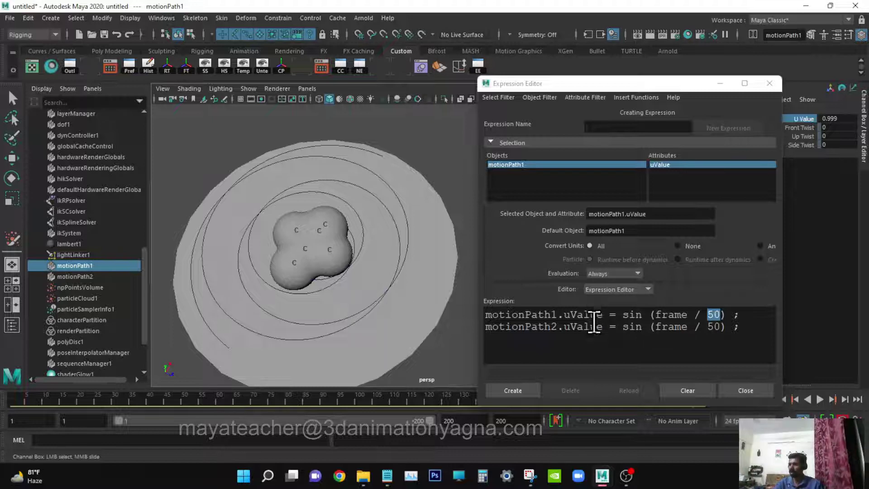
# Step: Change the motionPath1.uValue line of the expression to sin (frame / 400 * .8)
pyautogui.moveTo(598, 87); pyautogui.dragTo(599, 64)
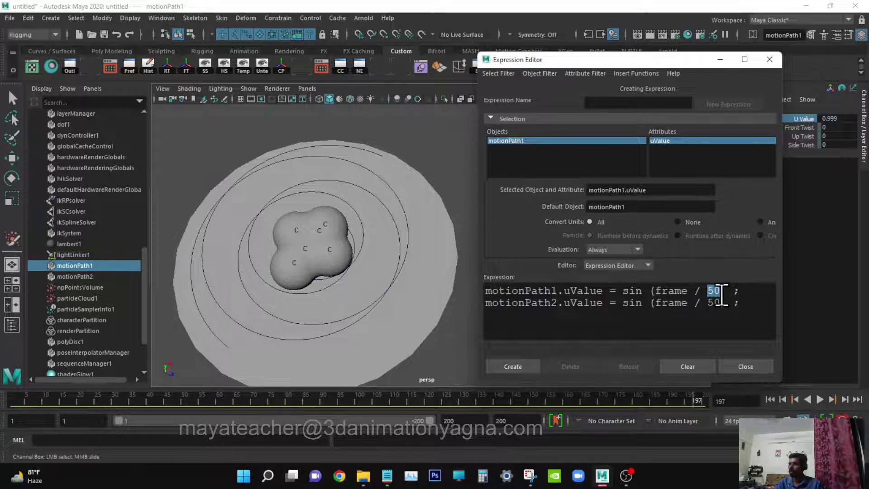
pyautogui.press('BackSpace')
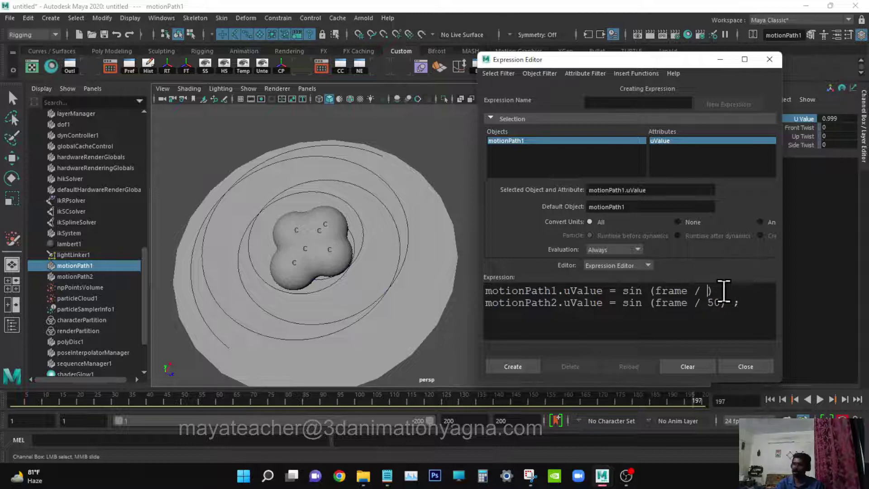
pyautogui.write('400')
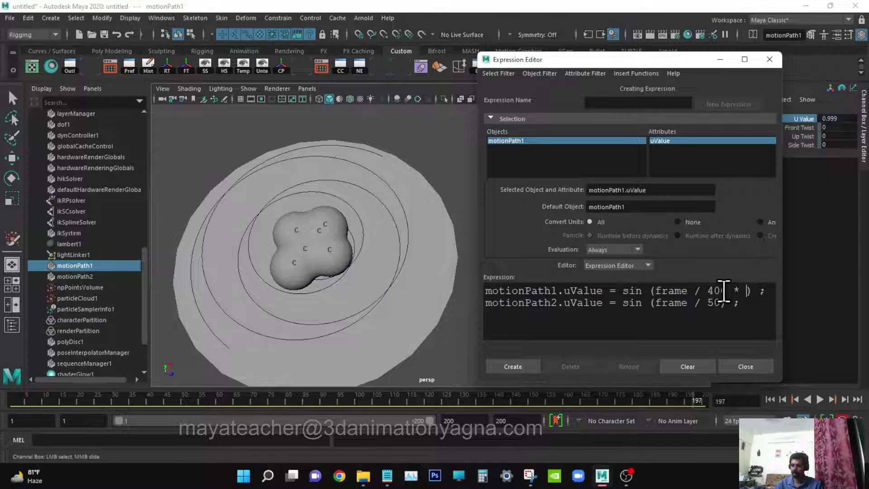
pyautogui.write(' * .8')
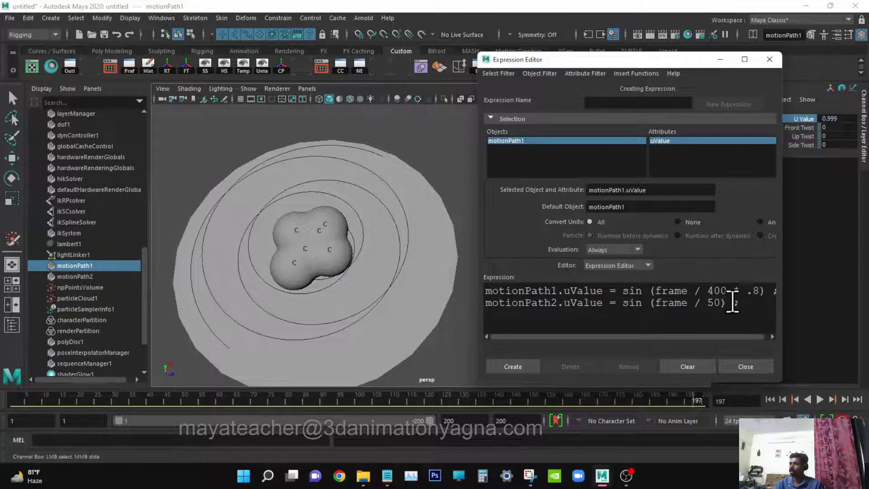
# Step: Show the perspective view in wireframe and change the motionPath2.uValue line to sin (frame / 400 .9)
pyautogui.keyDown('alt'); pyautogui.moveTo(421, 280); pyautogui.dragTo(238, 349); pyautogui.keyUp('alt')
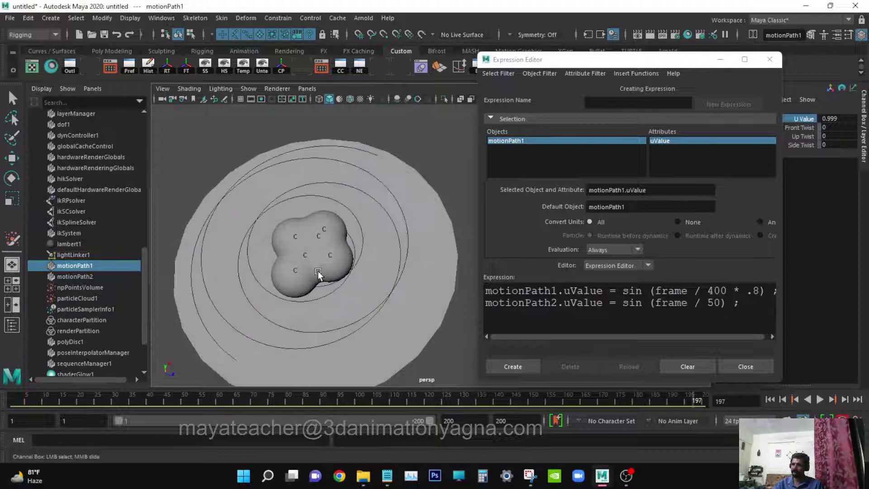
pyautogui.press('4')
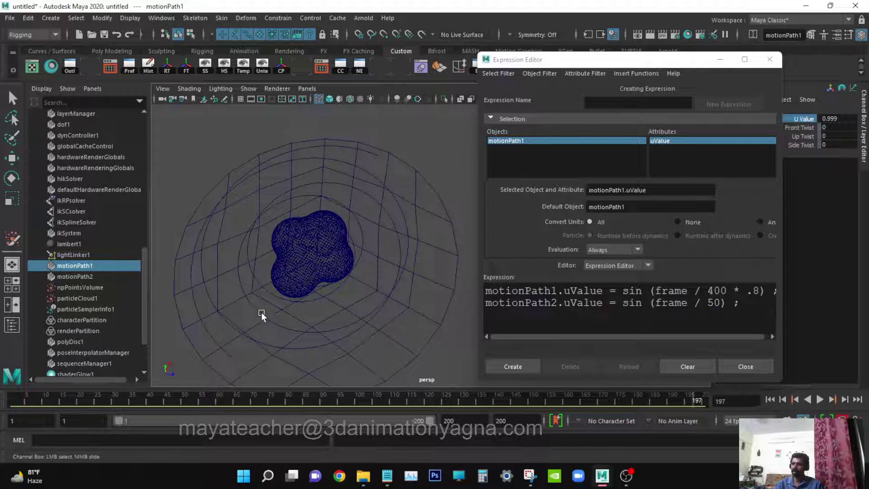
pyautogui.keyDown('alt'); pyautogui.moveTo(265, 313); pyautogui.dragTo(265, 304); pyautogui.keyUp('alt')
pyautogui.click(746, 305)
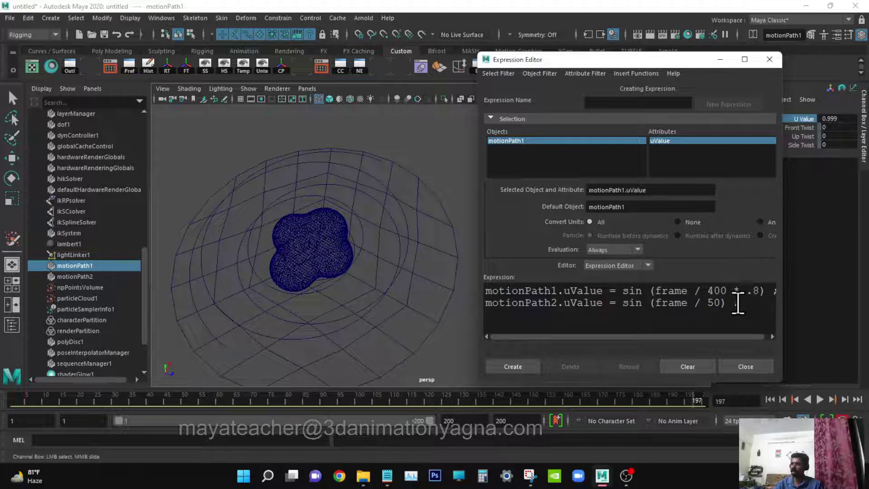
pyautogui.click(723, 302)
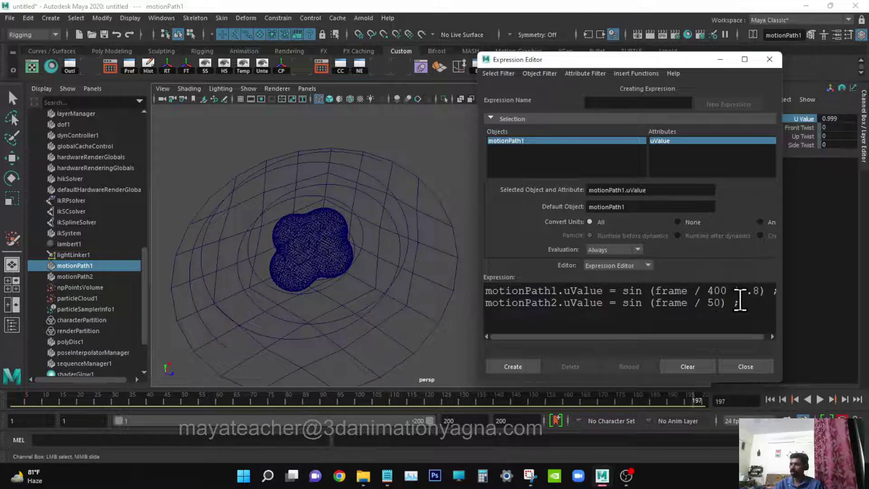
pyautogui.press('BackSpace')
pyautogui.press('BackSpace')
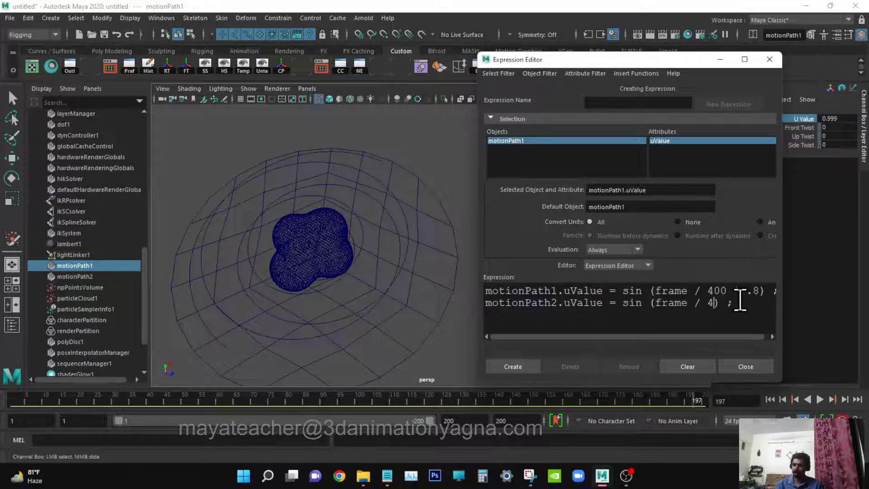
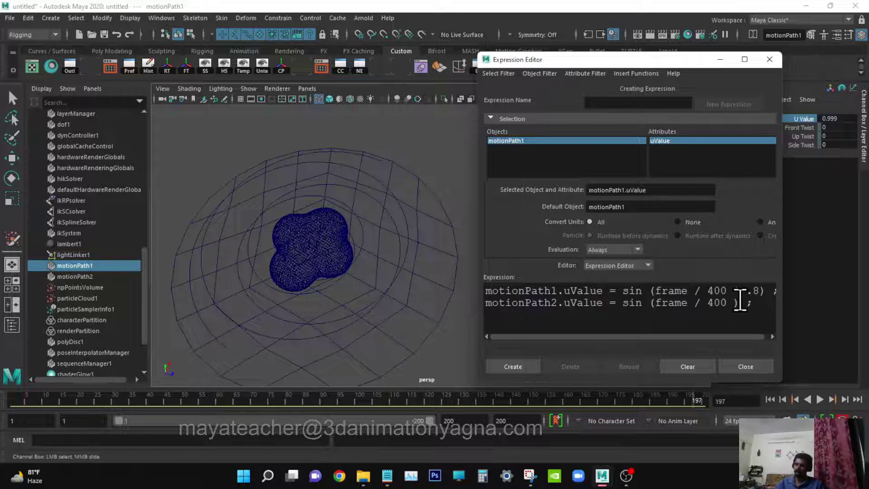
pyautogui.write('.9')
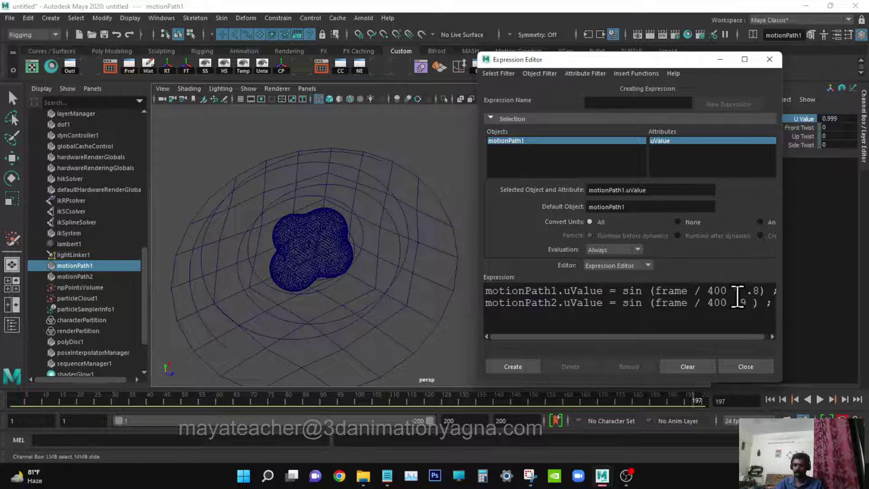
pyautogui.press('BackSpace')
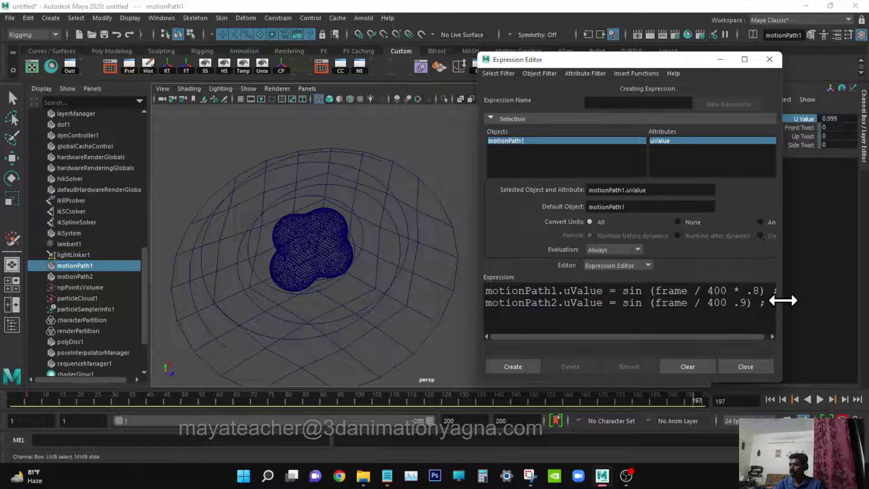
# Step: Correct both the motionPath1 and motionPath2 uValue lines to sin (frame / 400 + .8) and create the expression
pyautogui.moveTo(781, 299); pyautogui.dragTo(834, 299)
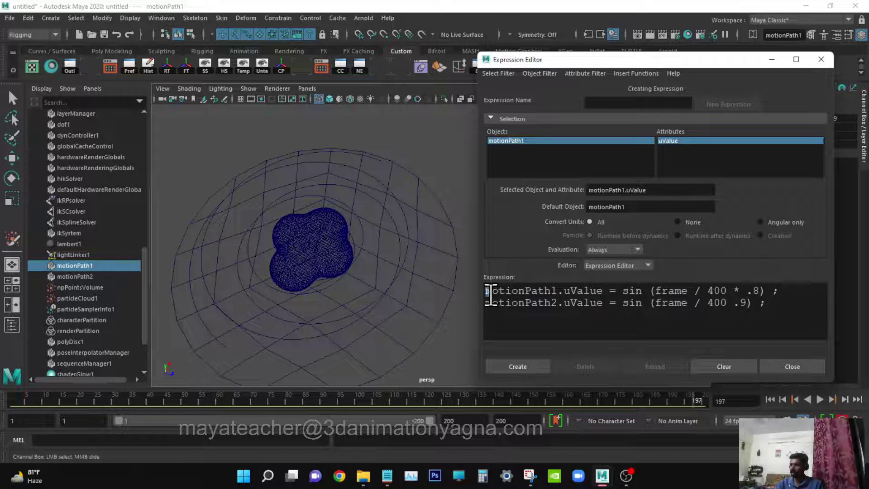
pyautogui.moveTo(485, 292); pyautogui.dragTo(604, 292)
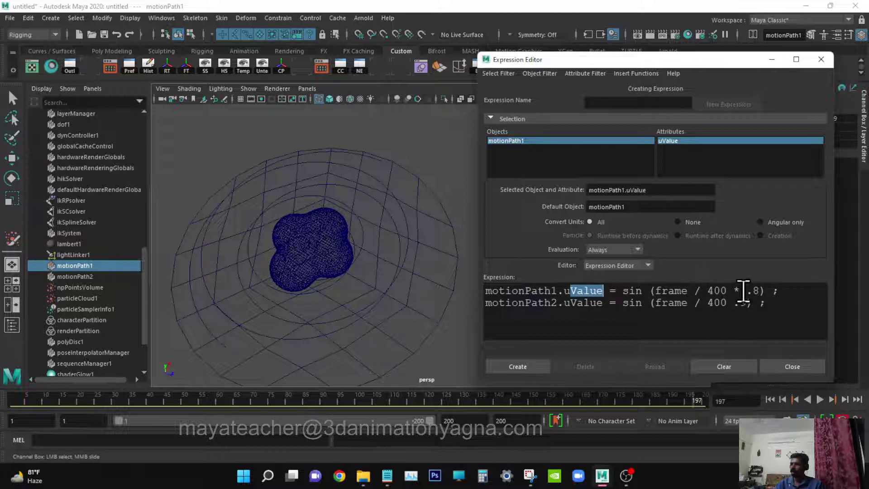
pyautogui.moveTo(742, 291); pyautogui.dragTo(734, 292)
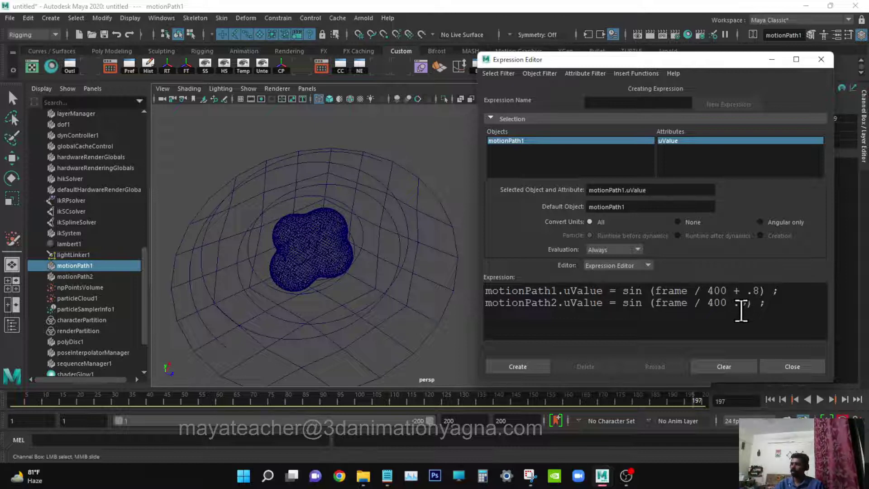
pyautogui.click(738, 304)
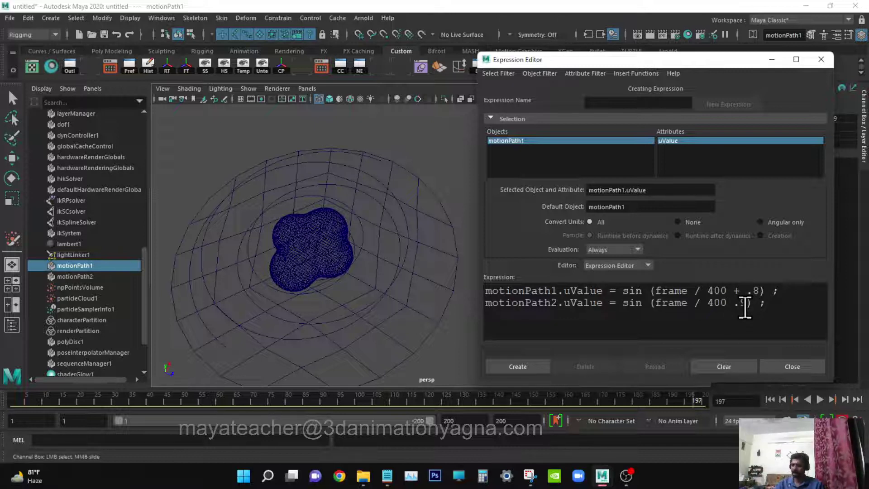
pyautogui.write('+ .8')
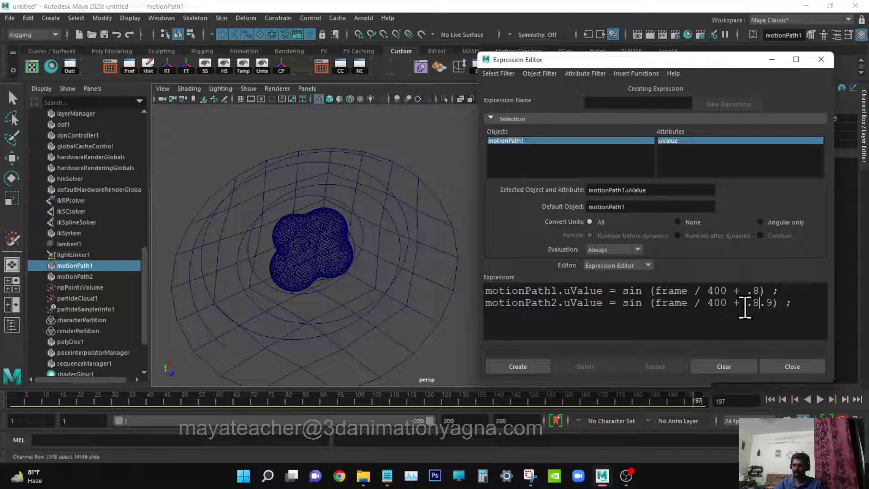
pyautogui.click(774, 303)
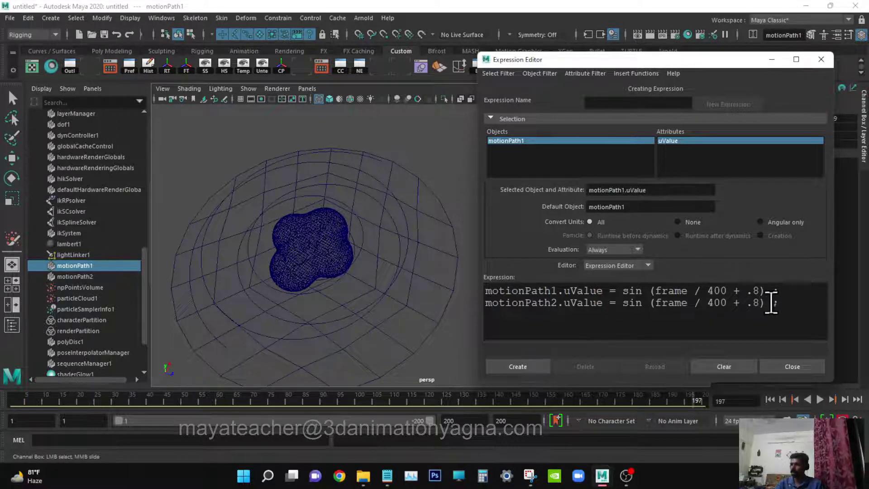
pyautogui.click(509, 365)
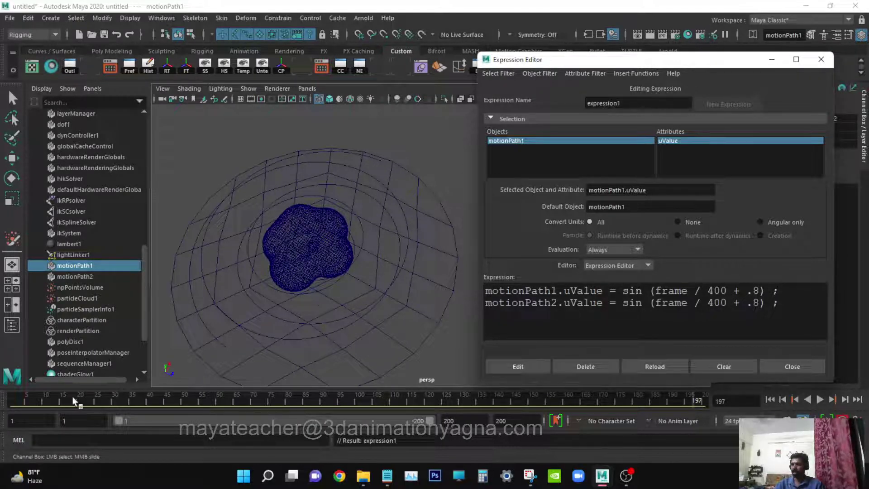
# Step: Play the animation from frame 1 to check how the spheres travel along their spiral paths
pyautogui.hotkey('alt', 'v')
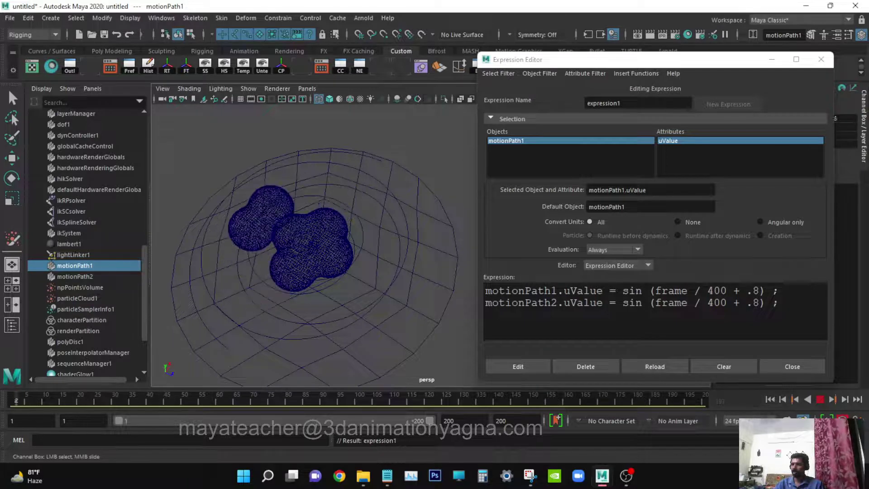
pyautogui.click(12, 403)
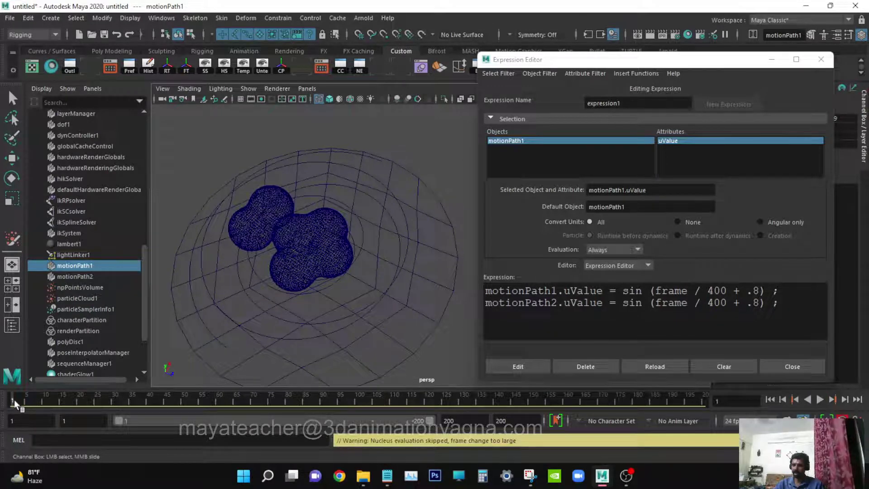
pyautogui.hotkey('alt', 'v')
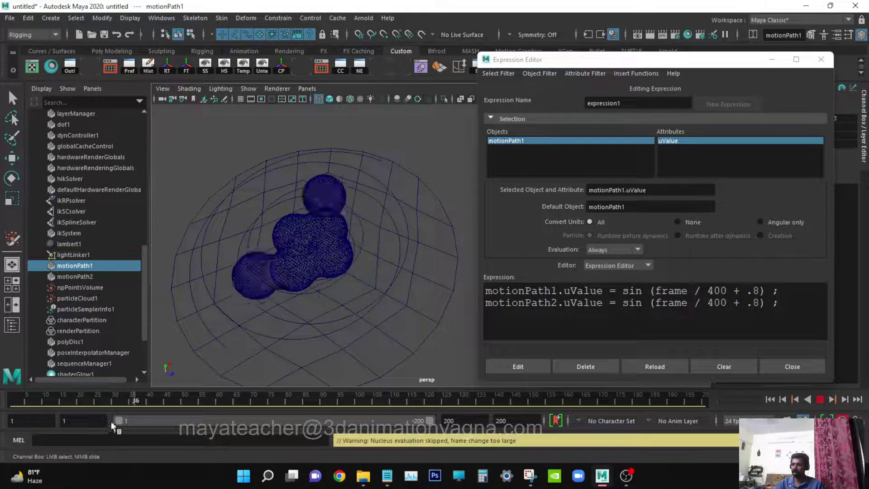
pyautogui.press('Escape')
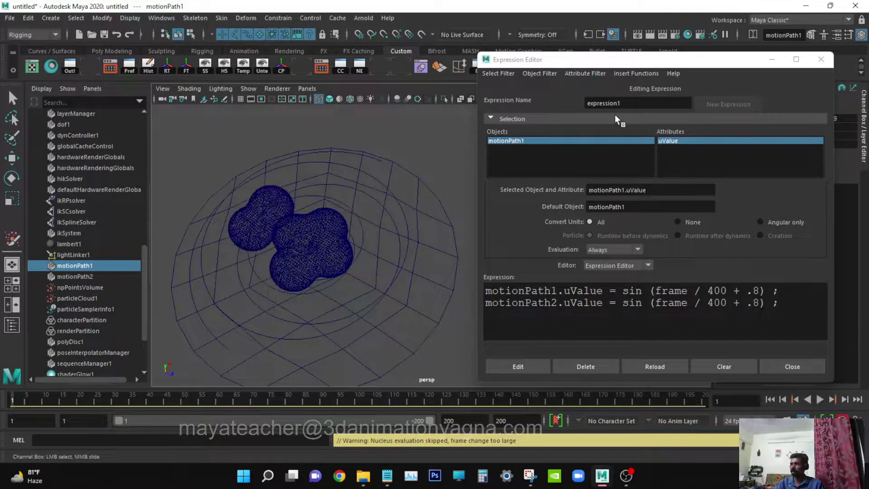
# Step: Close the Expression Editor and select the CV at the inner end of the path2 spiral in component mode
pyautogui.moveTo(582, 60); pyautogui.dragTo(556, 59)
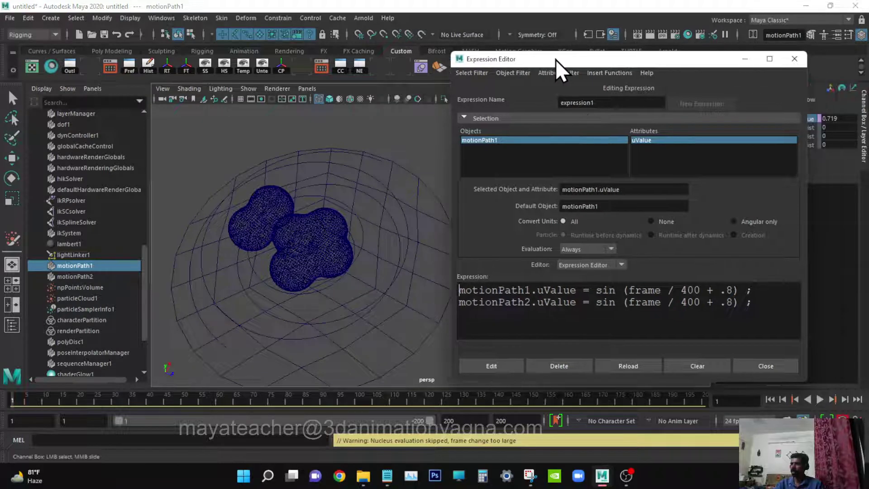
pyautogui.click(770, 363)
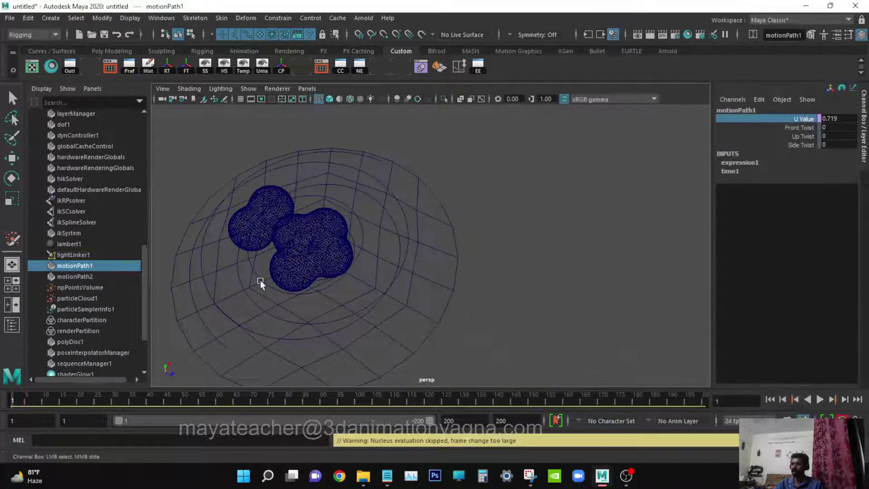
pyautogui.keyDown('alt'); pyautogui.moveTo(260, 283); pyautogui.dragTo(429, 299); pyautogui.keyUp('alt')
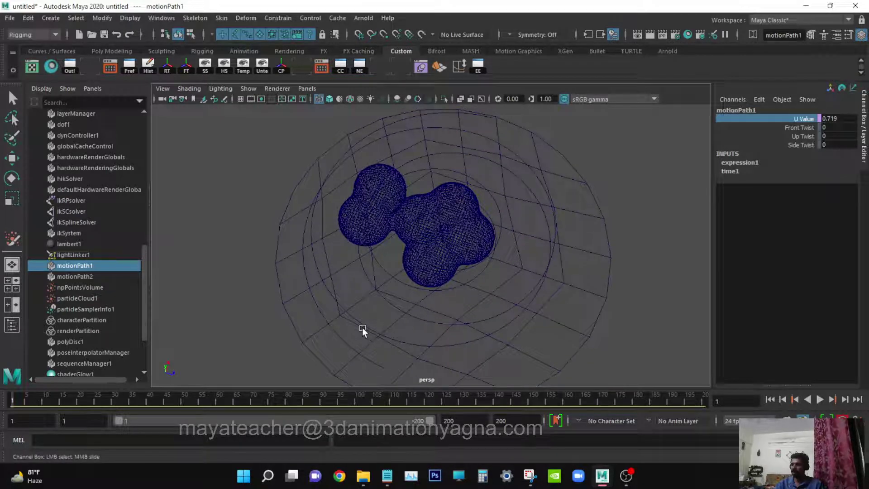
pyautogui.click(349, 345)
pyautogui.keyDown('alt'); pyautogui.moveTo(376, 274); pyautogui.dragTo(461, 254); pyautogui.keyUp('alt')
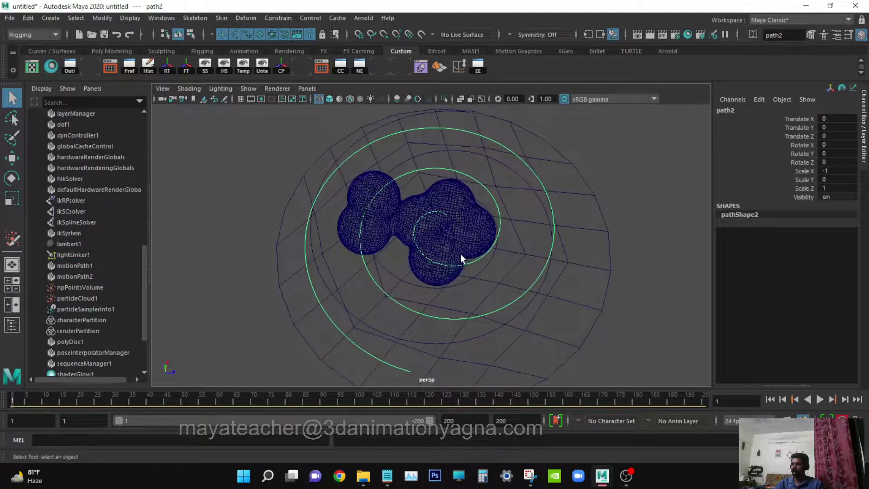
pyautogui.press('F8')
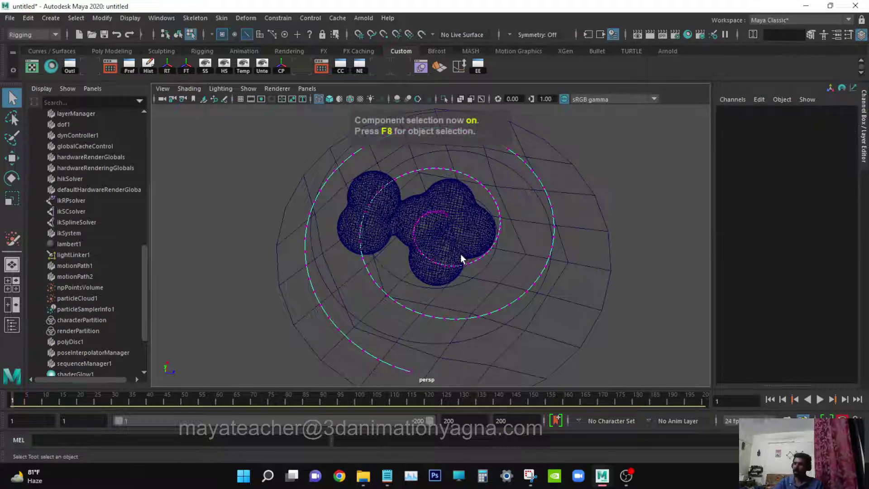
pyautogui.keyDown('alt'); pyautogui.moveTo(446, 232); pyautogui.dragTo(452, 222); pyautogui.keyUp('alt')
pyautogui.click(447, 217)
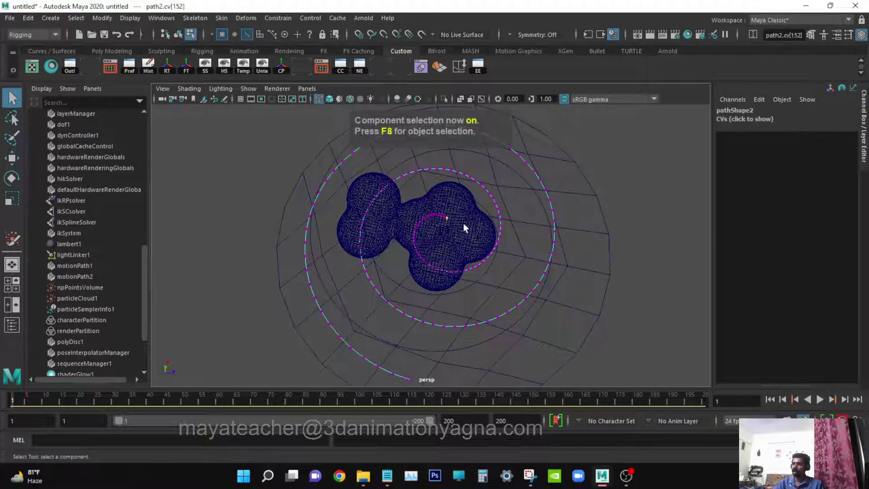
# Step: Bring the selected path2 CV close up in the top view, try moving it outward, and undo the move
pyautogui.press('w')
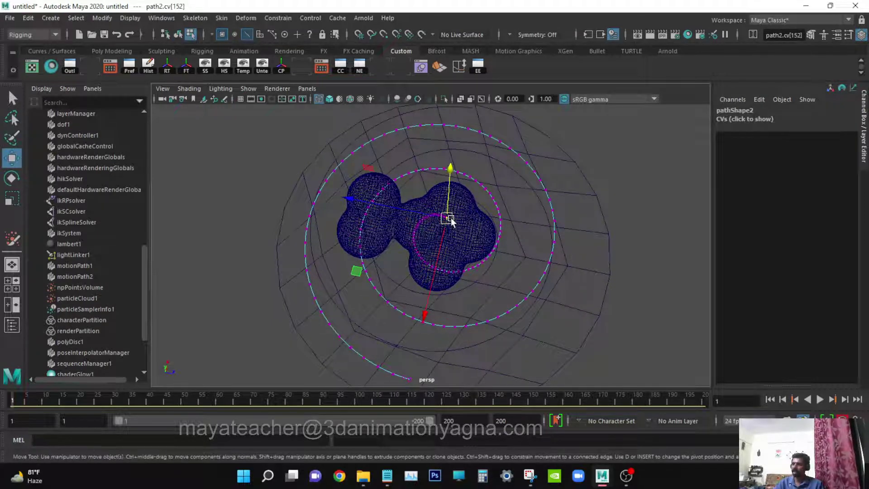
pyautogui.keyDown('alt'); pyautogui.moveTo(451, 220); pyautogui.dragTo(410, 232); pyautogui.keyUp('alt')
pyautogui.press('space')
pyautogui.scroll(8, 442, 250)
pyautogui.scroll(1, 465, 252)
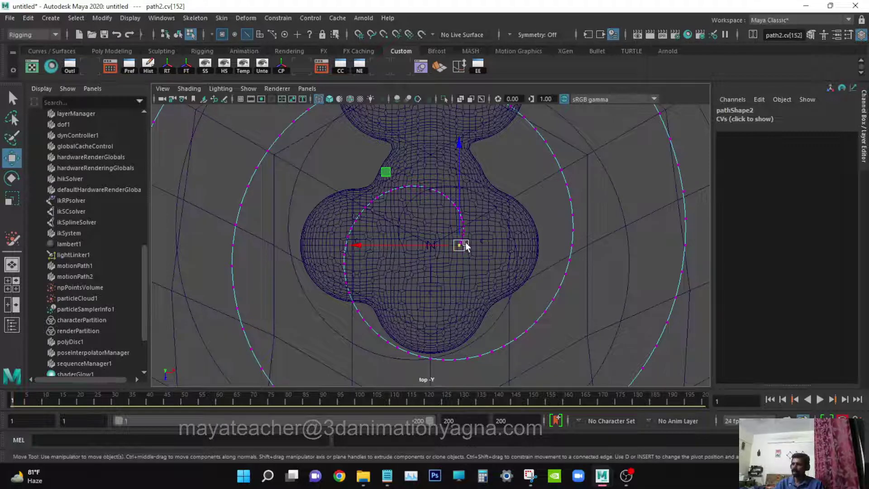
pyautogui.moveTo(460, 246); pyautogui.dragTo(486, 259)
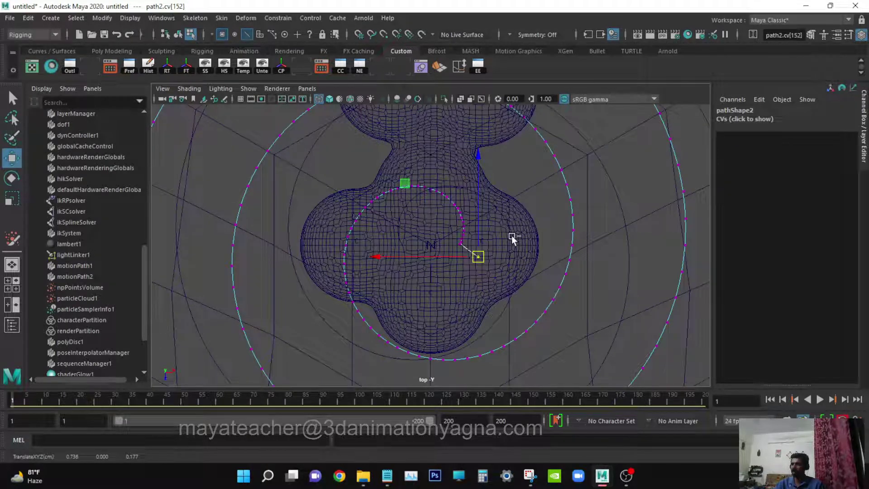
pyautogui.hotkey('ctrl', 'z')
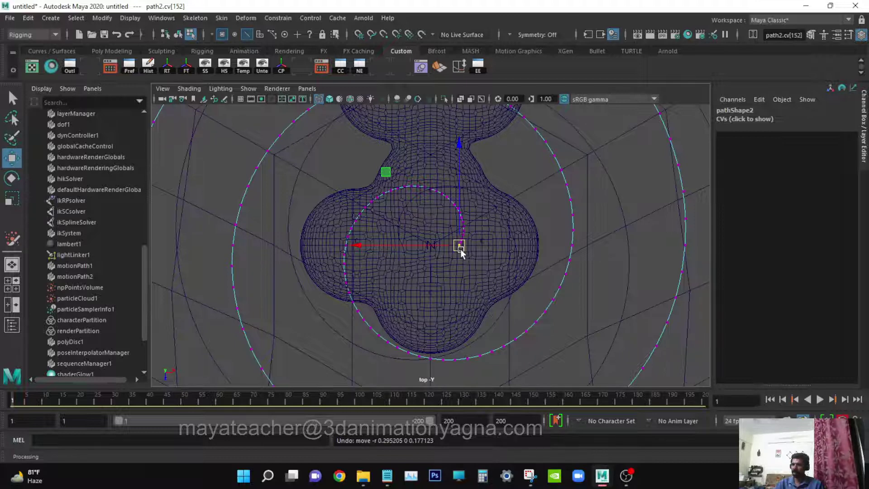
# Step: Turn on Soft Select with Surface falloff in the Move Tool settings and close the settings window
pyautogui.doubleClick(11, 161)
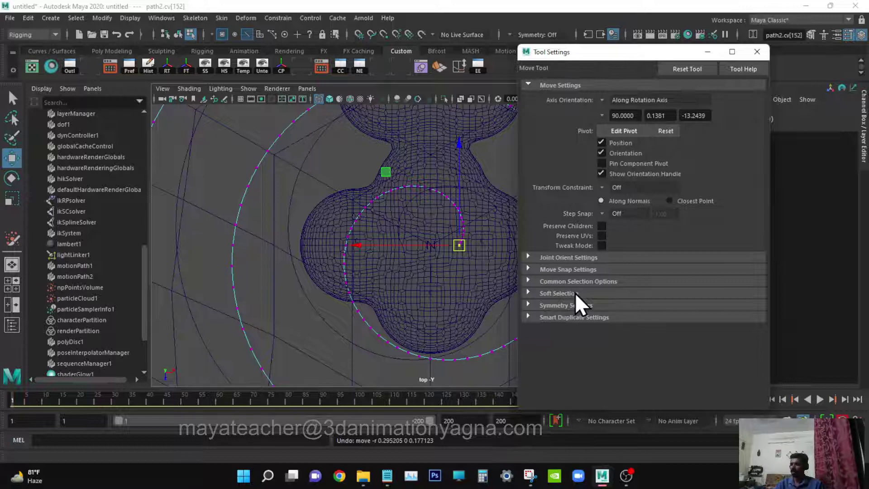
pyautogui.click(561, 294)
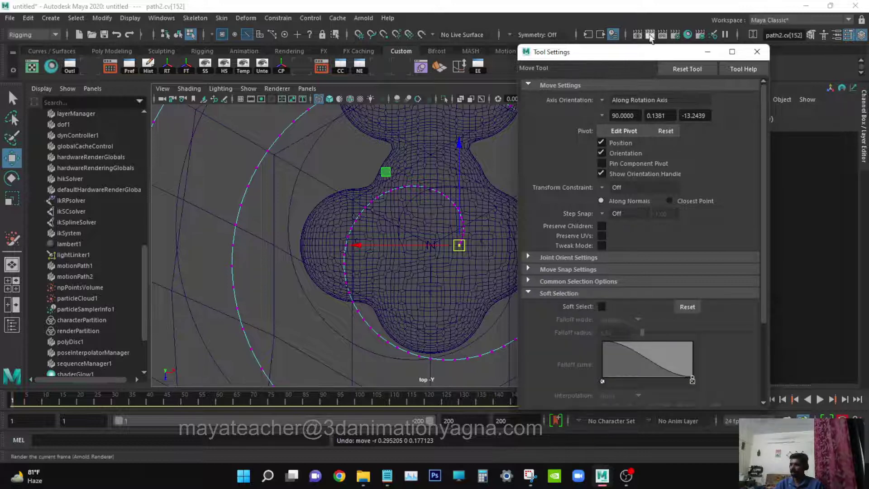
pyautogui.moveTo(637, 57); pyautogui.dragTo(630, 37)
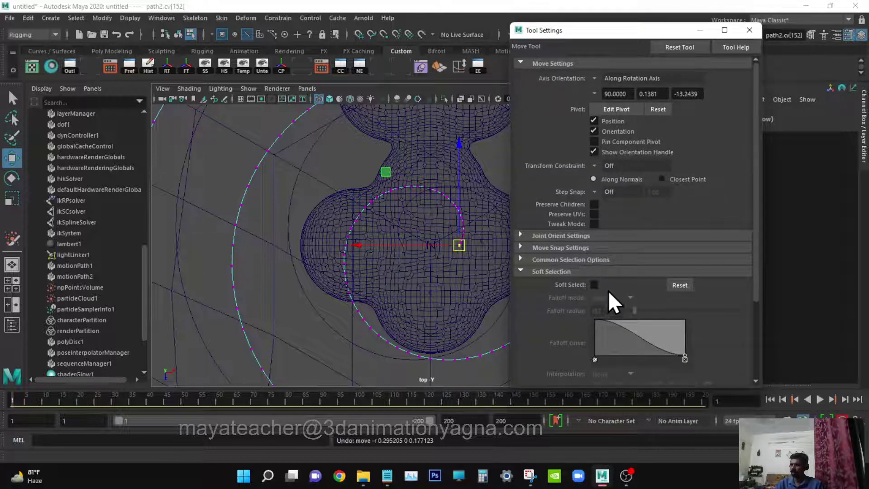
pyautogui.click(596, 284)
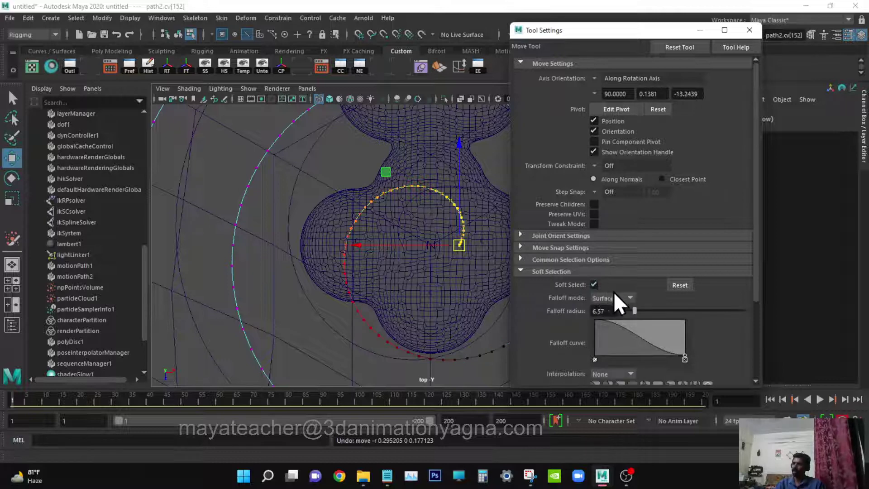
pyautogui.click(750, 30)
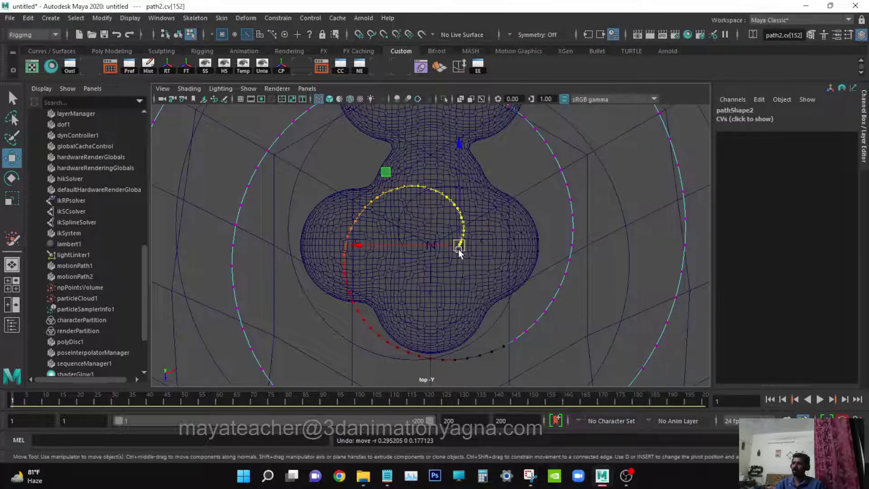
pyautogui.moveTo(460, 249); pyautogui.dragTo(489, 249)
pyautogui.hotkey('ctrl', 'z')
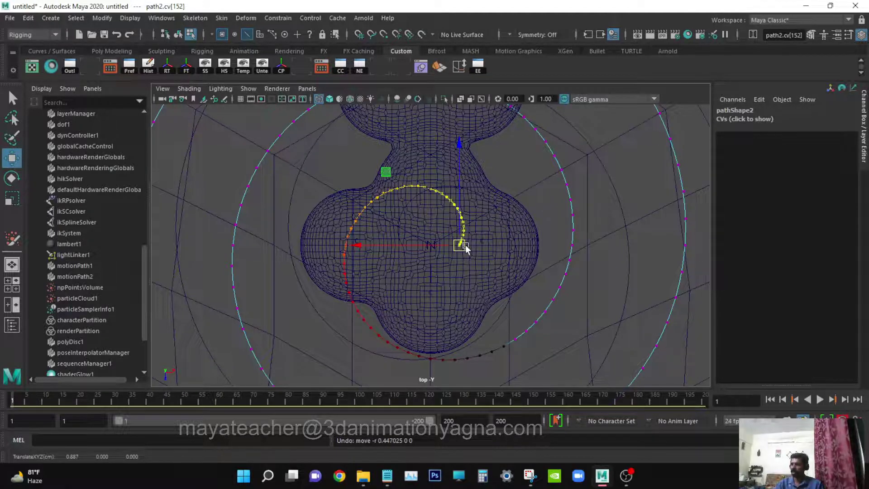
pyautogui.moveTo(461, 247); pyautogui.dragTo(487, 211)
pyautogui.hotkey('ctrl', 'z')
# Step: Move the soft-selected inner end of path2 outward to the upper right, checking the sphere positions up to frame 200
pyautogui.scroll(-3, 485, 218)
pyautogui.scroll(-2, 456, 256)
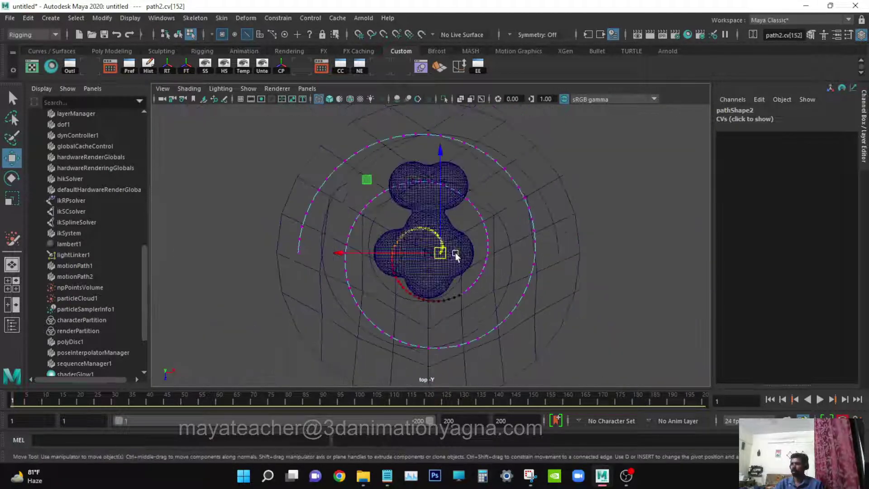
pyautogui.moveTo(443, 258); pyautogui.dragTo(469, 244)
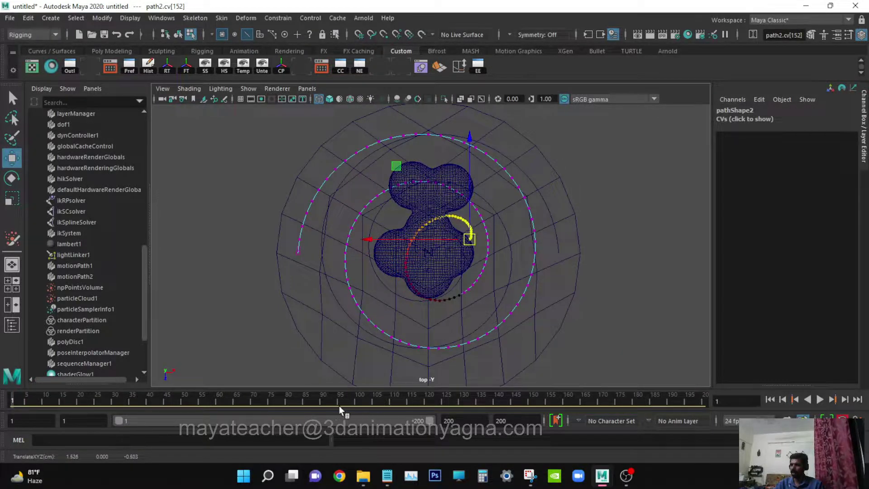
pyautogui.moveTo(248, 397); pyautogui.dragTo(790, 356)
pyautogui.moveTo(468, 244); pyautogui.dragTo(495, 245)
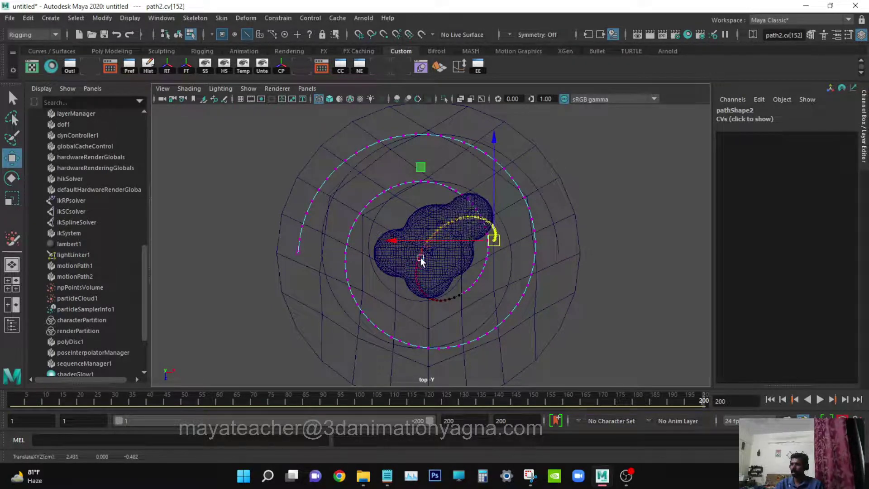
# Step: Select the control vertex at path1's inner end, move it outward to the lower left, and return to object mode
pyautogui.press('F8')
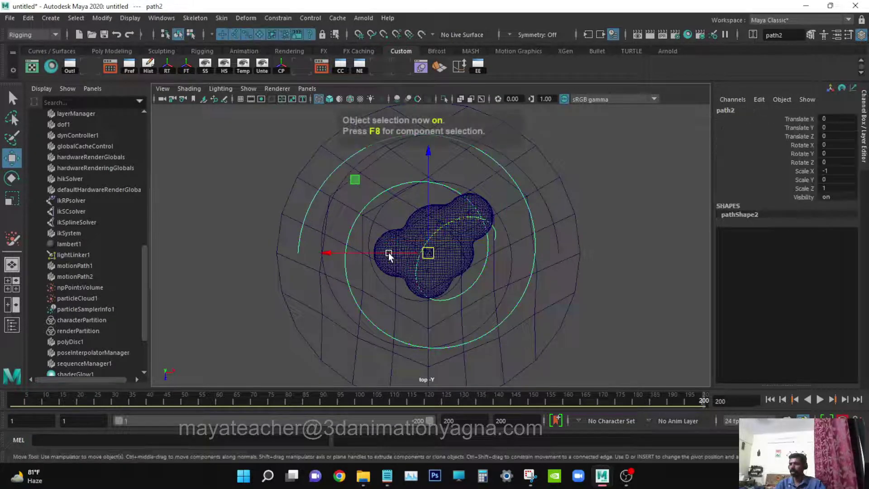
pyautogui.click(330, 286)
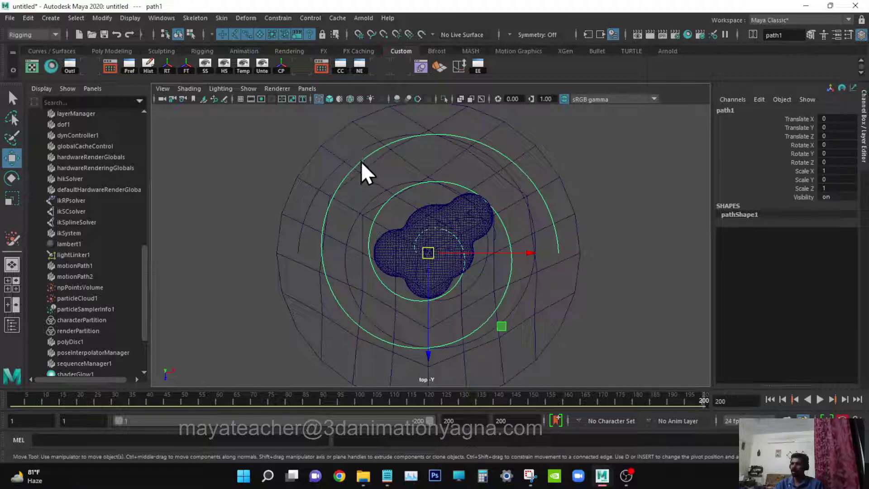
pyautogui.moveTo(360, 161); pyautogui.dragTo(317, 161, button='right')
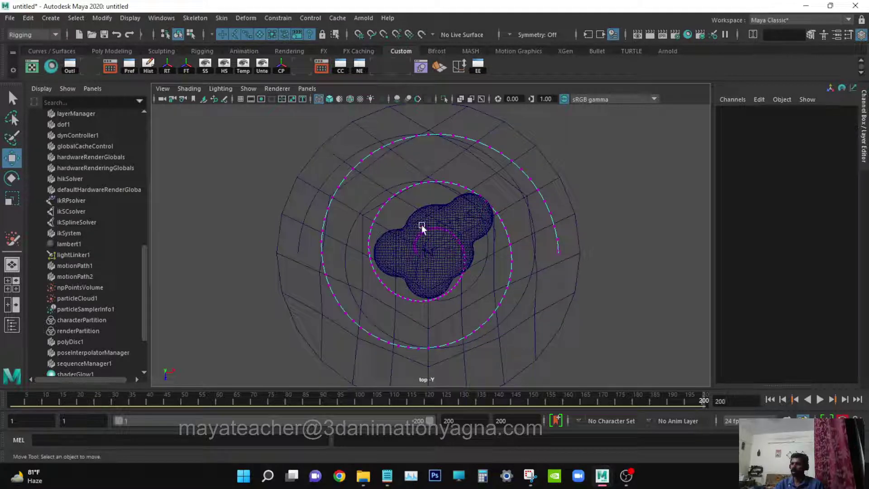
pyautogui.click(417, 254)
pyautogui.moveTo(417, 254); pyautogui.dragTo(369, 317)
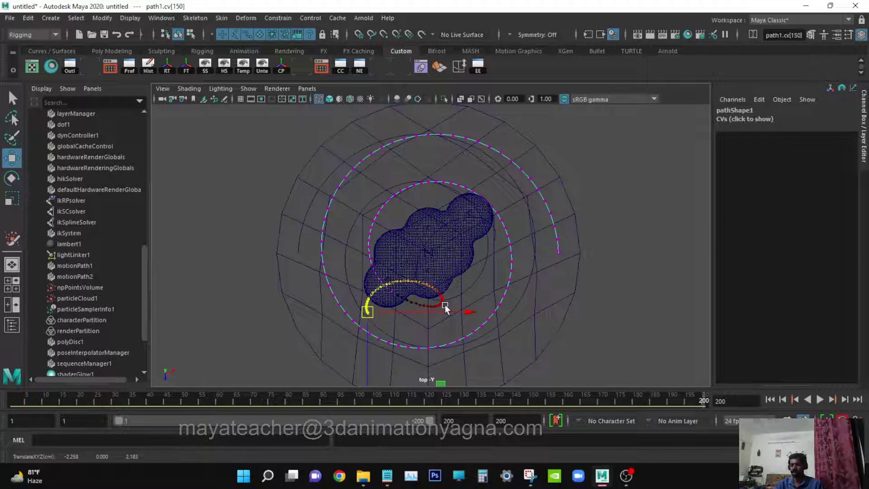
pyautogui.press('F8')
pyautogui.press('F8')
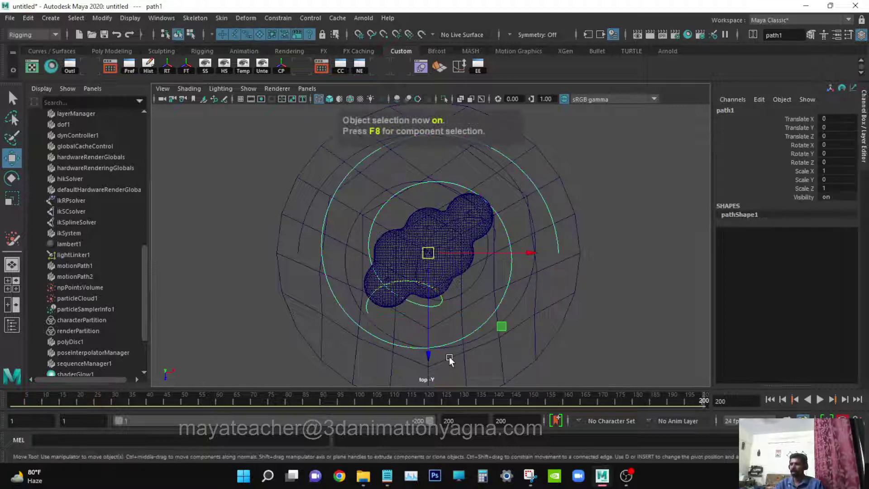
# Step: Scrub through the timeline and play the animation from frame 1 in the perspective view to check the reshaped paths
pyautogui.press('q')
pyautogui.moveTo(32, 399)
pyautogui.mouseDown()
pyautogui.moveTo(230, 404)
pyautogui.moveTo(423, 380)
pyautogui.moveTo(725, 374)
pyautogui.moveTo(9, 400)
pyautogui.moveTo(772, 350)
pyautogui.mouseUp()
pyautogui.press('space')
pyautogui.moveTo(504, 247); pyautogui.dragTo(500, 303)
pyautogui.scroll(2, 537, 235)
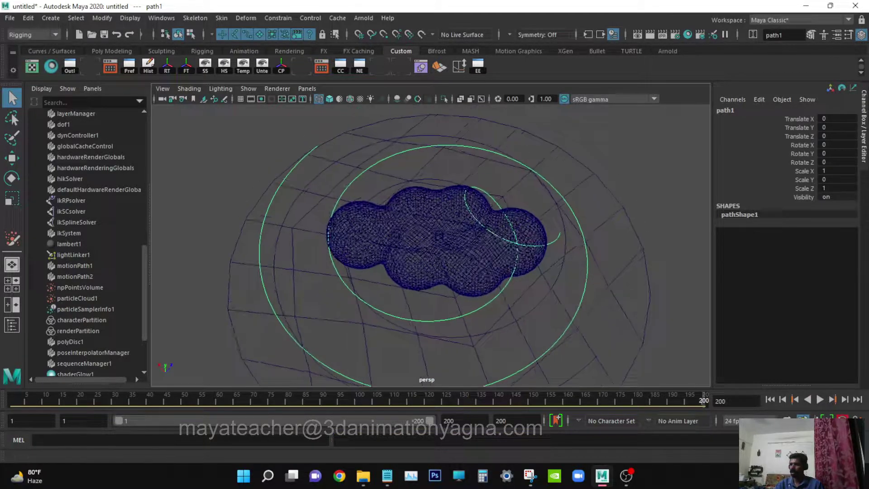
pyautogui.click(769, 400)
pyautogui.click(821, 399)
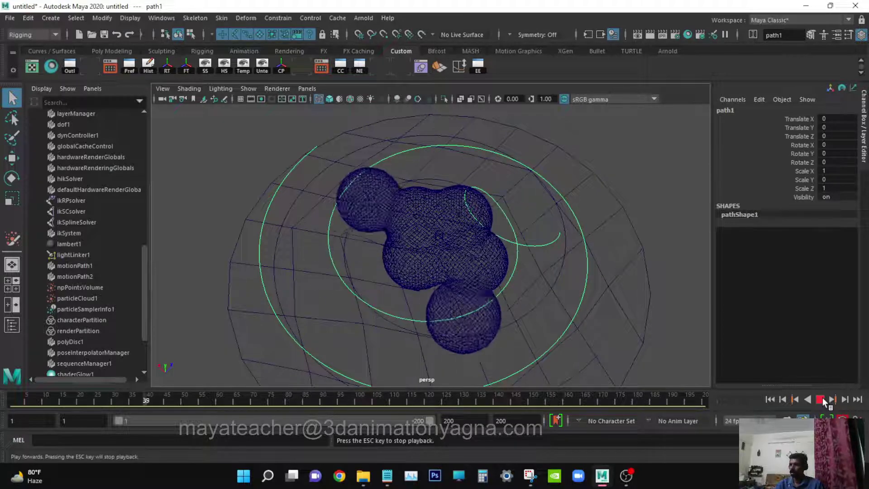
pyautogui.click(821, 400)
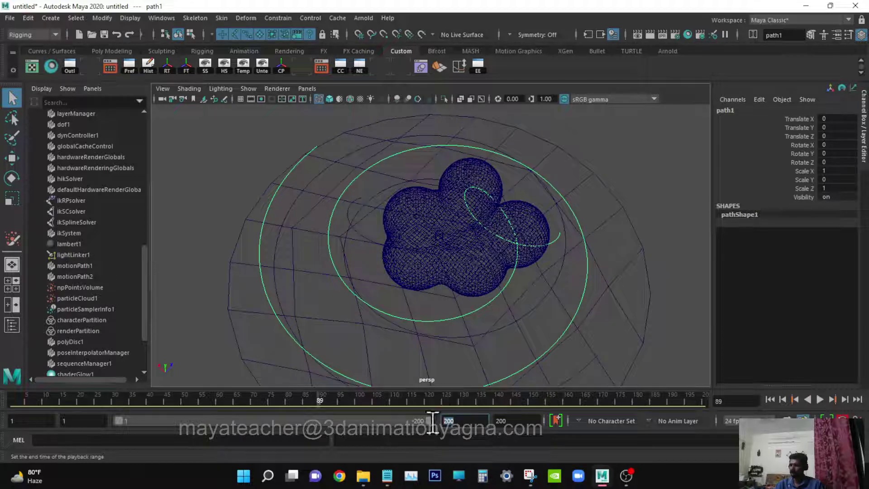
# Step: Extend the playback range to end at frame 250 and review the animation through to the last frame
pyautogui.write('250')
pyautogui.press('Return')
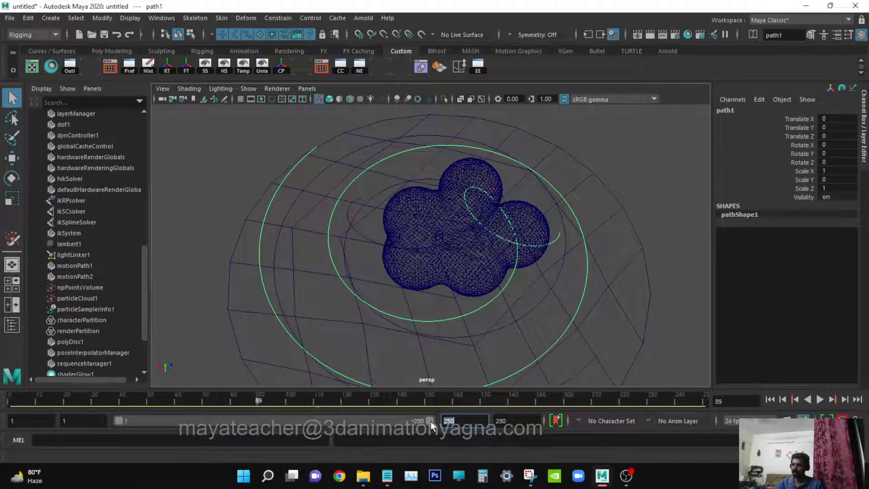
pyautogui.moveTo(300, 394); pyautogui.dragTo(715, 371)
pyautogui.moveTo(813, 367); pyautogui.dragTo(9, 398)
pyautogui.click(821, 399)
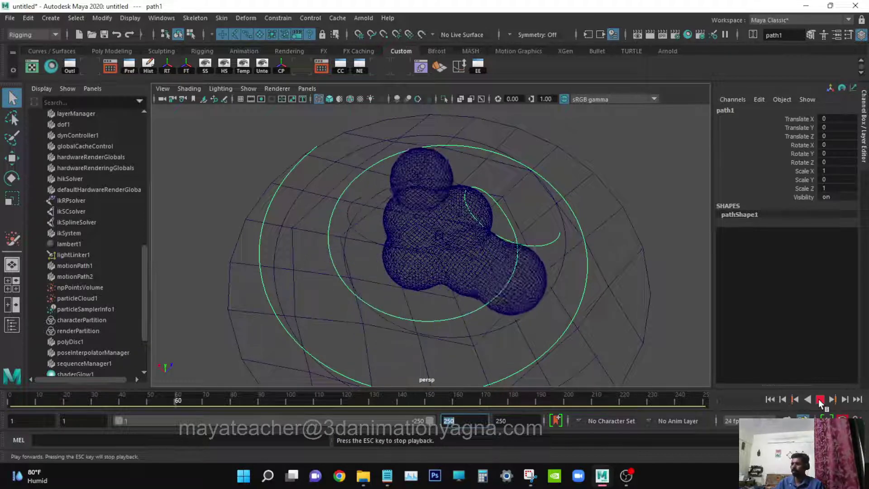
pyautogui.click(821, 402)
pyautogui.moveTo(515, 401); pyautogui.dragTo(728, 384)
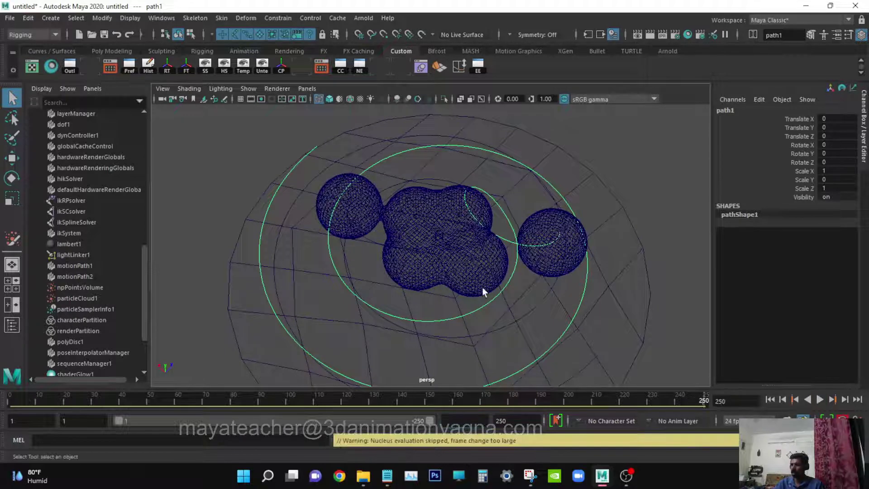
# Step: In the top view at frame 250, move path1's inner end vertex inward until its sphere merges with the central blob
pyautogui.moveTo(447, 291)
pyautogui.mouseDown()
pyautogui.moveTo(501, 304)
pyautogui.moveTo(459, 281)
pyautogui.mouseUp()
pyautogui.hotkey('ctrl', 'z')
pyautogui.press('space')
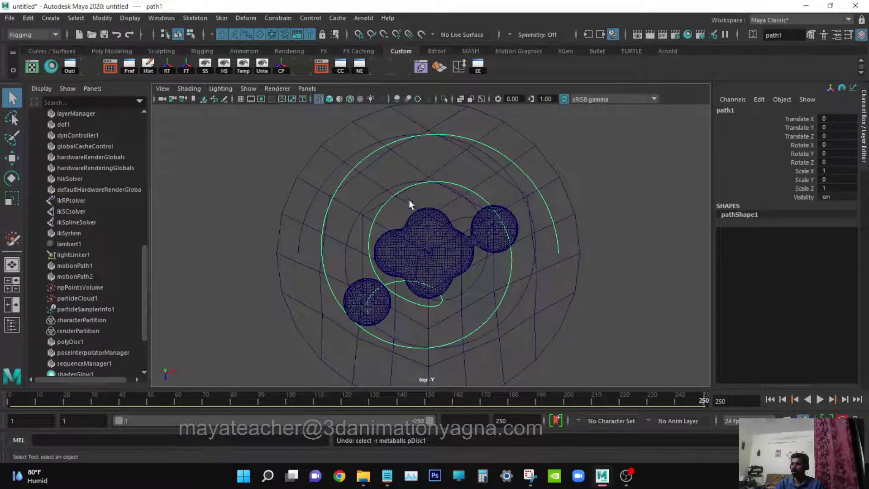
pyautogui.moveTo(454, 184); pyautogui.dragTo(409, 202, button='right')
pyautogui.click(368, 307)
pyautogui.press('w')
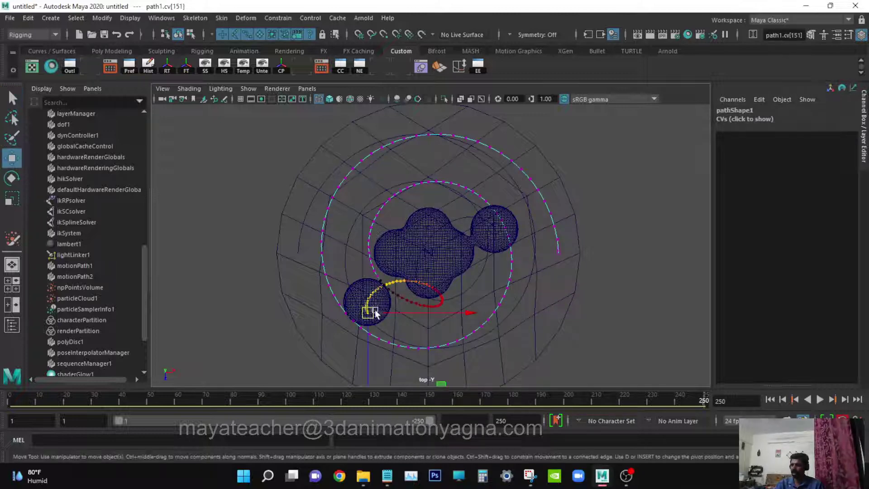
pyautogui.moveTo(369, 305); pyautogui.dragTo(400, 290)
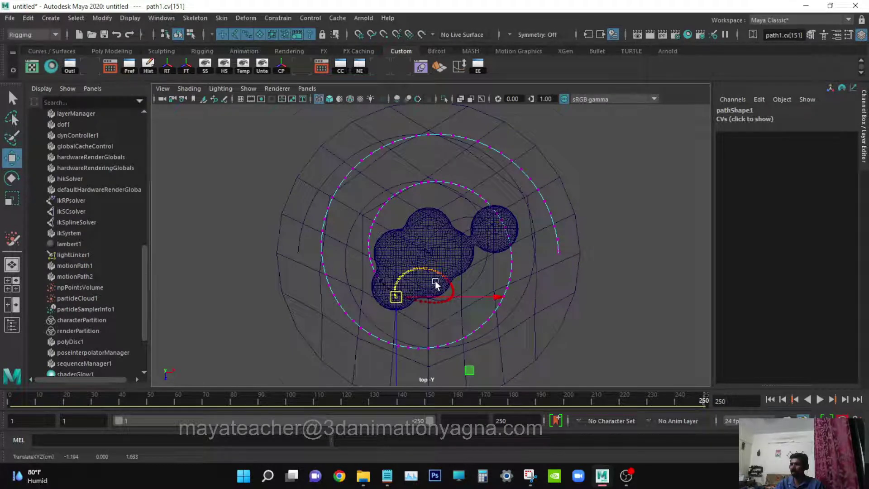
pyautogui.scroll(2, 436, 284)
pyautogui.moveTo(385, 316)
pyautogui.mouseDown()
pyautogui.moveTo(350, 345)
pyautogui.moveTo(387, 318)
pyautogui.mouseUp()
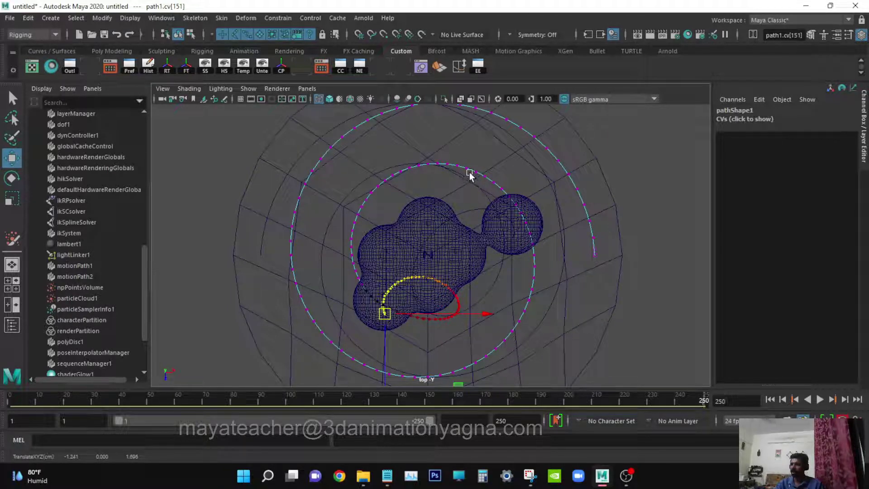
# Step: Select path2's inner end vertex and move it closer to the central blob so its sphere merges too
pyautogui.press('F8')
pyautogui.press('F8')
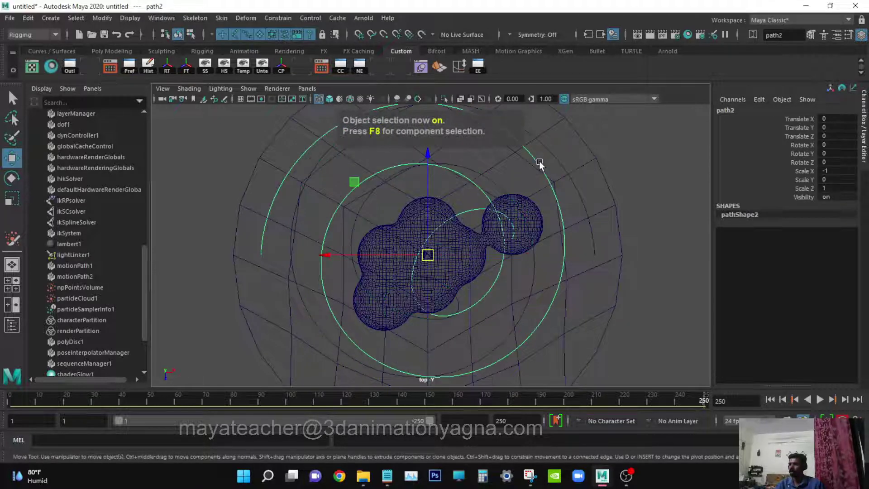
pyautogui.moveTo(538, 163); pyautogui.dragTo(490, 180, button='right')
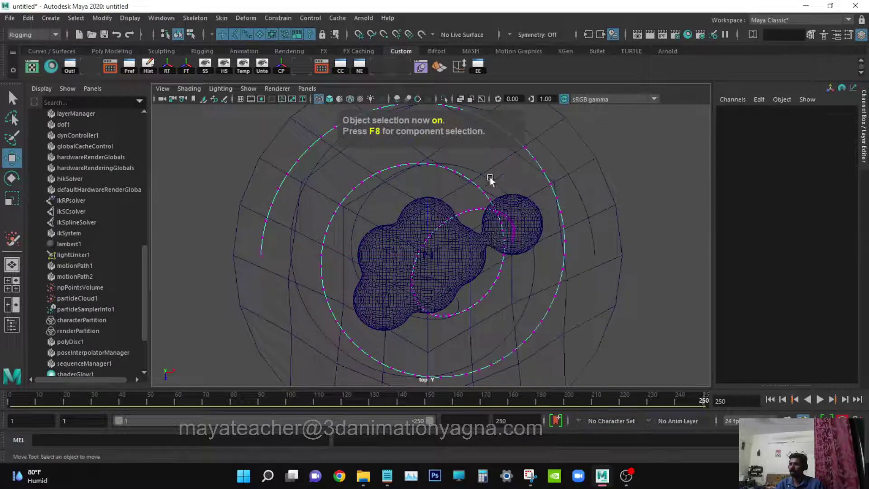
pyautogui.click(513, 239)
pyautogui.moveTo(513, 237); pyautogui.dragTo(535, 222)
pyautogui.press('q')
pyautogui.press('space')
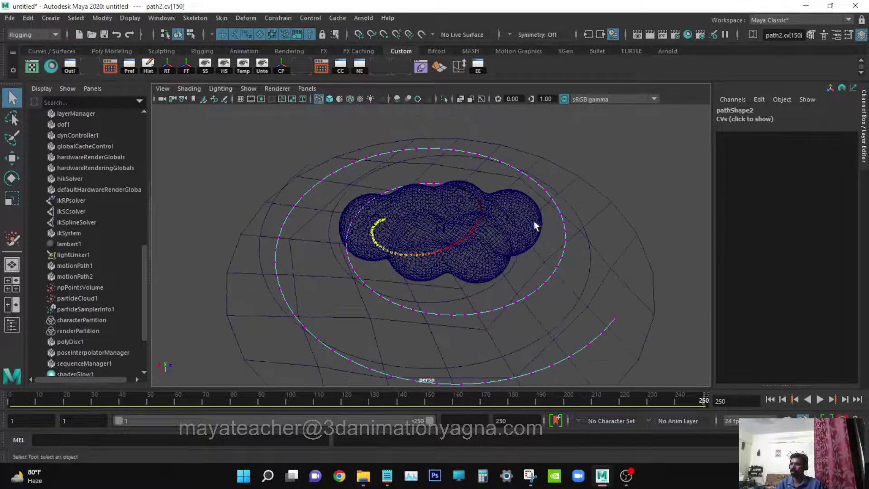
# Step: Turn off Soft Select in the Move Tool settings and close the settings window
pyautogui.click(553, 160)
pyautogui.doubleClick(12, 158)
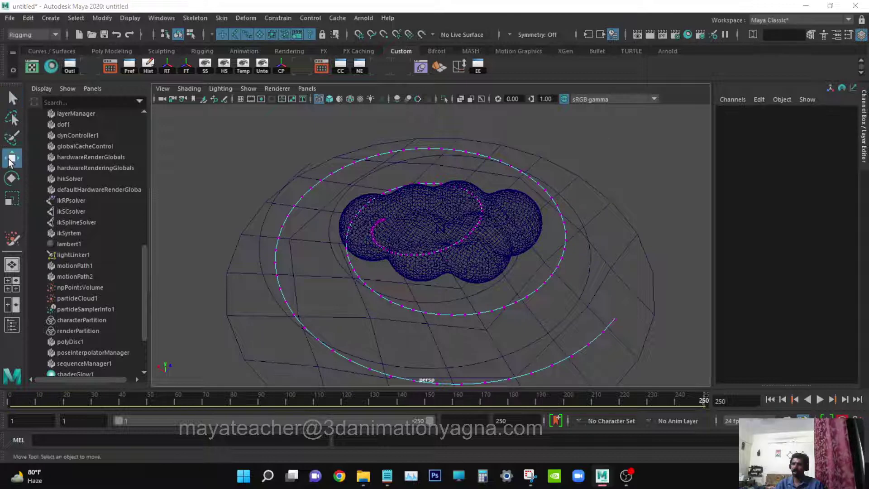
pyautogui.click(563, 272)
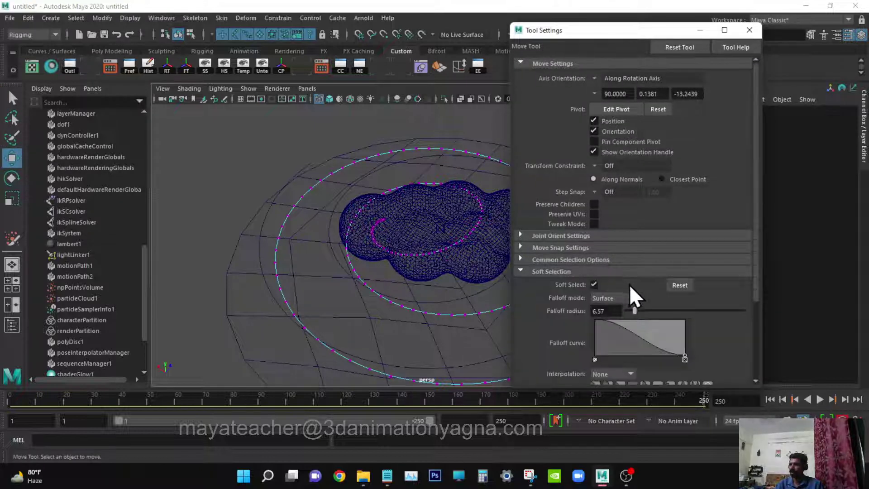
pyautogui.click(594, 284)
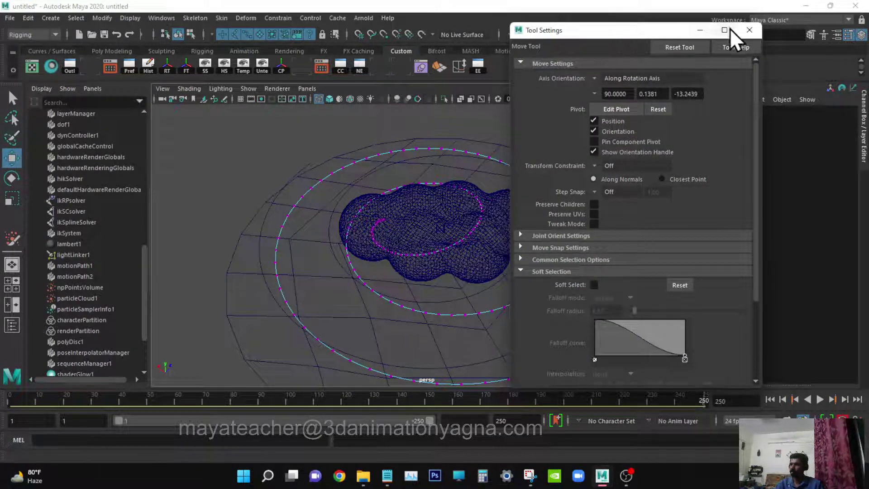
pyautogui.click(750, 29)
# Step: Return to object selection mode and clear the selection of the spiral paths
pyautogui.keyDown('alt'); pyautogui.moveTo(444, 239); pyautogui.dragTo(452, 237); pyautogui.keyUp('alt')
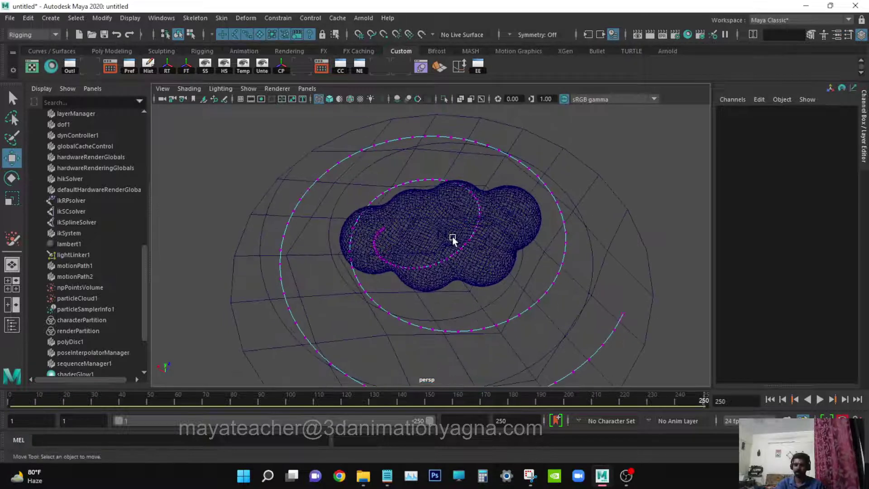
pyautogui.press('F8')
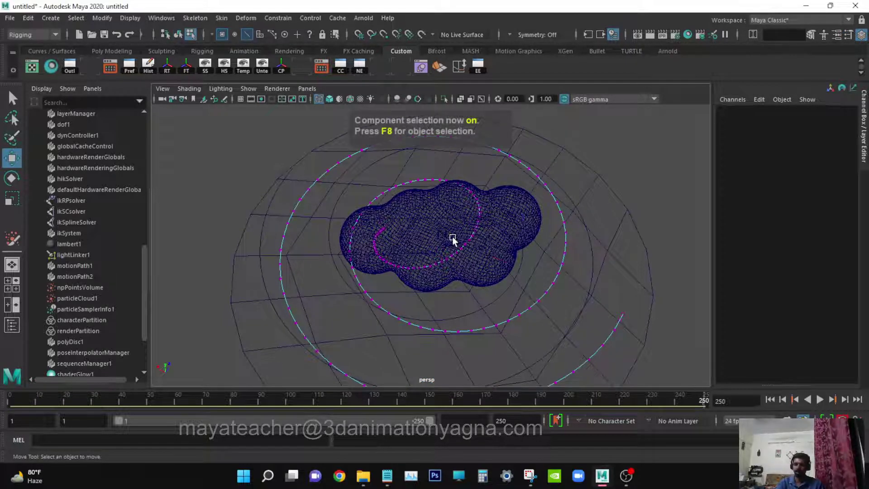
pyautogui.press('F8')
pyautogui.scroll(-3, 556, 202)
pyautogui.press('q')
pyautogui.click(596, 170)
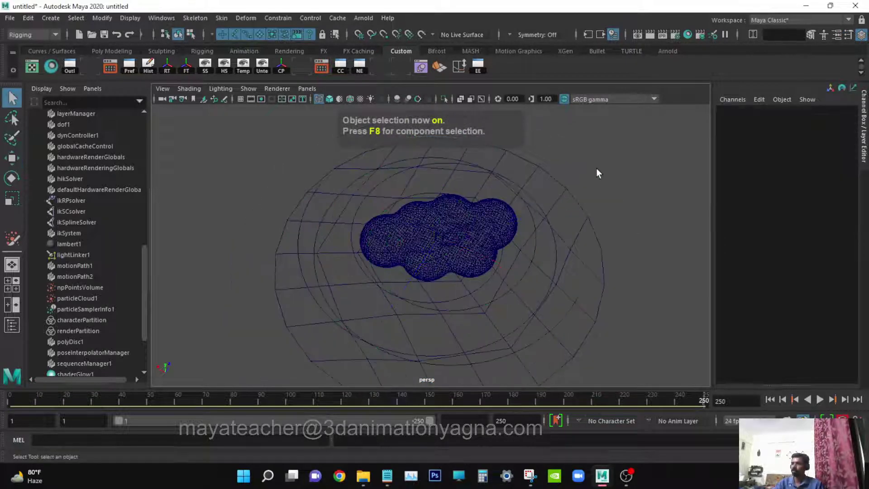
# Step: Play the animation from the first frame to check how the moving spheres merge with the central blob
pyautogui.keyDown('alt'); pyautogui.moveTo(598, 173); pyautogui.dragTo(586, 294); pyautogui.keyUp('alt')
pyautogui.click(770, 400)
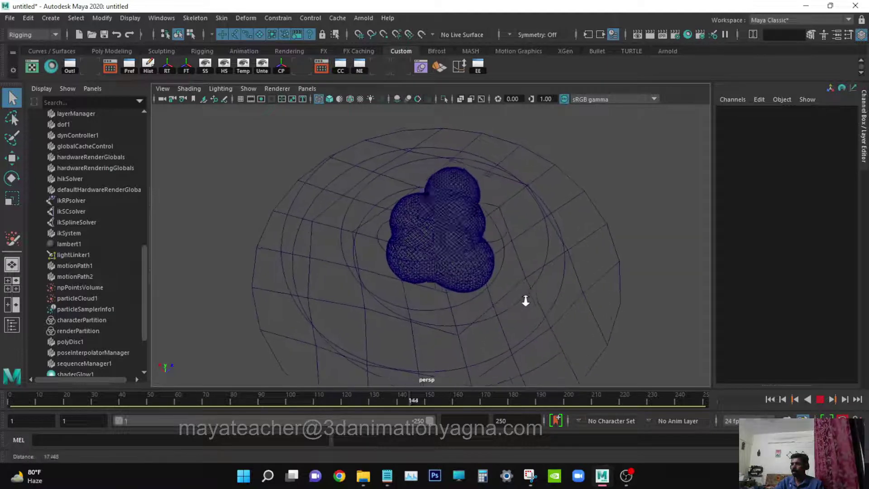
pyautogui.click(821, 399)
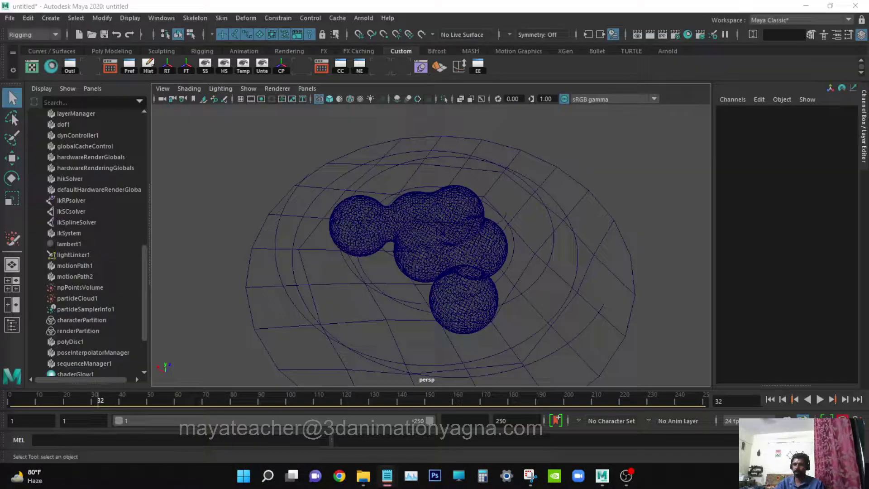
# Step: Scrub the timeline to frame 1 and on to frame 250 to examine how the metaball spheres merge from different angles
pyautogui.keyDown('alt'); pyautogui.moveTo(537, 272); pyautogui.dragTo(556, 270); pyautogui.keyUp('alt')
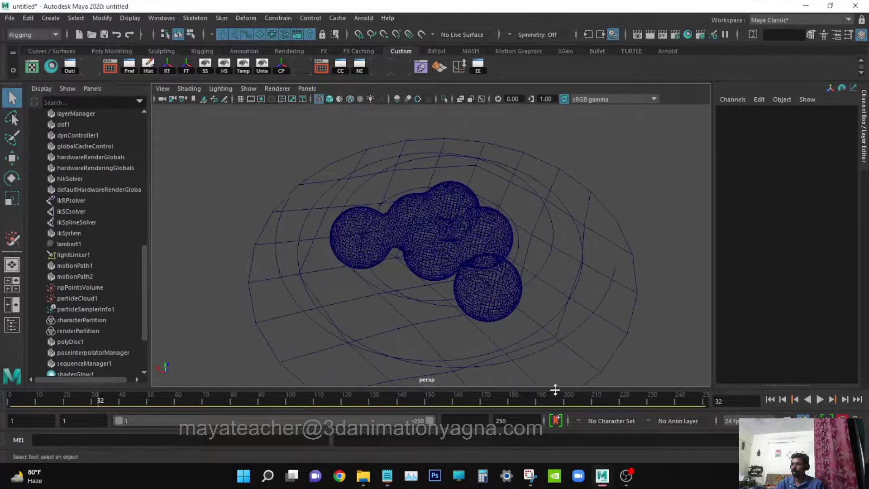
pyautogui.moveTo(553, 401); pyautogui.dragTo(12, 410)
pyautogui.keyDown('alt'); pyautogui.moveTo(457, 268); pyautogui.dragTo(283, 337); pyautogui.keyUp('alt')
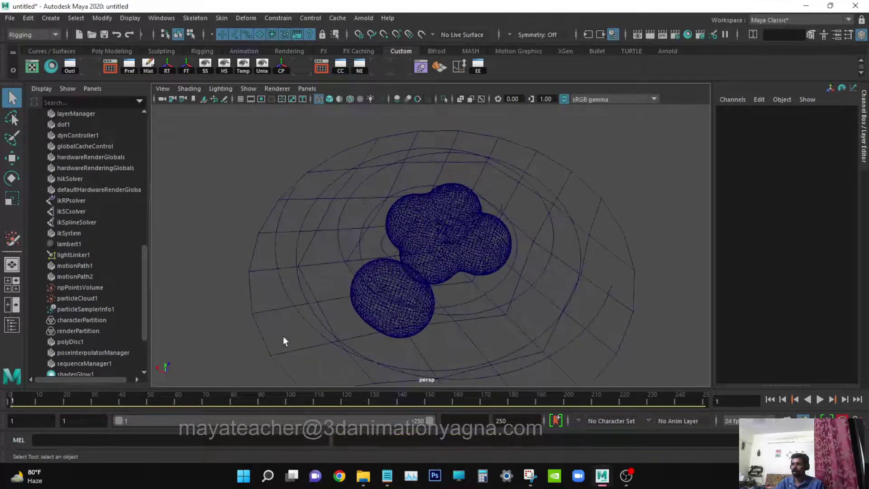
pyautogui.moveTo(17, 397); pyautogui.dragTo(824, 373)
pyautogui.keyDown('alt'); pyautogui.moveTo(453, 275); pyautogui.dragTo(439, 282); pyautogui.keyUp('alt')
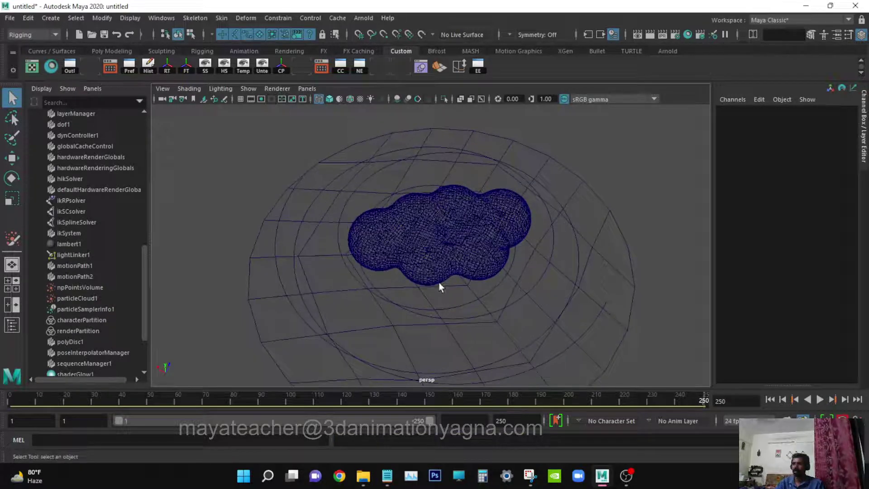
pyautogui.keyDown('alt'); pyautogui.moveTo(462, 243); pyautogui.dragTo(402, 326); pyautogui.keyUp('alt')
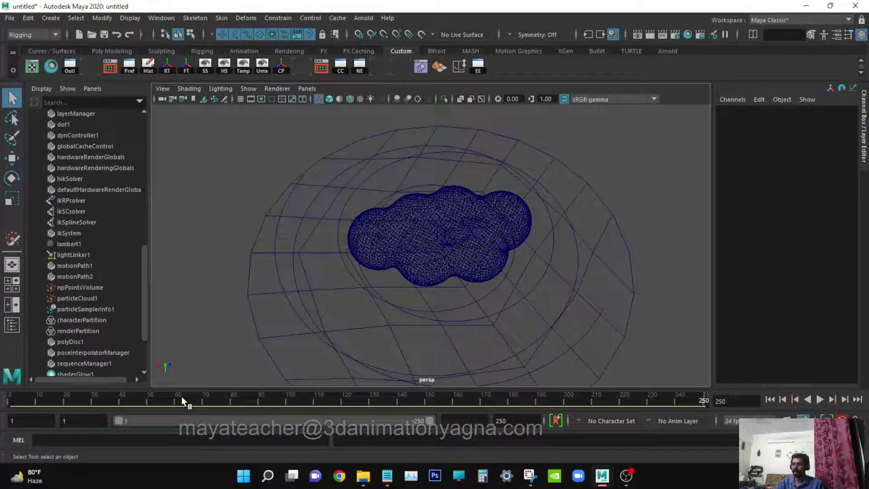
pyautogui.keyDown('alt'); pyautogui.moveTo(399, 281); pyautogui.dragTo(406, 273); pyautogui.keyUp('alt')
pyautogui.keyDown('alt'); pyautogui.moveTo(440, 314); pyautogui.dragTo(349, 219); pyautogui.keyUp('alt')
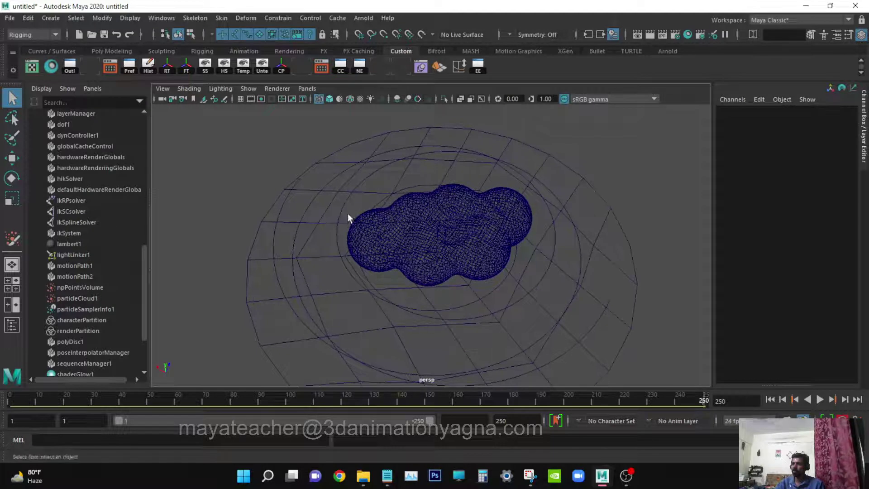
# Step: Create a polygon plane at the origin and scale it uniformly to about 10.5 around the metaballs
pyautogui.click(56, 22)
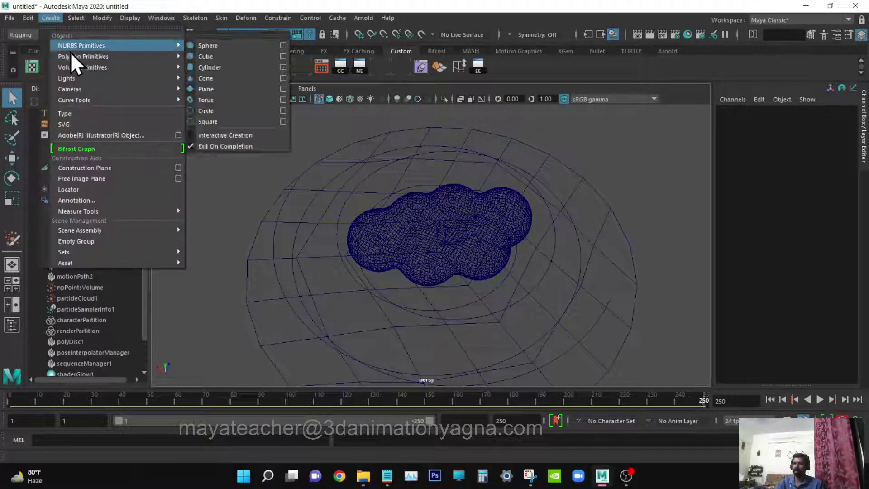
pyautogui.moveTo(75, 56)
pyautogui.click(236, 109)
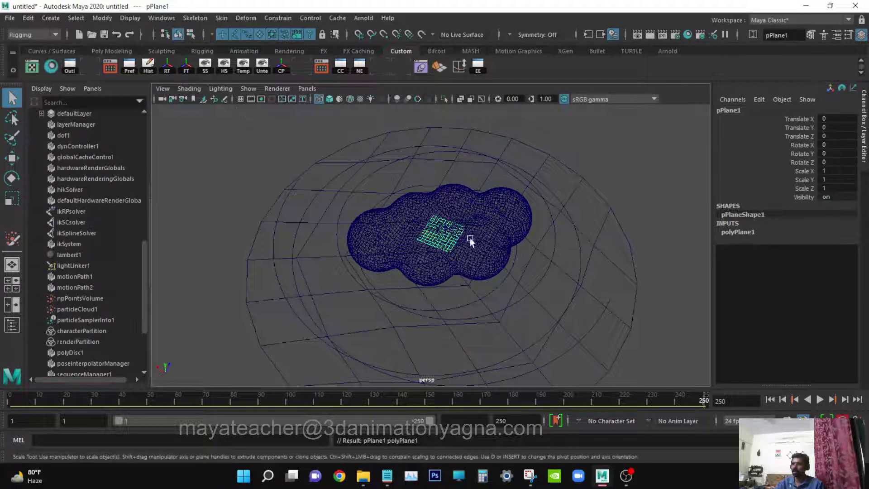
pyautogui.press('r')
pyautogui.moveTo(443, 234); pyautogui.dragTo(764, 220)
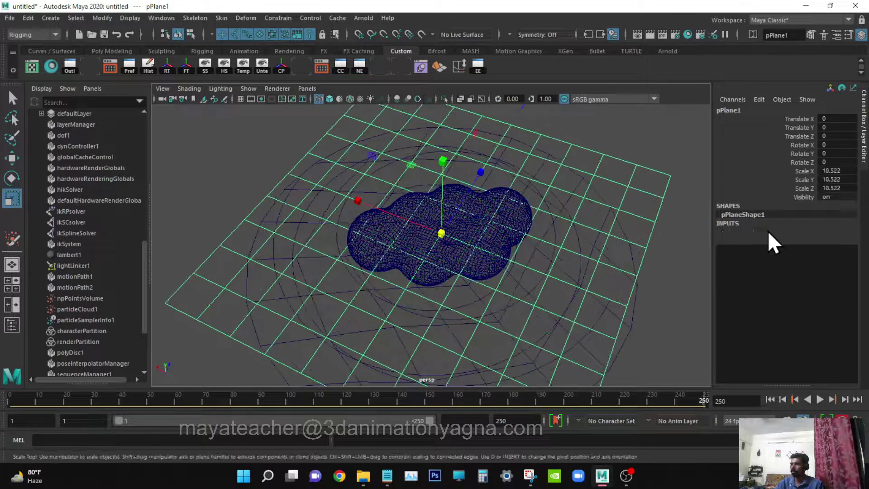
# Step: Set the new plane's width and height subdivisions to 4
pyautogui.click(761, 232)
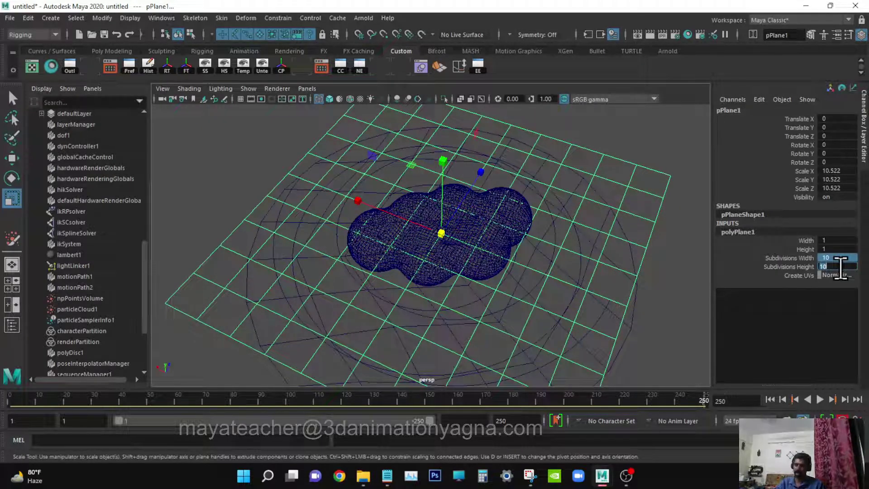
pyautogui.write('4')
pyautogui.press('Return')
pyautogui.moveTo(535, 290)
pyautogui.keyDown('alt'); pyautogui.mouseDown()
pyautogui.moveTo(482, 287)
pyautogui.moveTo(520, 288)
pyautogui.mouseUp(); pyautogui.keyUp('alt')
pyautogui.press('w')
pyautogui.keyDown('alt'); pyautogui.moveTo(465, 282); pyautogui.dragTo(515, 260); pyautogui.keyUp('alt')
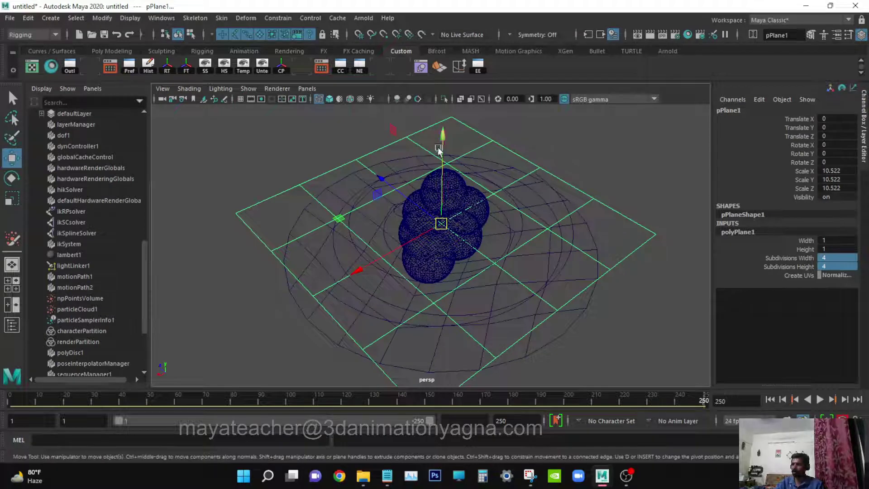
pyautogui.press('q')
pyautogui.keyDown('alt'); pyautogui.moveTo(513, 245); pyautogui.dragTo(501, 289); pyautogui.keyUp('alt')
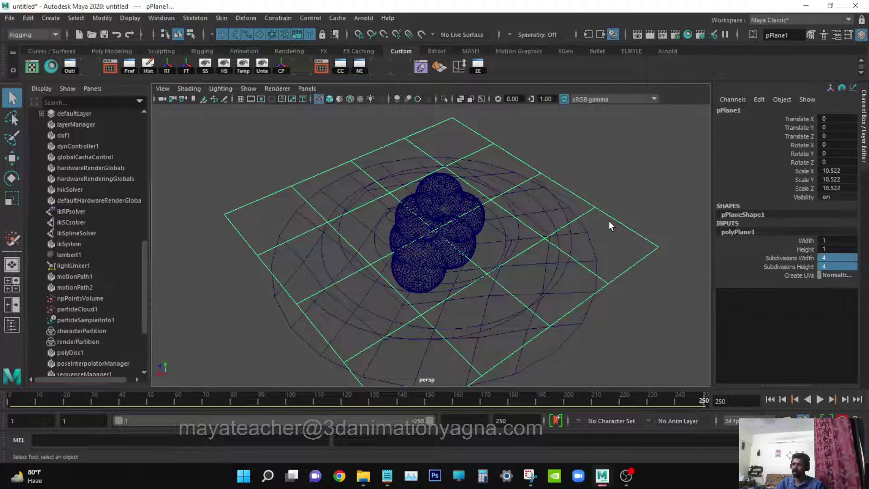
pyautogui.keyDown('alt'); pyautogui.moveTo(539, 259); pyautogui.dragTo(502, 259); pyautogui.keyUp('alt')
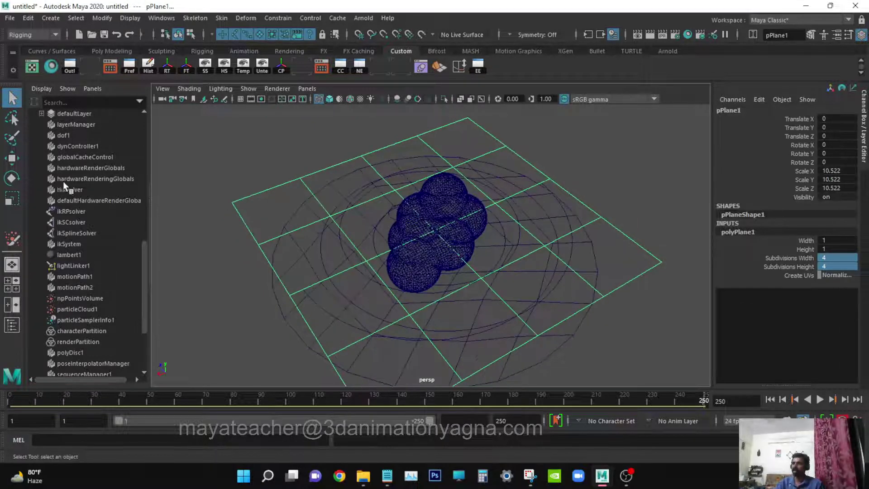
# Step: Limit the Outliner display to DAG objects only
pyautogui.scroll(11, 63, 181)
pyautogui.click(40, 88)
pyautogui.click(58, 111)
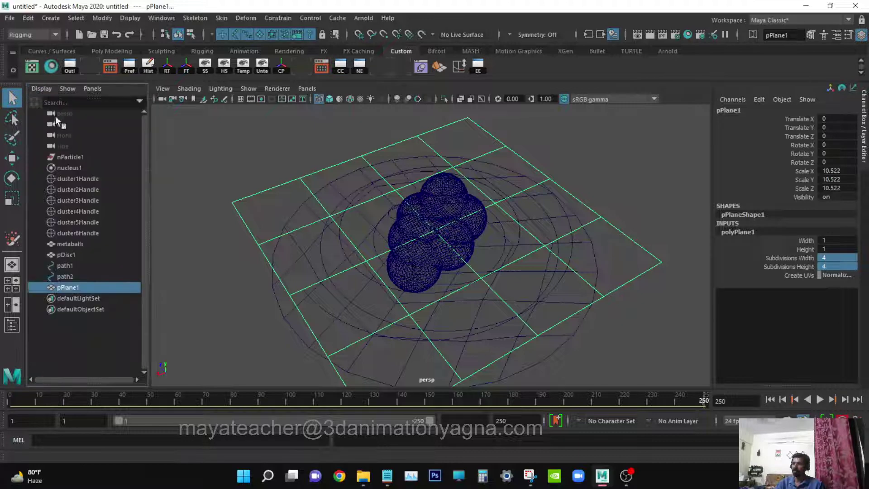
# Step: Select pPlane1 and switch from the rigging tools to the FX tool set
pyautogui.click(87, 247)
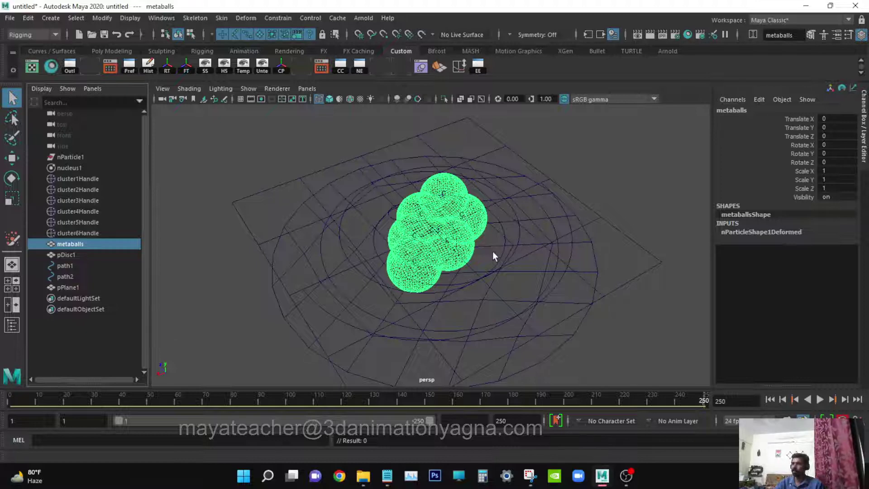
pyautogui.keyDown('alt'); pyautogui.moveTo(482, 268); pyautogui.dragTo(478, 268); pyautogui.keyUp('alt')
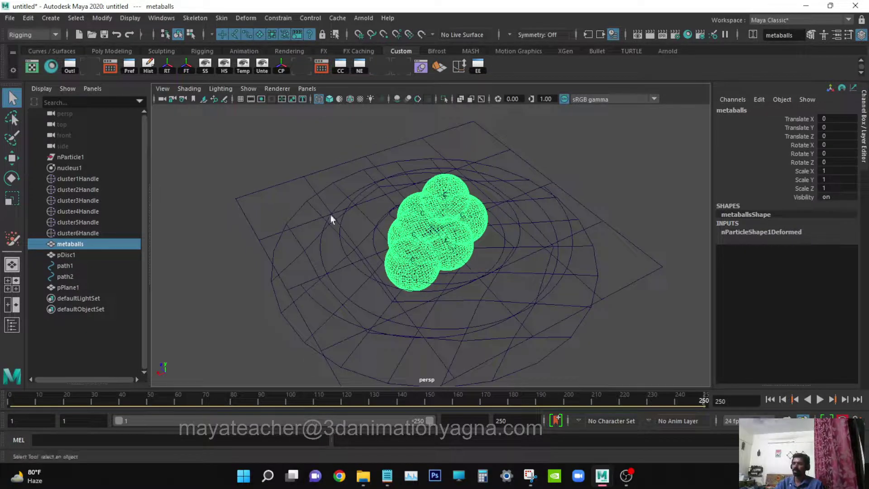
pyautogui.click(271, 194)
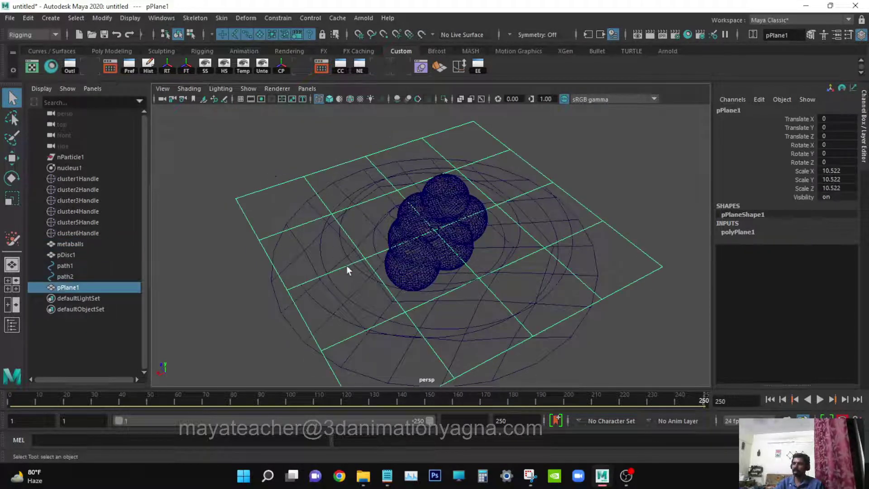
pyautogui.keyDown('alt'); pyautogui.moveTo(348, 267); pyautogui.dragTo(355, 267); pyautogui.keyUp('alt')
pyautogui.keyDown('alt'); pyautogui.moveTo(426, 275); pyautogui.dragTo(416, 272); pyautogui.keyUp('alt')
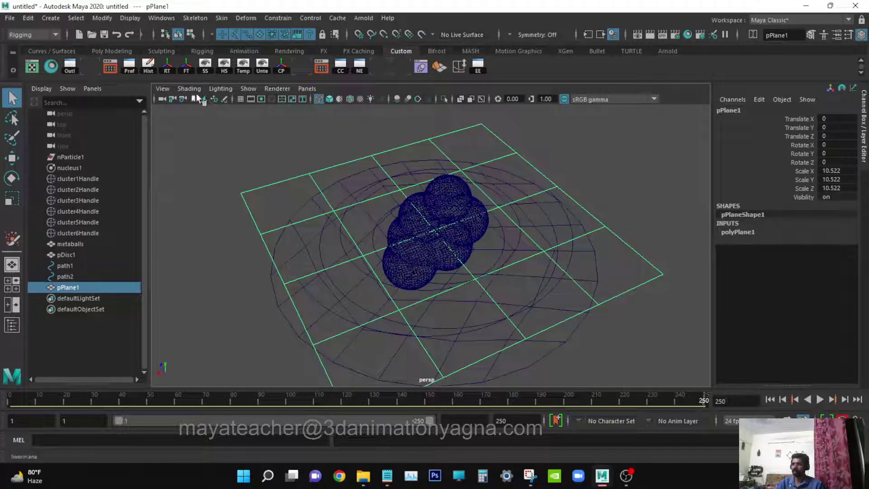
pyautogui.click(36, 35)
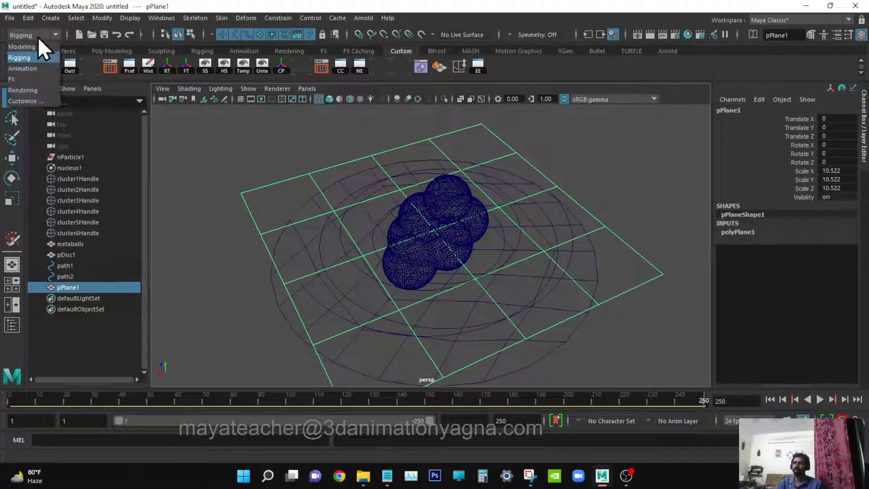
pyautogui.click(38, 55)
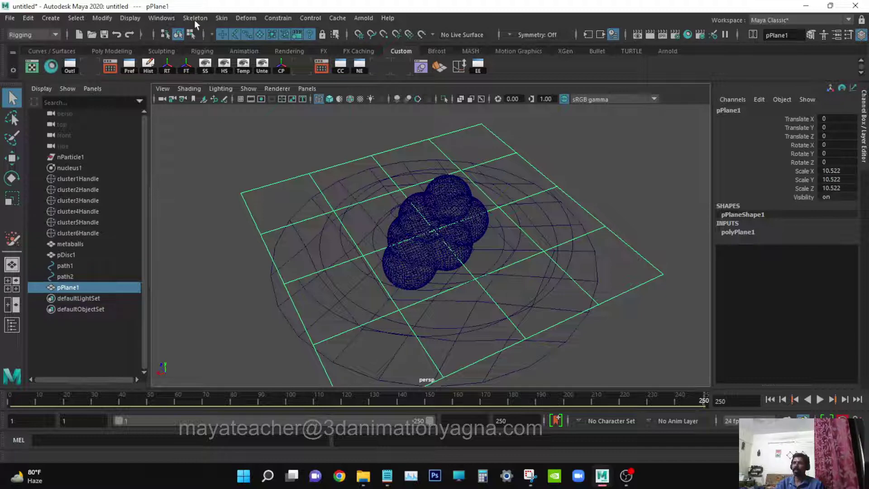
pyautogui.click(245, 19)
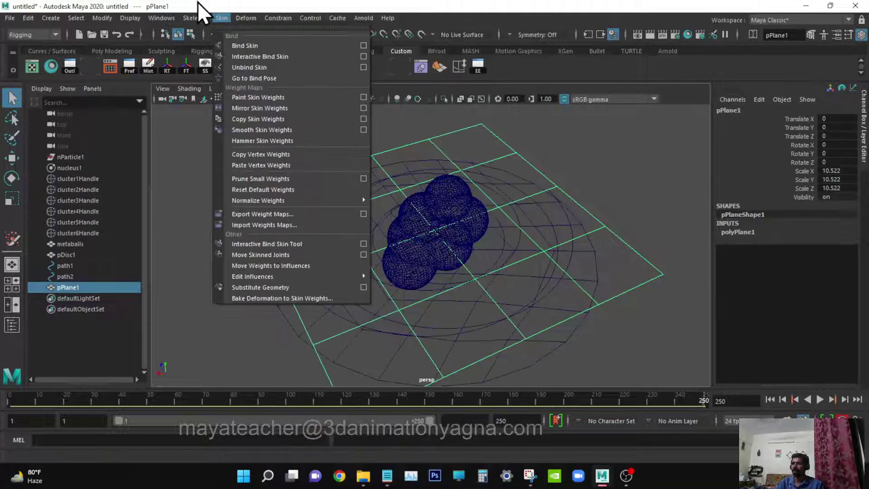
pyautogui.click(197, 2)
pyautogui.click(14, 37)
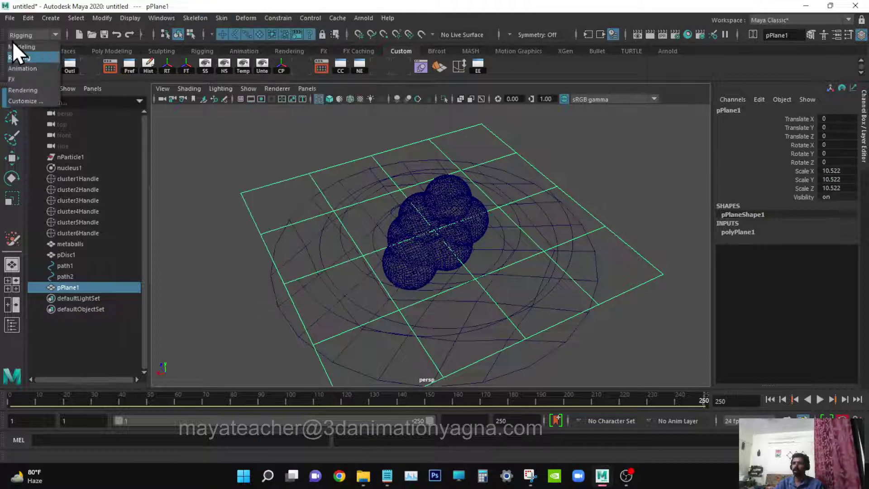
pyautogui.click(33, 79)
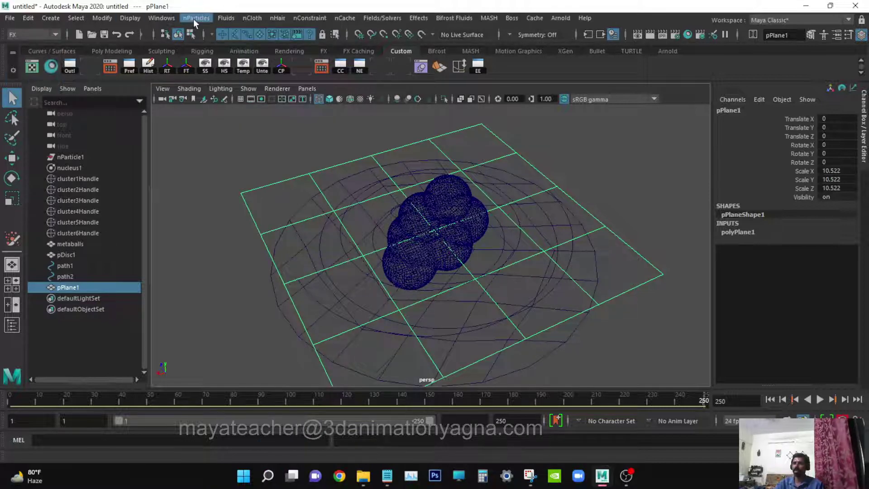
# Step: Make the plane an nParticle soft body with reset options, using Duplicate, make original soft, the non-soft copy hidden and set as goal at weight 0.5
pyautogui.click(194, 18)
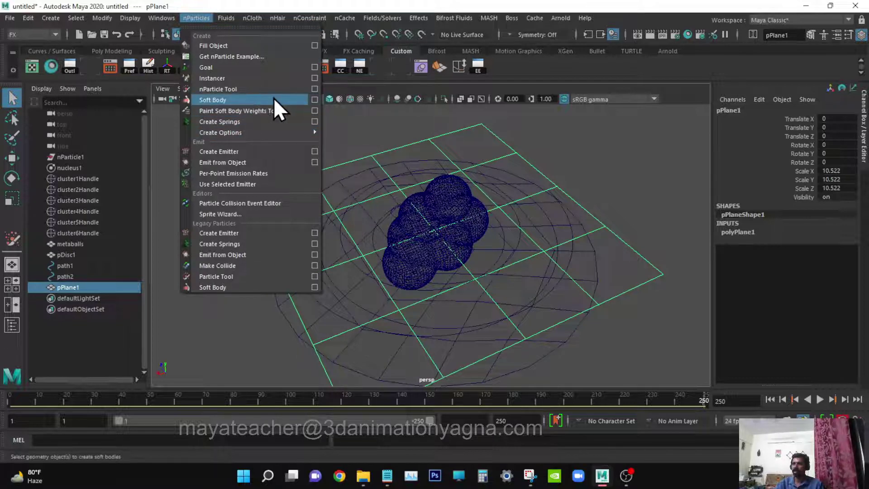
pyautogui.click(316, 99)
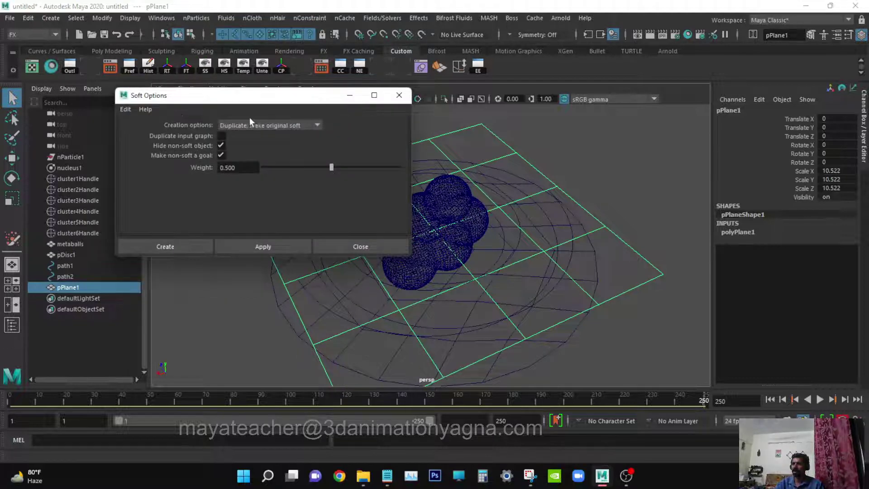
pyautogui.click(127, 110)
pyautogui.click(138, 132)
pyautogui.click(233, 128)
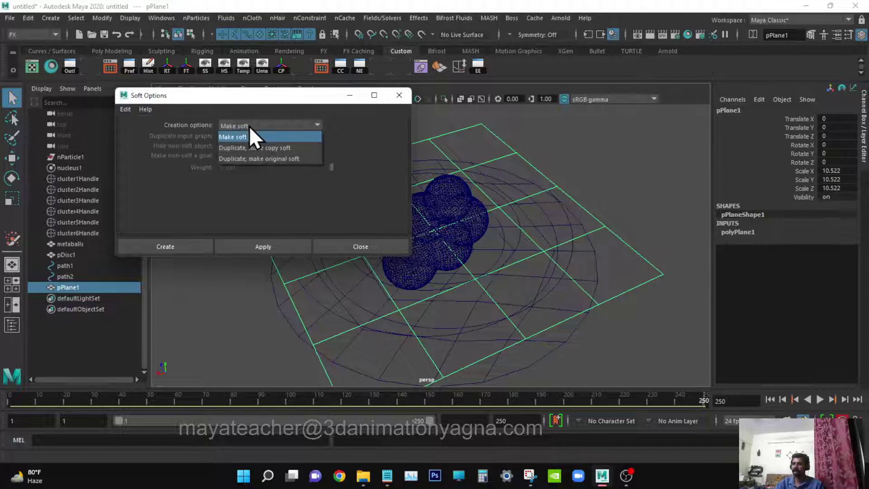
pyautogui.click(277, 159)
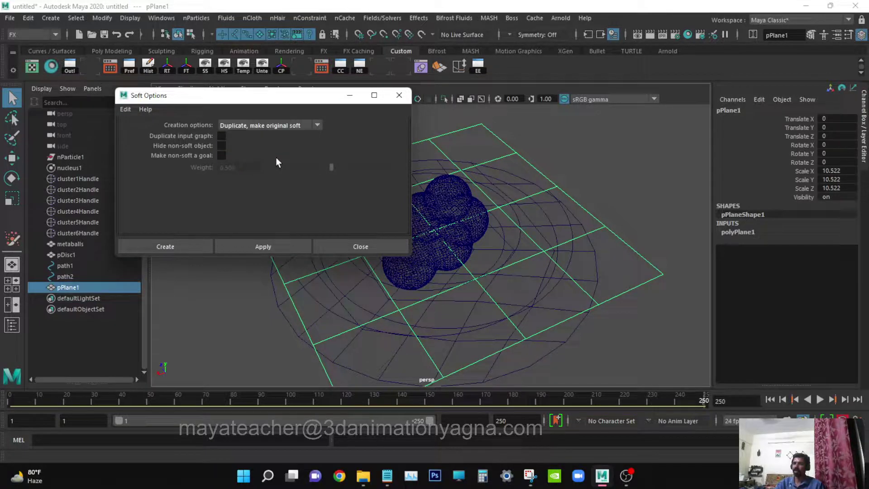
pyautogui.click(220, 146)
pyautogui.click(221, 156)
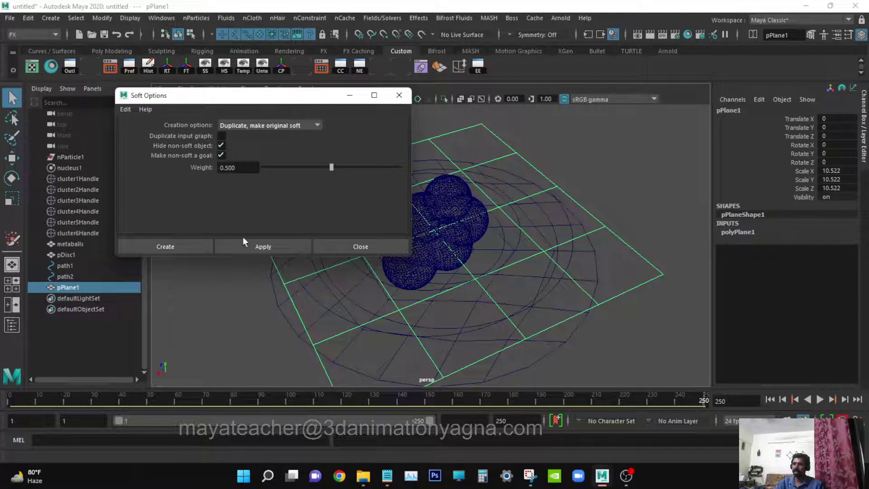
pyautogui.click(170, 248)
# Step: Play the animation from frame 1 to check how the soft body plane behaves with the moving metaballs, stopping back at frame 1
pyautogui.keyDown('alt'); pyautogui.moveTo(413, 275); pyautogui.dragTo(490, 262); pyautogui.keyUp('alt')
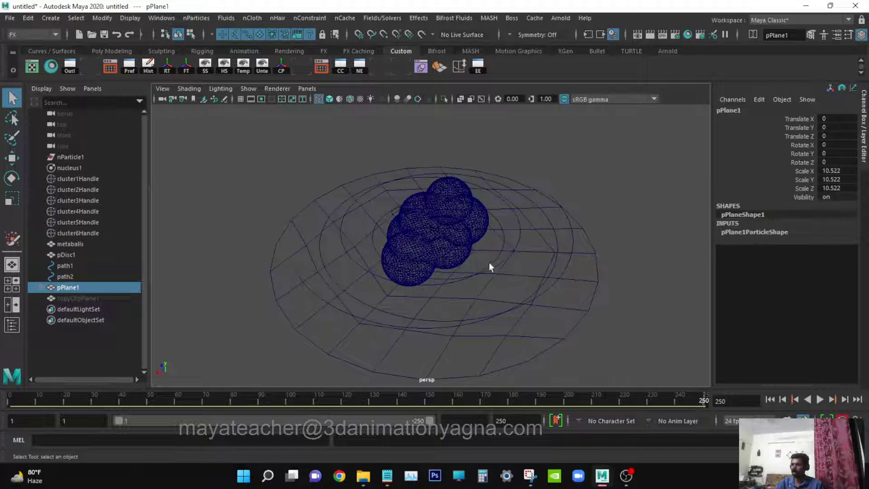
pyautogui.click(770, 400)
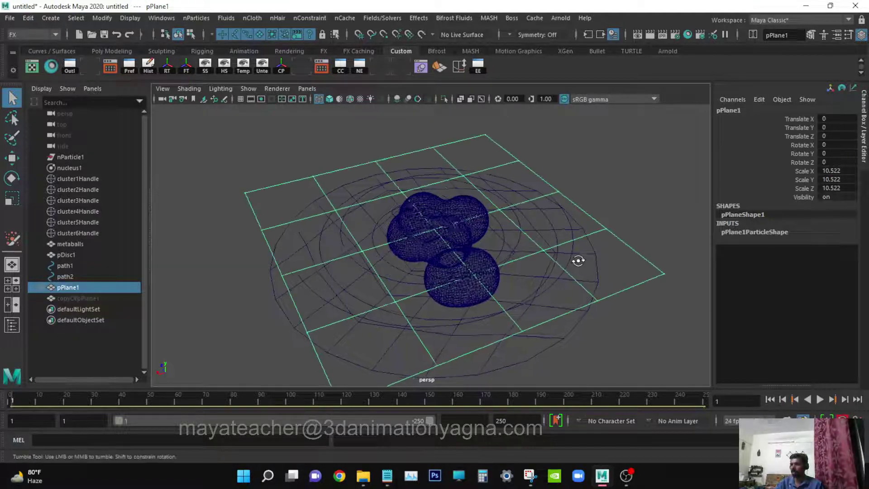
pyautogui.keyDown('alt'); pyautogui.moveTo(576, 260); pyautogui.dragTo(549, 275, button='right'); pyautogui.keyUp('alt')
pyautogui.keyDown('alt'); pyautogui.moveTo(549, 275); pyautogui.dragTo(539, 261, button='middle'); pyautogui.keyUp('alt')
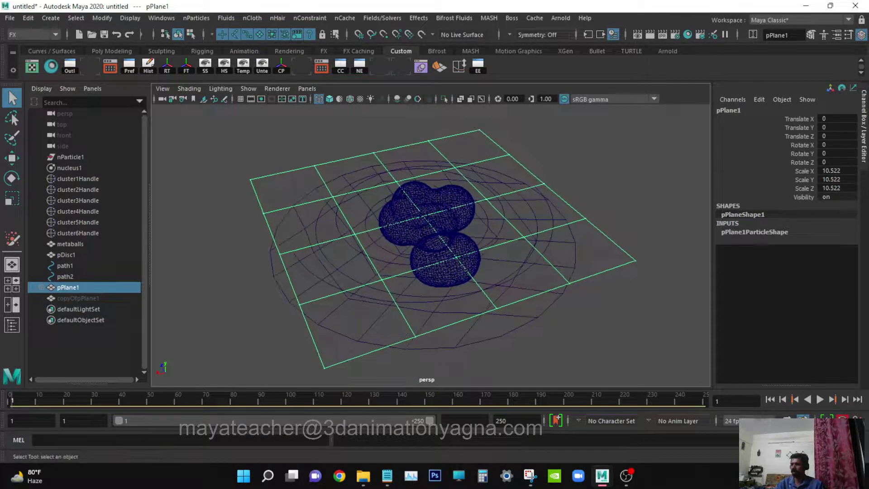
pyautogui.click(821, 400)
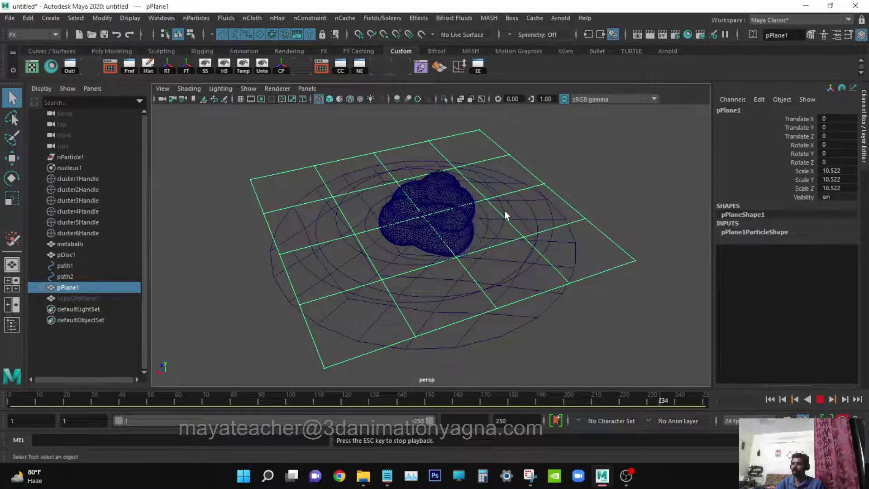
pyautogui.keyDown('alt'); pyautogui.moveTo(504, 210); pyautogui.dragTo(512, 216); pyautogui.keyUp('alt')
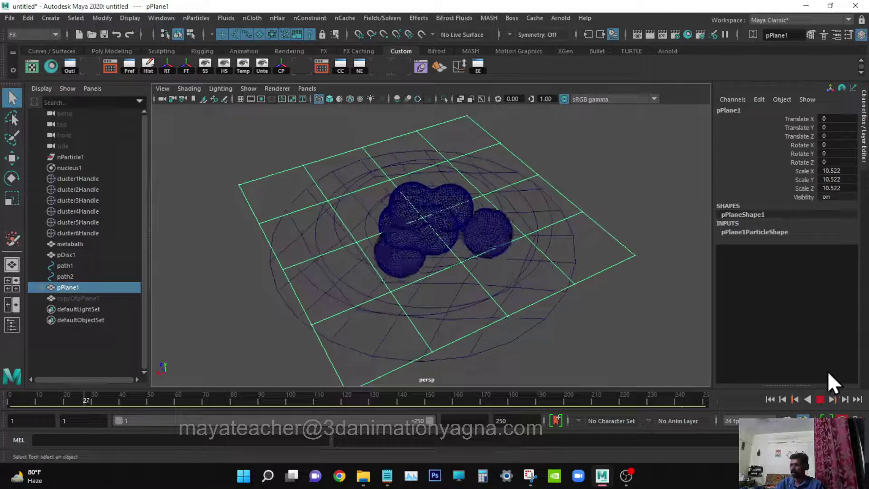
pyautogui.click(821, 399)
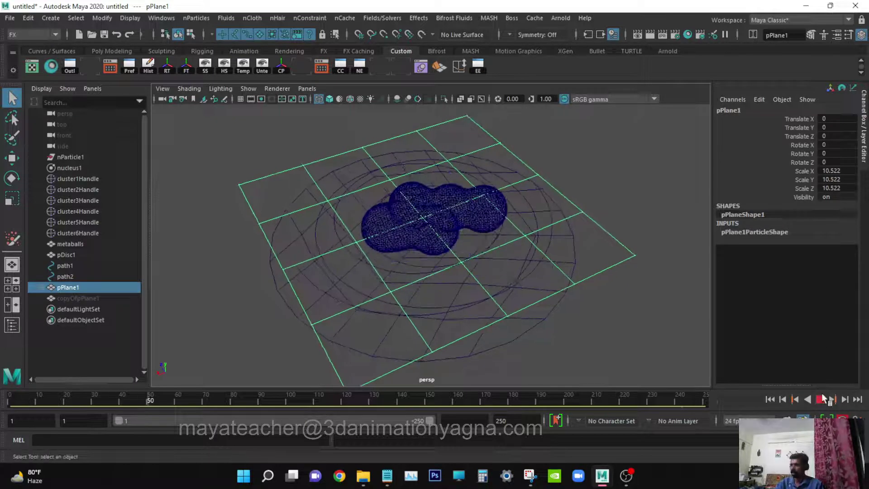
pyautogui.click(770, 400)
# Step: Expand pPlane1 in the Outliner to reveal its child particle object
pyautogui.keyDown('alt'); pyautogui.moveTo(502, 280); pyautogui.dragTo(450, 273); pyautogui.keyUp('alt')
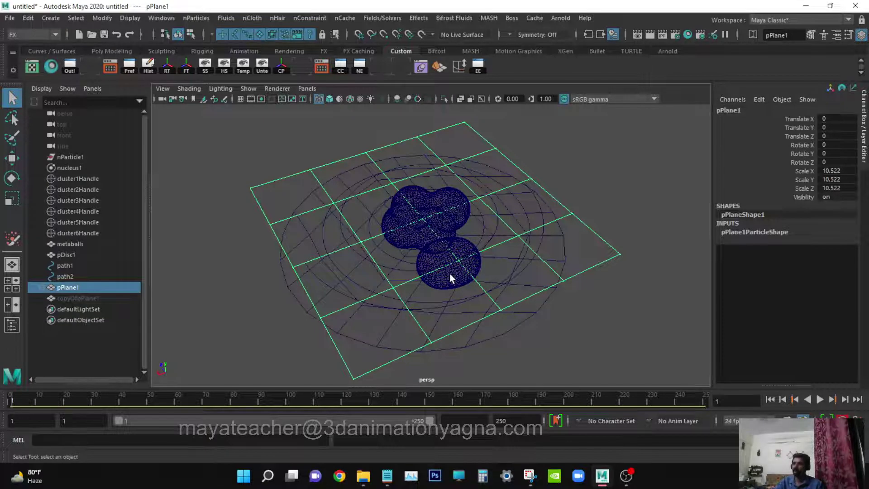
pyautogui.keyDown('alt'); pyautogui.moveTo(450, 273); pyautogui.dragTo(461, 286); pyautogui.keyUp('alt')
pyautogui.click(38, 288)
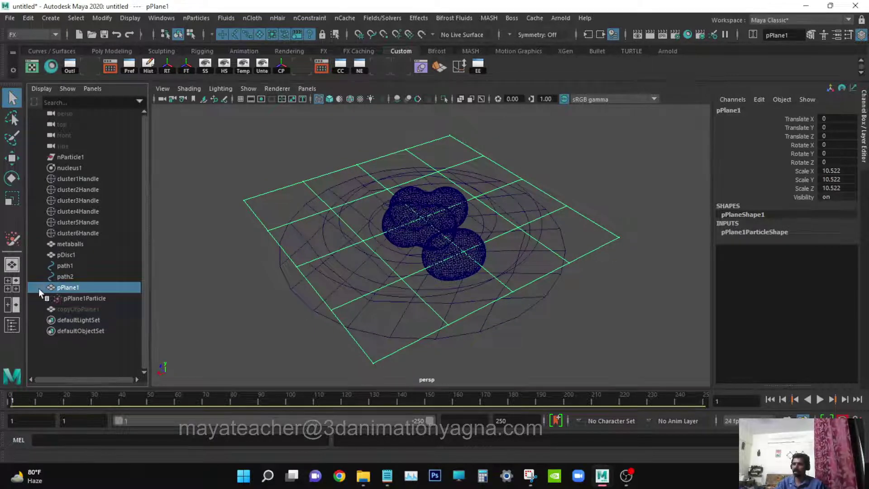
# Step: Rename the soft body plane pPlane1 as wrap_deformer
pyautogui.click(93, 298)
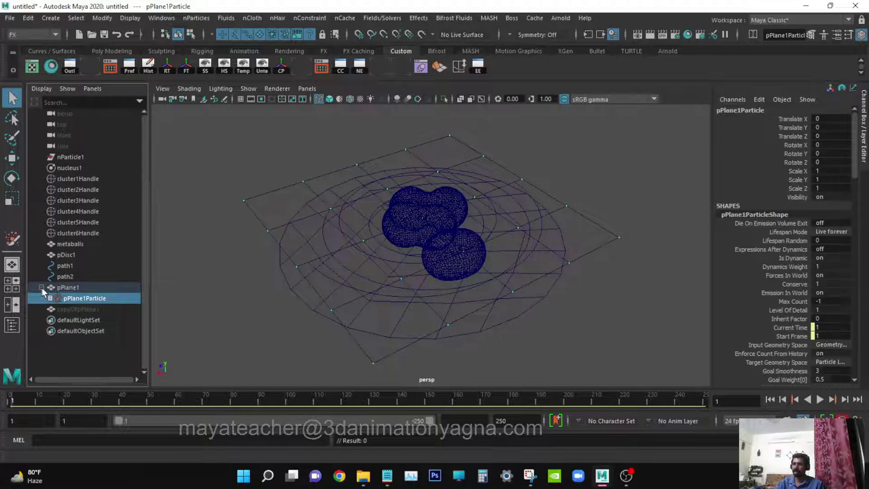
pyautogui.keyDown('alt'); pyautogui.moveTo(350, 263); pyautogui.dragTo(345, 264); pyautogui.keyUp('alt')
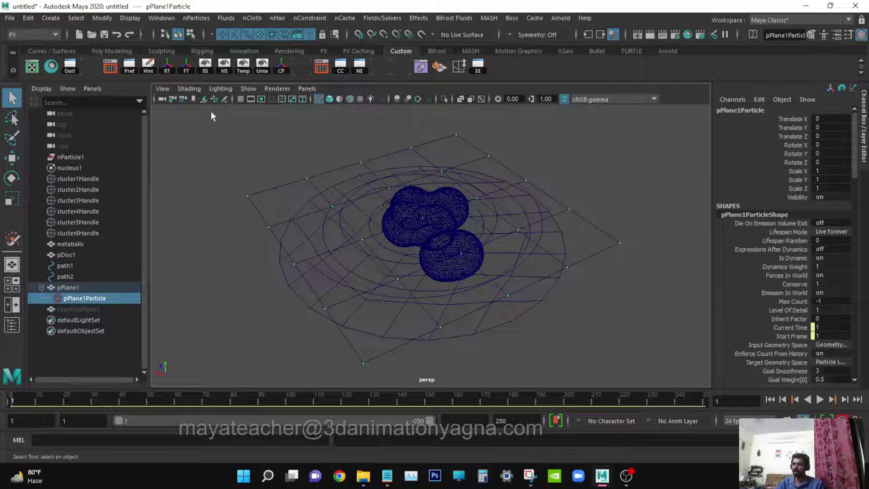
pyautogui.doubleClick(88, 286)
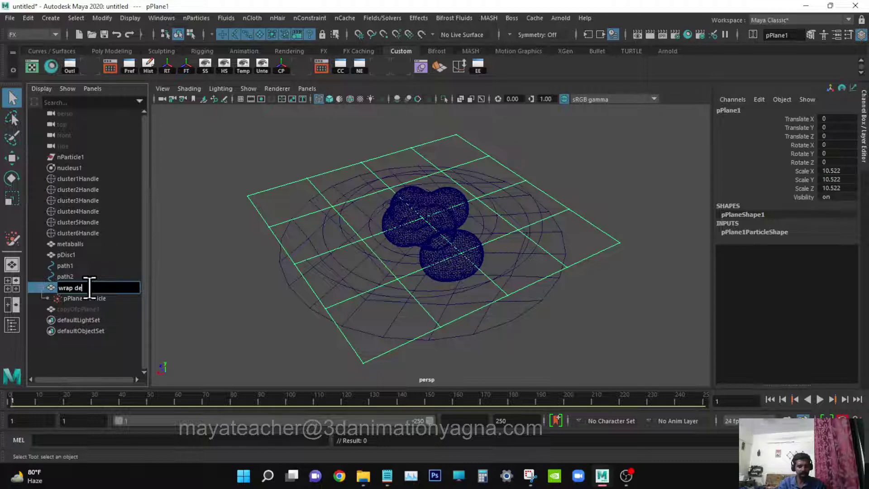
pyautogui.write('wrap_deformer')
pyautogui.press('Return')
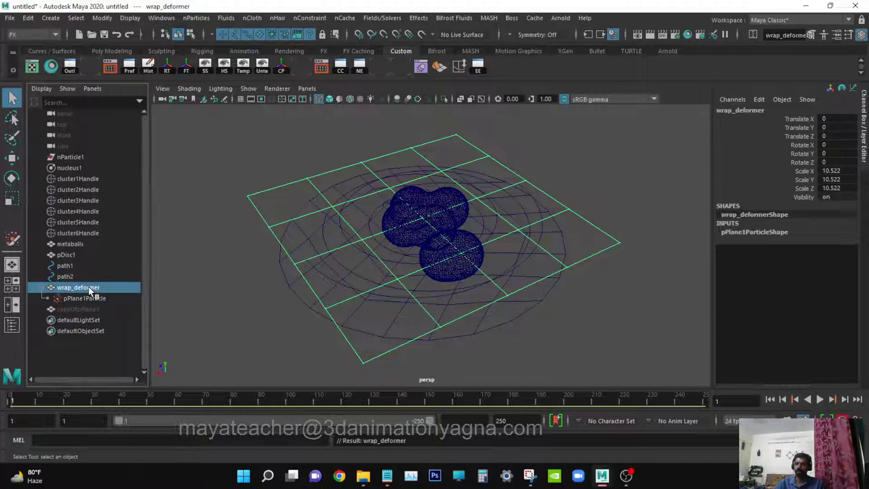
# Step: Add a turbulence field that affects pPlane1Particle under wrap_deformer
pyautogui.click(93, 298)
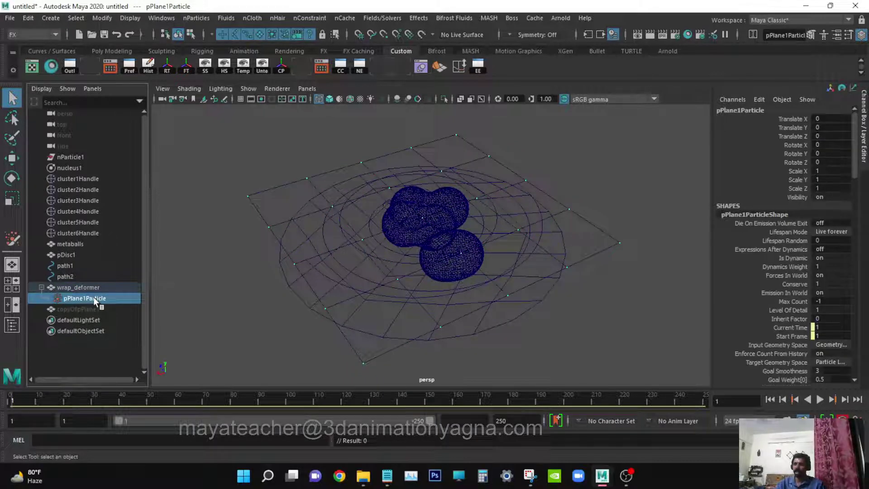
pyautogui.keyDown('alt'); pyautogui.moveTo(285, 254); pyautogui.dragTo(297, 256); pyautogui.keyUp('alt')
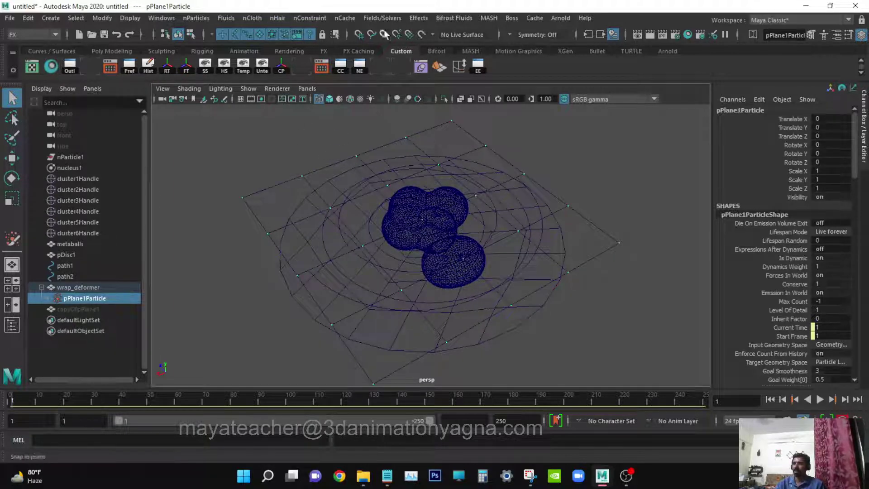
pyautogui.click(395, 19)
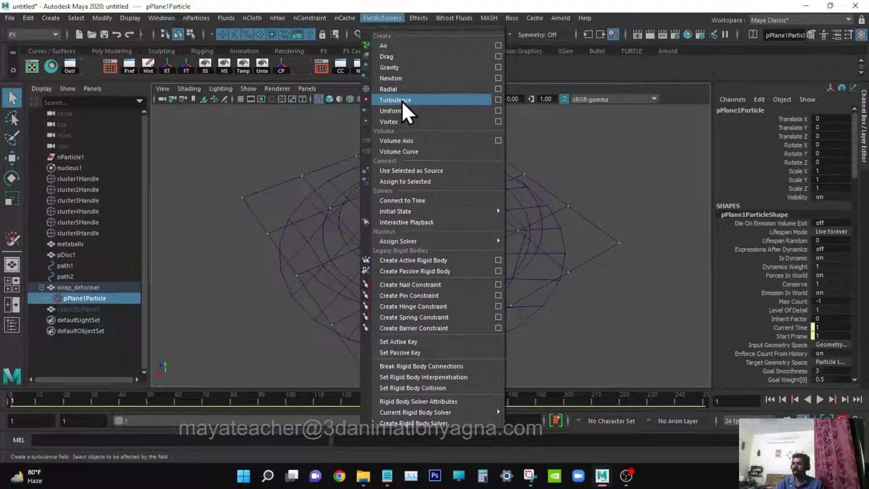
pyautogui.click(416, 99)
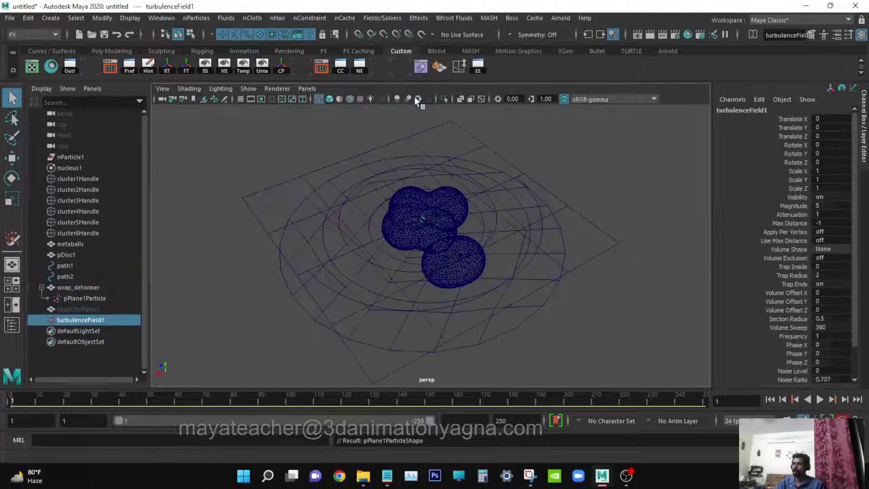
# Step: Set the turbulence field's magnitude to 30, attenuation to 0.1 and frequency to 20
pyautogui.doubleClick(831, 206)
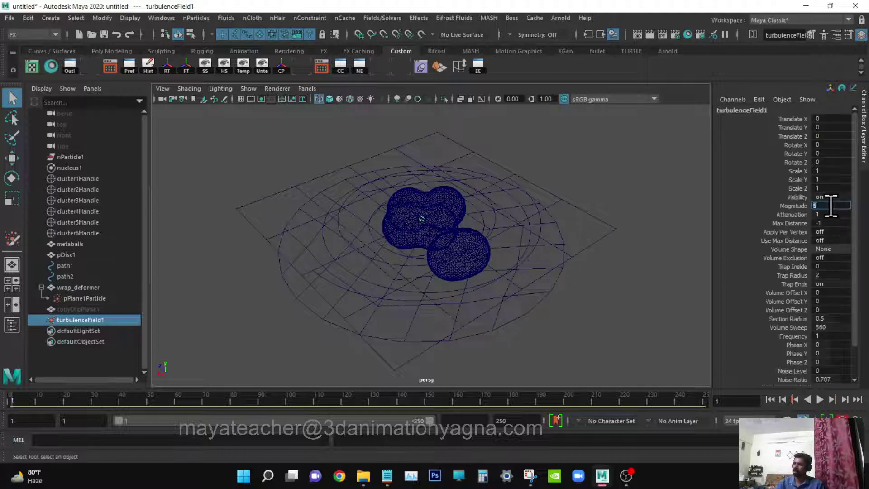
pyautogui.write('30')
pyautogui.press('Tab')
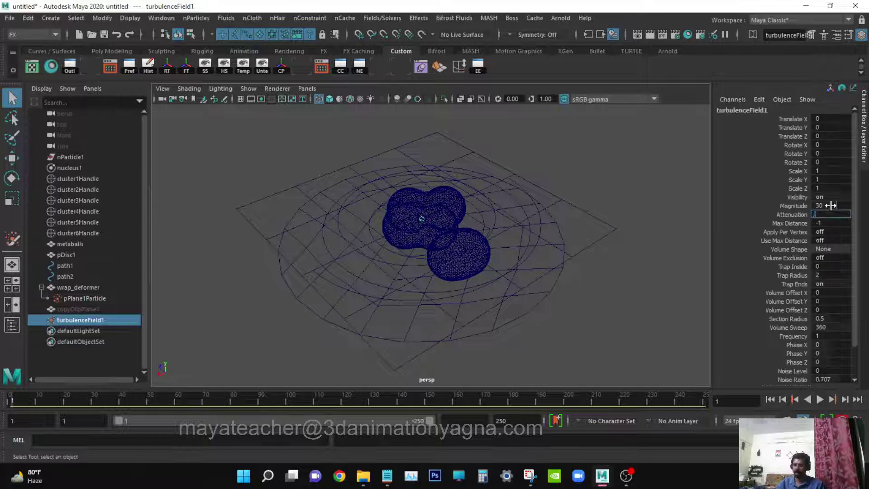
pyautogui.write('0.1')
pyautogui.press('Tab')
pyautogui.scroll(-2, 831, 205)
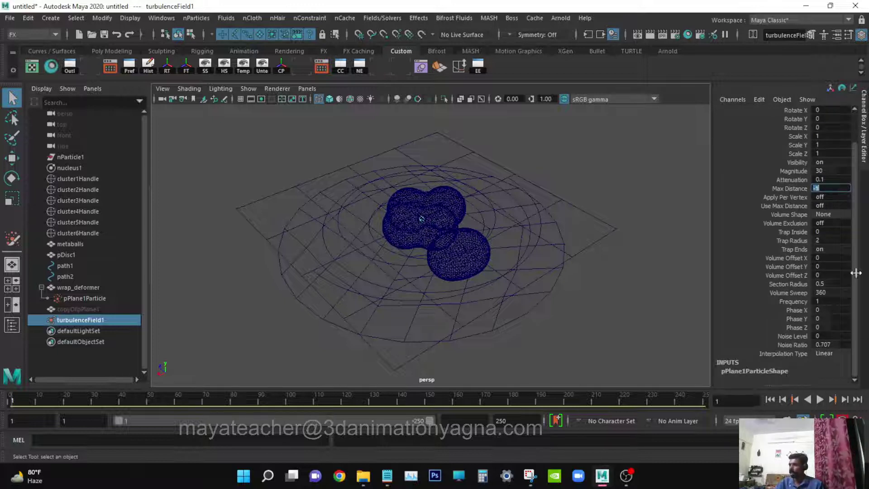
pyautogui.click(838, 299)
pyautogui.write('20')
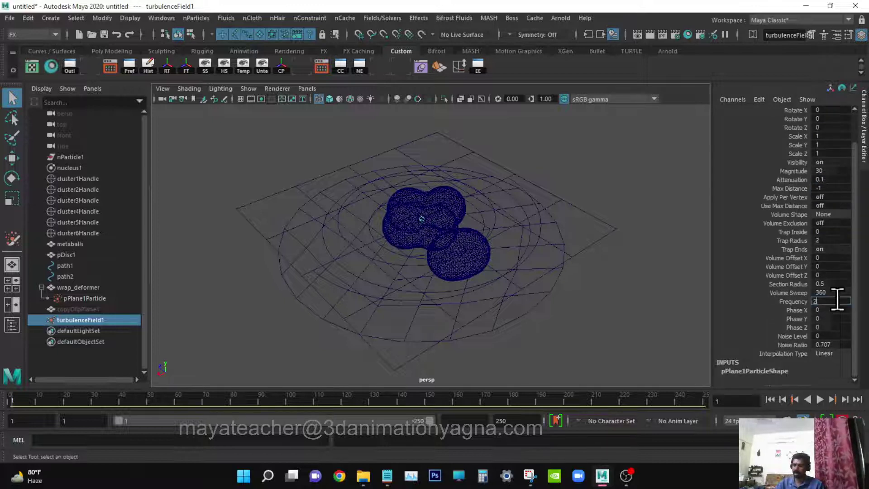
pyautogui.press('Tab')
# Step: Play the animation to check how the turbulence moves the soft body plane, stopping and rewinding to frame 1
pyautogui.keyDown('alt'); pyautogui.moveTo(498, 271); pyautogui.dragTo(527, 273); pyautogui.keyUp('alt')
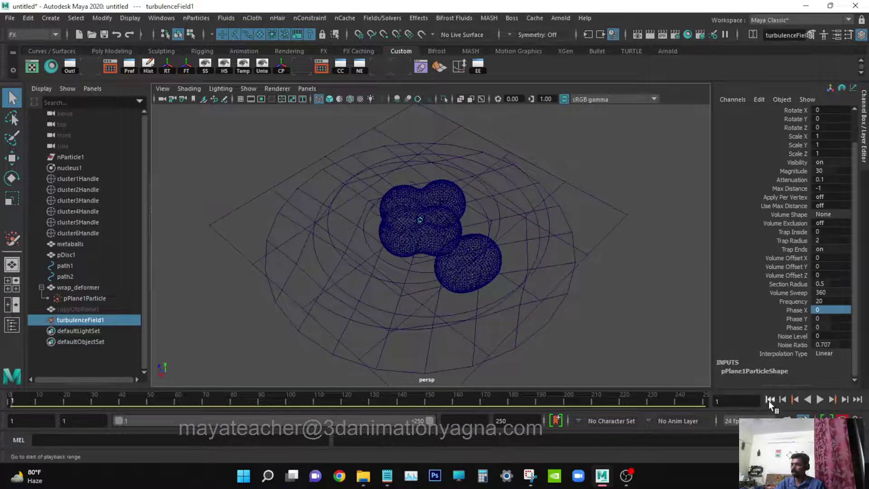
pyautogui.click(821, 400)
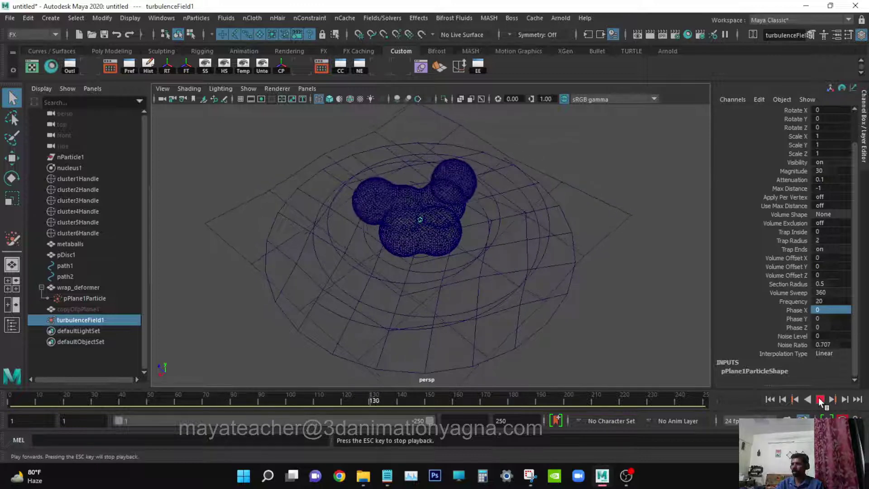
pyautogui.moveTo(496, 295)
pyautogui.keyDown('alt'); pyautogui.mouseDown()
pyautogui.moveTo(558, 258)
pyautogui.moveTo(522, 258)
pyautogui.moveTo(470, 281)
pyautogui.moveTo(510, 278)
pyautogui.moveTo(444, 288)
pyautogui.moveTo(499, 276)
pyautogui.moveTo(454, 281)
pyautogui.moveTo(483, 295)
pyautogui.moveTo(467, 296)
pyautogui.moveTo(499, 283)
pyautogui.mouseUp(); pyautogui.keyUp('alt')
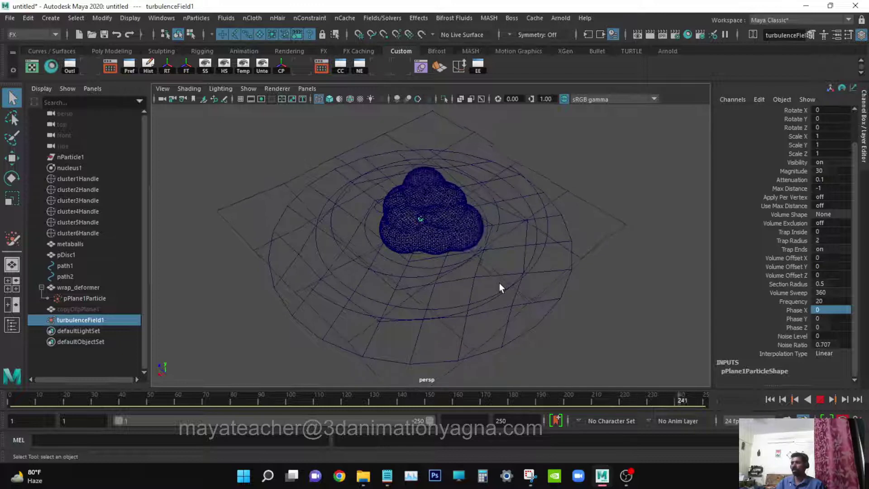
pyautogui.click(822, 400)
pyautogui.click(770, 400)
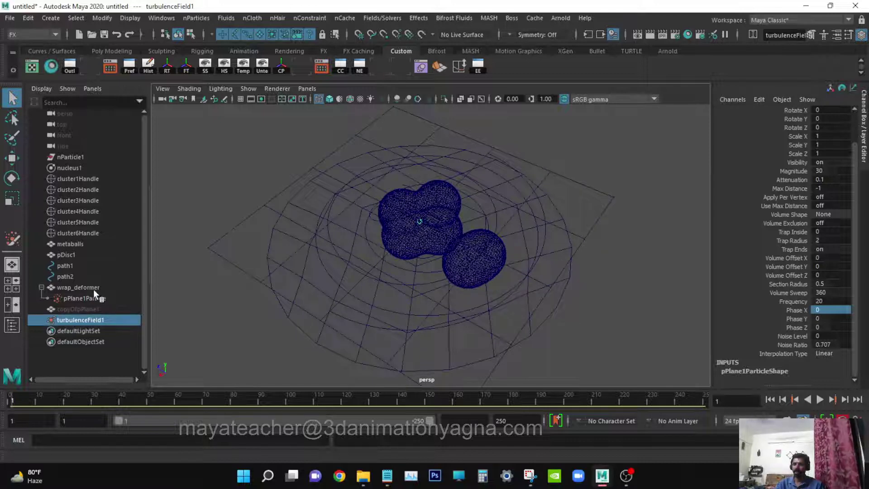
# Step: Rename the metaballs mesh as metaballs_wrappee
pyautogui.keyDown('alt'); pyautogui.moveTo(286, 219); pyautogui.dragTo(307, 255); pyautogui.keyUp('alt')
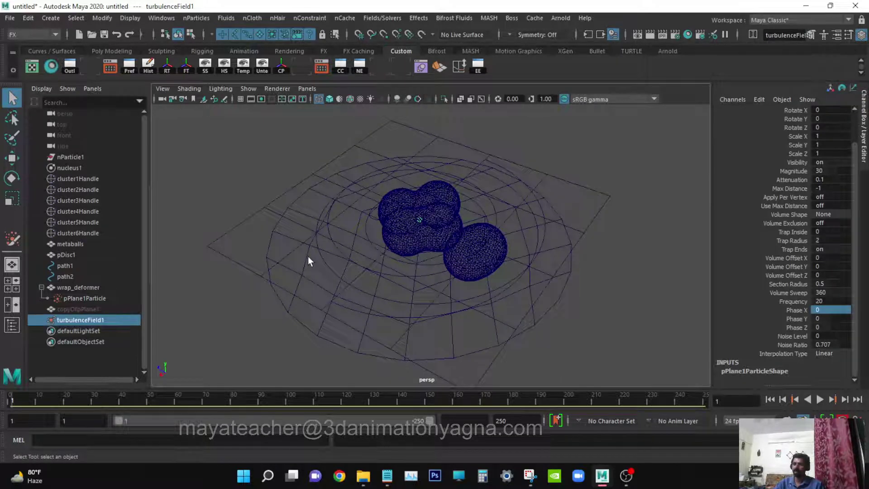
pyautogui.keyDown('alt'); pyautogui.moveTo(343, 282); pyautogui.dragTo(337, 274); pyautogui.keyUp('alt')
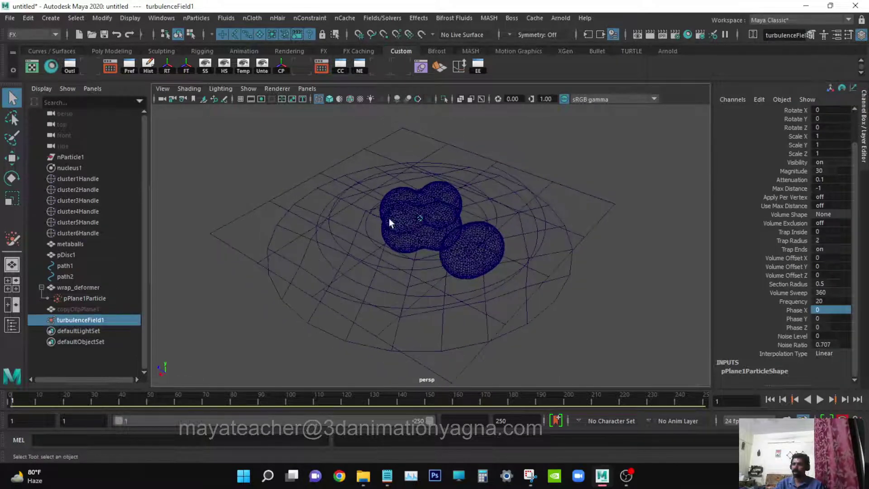
pyautogui.click(91, 244)
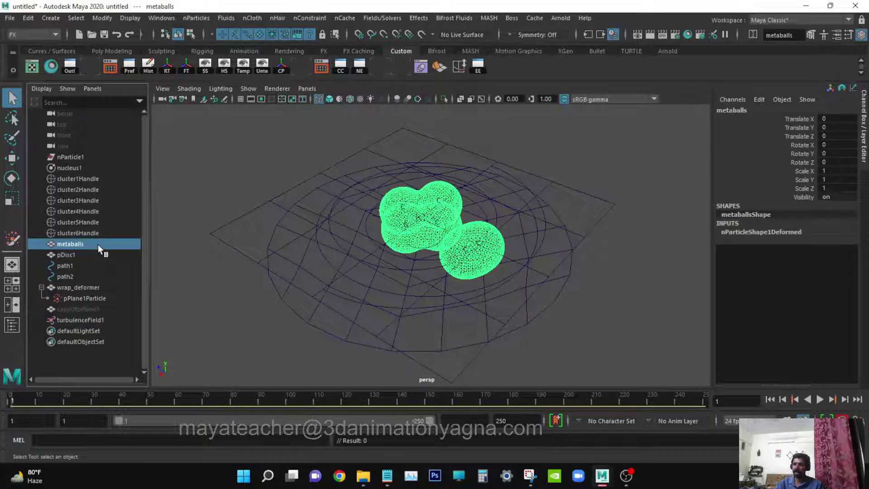
pyautogui.doubleClick(98, 245)
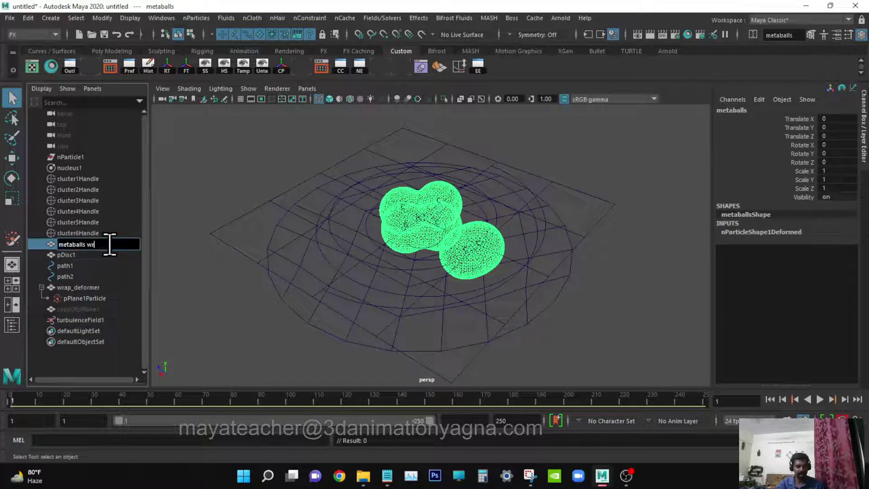
pyautogui.write('_wrappee')
pyautogui.press('Return')
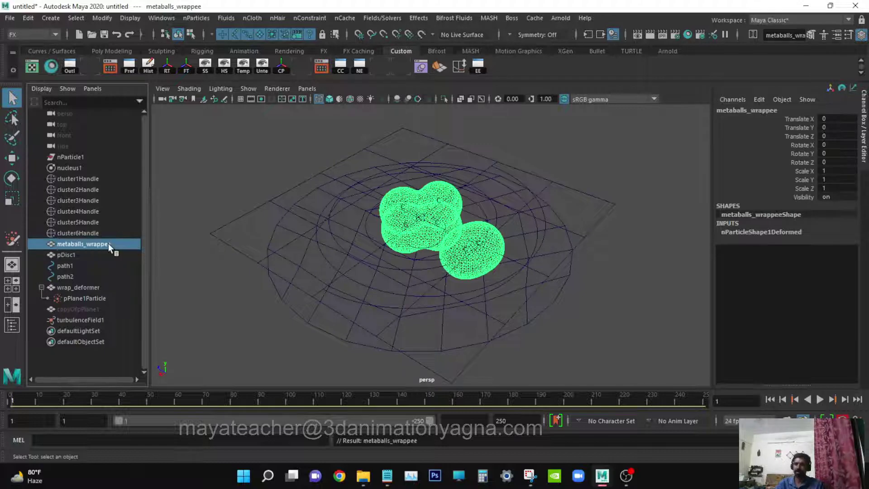
# Step: Switch to the rigging tool set and apply a Wrap deformer to metaballs_wrappee with the wrap_deformer plane as influence
pyautogui.keyDown('ctrl'); pyautogui.click(91, 288); pyautogui.keyUp('ctrl')
pyautogui.moveTo(475, 286)
pyautogui.keyDown('alt'); pyautogui.mouseDown()
pyautogui.moveTo(462, 288)
pyautogui.moveTo(461, 278)
pyautogui.mouseUp(); pyautogui.keyUp('alt')
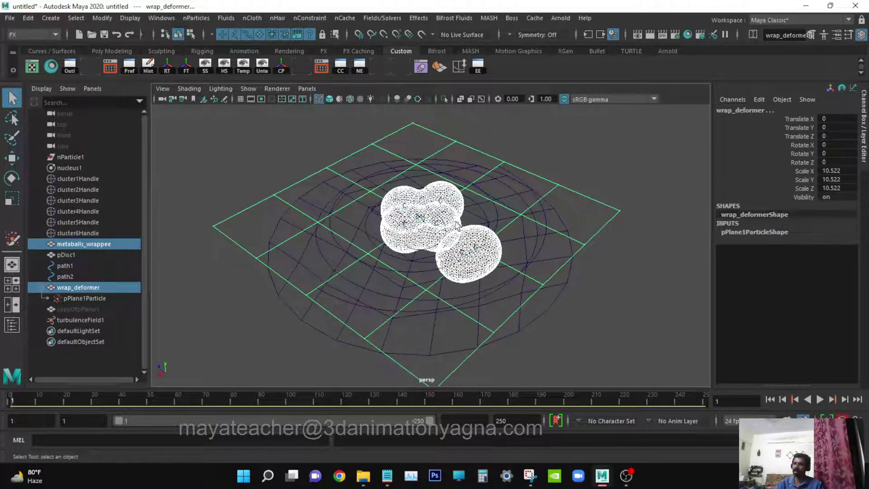
pyautogui.keyDown('alt'); pyautogui.moveTo(448, 274); pyautogui.dragTo(462, 279); pyautogui.keyUp('alt')
pyautogui.keyDown('alt'); pyautogui.moveTo(466, 283); pyautogui.dragTo(449, 287, button='right'); pyautogui.keyUp('alt')
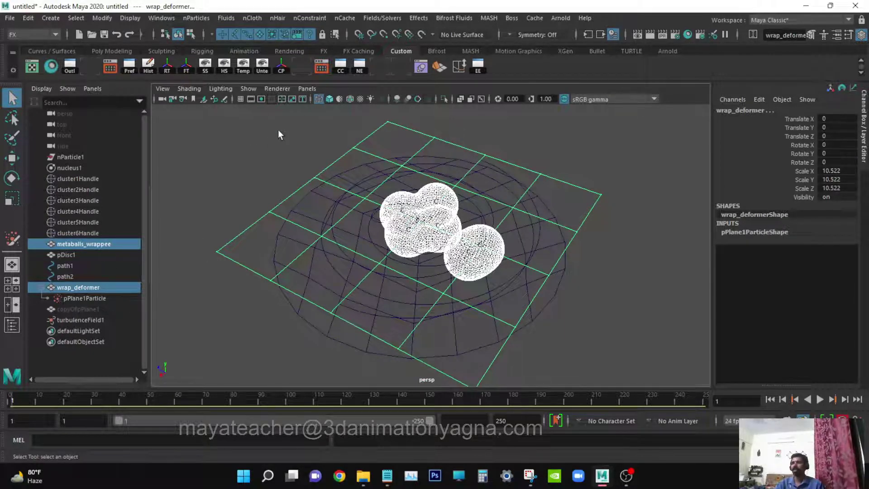
pyautogui.click(28, 30)
pyautogui.click(31, 58)
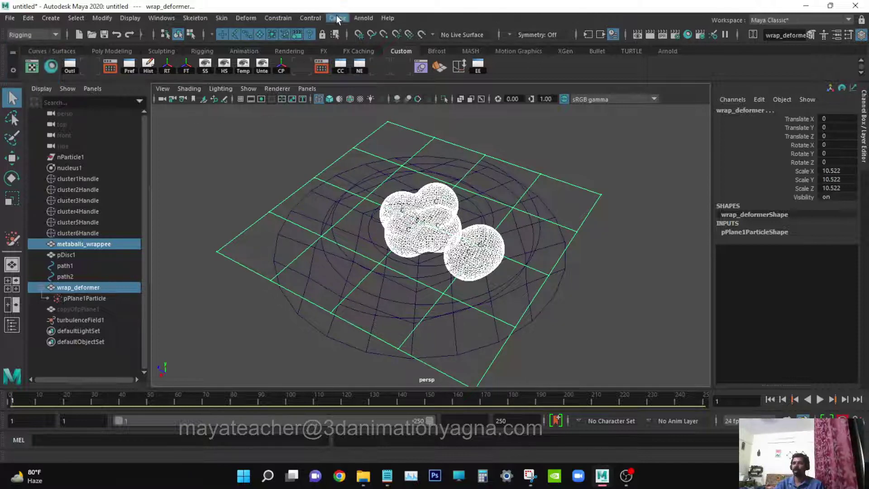
pyautogui.click(239, 21)
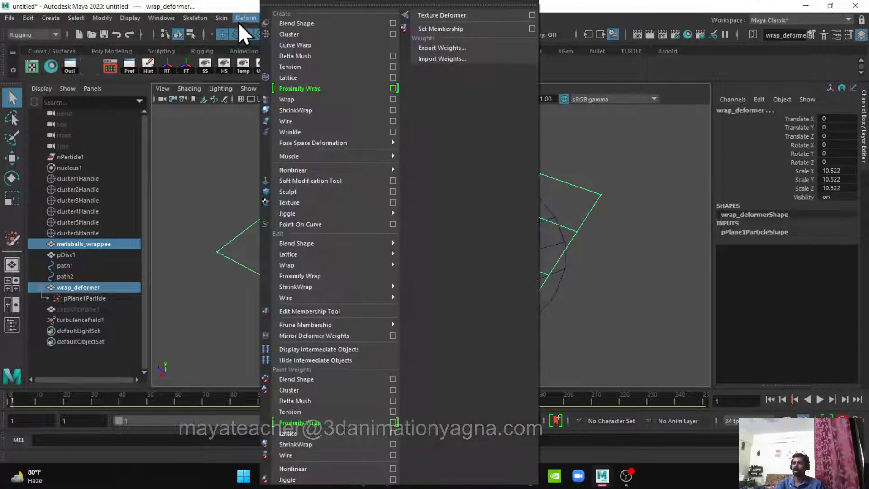
pyautogui.click(320, 101)
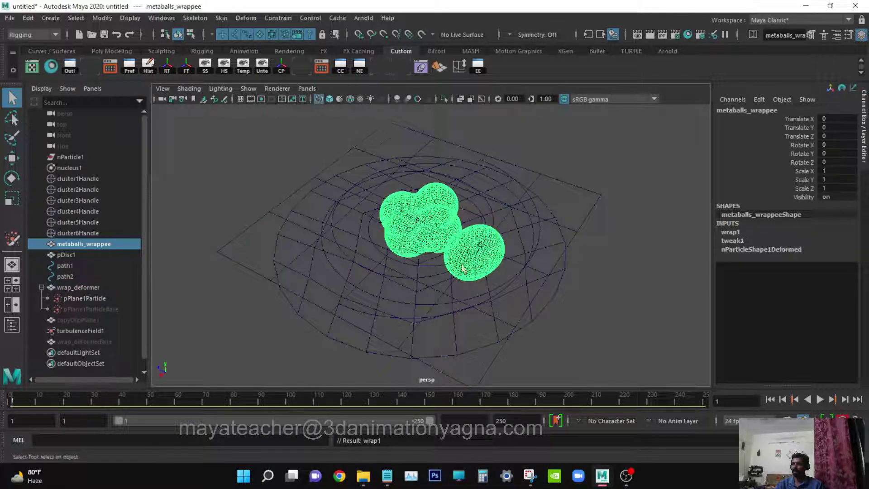
# Step: Try moving the wrap_deformer plane to test its influence on the metaballs, undo the move and clear the selection
pyautogui.click(561, 180)
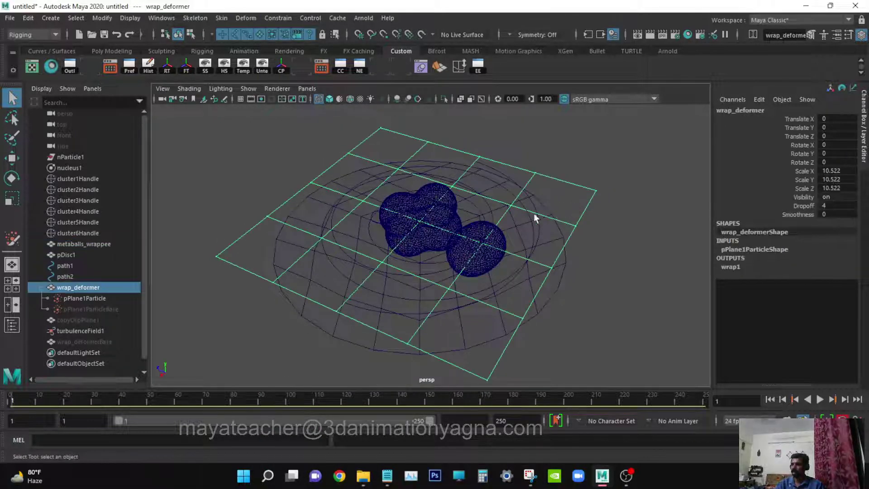
pyautogui.press('w')
pyautogui.moveTo(420, 221)
pyautogui.mouseDown()
pyautogui.moveTo(395, 218)
pyautogui.moveTo(452, 200)
pyautogui.moveTo(407, 225)
pyautogui.moveTo(425, 196)
pyautogui.moveTo(406, 229)
pyautogui.mouseUp()
pyautogui.hotkey('ctrl', 'z')
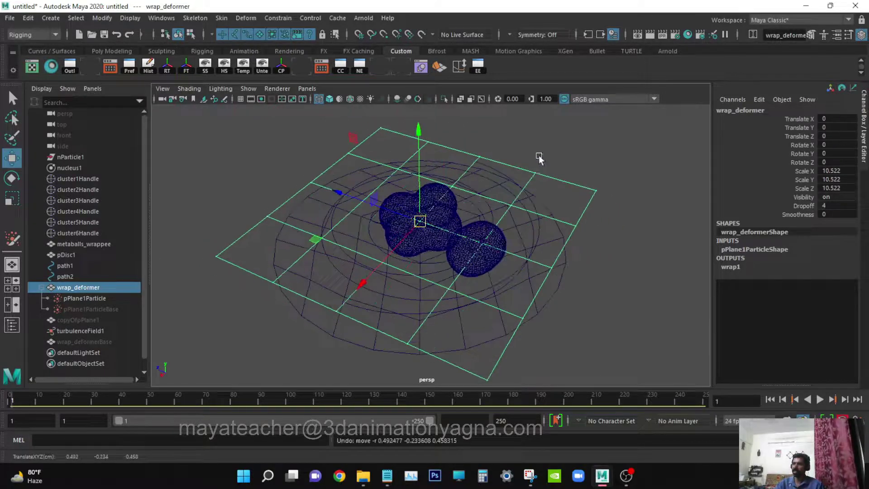
pyautogui.press('q')
pyautogui.click(550, 151)
# Step: Select the wrap_deformer plane and play the animation to check the wrapped metaballs, stopping at frame 118
pyautogui.keyDown('alt'); pyautogui.moveTo(490, 240); pyautogui.dragTo(481, 237); pyautogui.keyUp('alt')
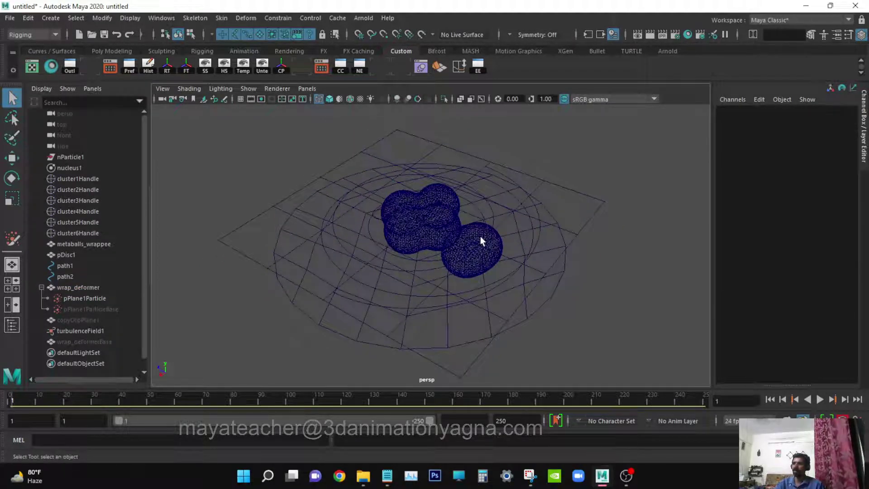
pyautogui.keyDown('alt'); pyautogui.moveTo(510, 261); pyautogui.dragTo(511, 260); pyautogui.keyUp('alt')
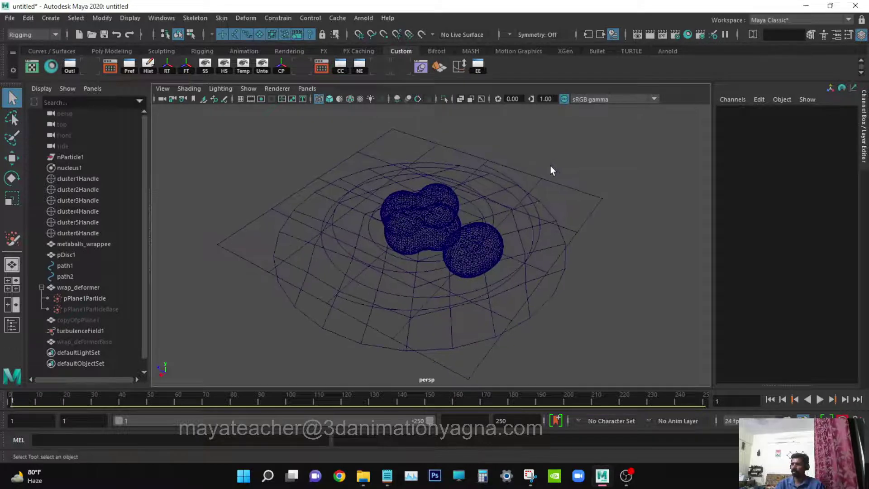
pyautogui.moveTo(551, 171); pyautogui.dragTo(556, 187)
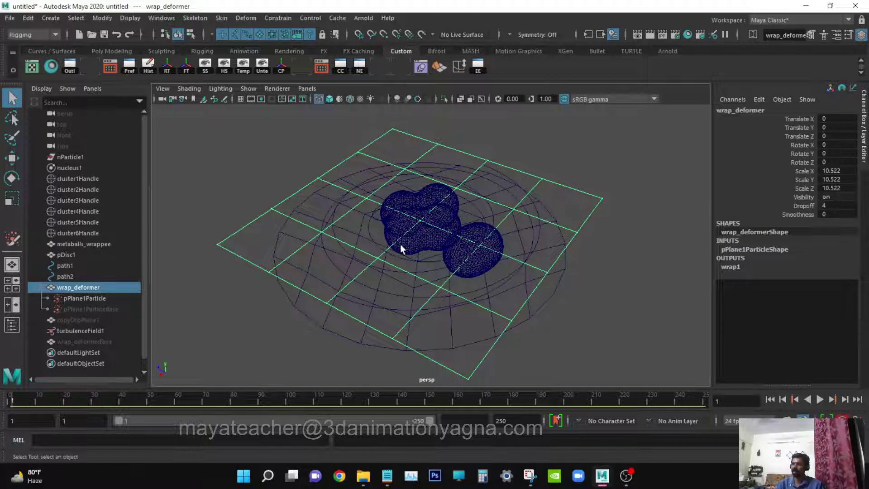
pyautogui.keyDown('alt'); pyautogui.moveTo(415, 248); pyautogui.dragTo(413, 248); pyautogui.keyUp('alt')
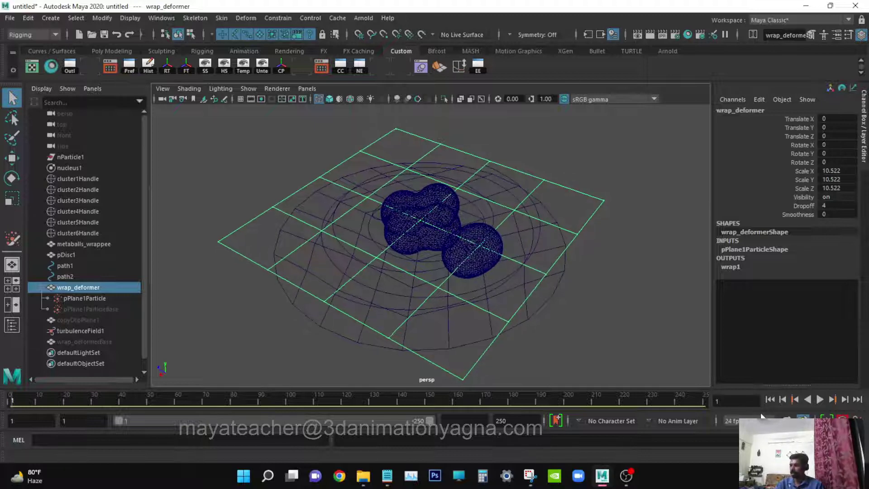
pyautogui.click(820, 400)
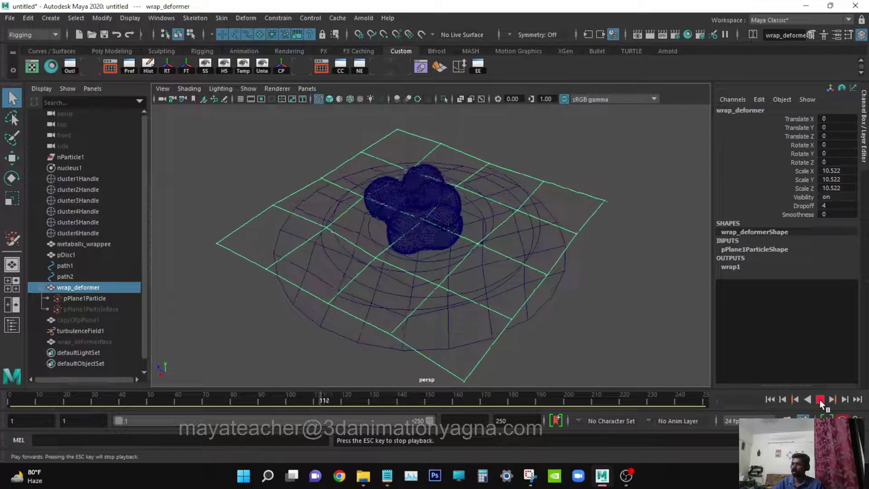
pyautogui.click(821, 402)
# Step: Display the scene smooth shaded and open the detailed attributes of the selected wrap_deformer plane
pyautogui.moveTo(489, 268)
pyautogui.keyDown('alt'); pyautogui.mouseDown()
pyautogui.moveTo(496, 271)
pyautogui.moveTo(482, 269)
pyautogui.moveTo(510, 262)
pyautogui.moveTo(497, 265)
pyautogui.moveTo(508, 254)
pyautogui.moveTo(512, 271)
pyautogui.mouseUp(); pyautogui.keyUp('alt')
pyautogui.press('5')
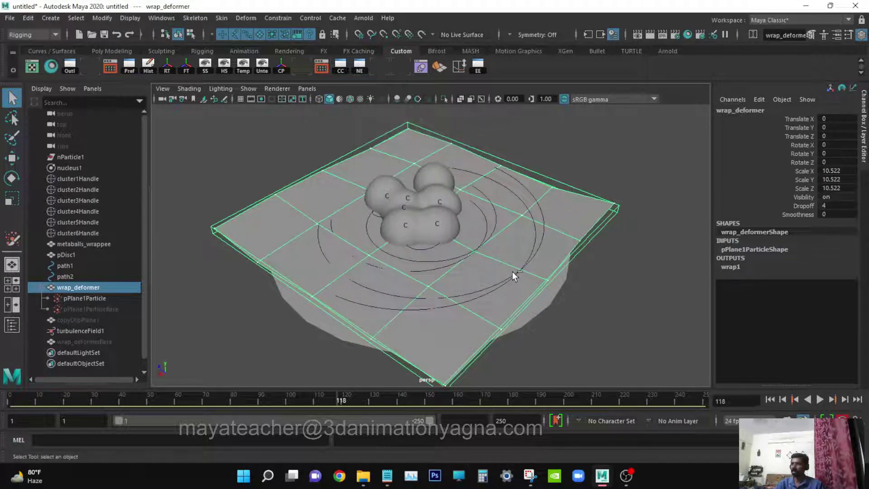
pyautogui.hotkey('ctrl', 'a')
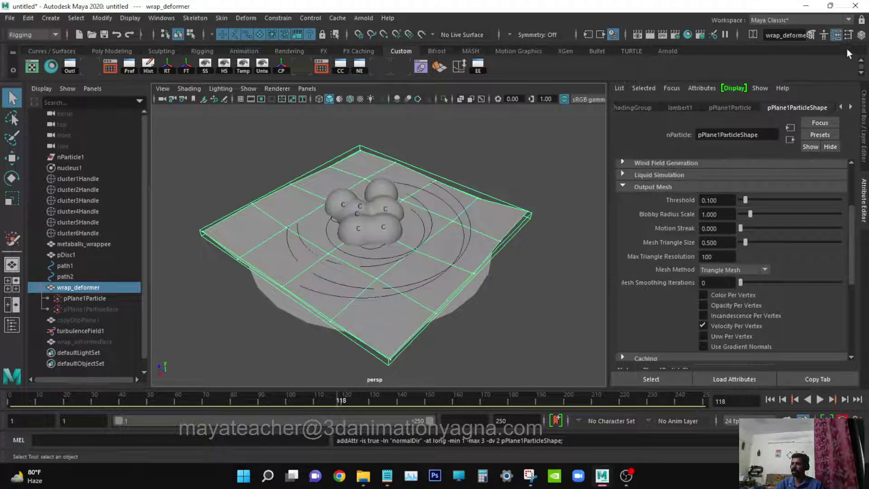
# Step: Show the Channel Box, set the wrap_deformer plane's object display to Template and clear the selection
pyautogui.hotkey('ctrl', 'a')
pyautogui.keyDown('alt'); pyautogui.moveTo(503, 216); pyautogui.dragTo(497, 216); pyautogui.keyUp('alt')
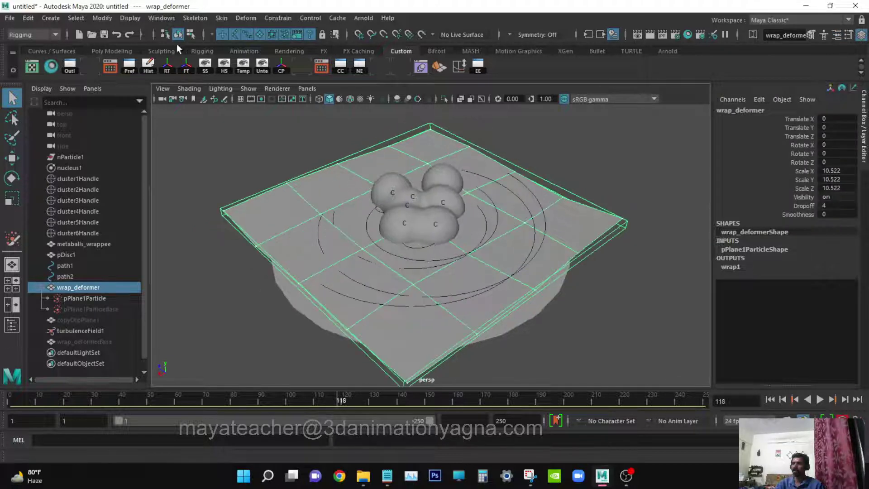
pyautogui.click(130, 18)
pyautogui.moveTo(189, 132)
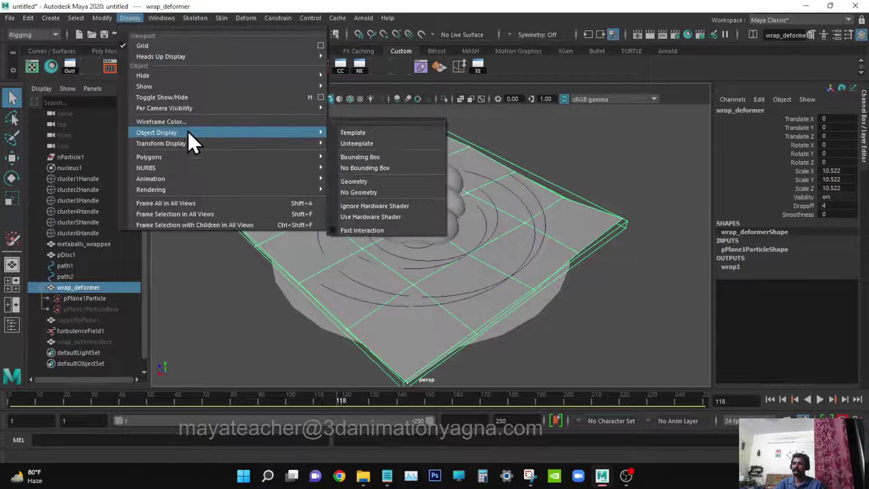
pyautogui.click(344, 132)
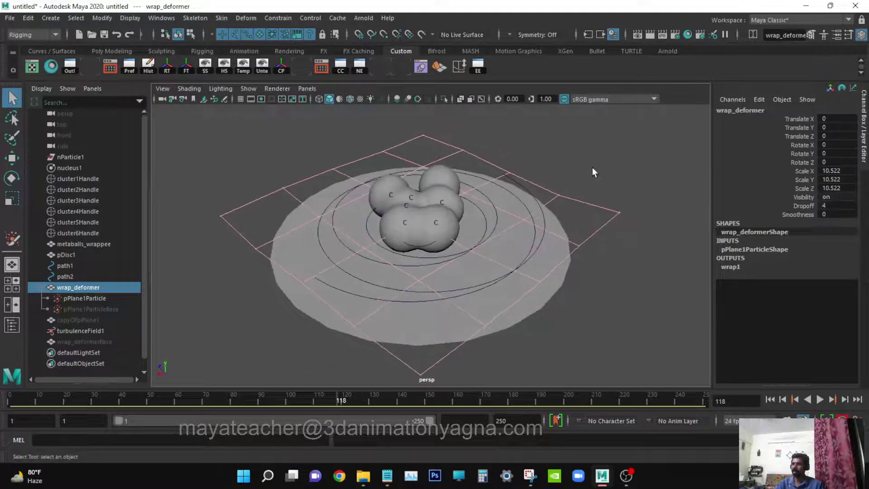
pyautogui.click(633, 206)
# Step: Rewind and play the animation to check the wrapped metaballs, stopping at frame 205
pyautogui.click(771, 401)
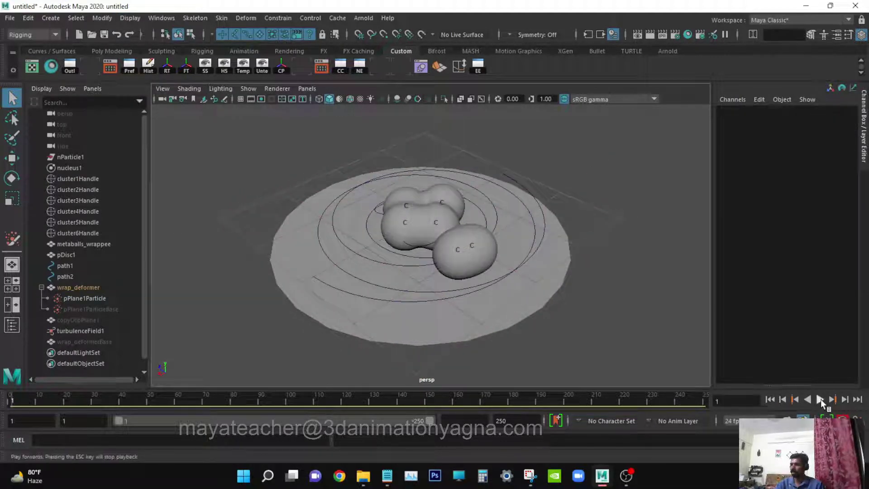
pyautogui.click(821, 399)
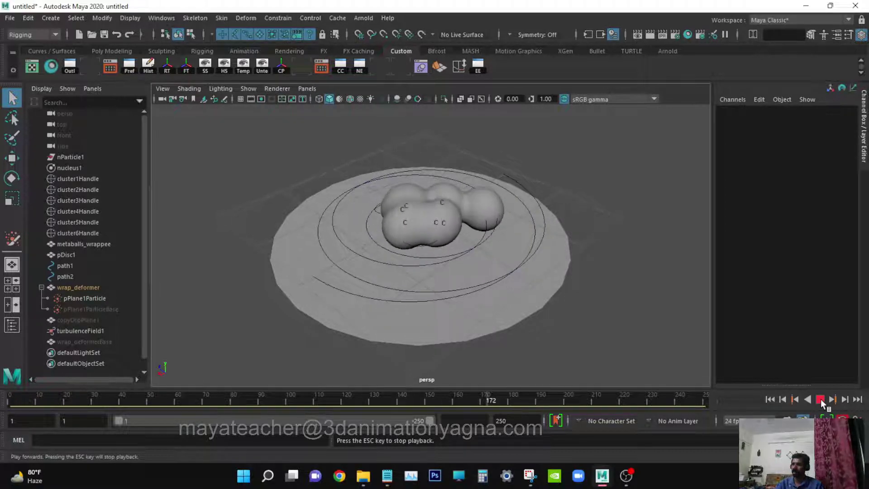
pyautogui.click(821, 399)
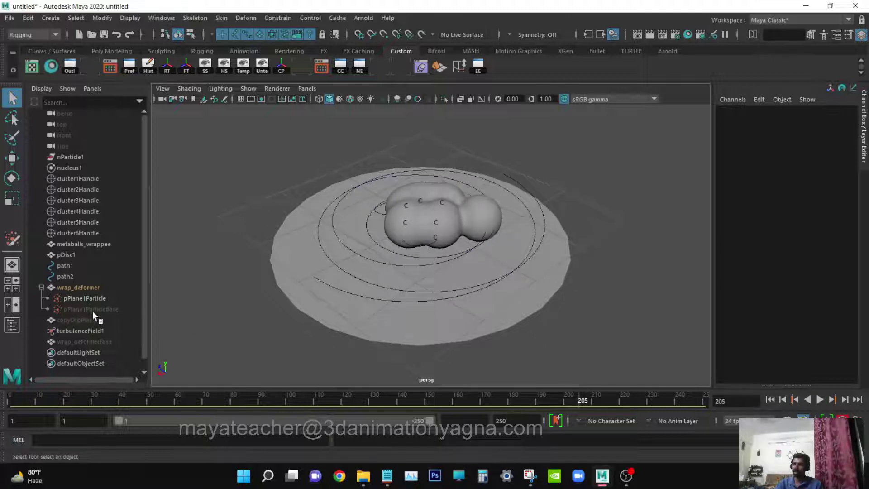
# Step: Set turbulenceField1's Magnitude to 40 and play the animation to check the metaballs, stopping at frame 12
pyautogui.click(81, 331)
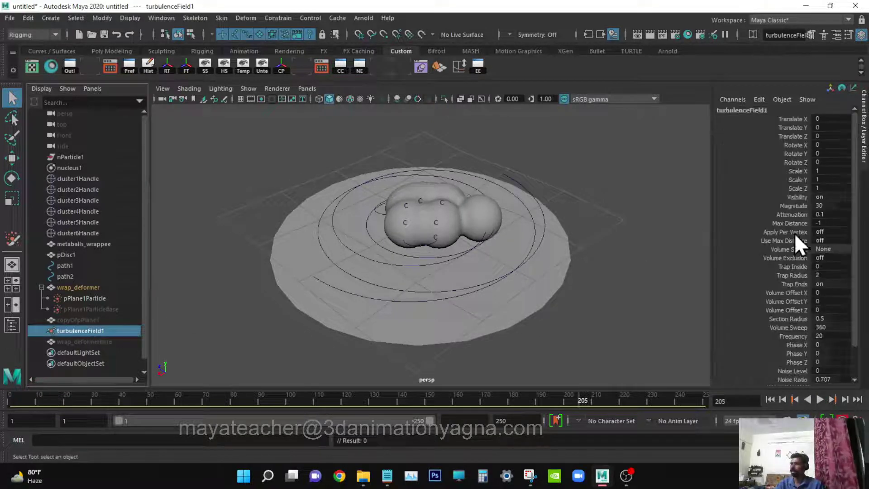
pyautogui.click(821, 401)
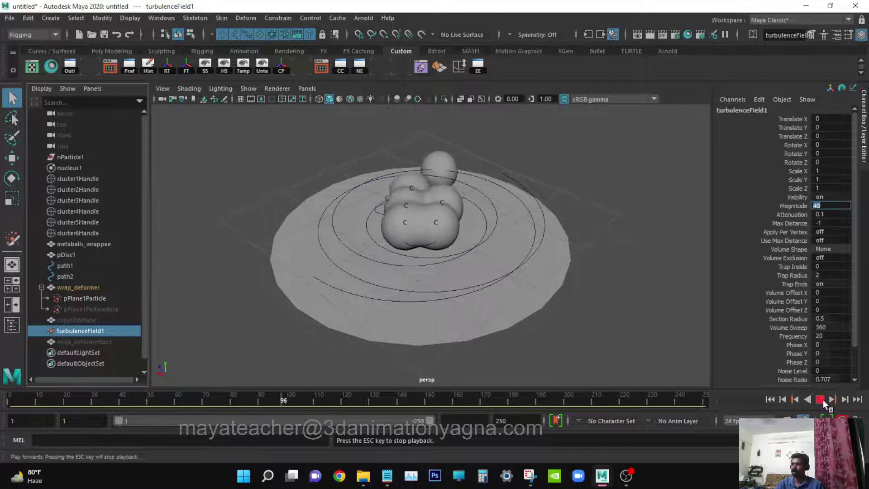
pyautogui.keyDown('alt'); pyautogui.moveTo(573, 303); pyautogui.dragTo(558, 336); pyautogui.keyUp('alt')
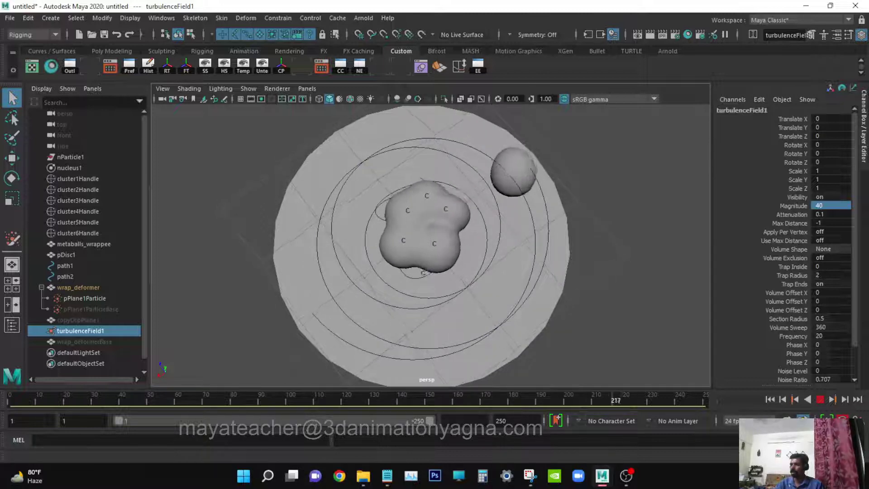
pyautogui.click(821, 400)
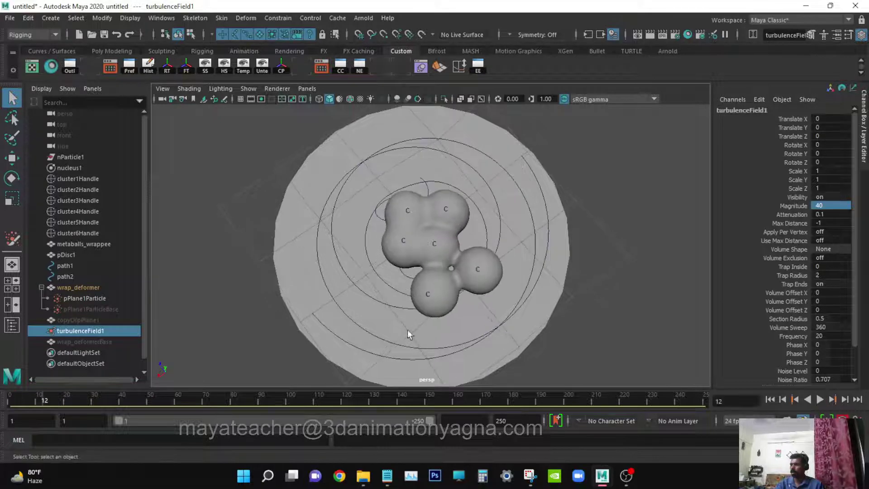
# Step: Hide the six cluster handles, cluster1Handle to cluster6Handle
pyautogui.keyDown('alt'); pyautogui.moveTo(410, 331); pyautogui.dragTo(429, 306); pyautogui.keyUp('alt')
pyautogui.keyDown('alt'); pyautogui.moveTo(428, 307); pyautogui.dragTo(420, 307, button='right'); pyautogui.keyUp('alt')
pyautogui.keyDown('alt'); pyautogui.moveTo(420, 307); pyautogui.dragTo(436, 304); pyautogui.keyUp('alt')
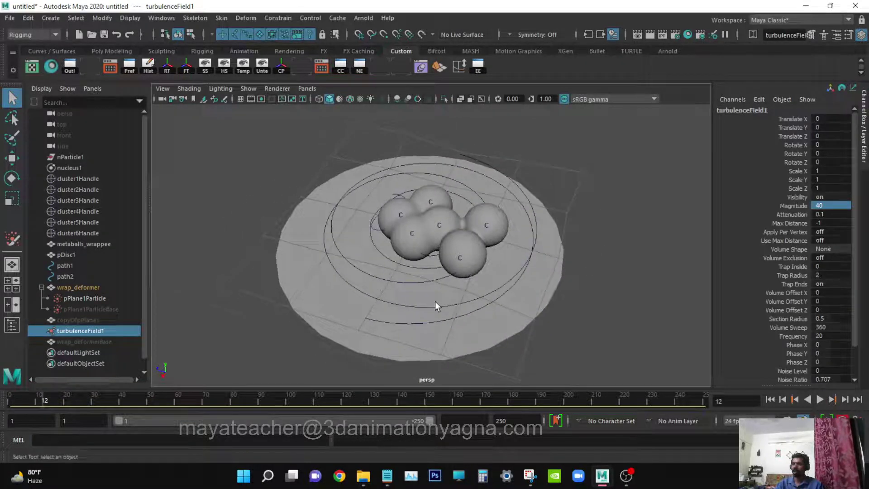
pyautogui.keyDown('alt'); pyautogui.moveTo(436, 303); pyautogui.dragTo(484, 306, button='right'); pyautogui.keyUp('alt')
pyautogui.moveTo(484, 307)
pyautogui.keyDown('alt'); pyautogui.mouseDown()
pyautogui.moveTo(497, 317)
pyautogui.moveTo(476, 317)
pyautogui.mouseUp(); pyautogui.keyUp('alt')
pyautogui.keyDown('alt'); pyautogui.moveTo(475, 317); pyautogui.dragTo(470, 320, button='right'); pyautogui.keyUp('alt')
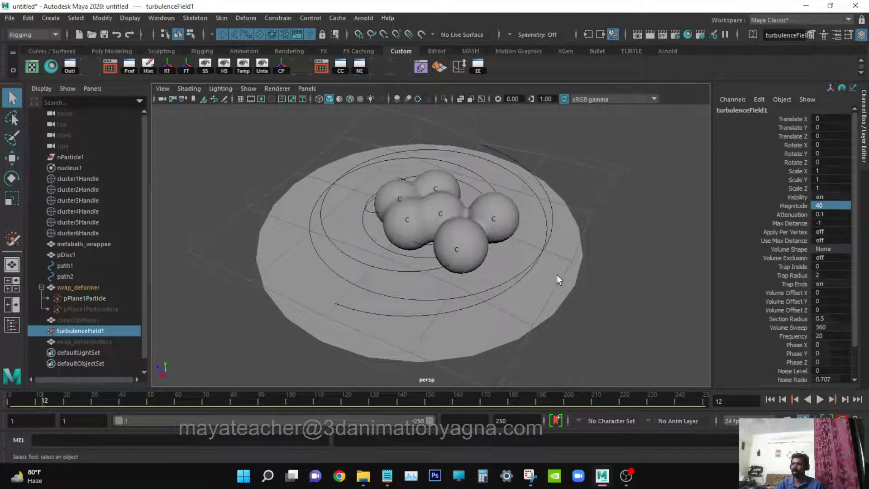
pyautogui.keyDown('alt'); pyautogui.moveTo(557, 276); pyautogui.dragTo(569, 290, button='right'); pyautogui.keyUp('alt')
pyautogui.keyDown('alt'); pyautogui.moveTo(569, 290); pyautogui.dragTo(570, 313); pyautogui.keyUp('alt')
pyautogui.click(650, 214)
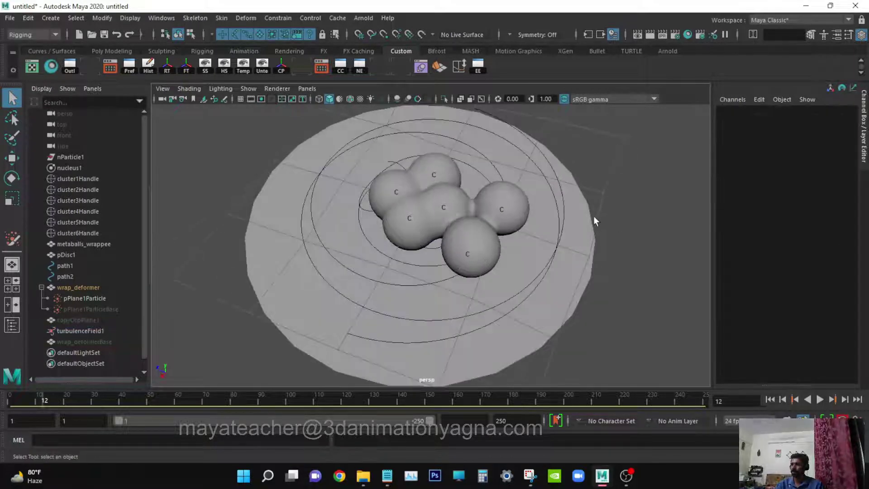
pyautogui.moveTo(98, 178); pyautogui.dragTo(97, 233)
pyautogui.hotkey('ctrl', 'h')
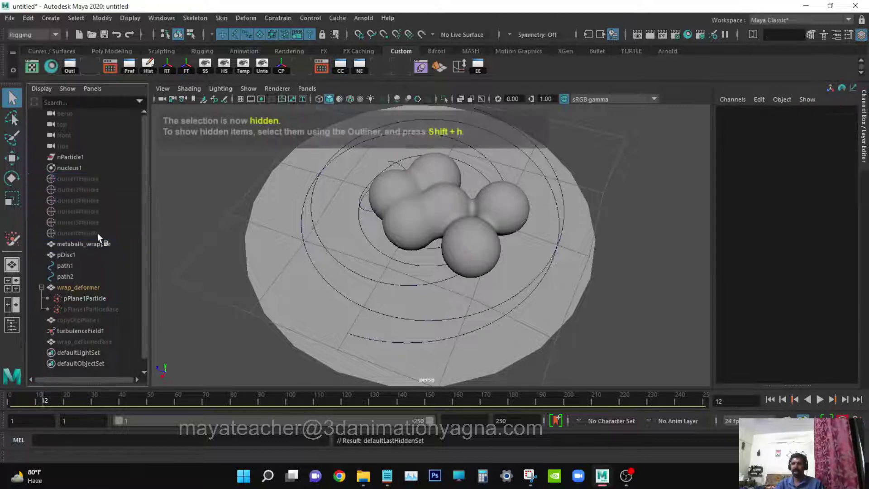
# Step: Hide the path1 and path2 curves
pyautogui.keyDown('alt'); pyautogui.moveTo(494, 278); pyautogui.dragTo(488, 260); pyautogui.keyUp('alt')
pyautogui.moveTo(93, 261); pyautogui.dragTo(97, 271)
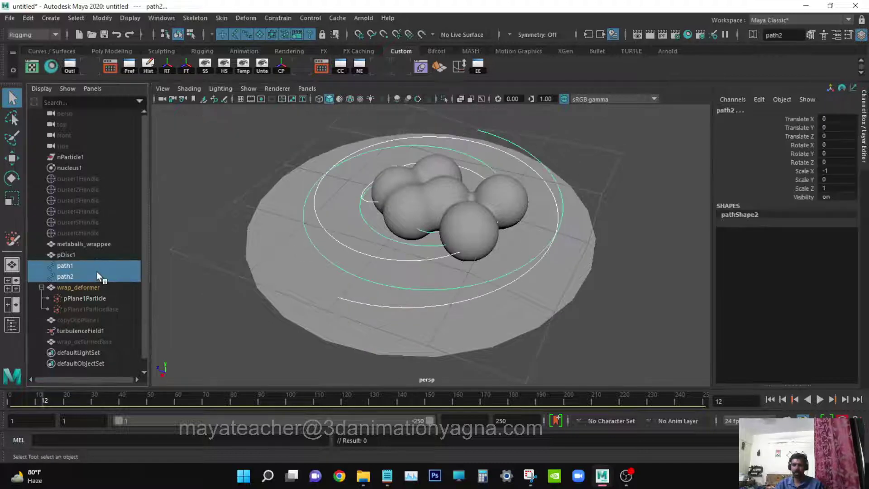
pyautogui.hotkey('ctrl', 'h')
# Step: Rename pDisc1 to floor
pyautogui.click(85, 254)
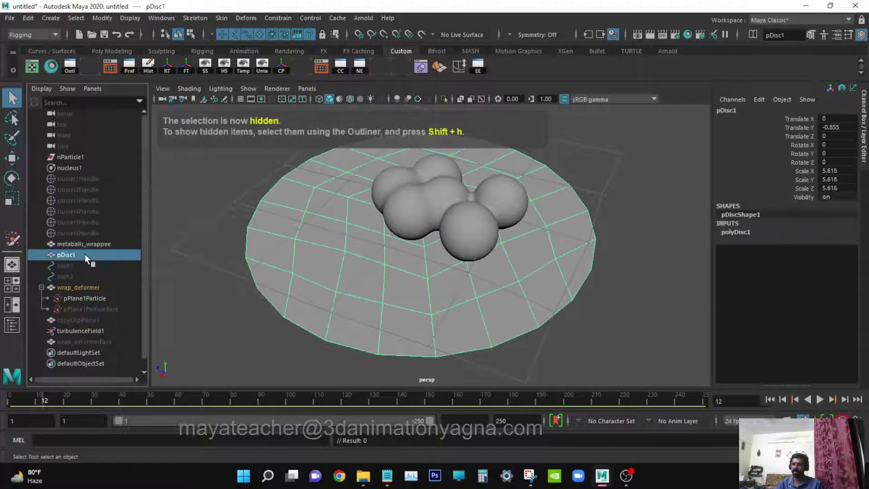
pyautogui.doubleClick(89, 255)
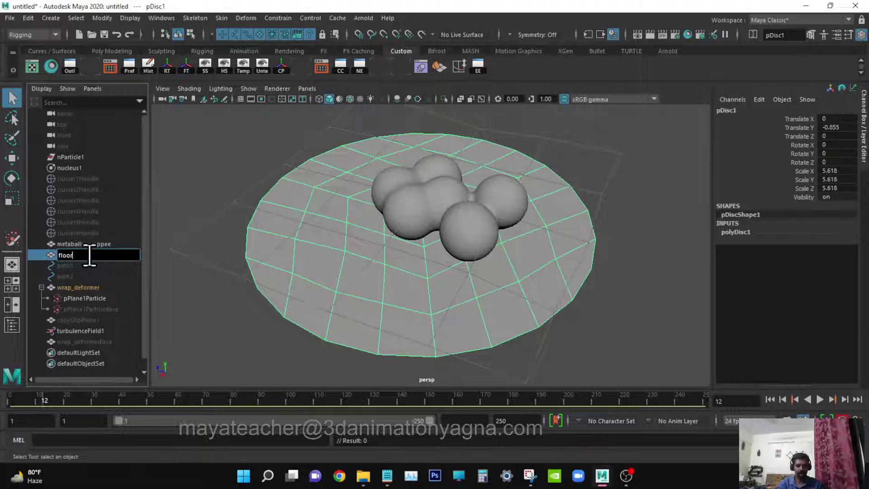
pyautogui.press('Return')
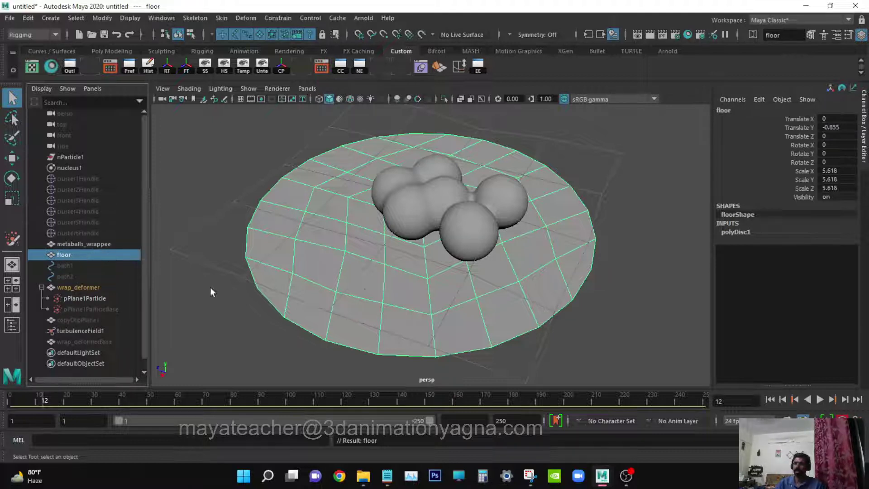
# Step: Select the metaballs_wrappee mesh and open the Hypershade, placing its window clear of the metaballs
pyautogui.keyDown('alt'); pyautogui.moveTo(335, 290); pyautogui.dragTo(374, 297); pyautogui.keyUp('alt')
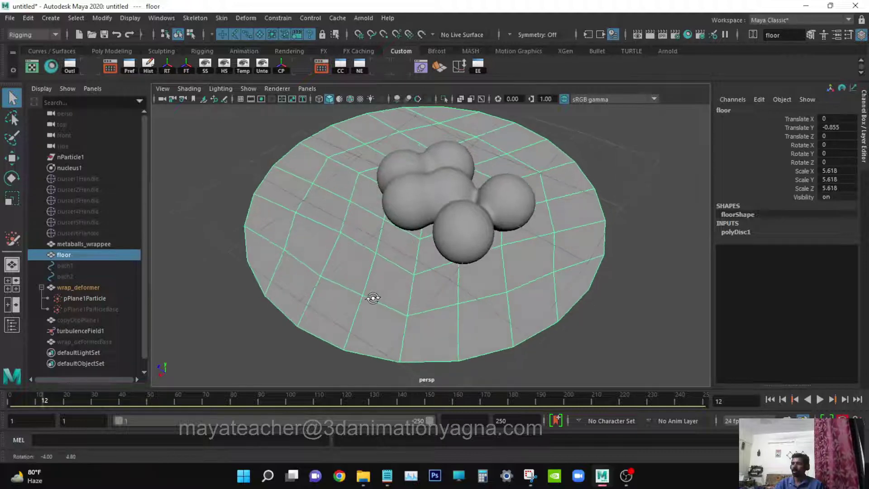
pyautogui.scroll(-3, 452, 321)
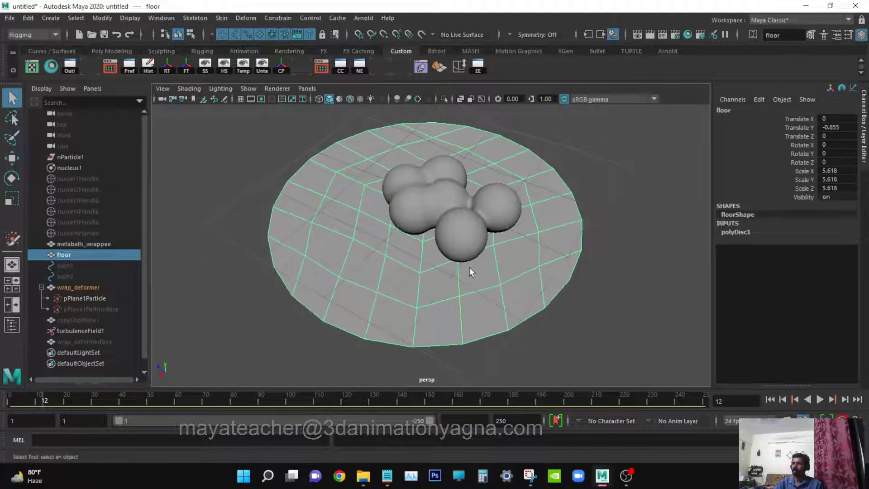
pyautogui.click(513, 206)
pyautogui.keyDown('alt'); pyautogui.moveTo(508, 217); pyautogui.dragTo(514, 238); pyautogui.keyUp('alt')
pyautogui.keyDown('alt'); pyautogui.moveTo(469, 275); pyautogui.dragTo(463, 272); pyautogui.keyUp('alt')
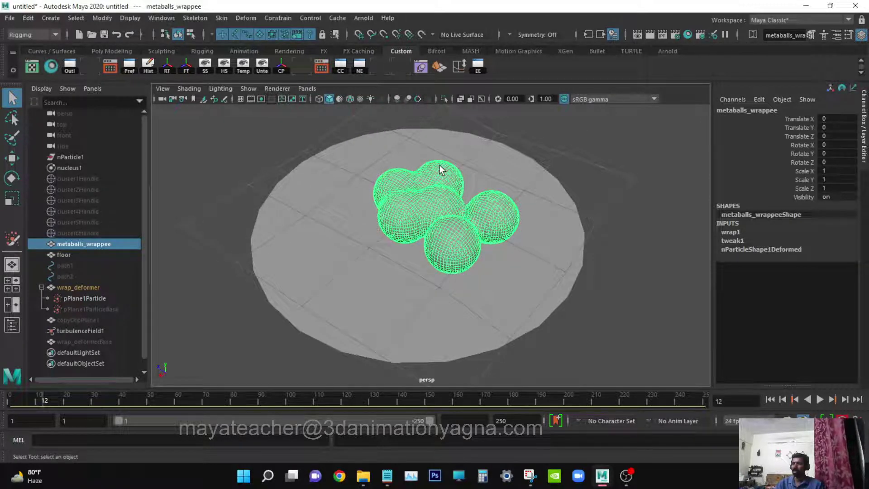
pyautogui.click(159, 19)
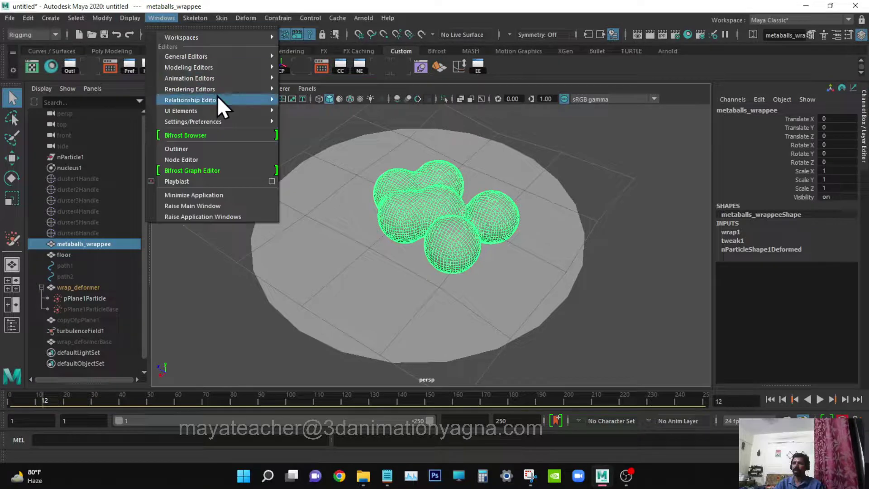
pyautogui.moveTo(211, 90)
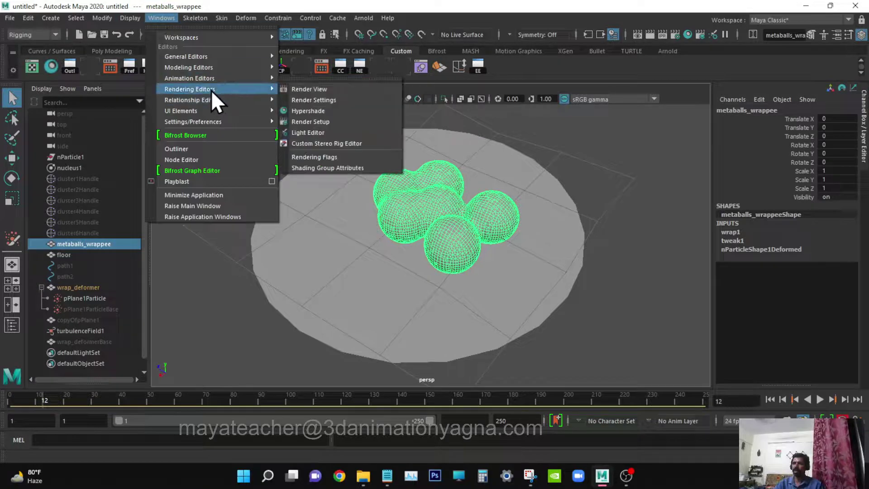
pyautogui.click(334, 111)
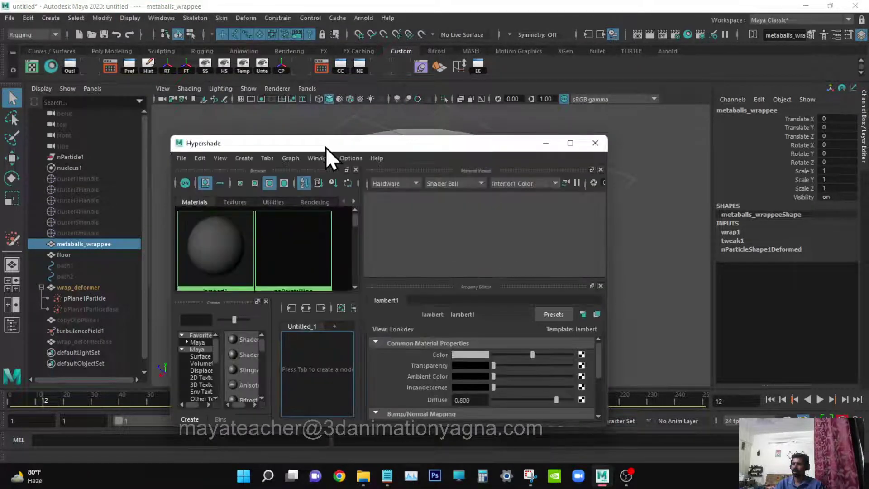
pyautogui.moveTo(325, 148); pyautogui.dragTo(645, 118)
# Step: Create an Ai Standard Surface material and assign it to the selected metaballs_wrappee mesh
pyautogui.click(562, 130)
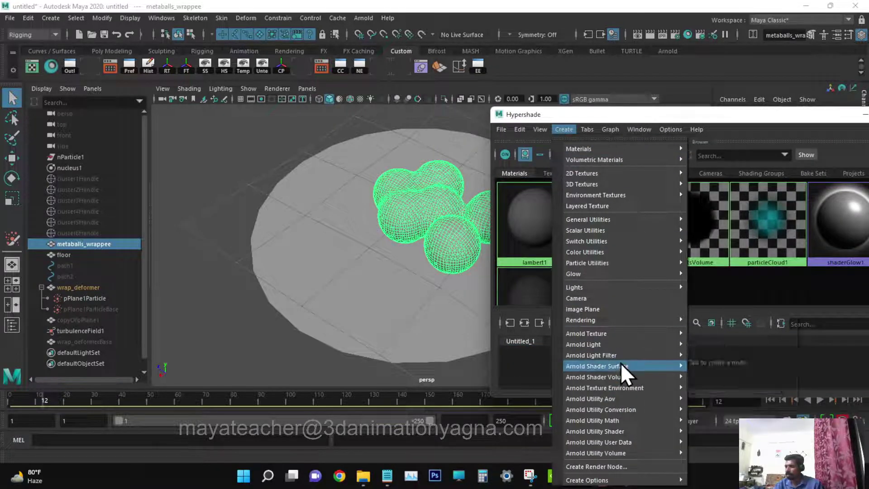
pyautogui.moveTo(621, 365)
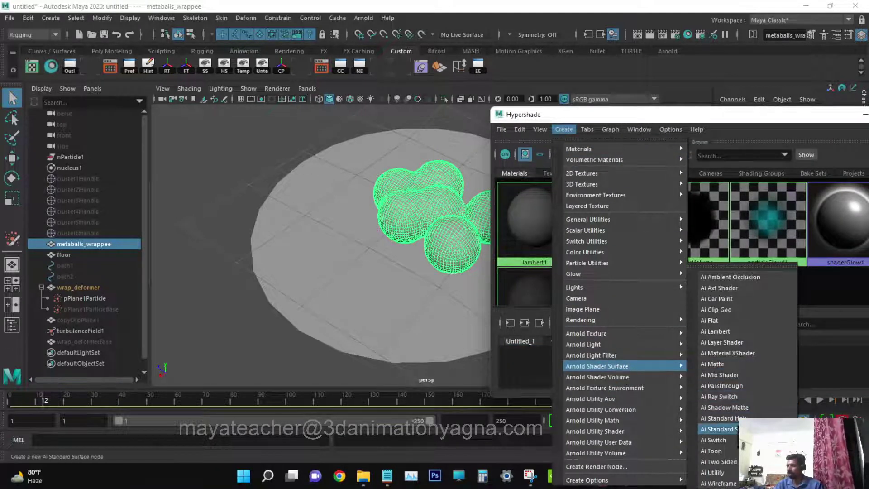
pyautogui.click(719, 428)
pyautogui.keyDown('alt'); pyautogui.moveTo(453, 213); pyautogui.dragTo(364, 209); pyautogui.keyUp('alt')
pyautogui.click(362, 208)
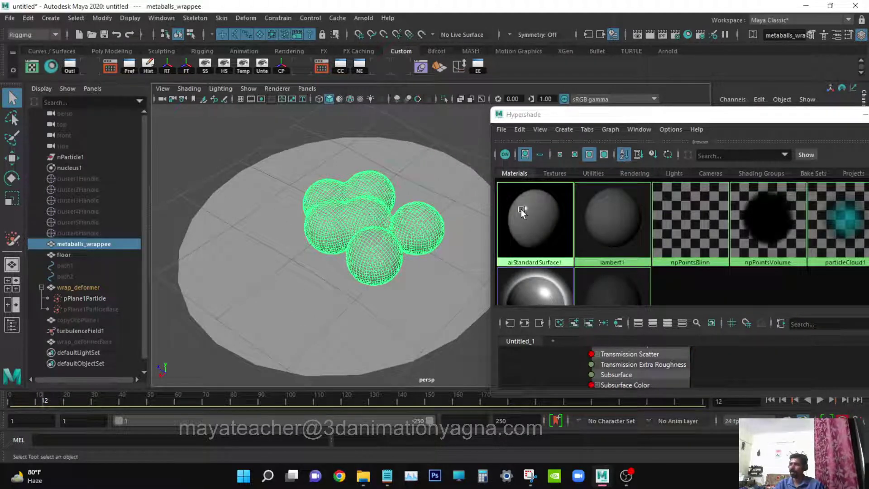
pyautogui.moveTo(522, 212); pyautogui.dragTo(523, 172, button='right')
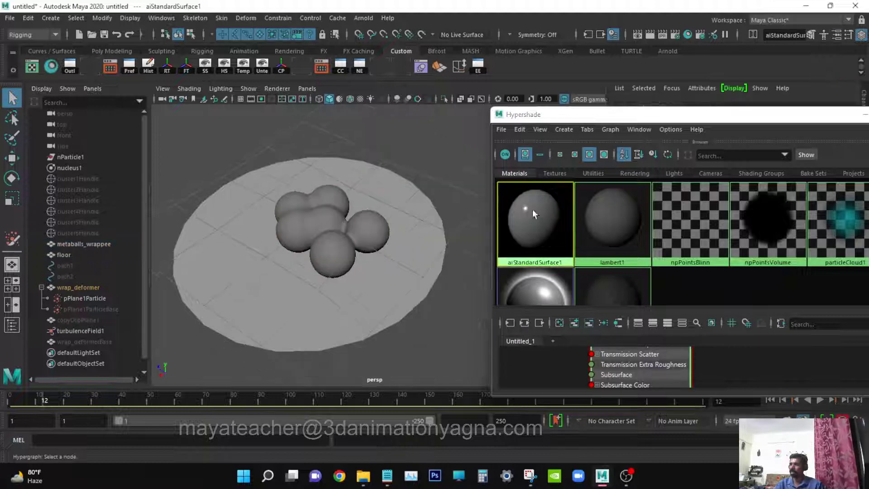
# Step: Minimize the Hypershade and rename the new Ai Standard Surface material to metaball_shdr
pyautogui.moveTo(661, 119); pyautogui.dragTo(380, 165)
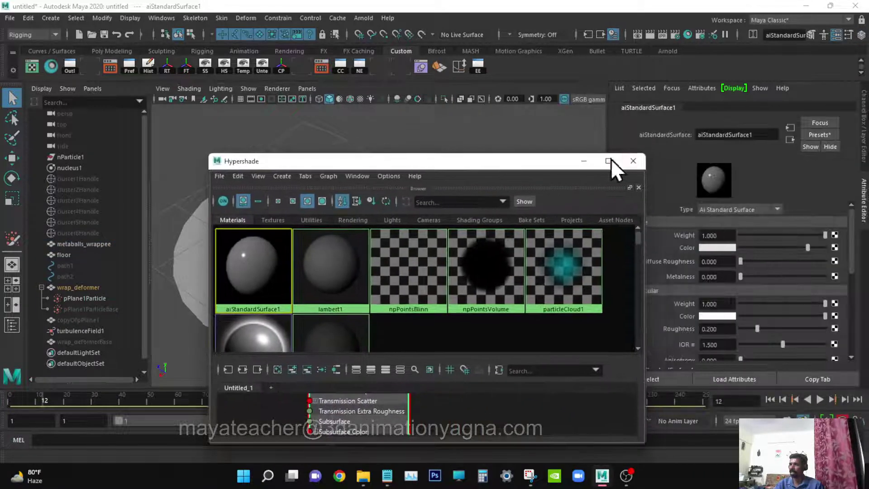
pyautogui.click(584, 161)
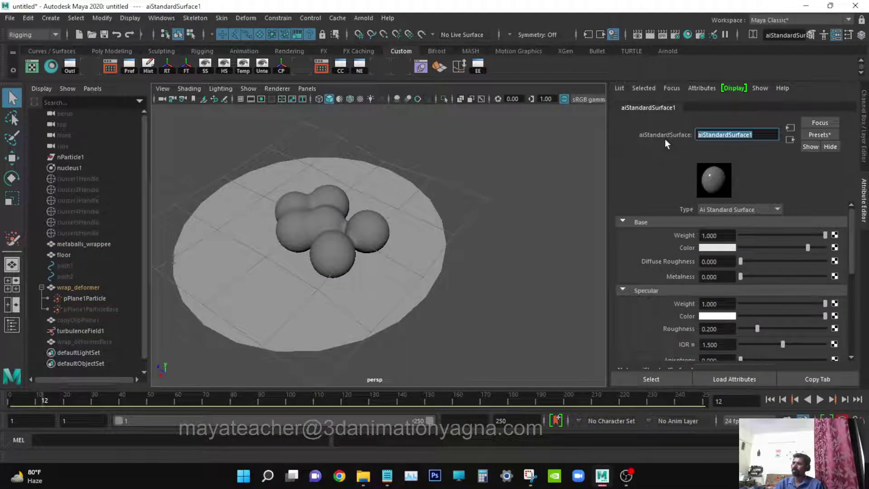
pyautogui.write('metaba')
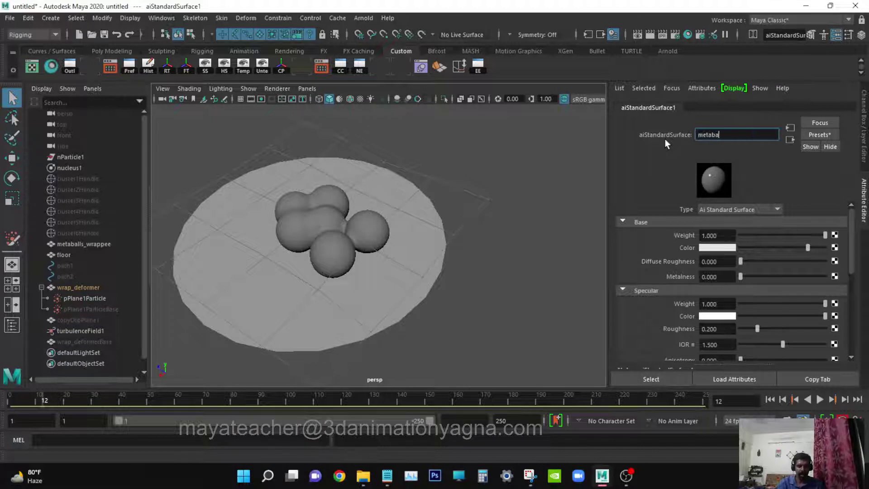
pyautogui.write('ll shdr')
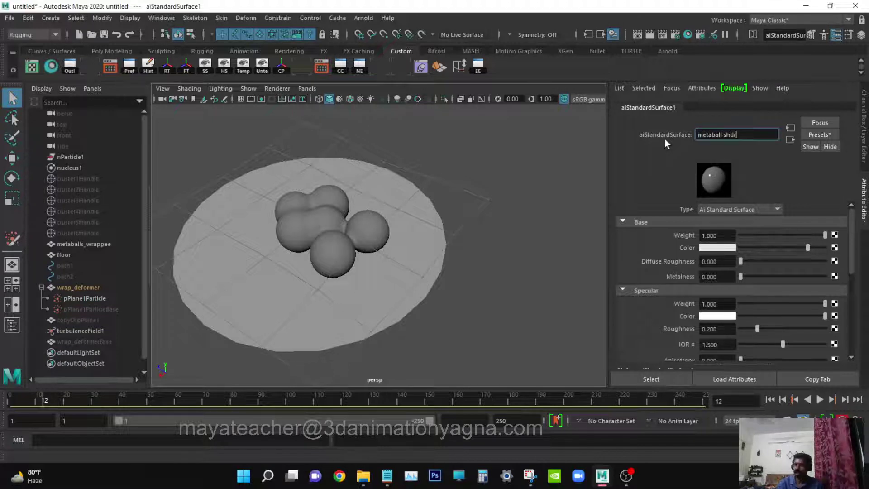
pyautogui.press('Return')
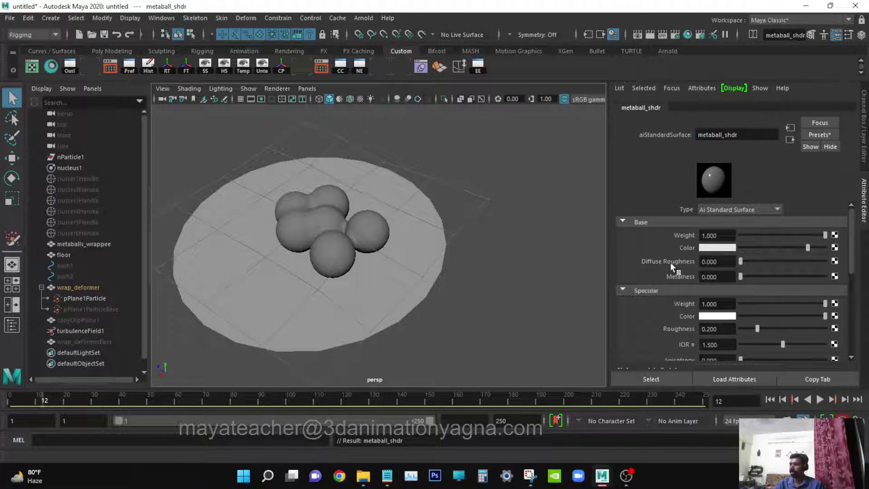
# Step: Set the base color of the metaball_shdr material to pure red
pyautogui.keyDown('alt'); pyautogui.moveTo(270, 245); pyautogui.dragTo(290, 247, button='middle'); pyautogui.keyUp('alt')
pyautogui.keyDown('alt'); pyautogui.moveTo(290, 246); pyautogui.dragTo(330, 249, button='right'); pyautogui.keyUp('alt')
pyautogui.keyDown('alt'); pyautogui.moveTo(329, 248); pyautogui.dragTo(352, 250, button='middle'); pyautogui.keyUp('alt')
pyautogui.keyDown('alt'); pyautogui.moveTo(352, 250); pyautogui.dragTo(372, 257, button='right'); pyautogui.keyUp('alt')
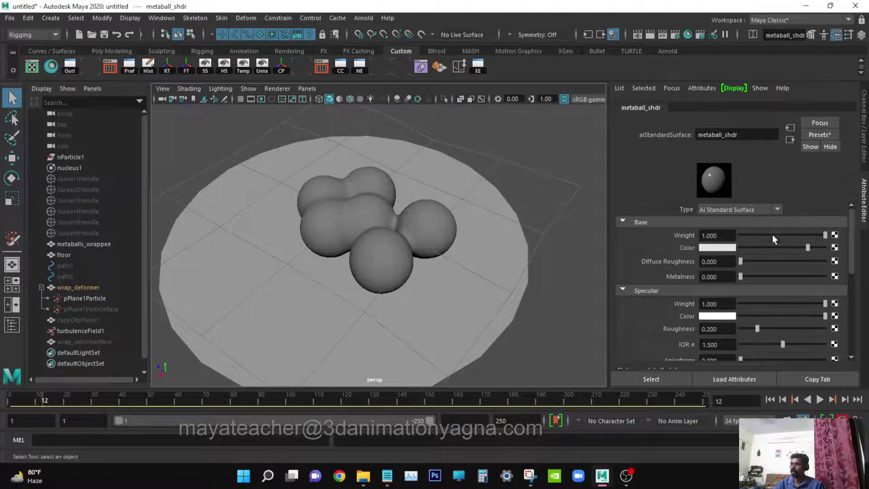
pyautogui.click(724, 248)
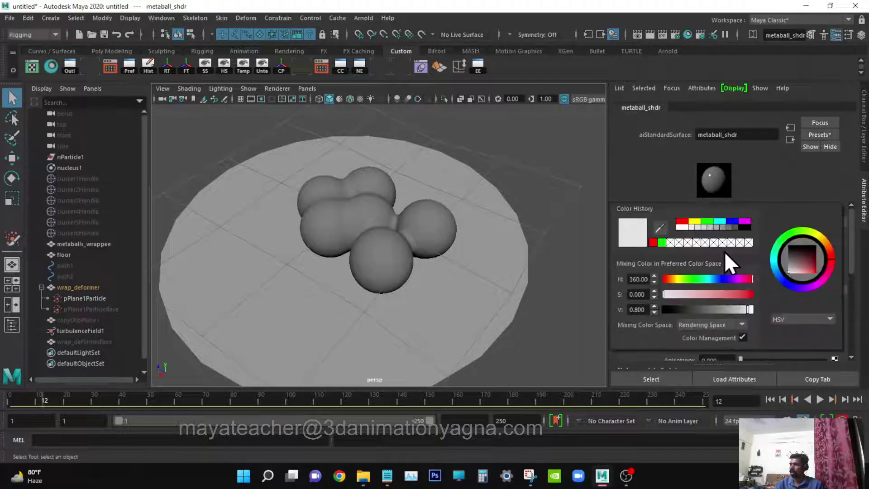
pyautogui.click(653, 240)
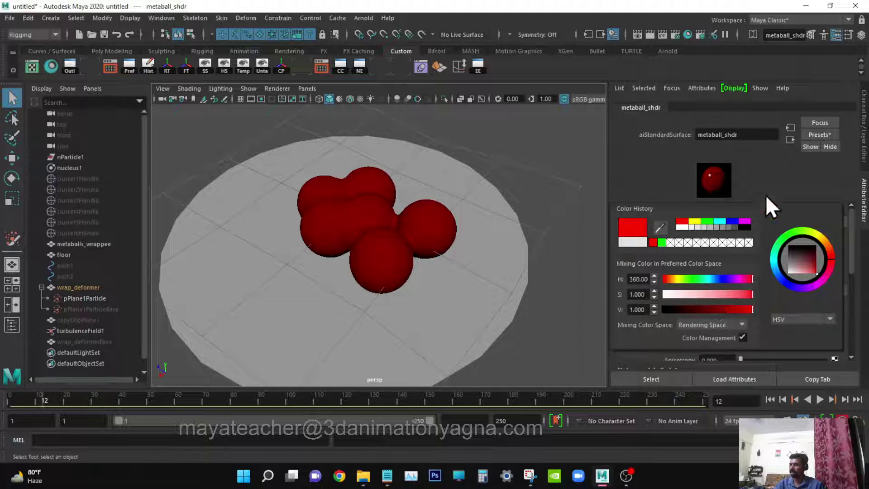
# Step: Set the base Metalness of metaball_shdr to 0.1, after trying 0.2
pyautogui.moveTo(732, 279); pyautogui.dragTo(685, 278)
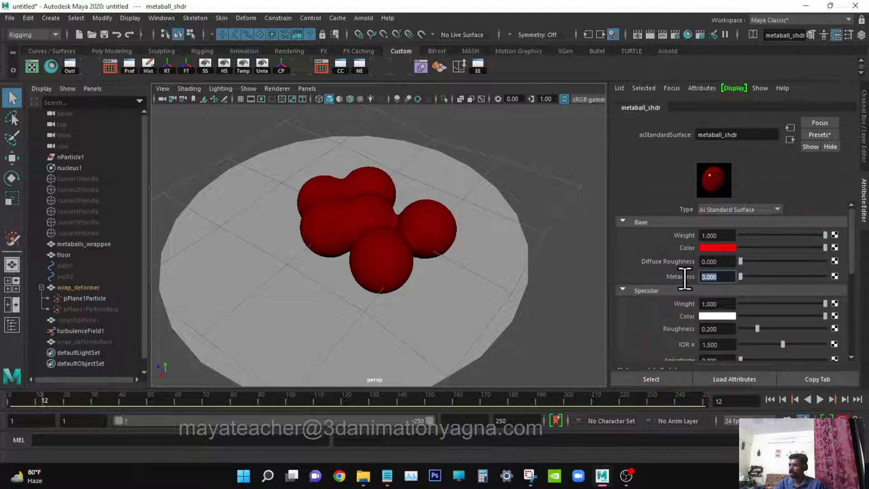
pyautogui.write('.2')
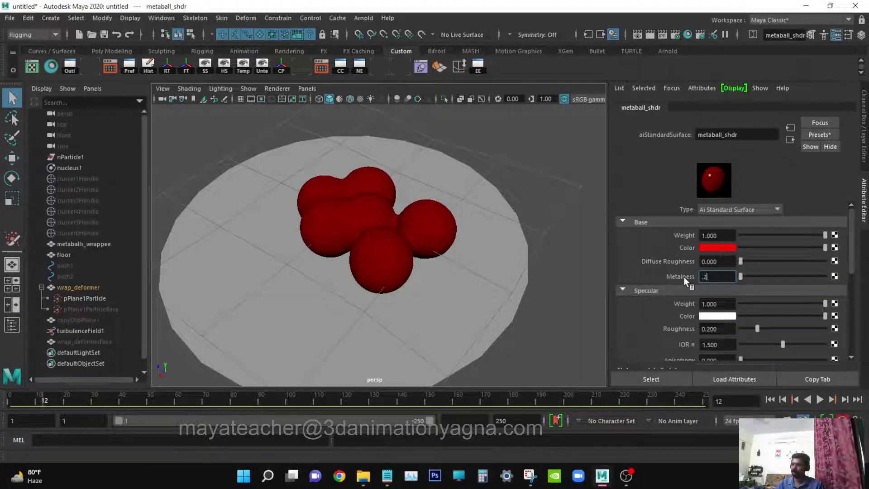
pyautogui.press('Return')
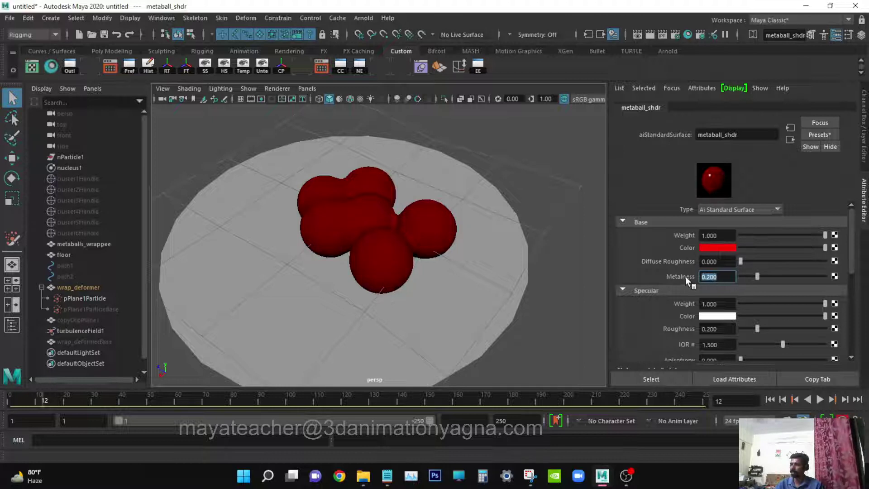
pyautogui.write('.1')
pyautogui.press('Return')
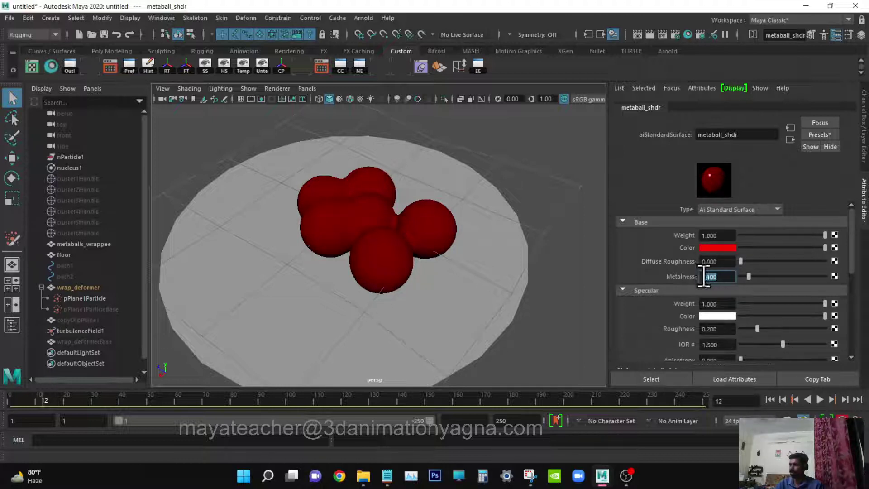
# Step: Set the specular Roughness of metaball_shdr to 0 and its specular IOR to 1.6
pyautogui.scroll(-2, 707, 281)
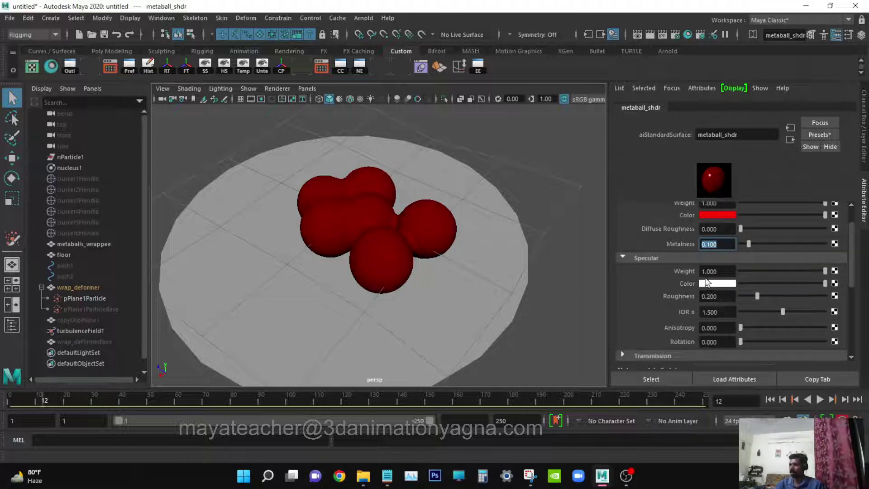
pyautogui.click(724, 297)
pyautogui.write('0')
pyautogui.press('Return')
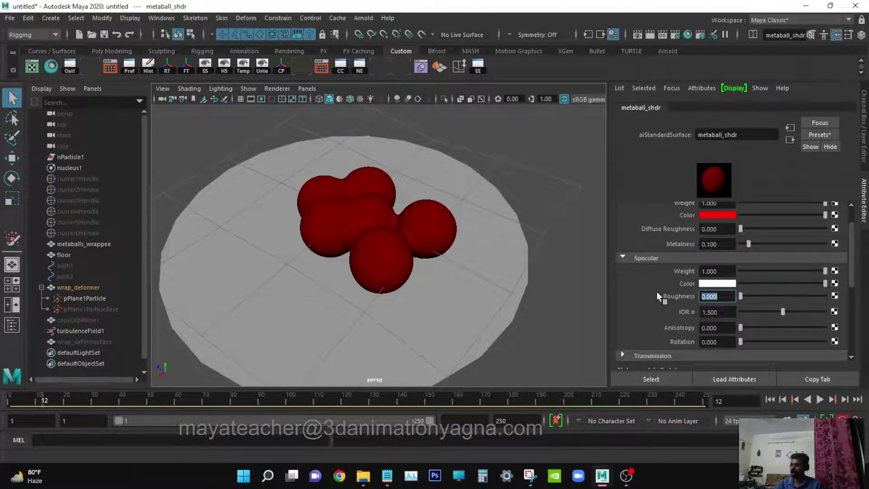
pyautogui.click(726, 312)
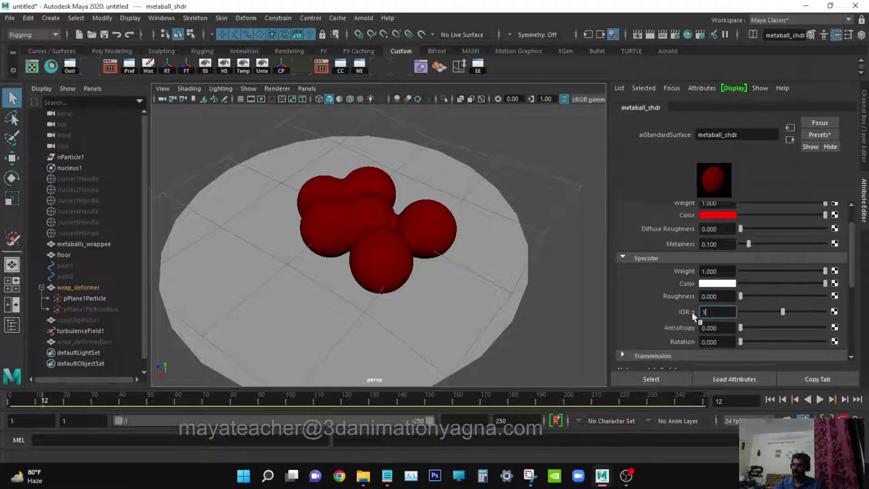
pyautogui.write('1.6')
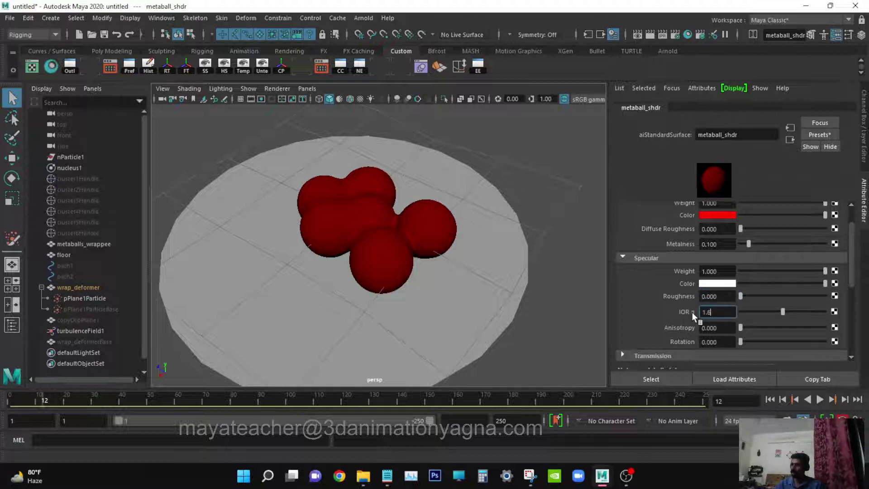
pyautogui.press('Return')
# Step: Set the Coat weight of metaball_shdr to 1 and its coat color to a magenta pink
pyautogui.scroll(-2, 739, 324)
pyautogui.scroll(-4, 739, 324)
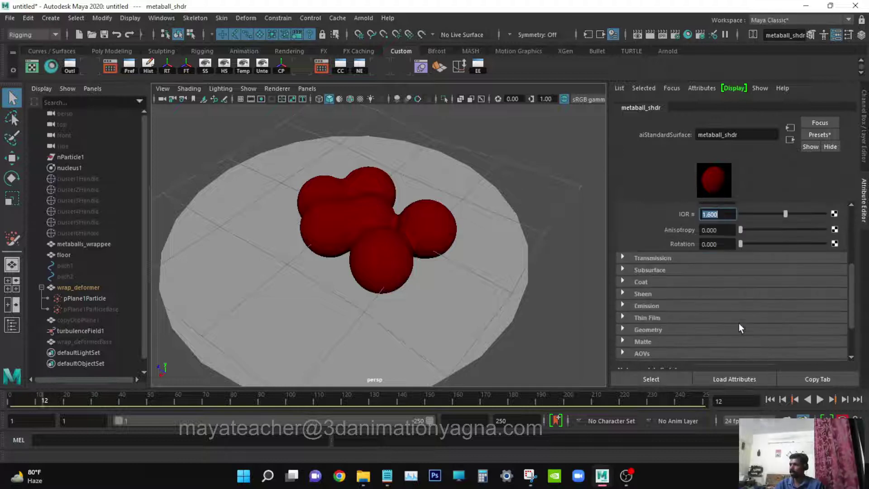
pyautogui.scroll(8, 739, 323)
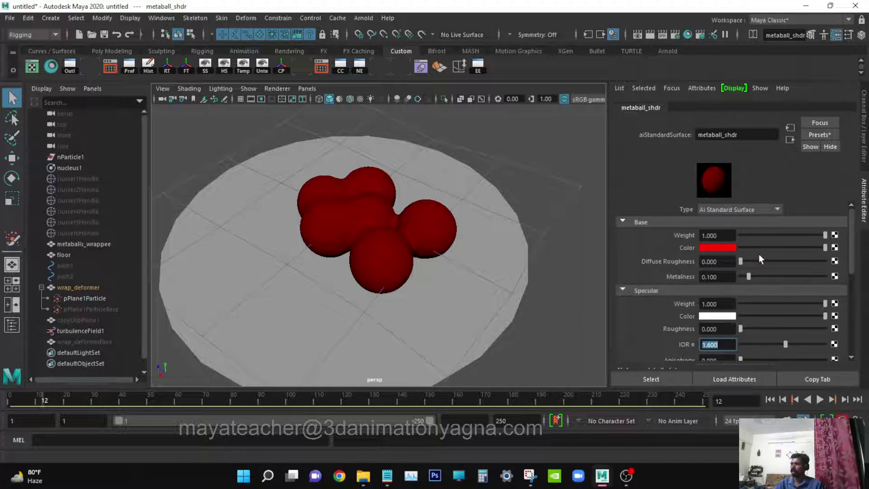
pyautogui.scroll(-8, 759, 256)
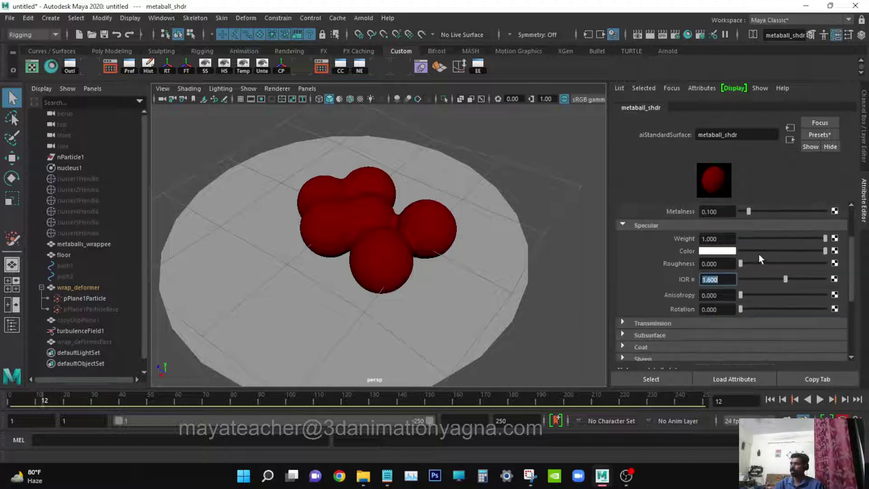
pyautogui.scroll(-2, 759, 256)
pyautogui.click(661, 250)
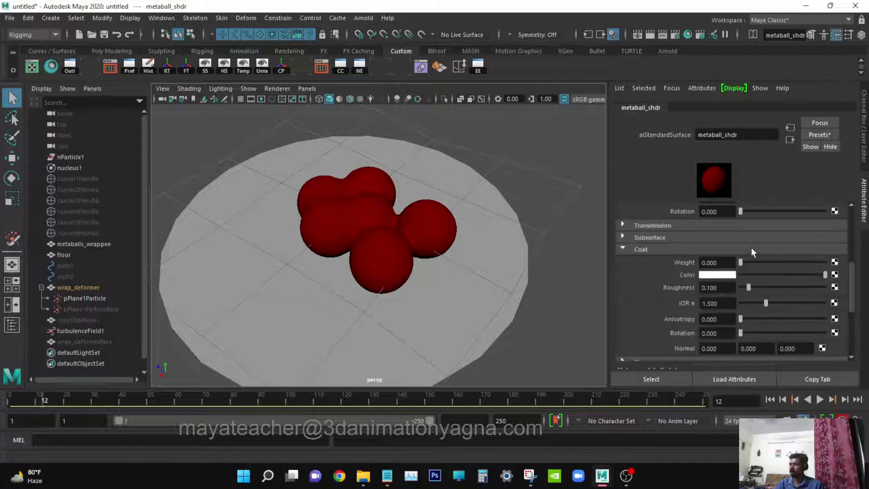
pyautogui.moveTo(742, 262); pyautogui.dragTo(856, 267)
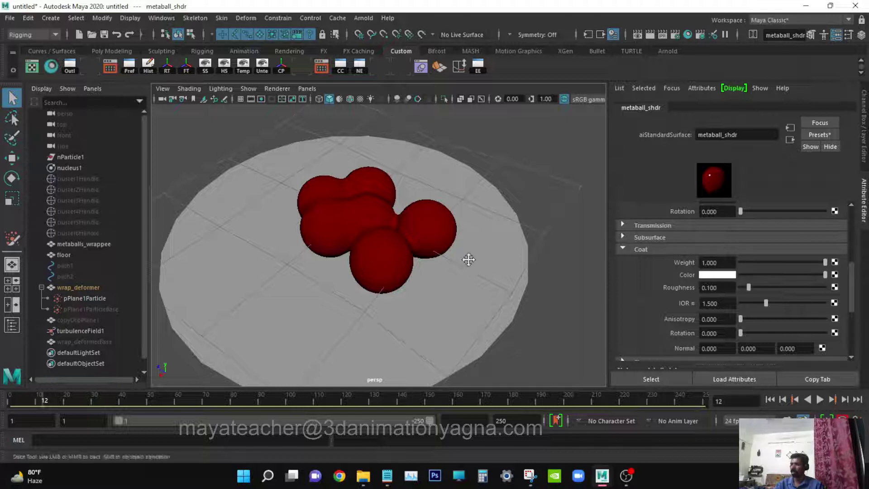
pyautogui.click(725, 275)
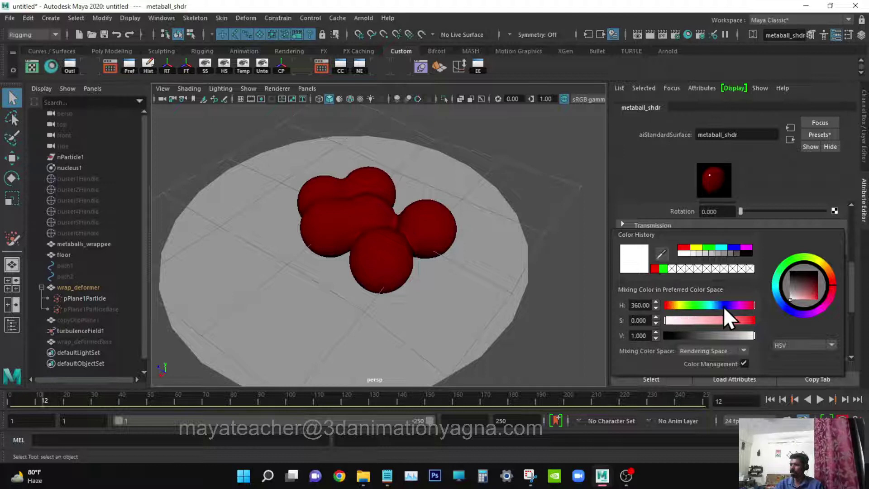
pyautogui.moveTo(738, 305); pyautogui.dragTo(736, 319)
pyautogui.click(732, 321)
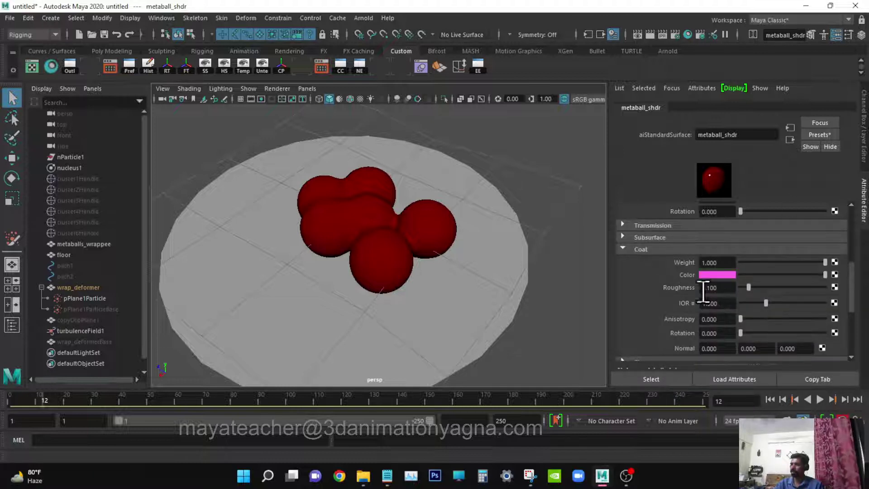
# Step: Create an Arnold area light and scale it up uniformly to about 15.6
pyautogui.keyDown('alt'); pyautogui.moveTo(469, 240); pyautogui.dragTo(490, 243, button='right'); pyautogui.keyUp('alt')
pyautogui.keyDown('alt'); pyautogui.moveTo(490, 243); pyautogui.dragTo(515, 239, button='middle'); pyautogui.keyUp('alt')
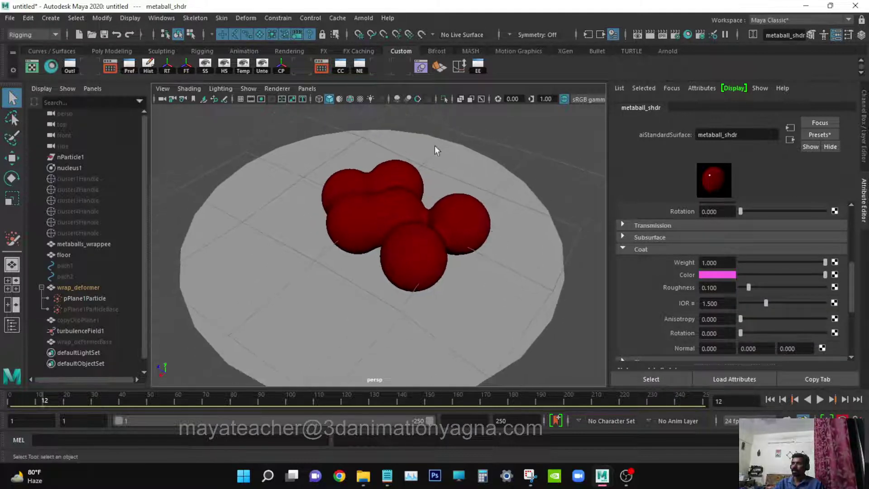
pyautogui.click(363, 18)
pyautogui.moveTo(398, 74)
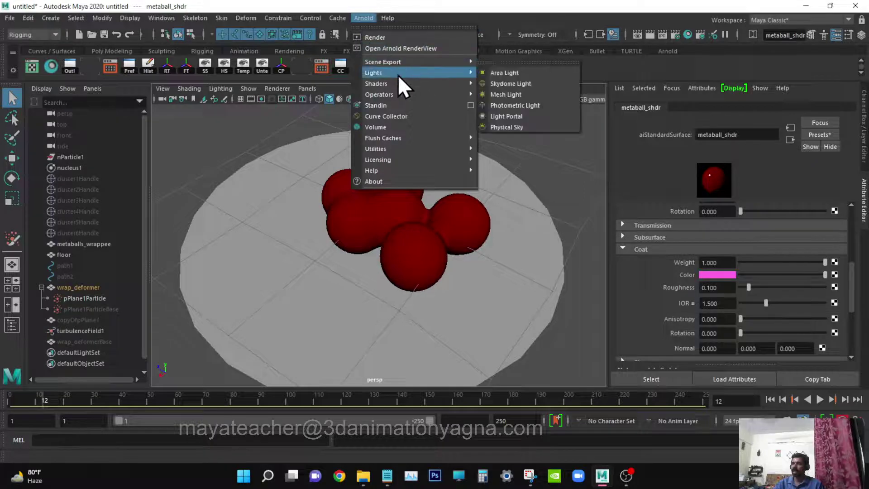
pyautogui.click(523, 71)
pyautogui.press('r')
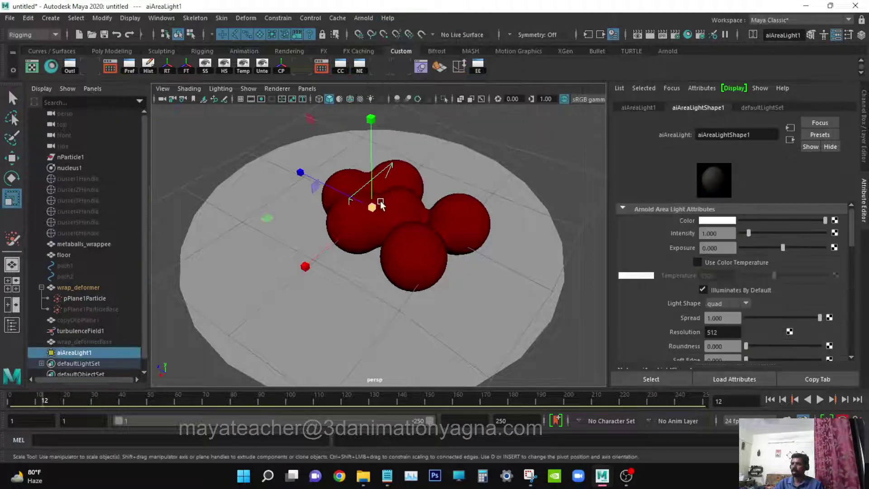
pyautogui.moveTo(371, 208); pyautogui.dragTo(743, 124)
pyautogui.scroll(-5, 509, 156)
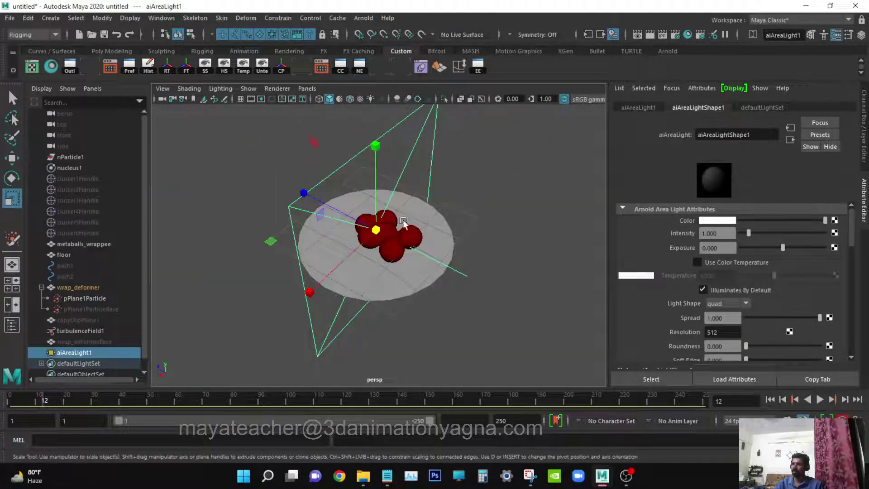
pyautogui.moveTo(377, 229); pyautogui.dragTo(430, 213)
# Step: Raise the area light to about 5.3 in Y, tilt it about -27 degrees in X and move it back to about 8.6 in Z
pyautogui.press('w')
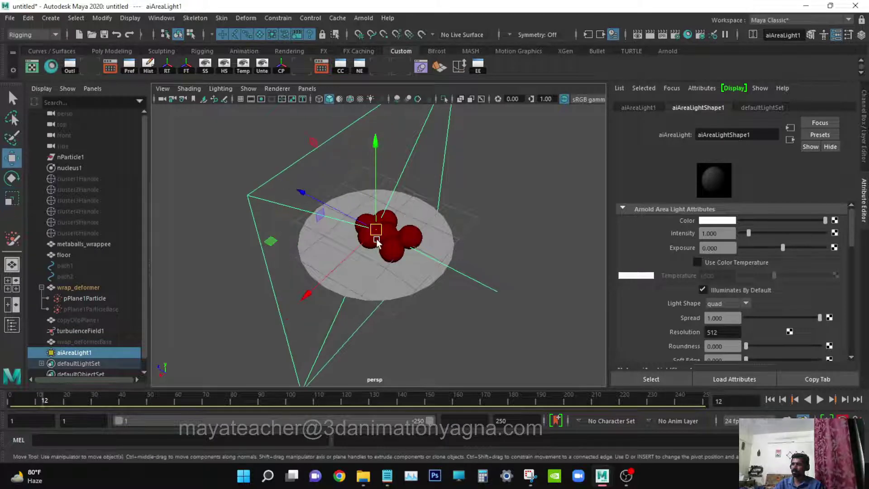
pyautogui.moveTo(378, 169); pyautogui.dragTo(369, 61)
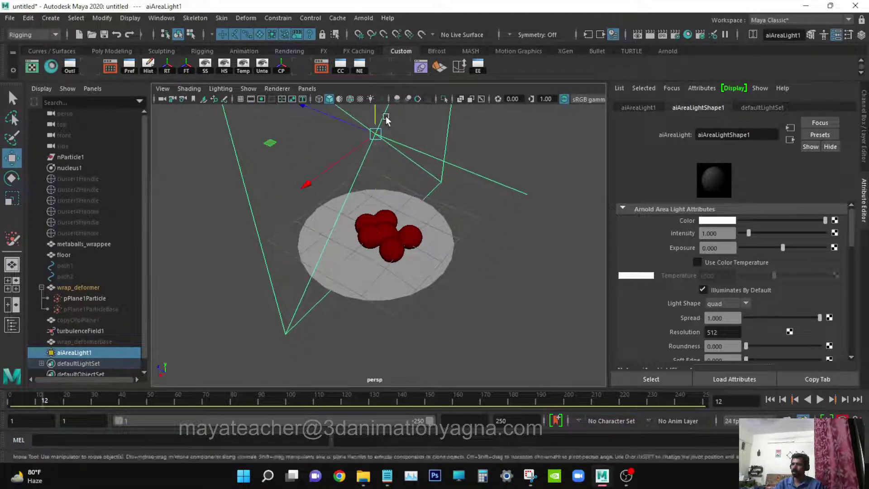
pyautogui.press('e')
pyautogui.moveTo(460, 117); pyautogui.dragTo(468, 159)
pyautogui.press('w')
pyautogui.moveTo(354, 116); pyautogui.dragTo(282, 64)
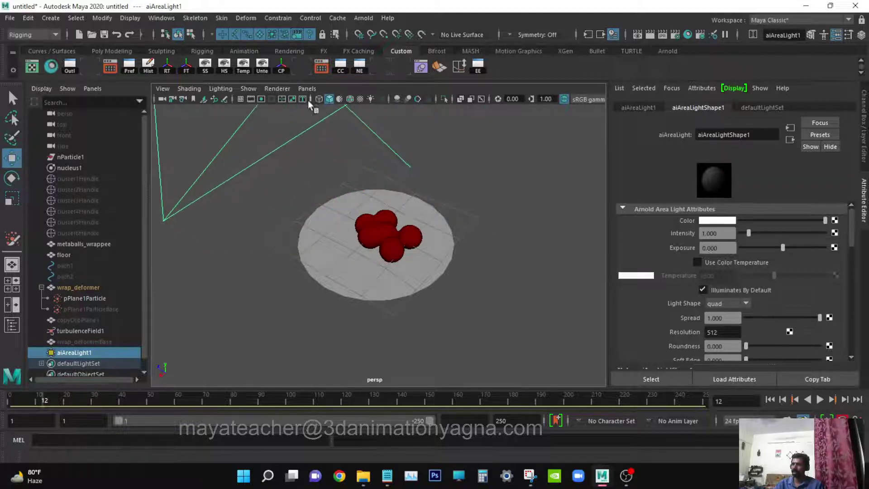
# Step: Inspect the area light's aim at the metaballs, its light attributes and its transform values
pyautogui.scroll(-4, 353, 167)
pyautogui.keyDown('alt'); pyautogui.moveTo(353, 167); pyautogui.dragTo(400, 178); pyautogui.keyUp('alt')
pyautogui.keyDown('alt'); pyautogui.moveTo(345, 143); pyautogui.dragTo(417, 171); pyautogui.keyUp('alt')
pyautogui.press('r')
pyautogui.scroll(4, 412, 226)
pyautogui.keyDown('alt'); pyautogui.moveTo(413, 230); pyautogui.dragTo(419, 248); pyautogui.keyUp('alt')
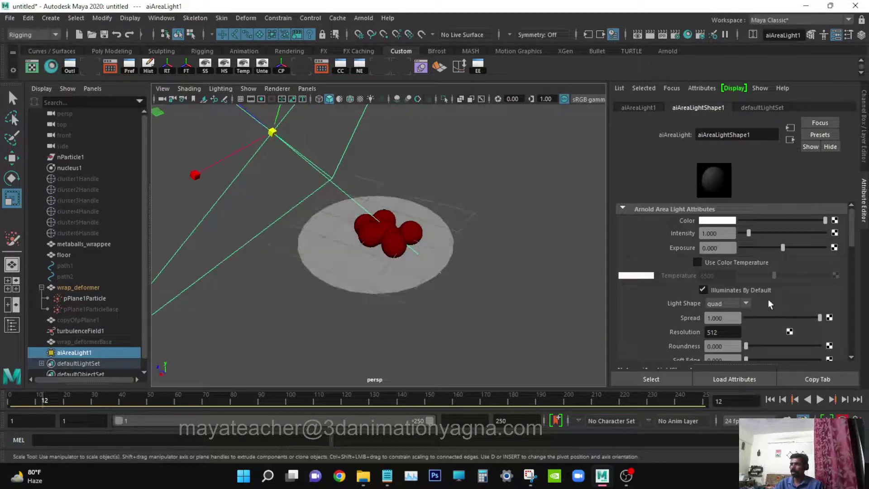
pyautogui.scroll(-2, 793, 300)
pyautogui.scroll(-2, 741, 342)
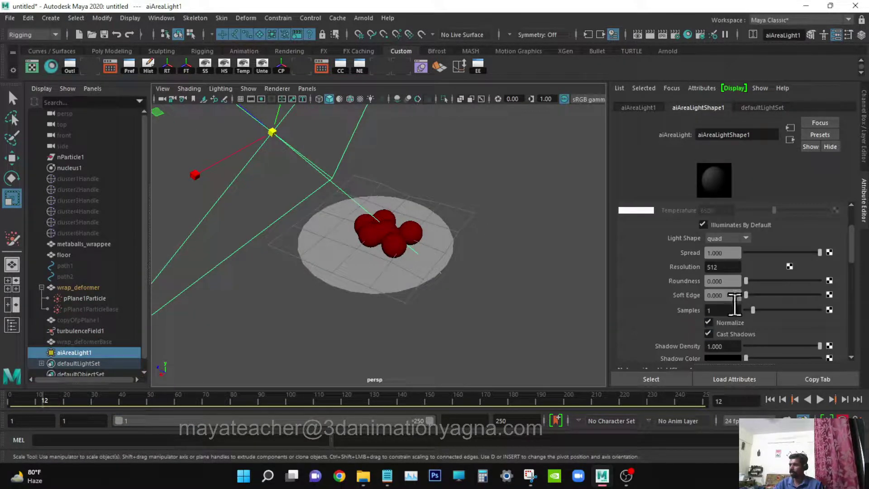
pyautogui.click(836, 35)
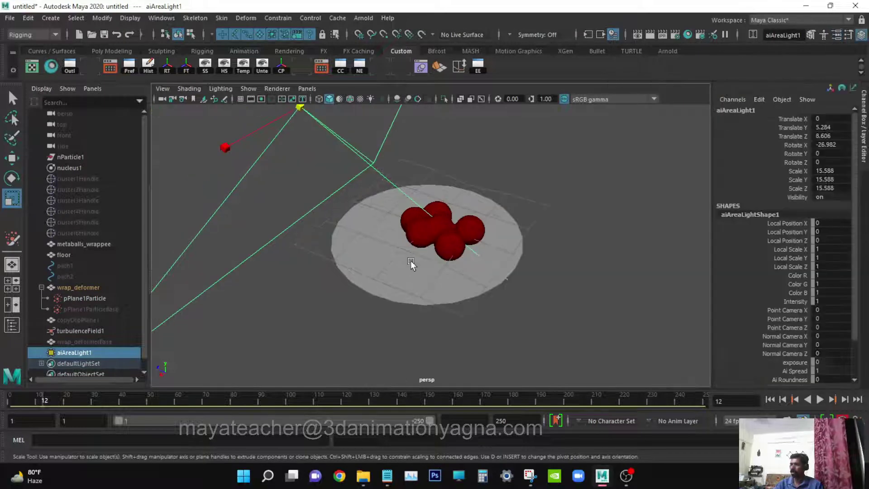
# Step: Frame the metaballs closely, preview the lit scene in the Arnold RenderView and close the preview
pyautogui.scroll(5, 411, 264)
pyautogui.keyDown('alt'); pyautogui.moveTo(412, 264); pyautogui.dragTo(407, 285); pyautogui.keyUp('alt')
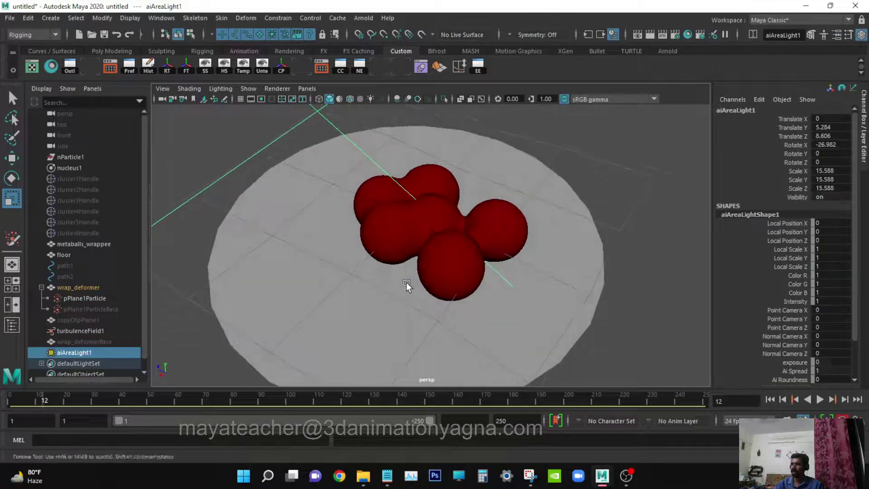
pyautogui.scroll(1, 406, 285)
pyautogui.click(362, 21)
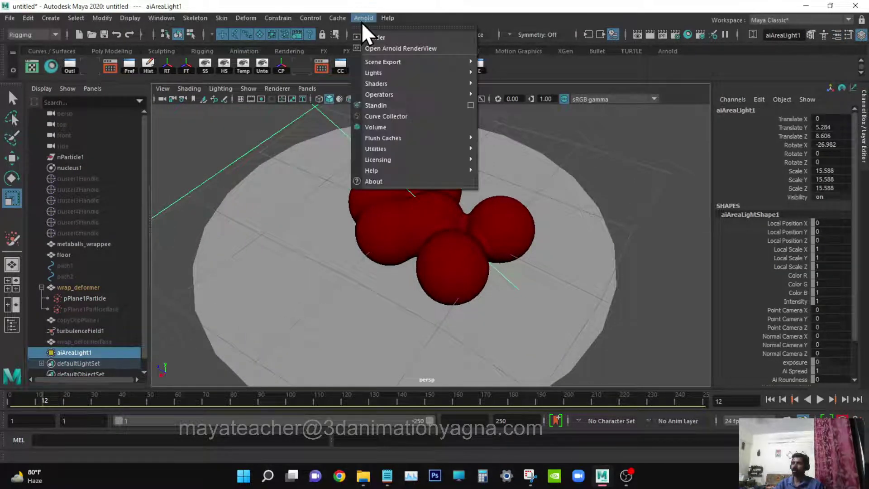
pyautogui.click(384, 48)
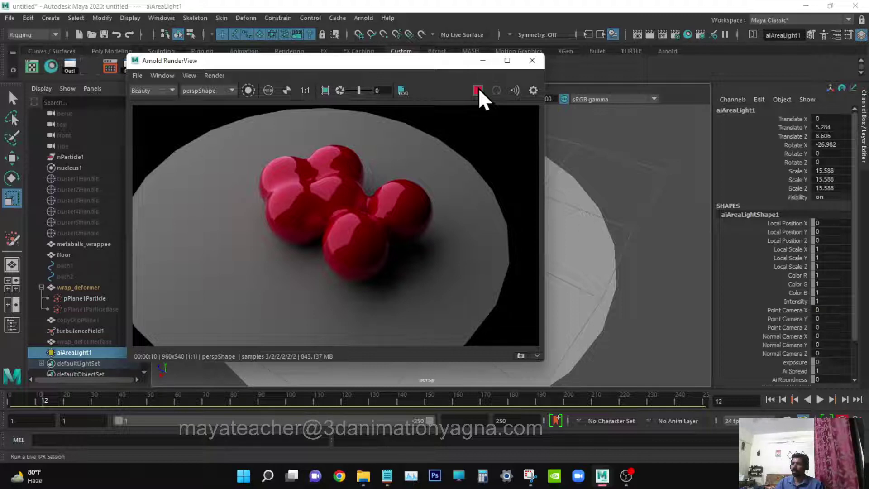
pyautogui.click(533, 61)
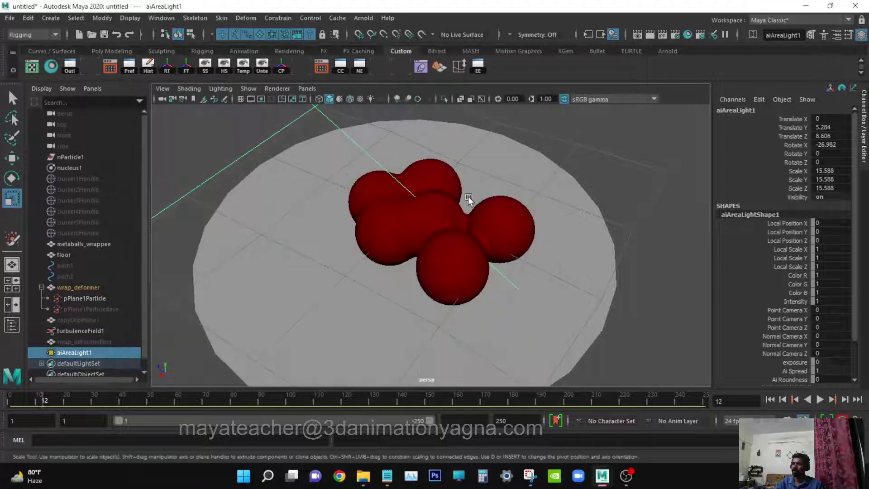
# Step: Assign a new Arnold aiStandardSurface material to the floor
pyautogui.click(488, 151)
pyautogui.press('q')
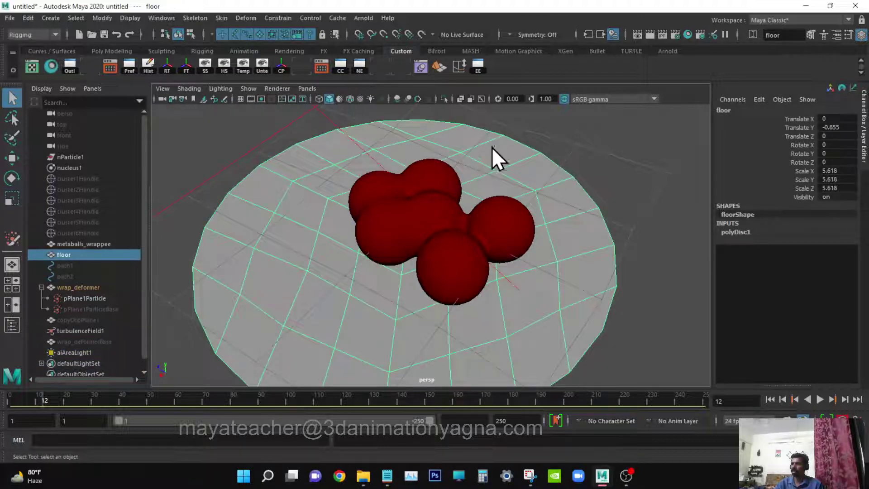
pyautogui.moveTo(492, 148); pyautogui.dragTo(482, 424, button='right')
pyautogui.moveTo(517, 89); pyautogui.dragTo(600, 39)
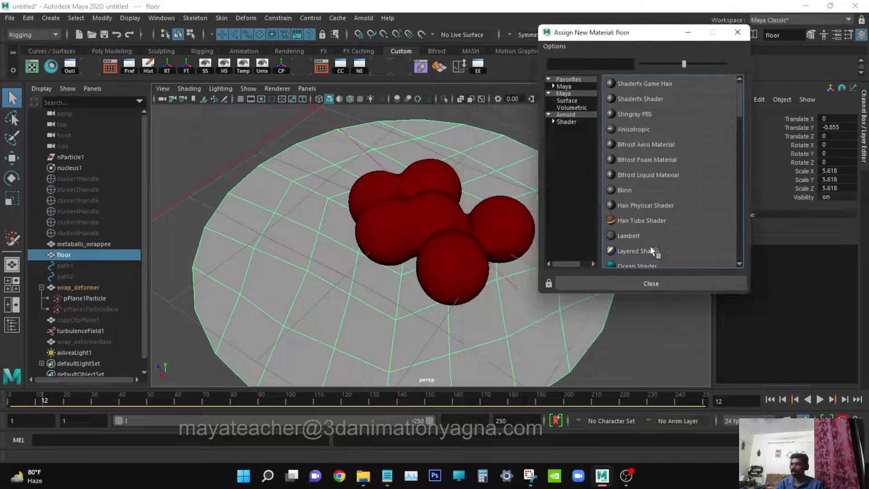
pyautogui.scroll(-3, 656, 221)
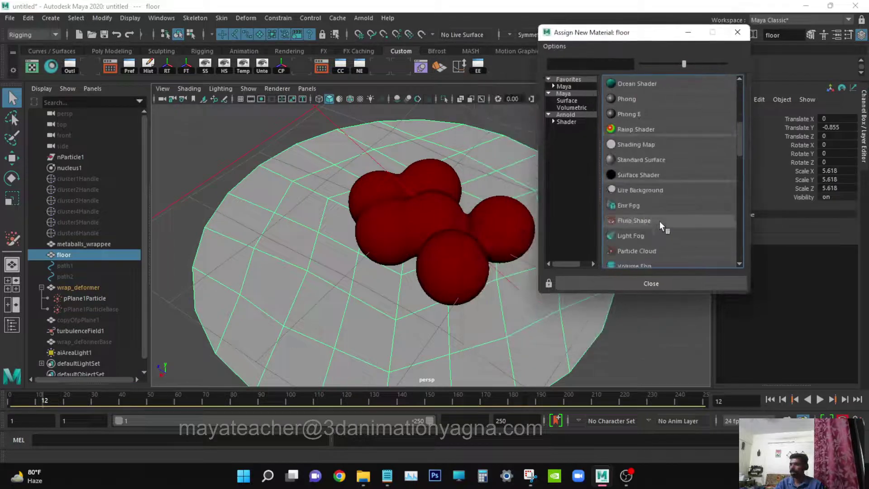
pyautogui.click(584, 115)
pyautogui.click(659, 161)
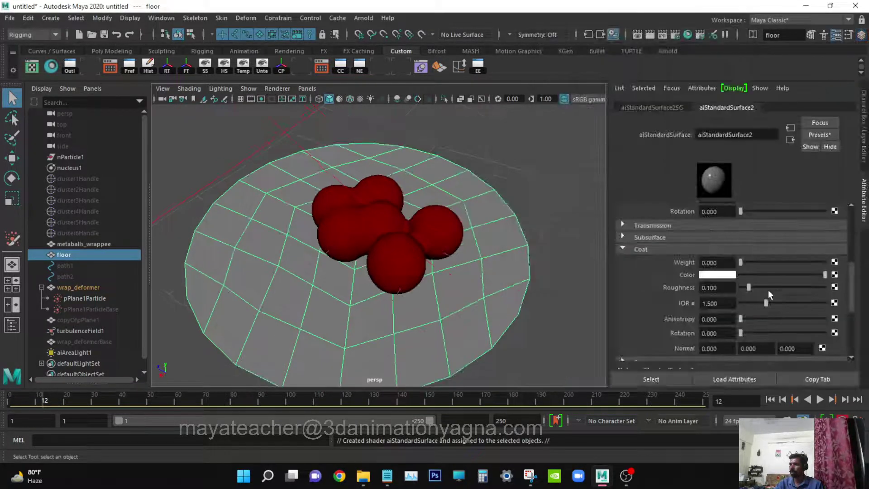
# Step: Set the floor material's base metalness to about 0.9 and its specular roughness to 0
pyautogui.scroll(5, 734, 278)
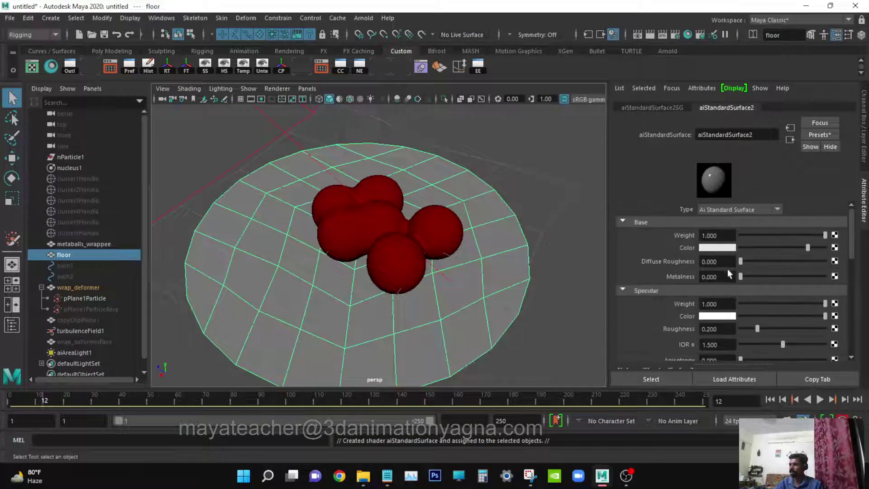
pyautogui.click(725, 249)
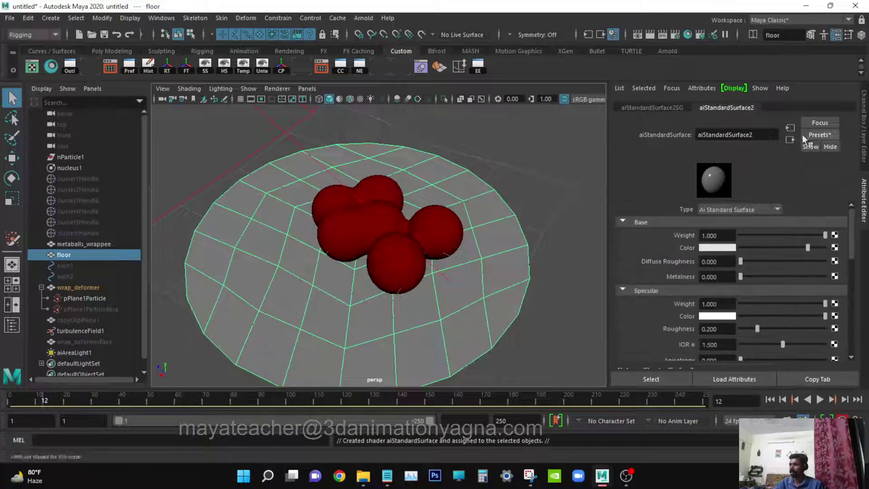
pyautogui.moveTo(756, 276); pyautogui.dragTo(818, 273)
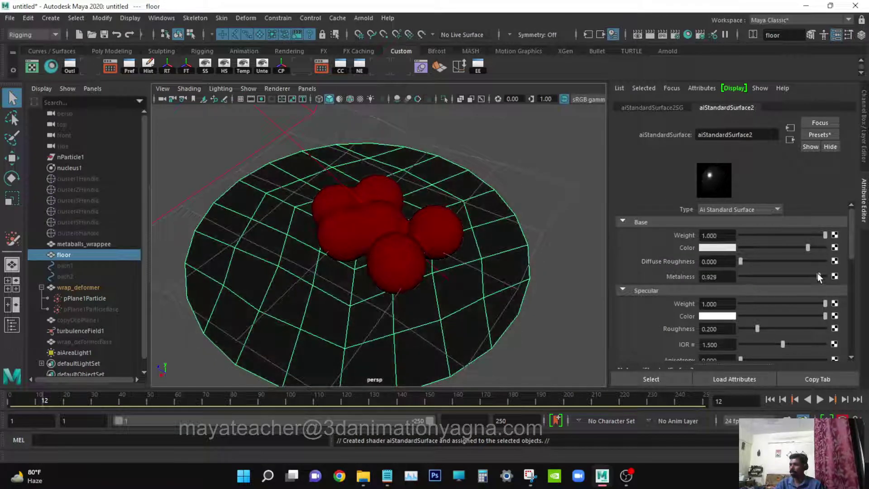
pyautogui.moveTo(758, 329); pyautogui.dragTo(755, 329)
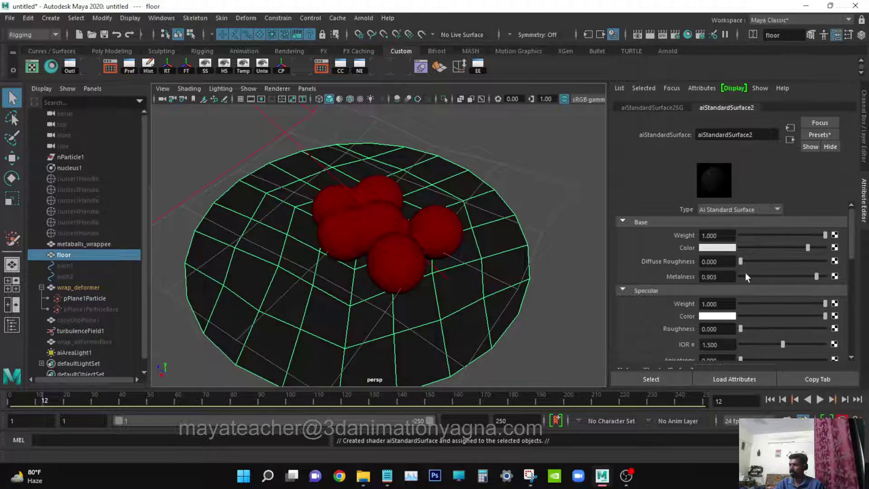
# Step: Start a live render in the Arnold RenderView and set the floor material's metalness to 0
pyautogui.click(363, 18)
pyautogui.click(387, 44)
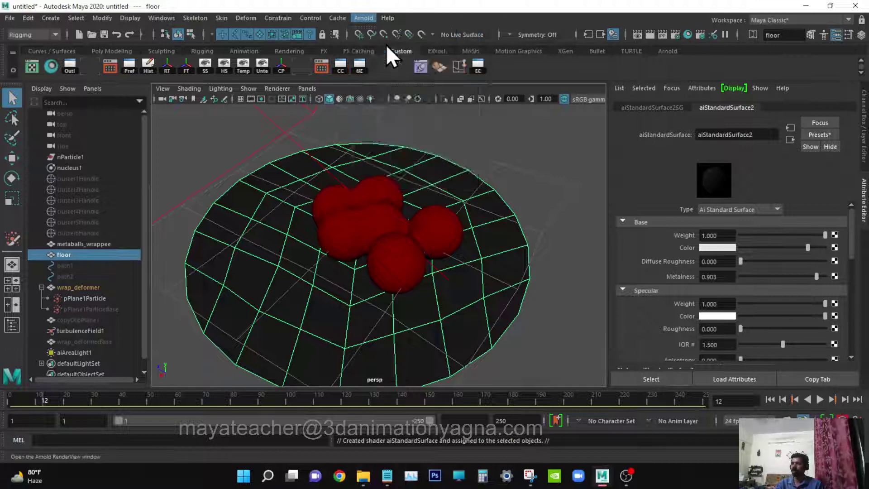
pyautogui.click(478, 90)
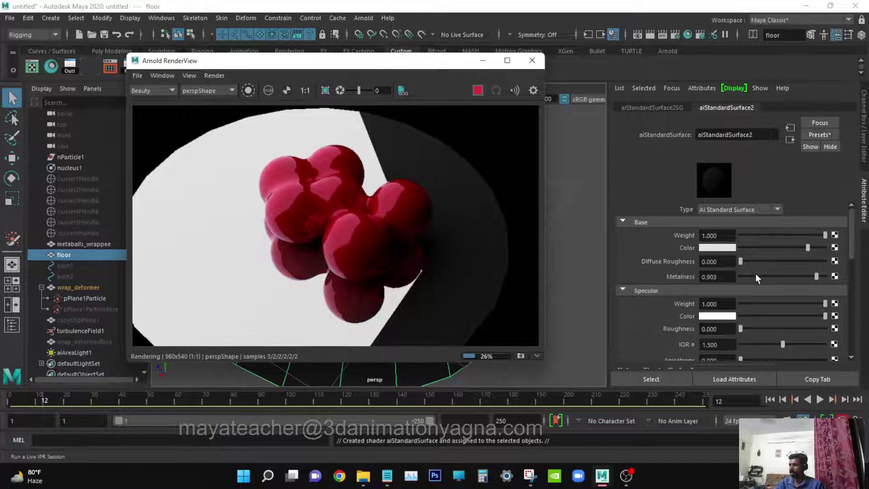
pyautogui.moveTo(756, 276); pyautogui.dragTo(699, 275)
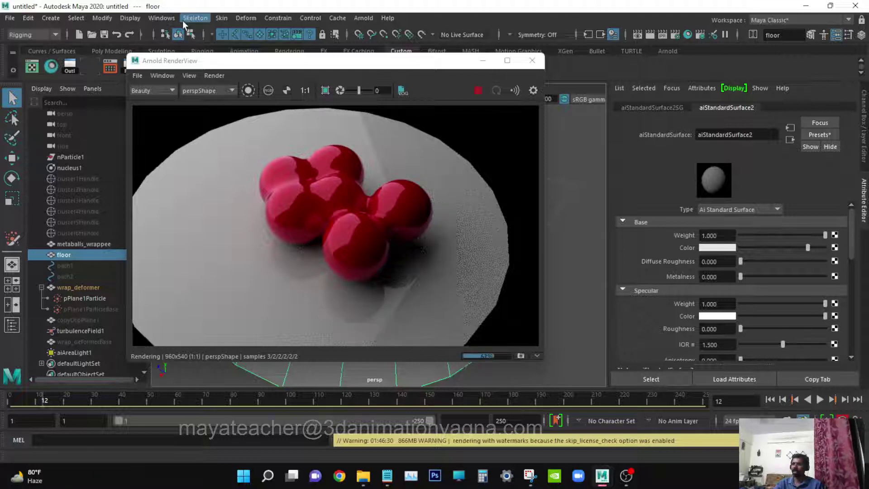
# Step: Select metaball_shdr in the Hypershade and set its transmission weight to 1
pyautogui.click(162, 18)
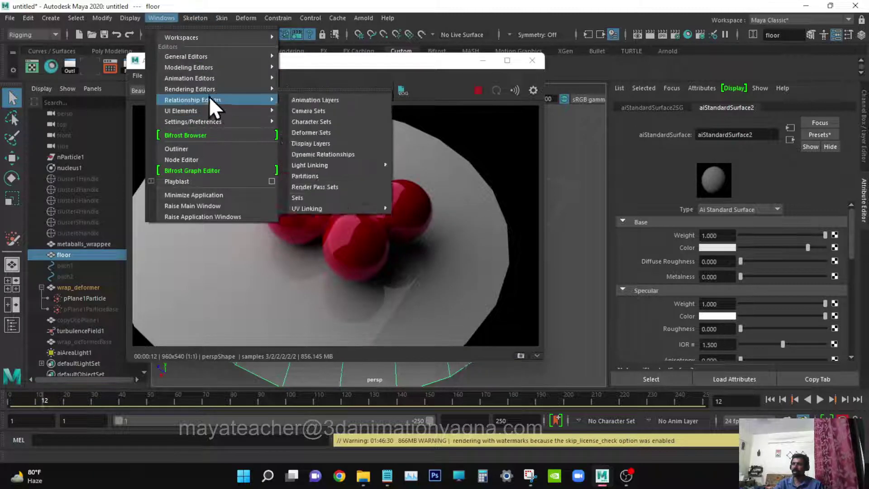
pyautogui.moveTo(213, 89)
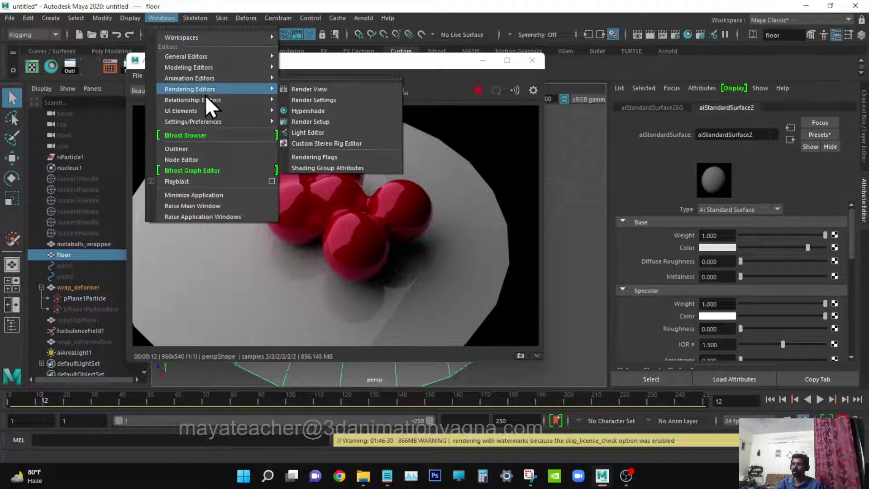
pyautogui.click(306, 112)
pyautogui.click(408, 262)
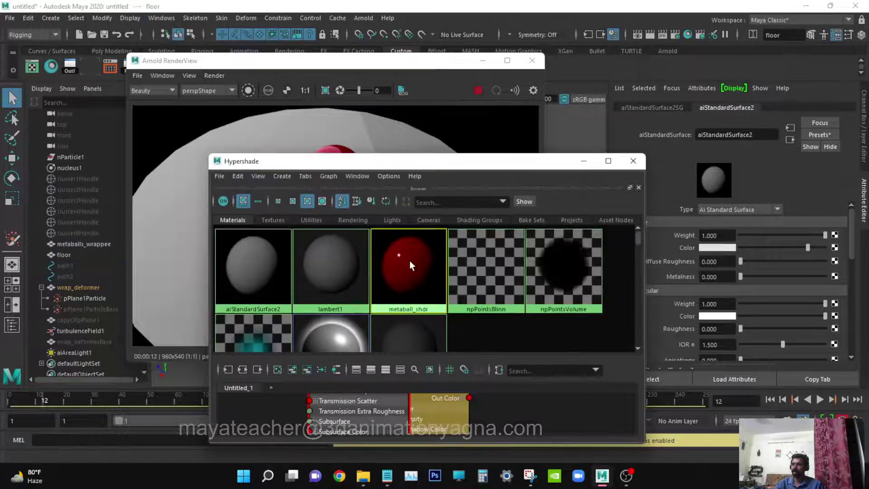
pyautogui.click(584, 161)
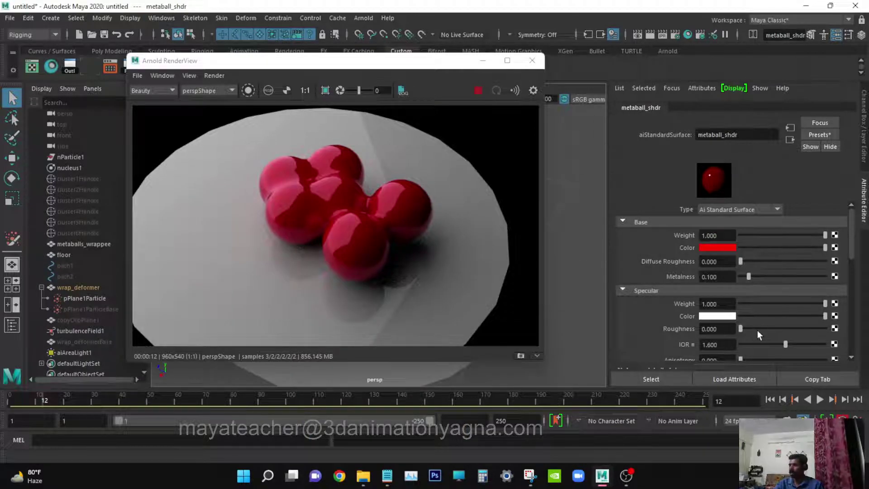
pyautogui.scroll(-5, 758, 327)
pyautogui.click(681, 258)
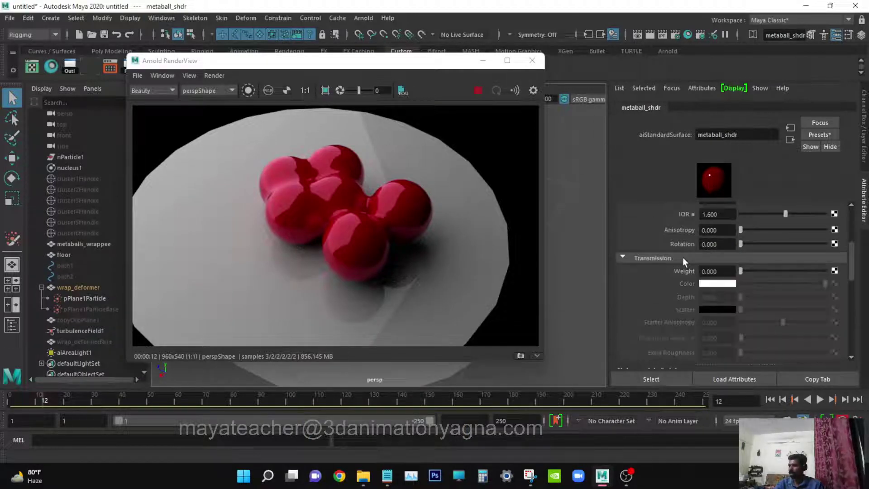
pyautogui.moveTo(760, 271); pyautogui.dragTo(788, 268)
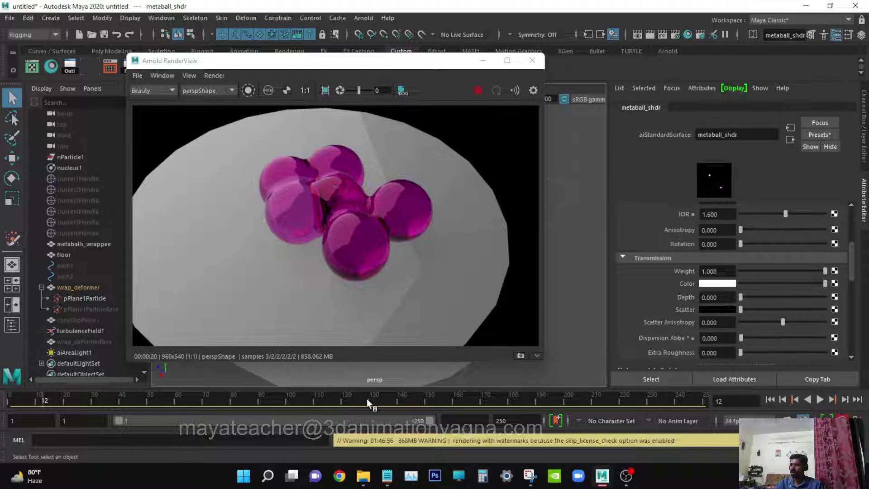
# Step: Check the live render while playing and scrubbing the animation through frames 25, 57 and 71, and stop the render
pyautogui.click(821, 399)
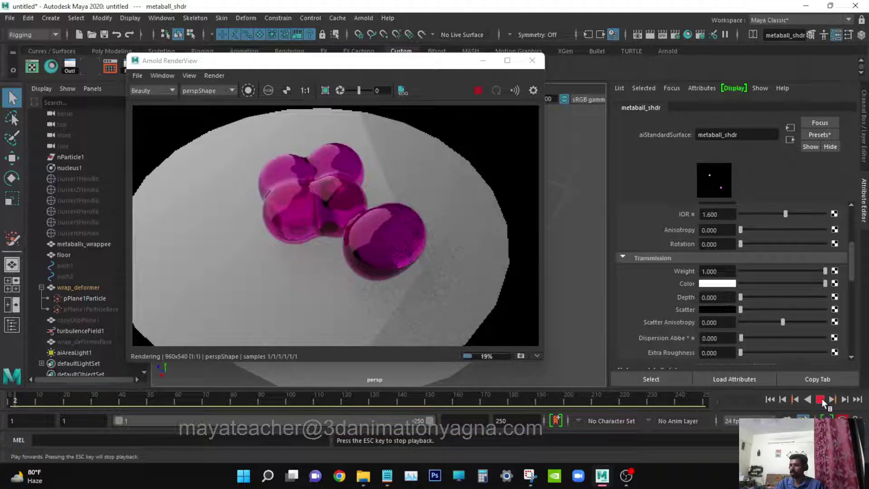
pyautogui.press('Escape')
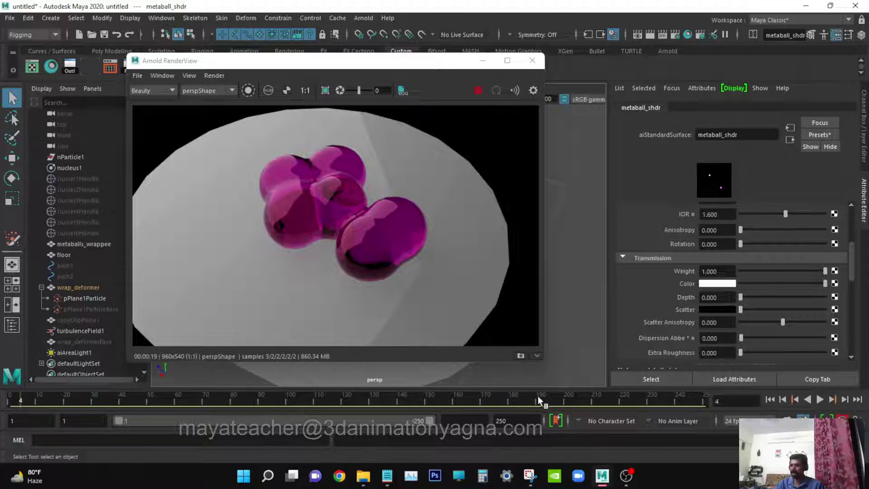
pyautogui.moveTo(31, 401); pyautogui.dragTo(57, 400)
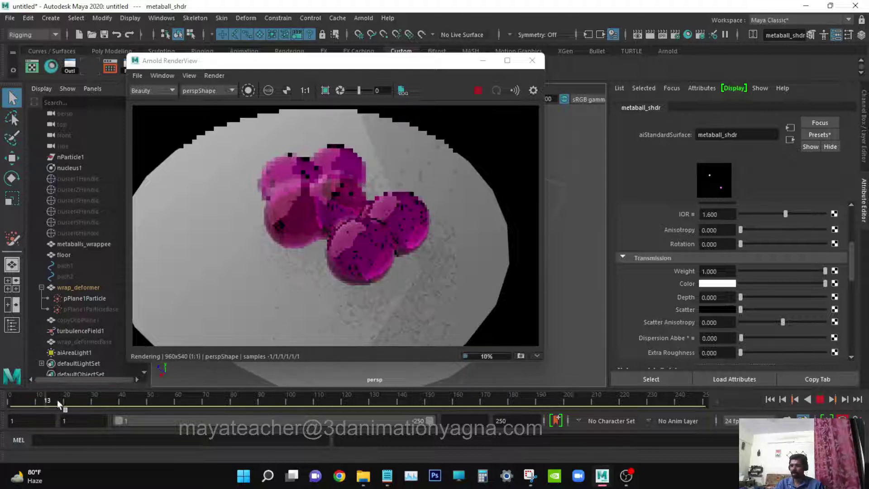
pyautogui.click(77, 401)
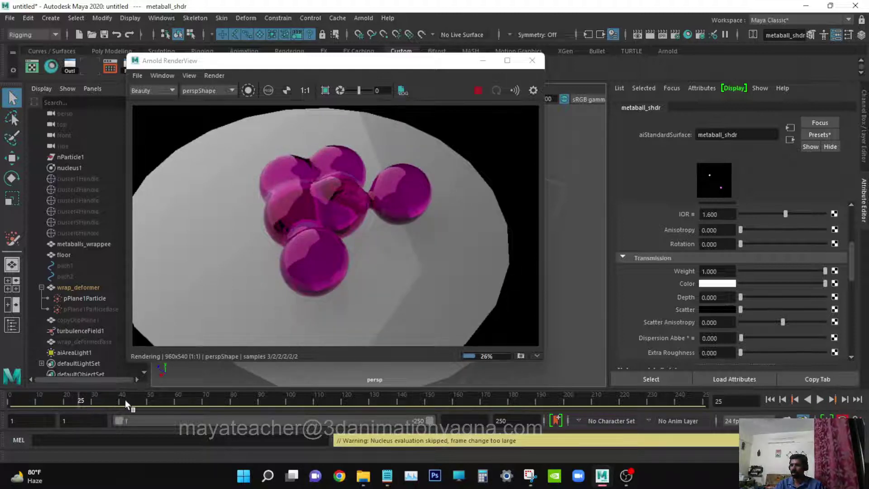
pyautogui.moveTo(137, 400); pyautogui.dragTo(169, 400)
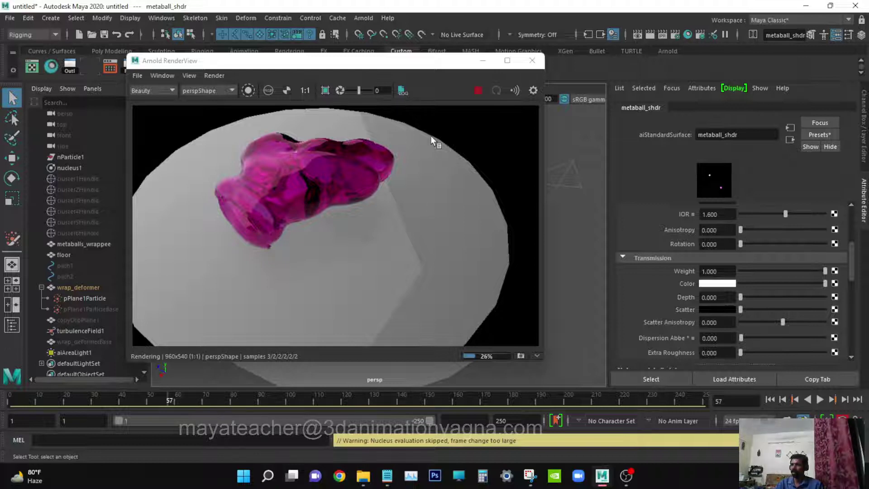
pyautogui.click(204, 395)
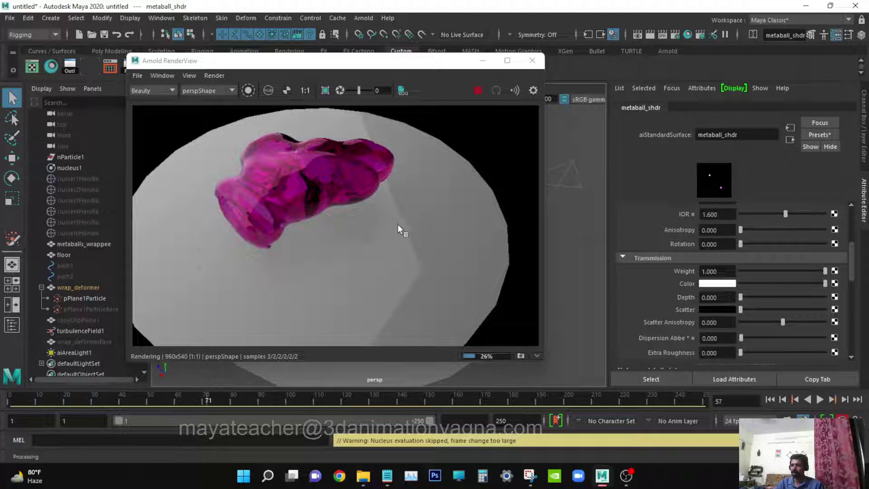
pyautogui.click(479, 91)
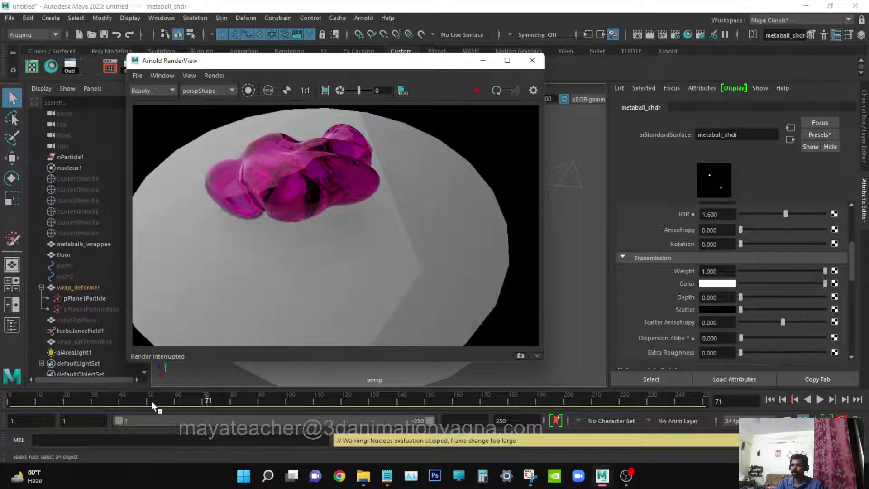
# Step: Play and scrub the metaball animation from frame 1 to frame 250 with rendering stopped
pyautogui.moveTo(151, 402); pyautogui.dragTo(425, 399)
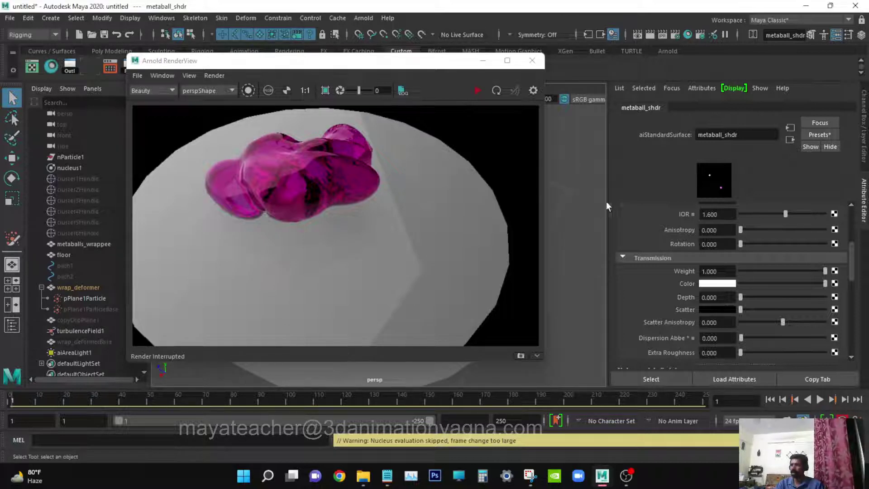
pyautogui.click(824, 399)
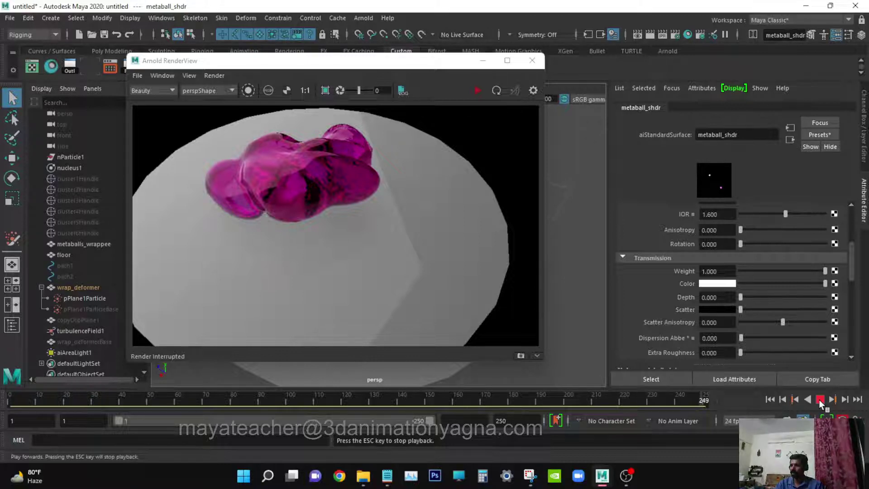
pyautogui.click(820, 400)
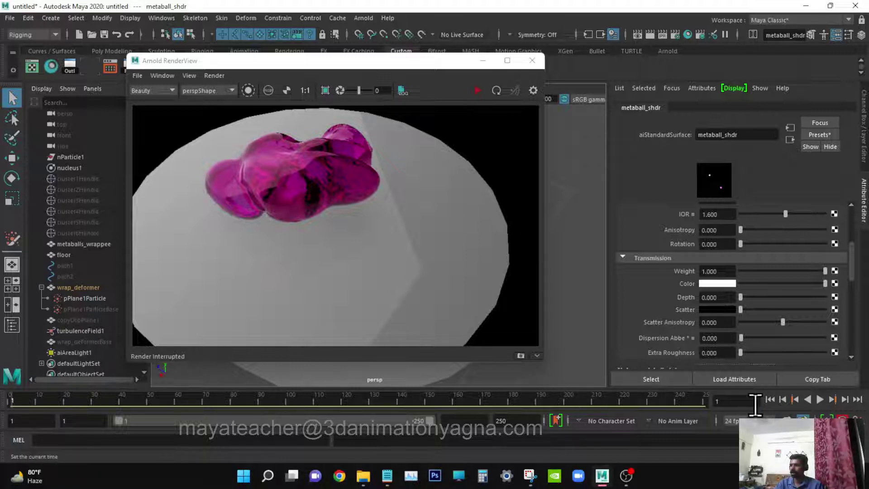
pyautogui.click(820, 400)
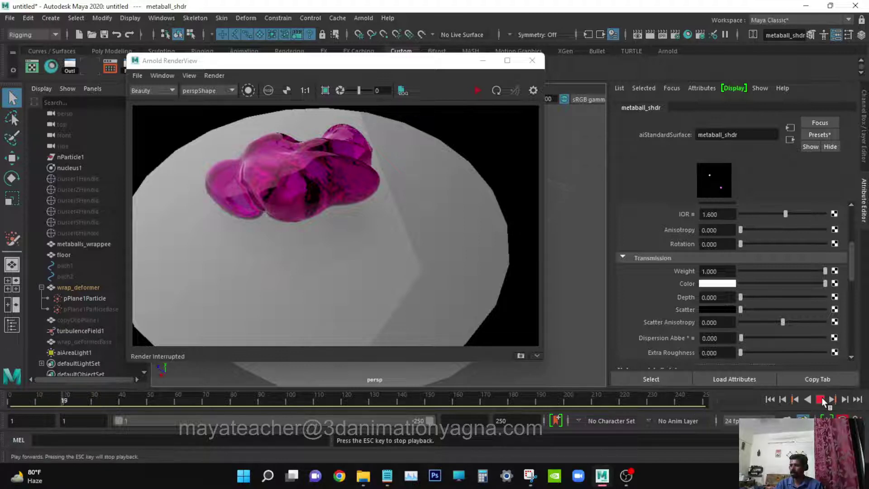
pyautogui.click(821, 400)
pyautogui.moveTo(618, 398); pyautogui.dragTo(716, 393)
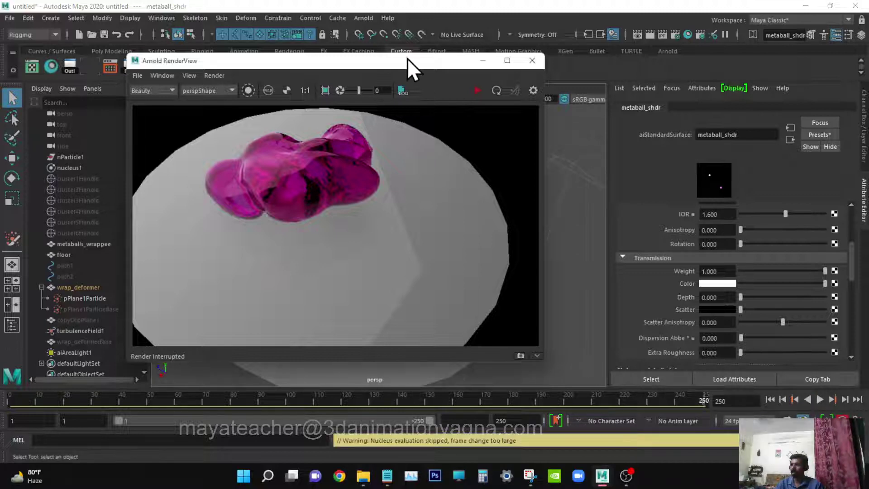
# Step: Move the Arnold RenderView window clear of the metaballs in the viewport
pyautogui.moveTo(407, 58); pyautogui.dragTo(327, 235)
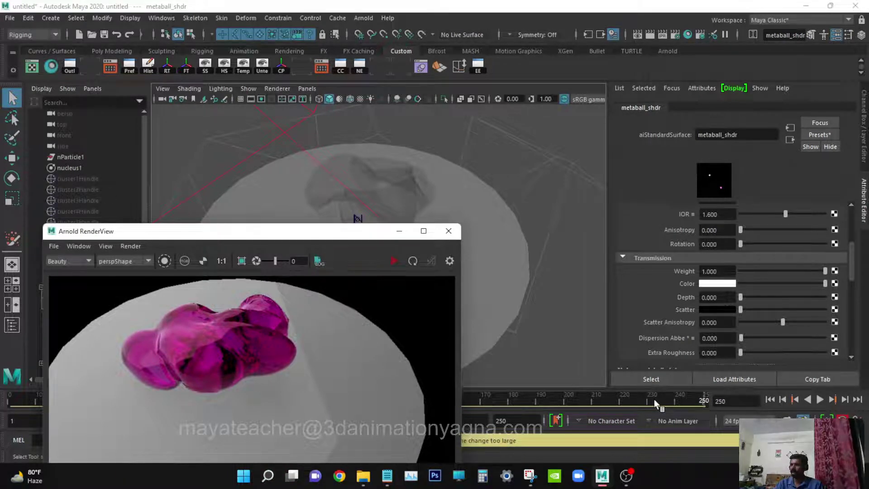
pyautogui.moveTo(349, 230); pyautogui.dragTo(564, 387)
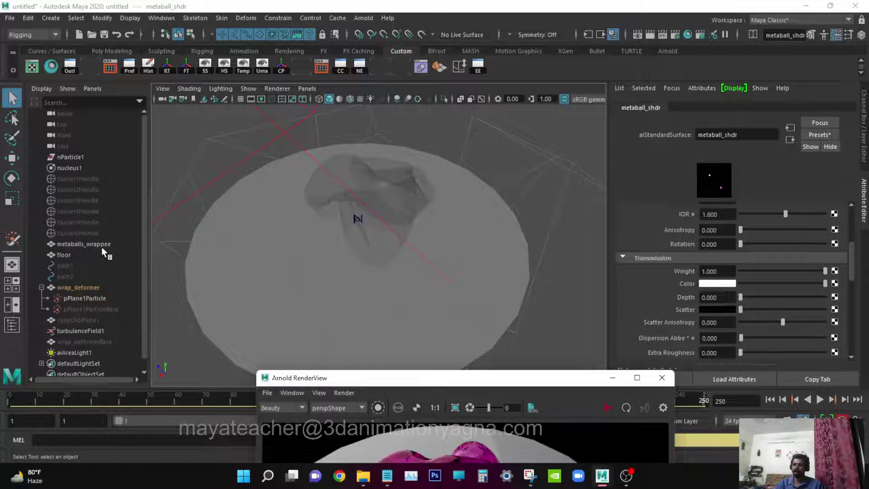
pyautogui.scroll(-1, 103, 250)
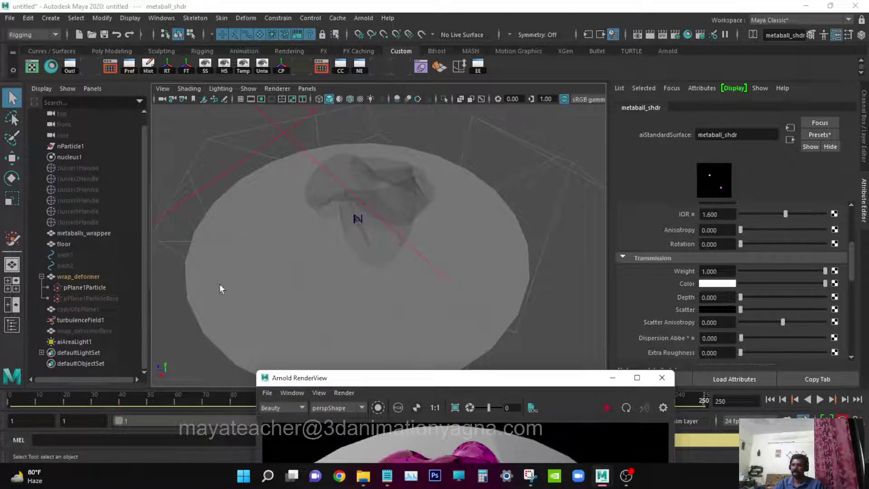
pyautogui.moveTo(374, 379); pyautogui.dragTo(409, 365)
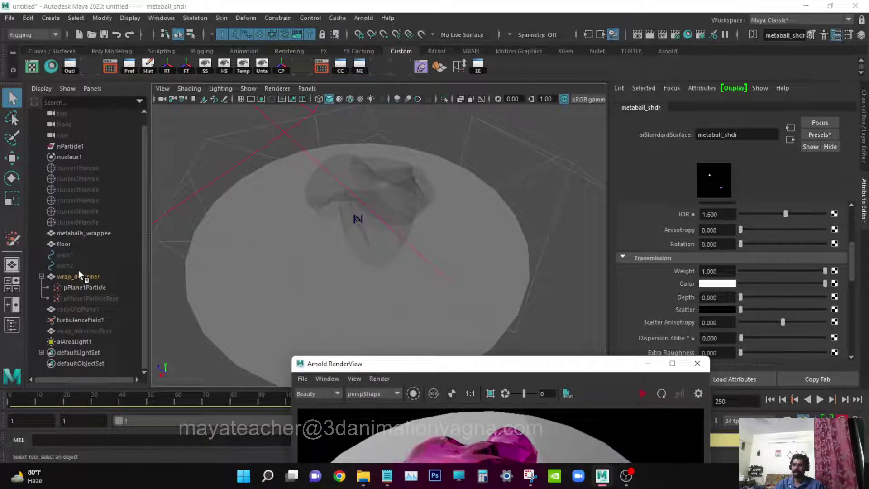
# Step: Select pPlane1Particle, switch to the FX menu set and open the options for creating a new nObject cache
pyautogui.click(91, 289)
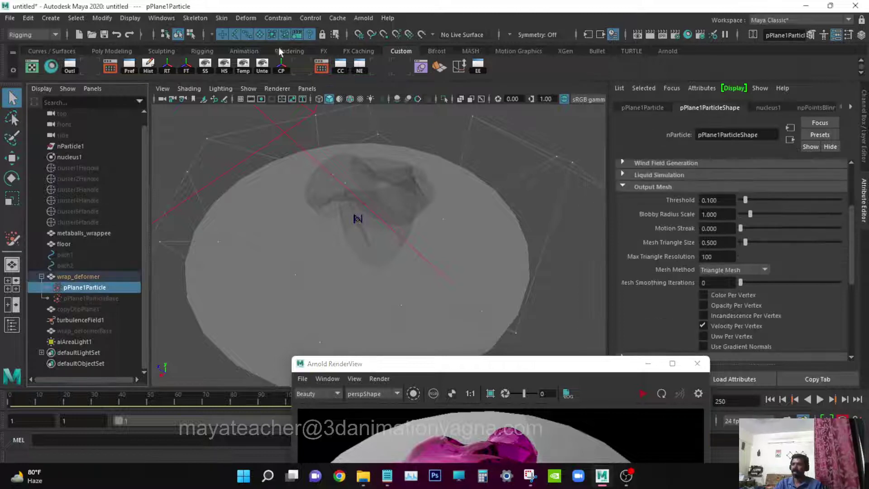
pyautogui.click(52, 34)
pyautogui.click(36, 77)
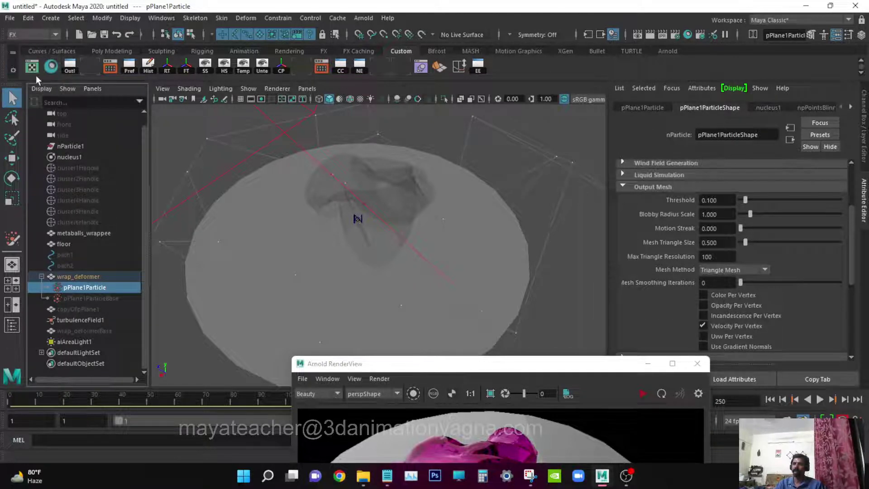
pyautogui.click(352, 19)
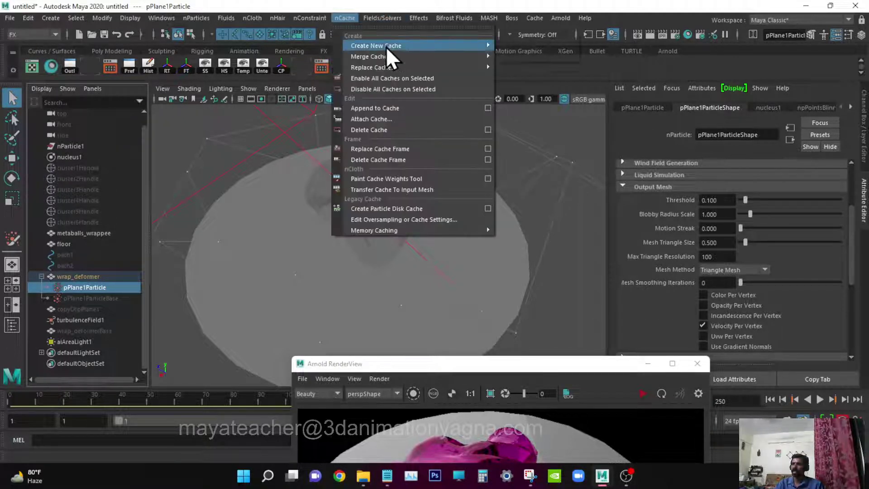
pyautogui.moveTo(476, 46)
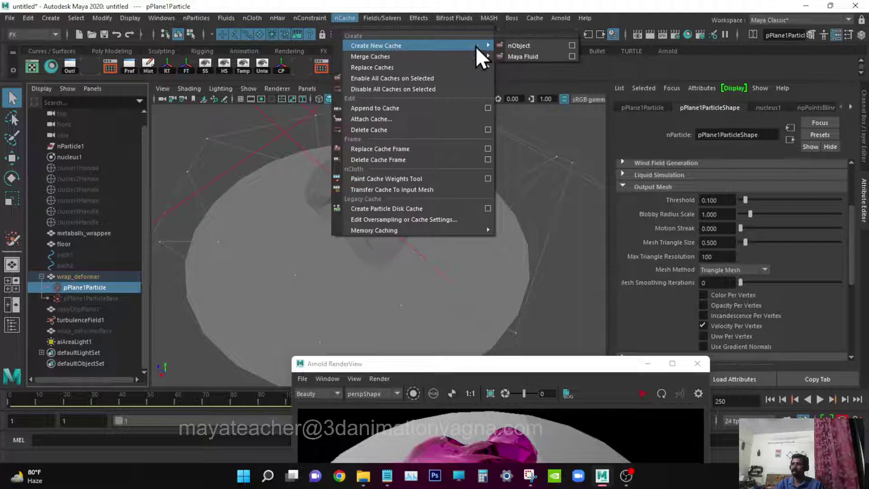
pyautogui.click(572, 44)
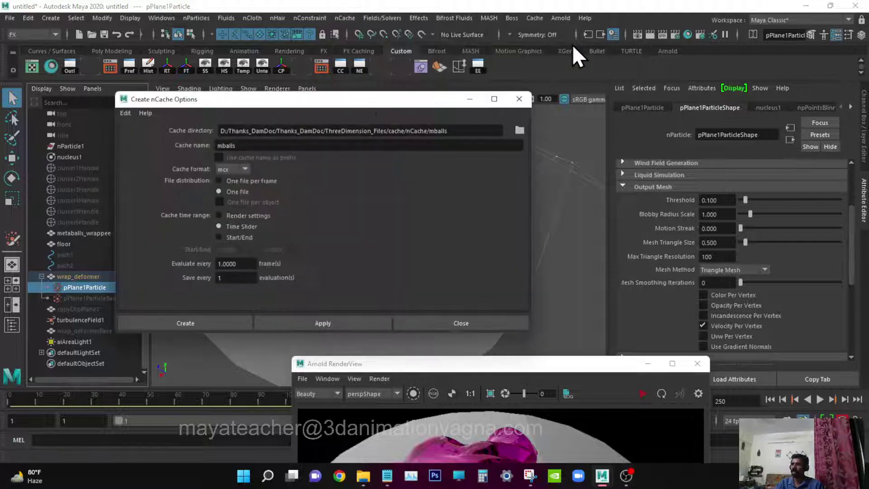
# Step: Create the mballs nCache as one mcx file over the time slider range, replacing the existing cache file
pyautogui.click(462, 130)
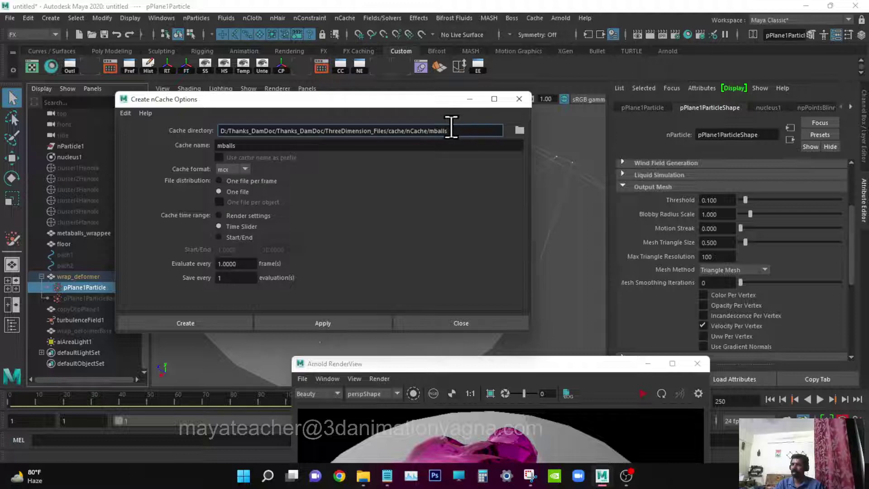
pyautogui.click(275, 145)
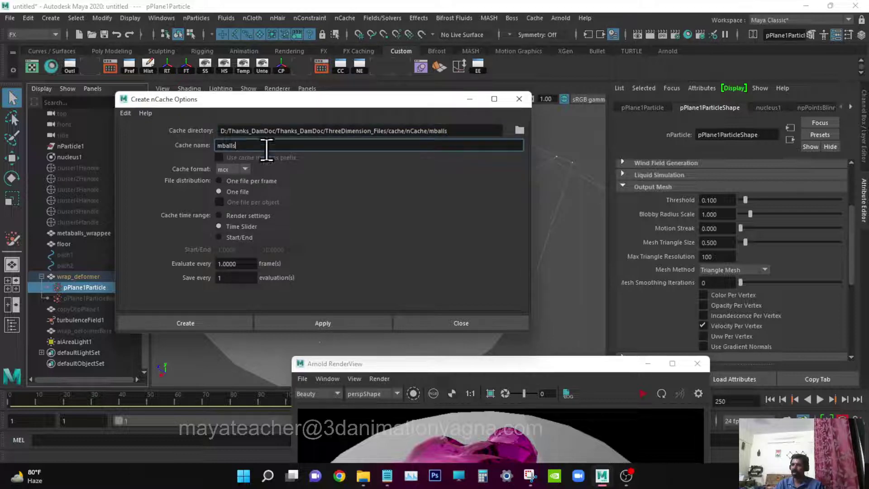
pyautogui.click(207, 322)
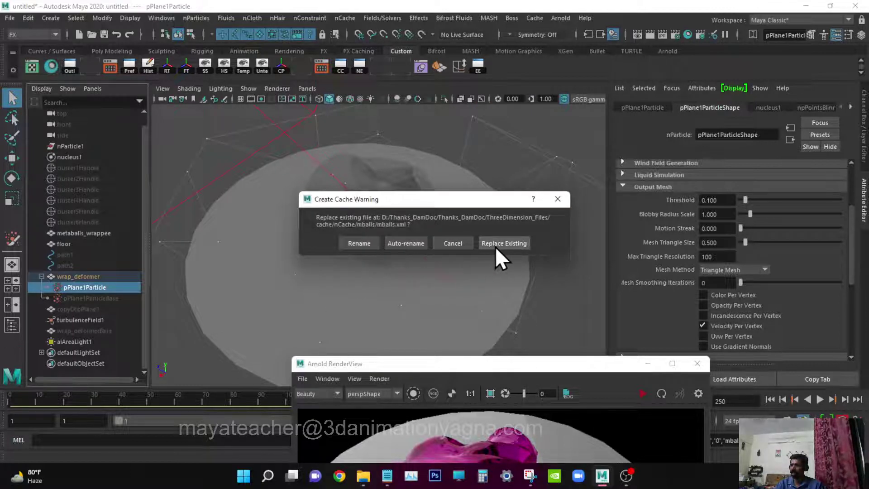
pyautogui.moveTo(463, 204); pyautogui.dragTo(573, 115)
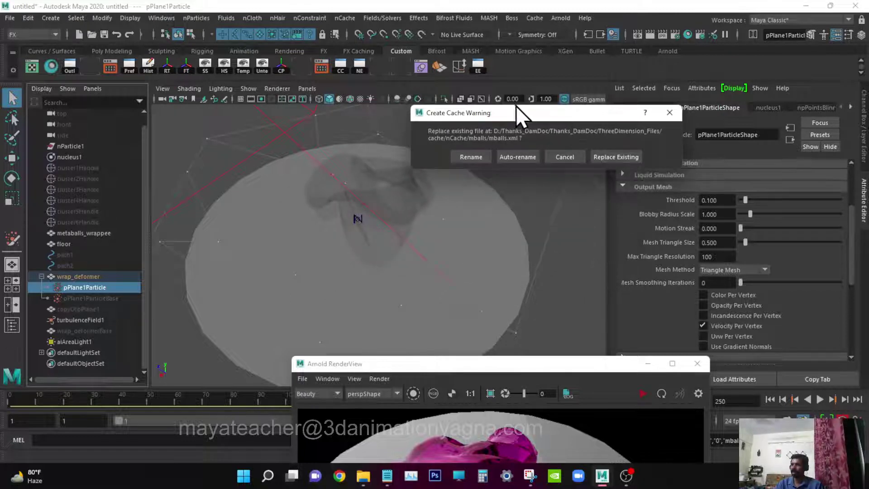
pyautogui.moveTo(517, 113); pyautogui.dragTo(469, 142)
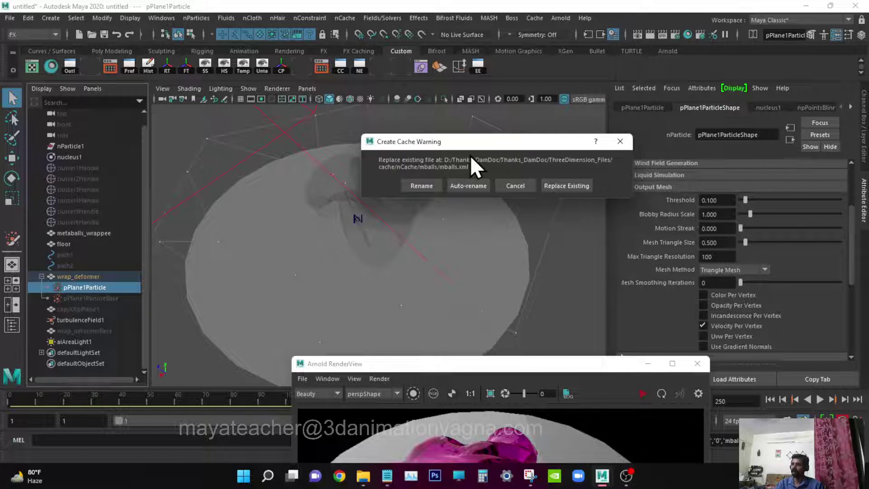
pyautogui.click(558, 185)
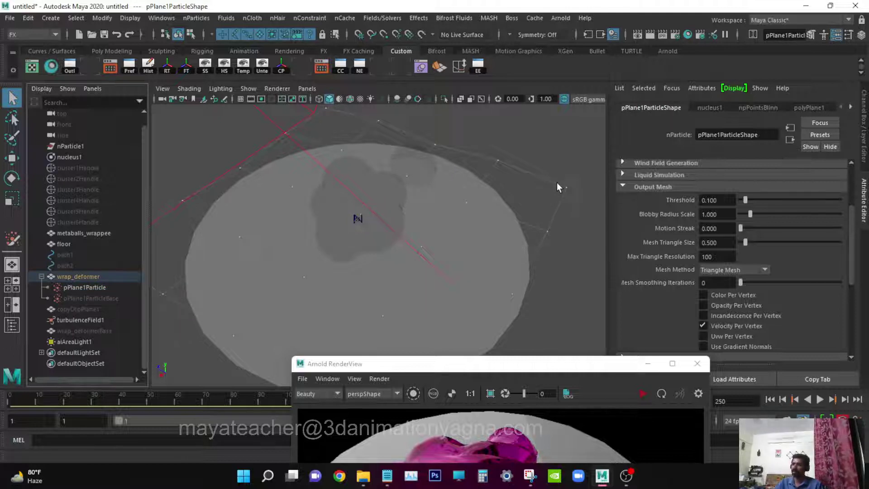
# Step: Play and scrub the cached simulation through to frame 117, keeping the Arnold RenderView window clear of the viewport
pyautogui.moveTo(509, 368); pyautogui.dragTo(497, 458)
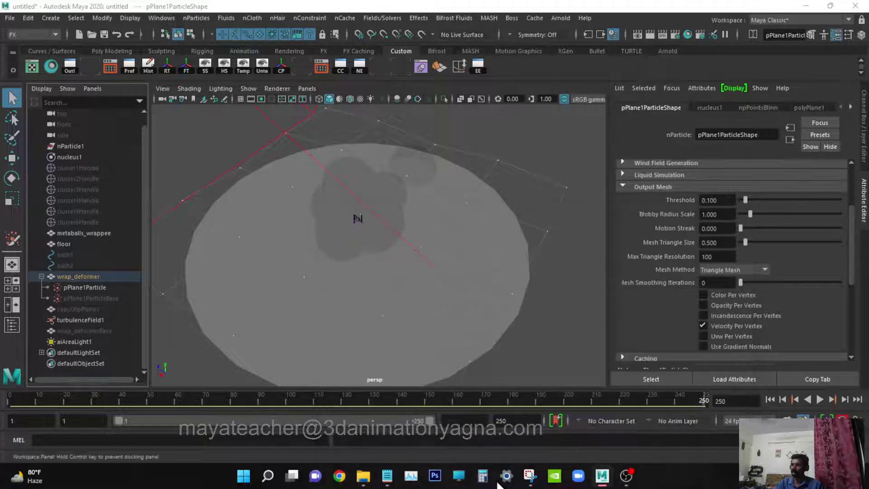
pyautogui.click(306, 401)
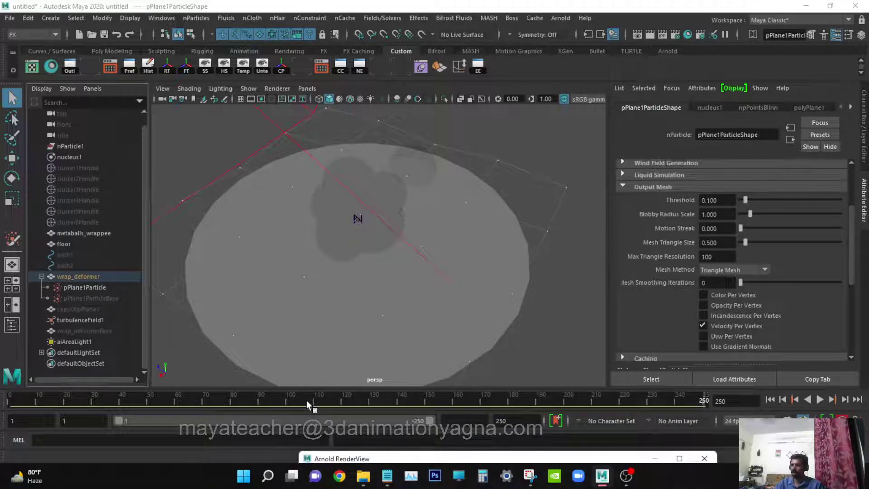
pyautogui.hotkey('alt', 'v')
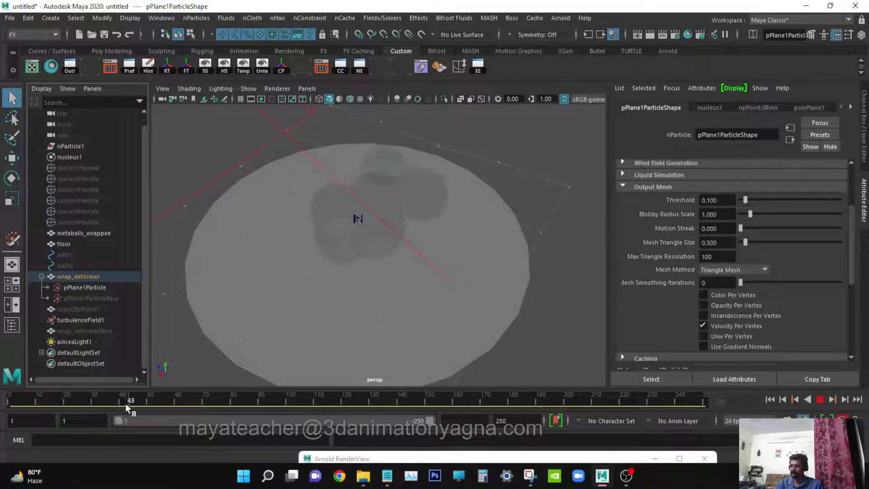
pyautogui.click(337, 399)
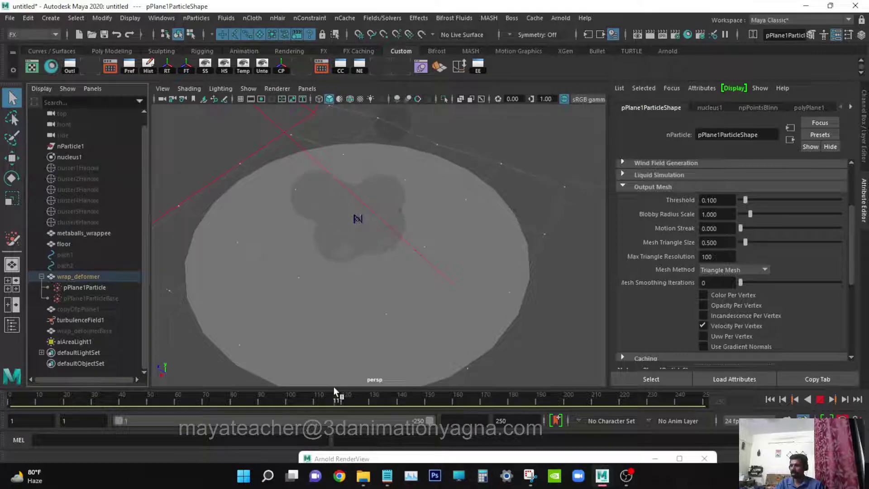
pyautogui.moveTo(429, 457); pyautogui.dragTo(419, 222)
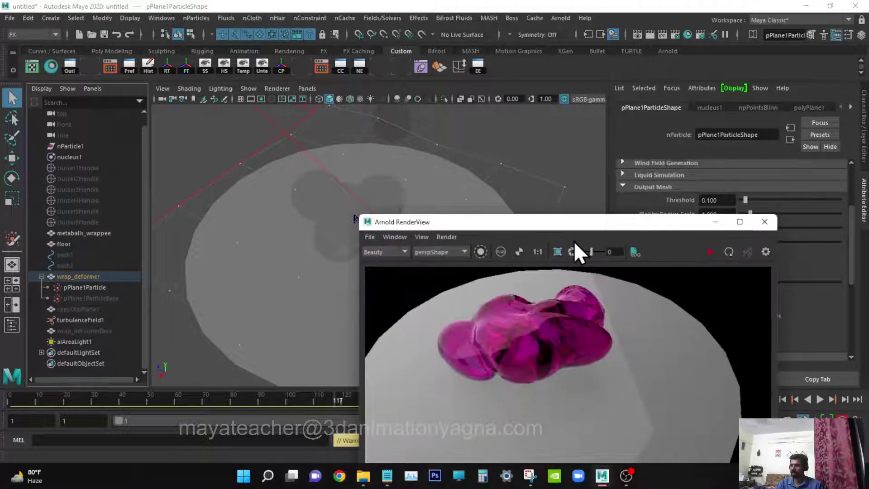
pyautogui.moveTo(564, 223); pyautogui.dragTo(564, 453)
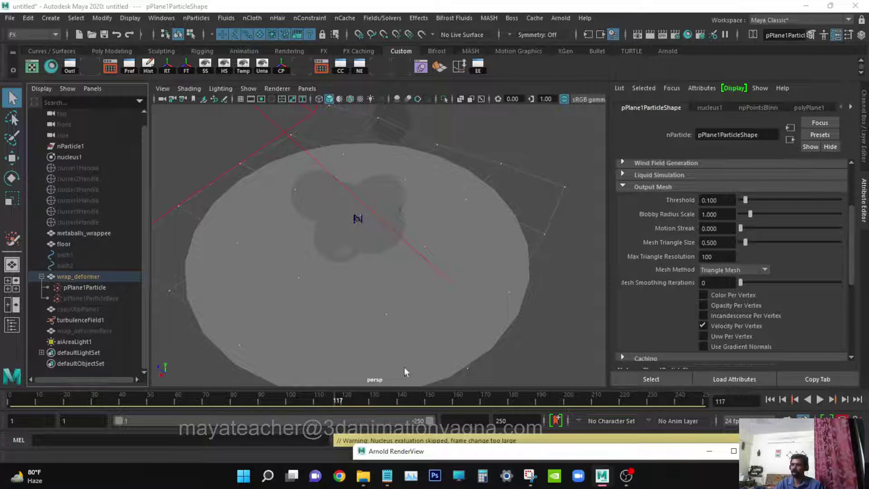
# Step: Rewind to frame 1, play the cached metaball animation and stop it at frame 96
pyautogui.click(770, 400)
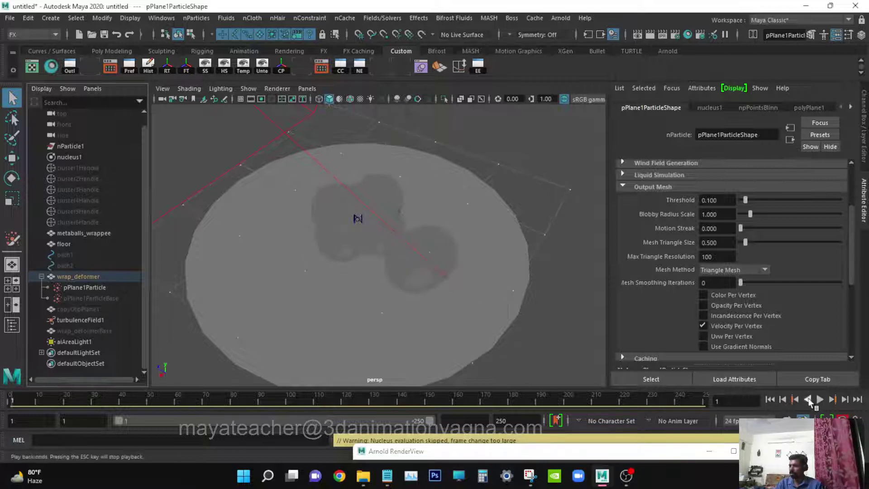
pyautogui.click(823, 400)
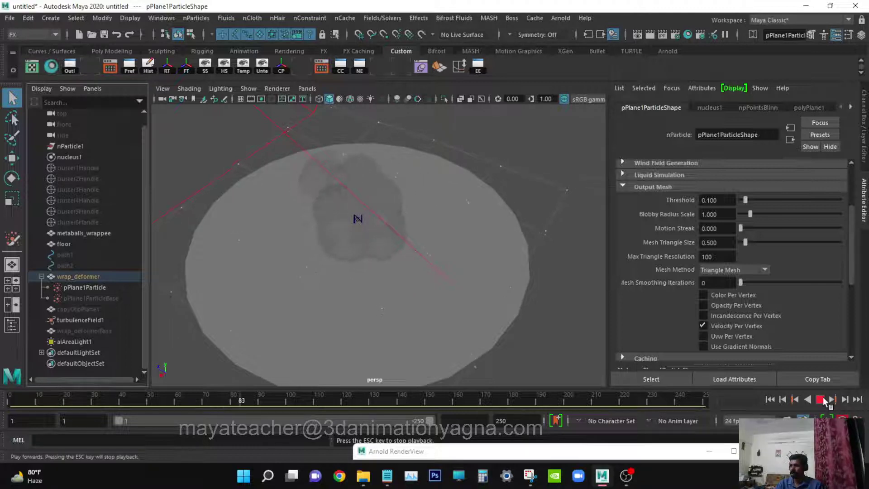
pyautogui.click(821, 399)
# Step: Display wireframe on shaded geometry in the perspective view and inspect the metaballs during playback, stopping at frame 115
pyautogui.click(183, 88)
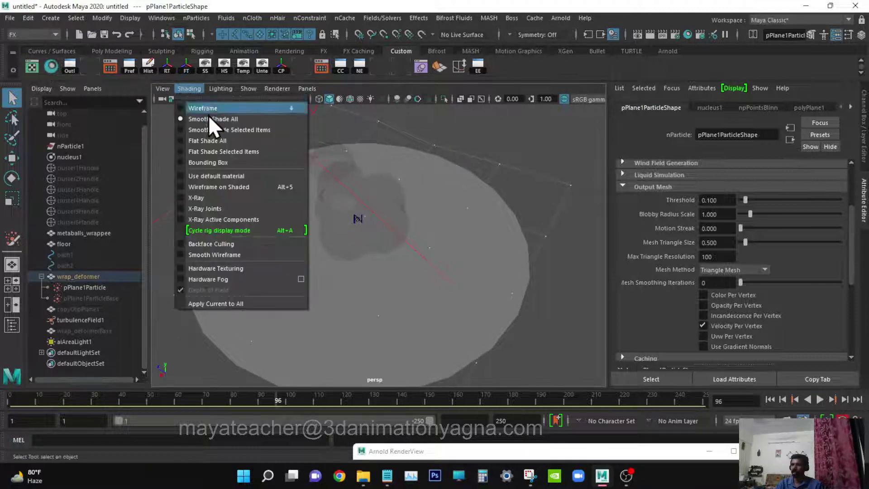
pyautogui.click(238, 186)
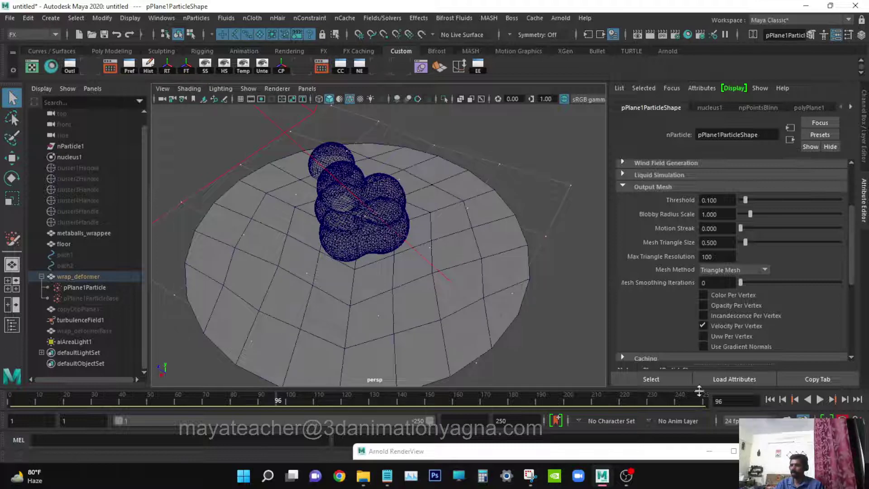
pyautogui.click(824, 400)
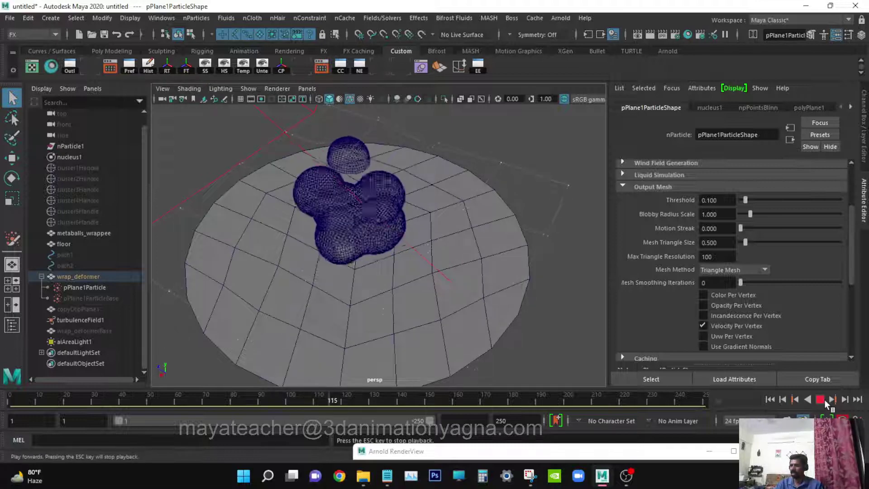
pyautogui.keyDown('alt'); pyautogui.moveTo(380, 245); pyautogui.dragTo(424, 297); pyautogui.keyUp('alt')
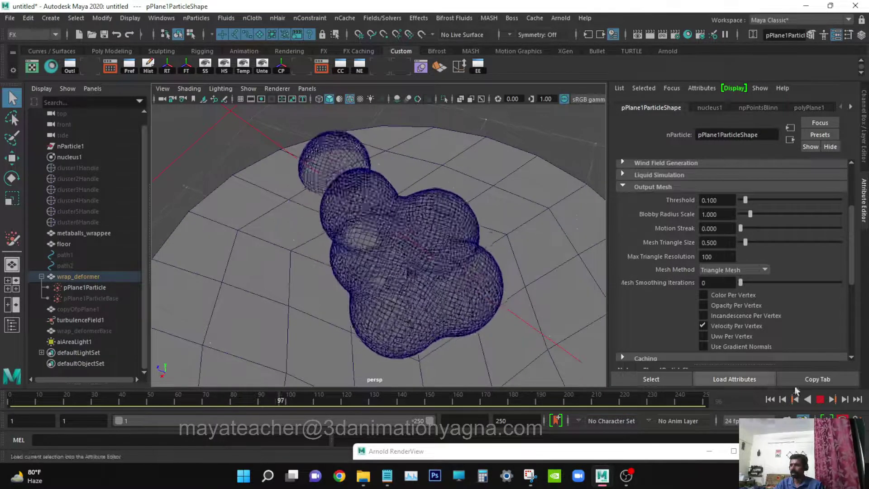
pyautogui.click(821, 401)
pyautogui.scroll(-4, 433, 295)
pyautogui.keyDown('alt'); pyautogui.moveTo(431, 321); pyautogui.dragTo(437, 319); pyautogui.keyUp('alt')
pyautogui.keyDown('alt'); pyautogui.moveTo(438, 320); pyautogui.dragTo(425, 305, button='middle'); pyautogui.keyUp('alt')
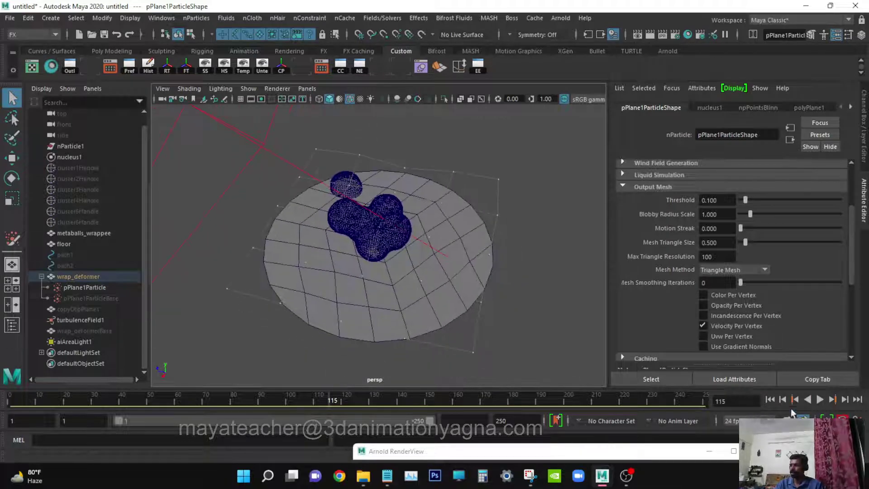
# Step: Return to frame 1, reframe the metaballs and floor, and show the Channel Box instead of the Attribute Editor
pyautogui.click(770, 399)
pyautogui.keyDown('alt'); pyautogui.moveTo(452, 316); pyautogui.dragTo(476, 318); pyautogui.keyUp('alt')
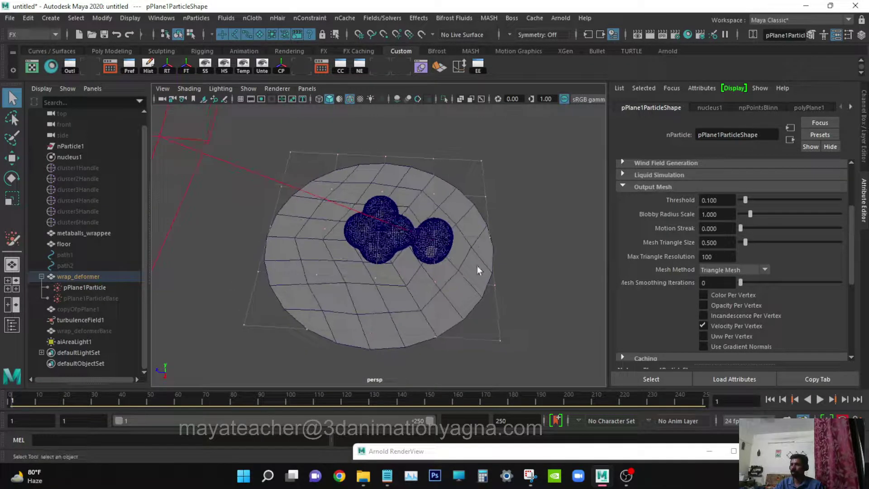
pyautogui.click(837, 35)
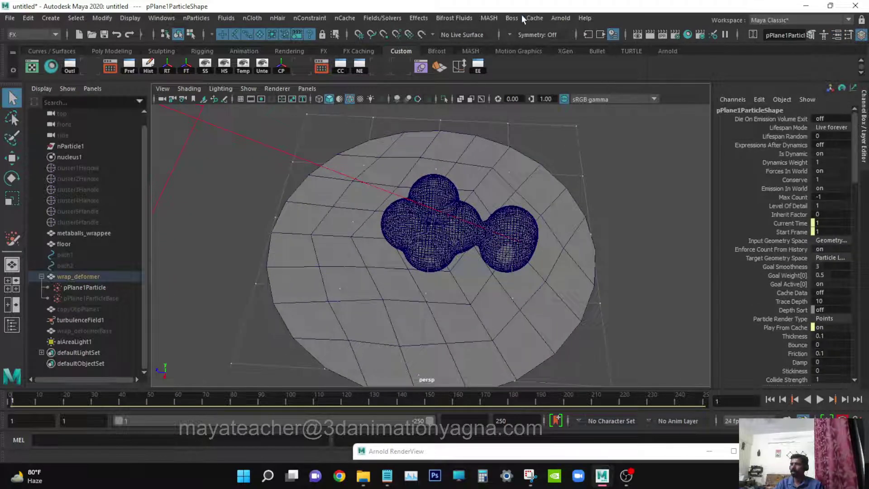
pyautogui.click(561, 18)
pyautogui.click(581, 49)
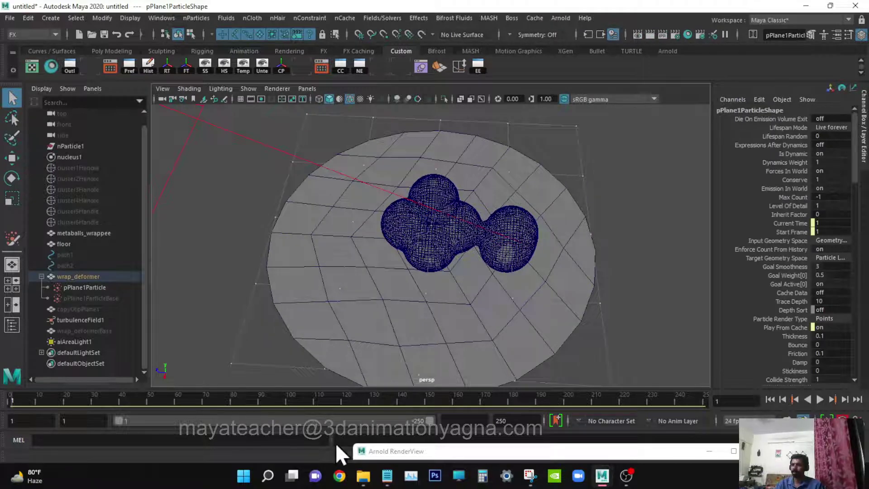
pyautogui.moveTo(411, 453); pyautogui.dragTo(374, 126)
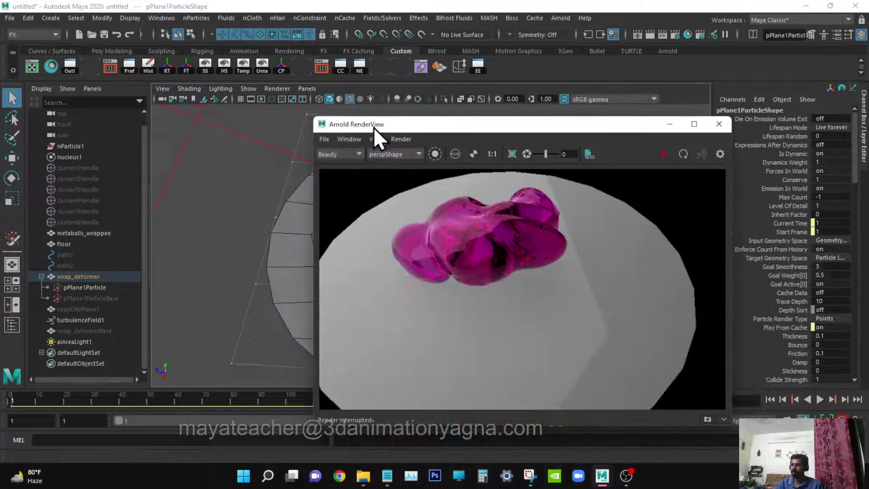
pyautogui.click(666, 154)
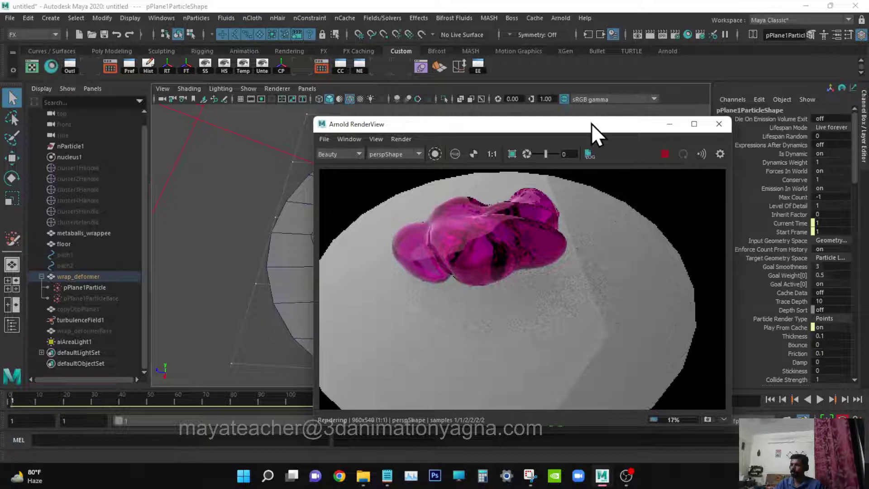
pyautogui.moveTo(591, 123); pyautogui.dragTo(433, 68)
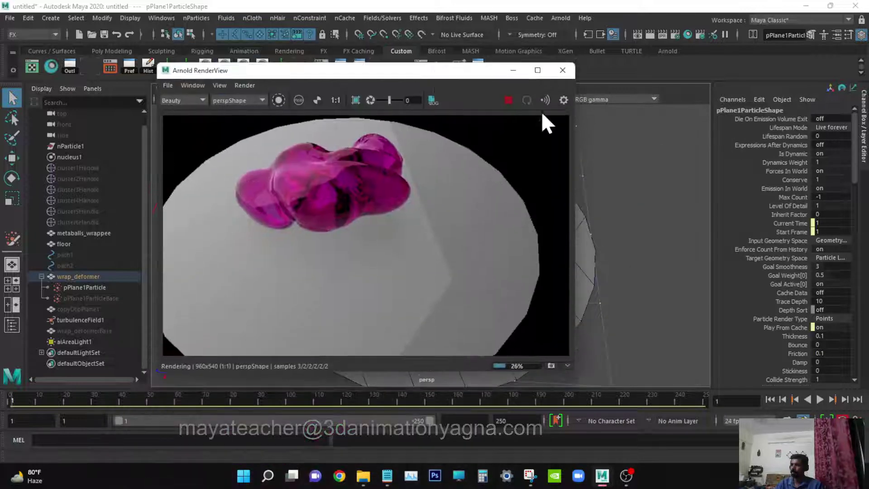
pyautogui.click(562, 68)
# Step: Reopen the Arnold RenderView and run a live render of the metaballs at frame 1
pyautogui.click(559, 17)
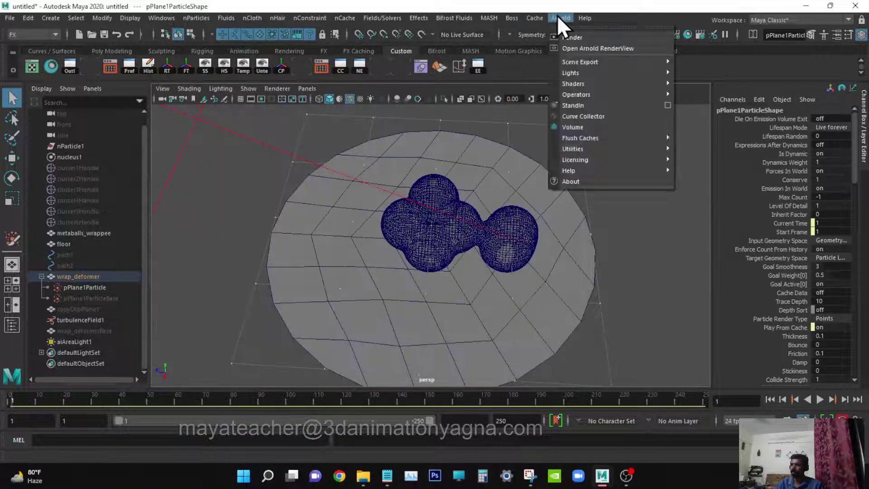
pyautogui.click(578, 44)
pyautogui.click(505, 102)
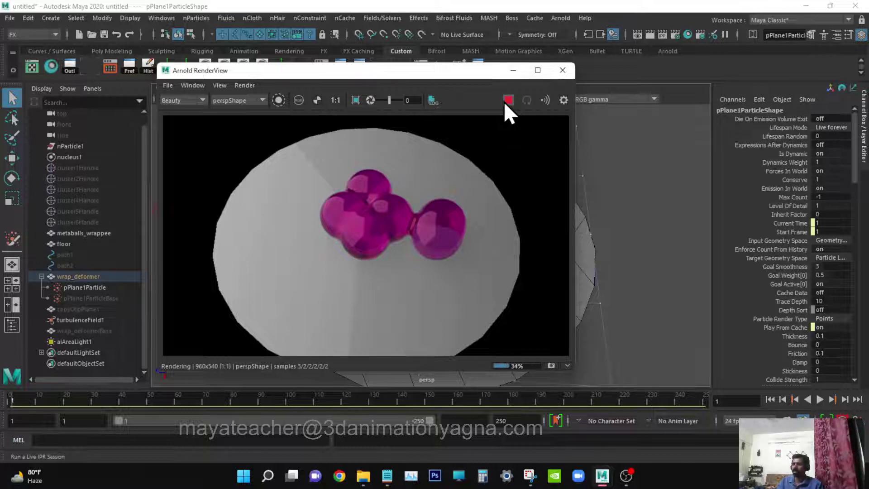
# Step: Load the metaball_shdr material from the Hypershade into the Attribute Editor and minimize the Hypershade
pyautogui.click(608, 86)
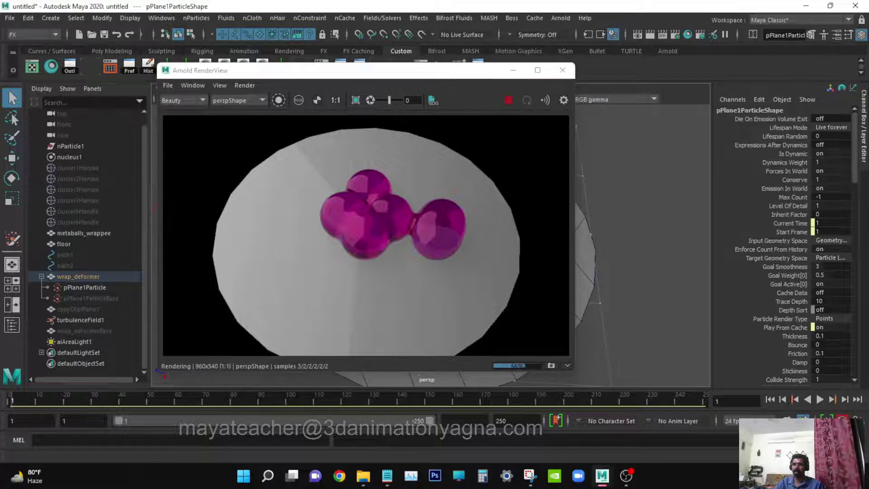
pyautogui.click(167, 20)
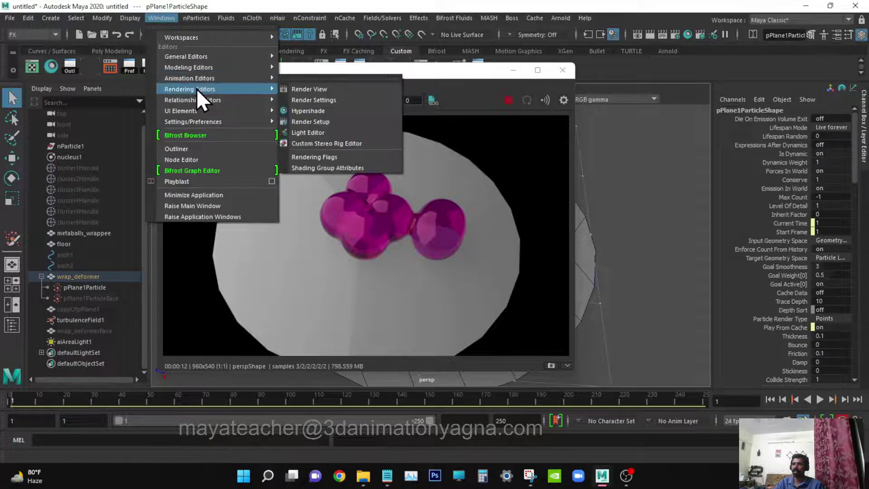
pyautogui.moveTo(213, 87)
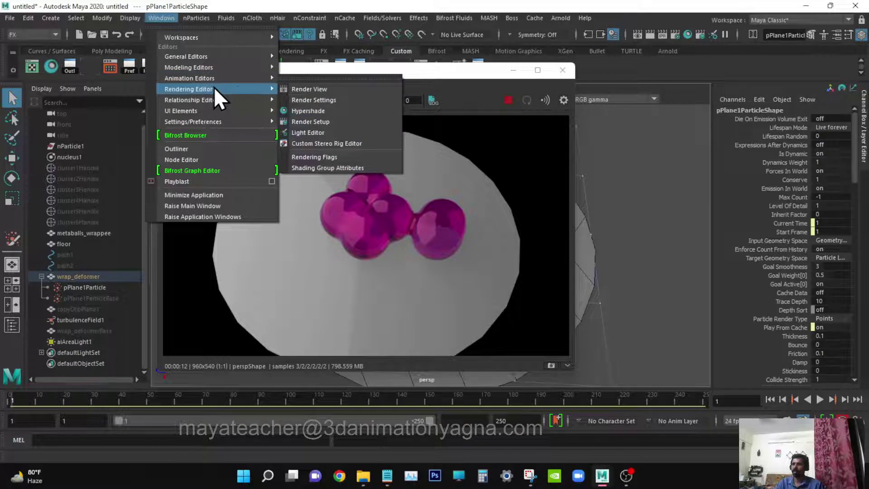
pyautogui.click(318, 109)
pyautogui.doubleClick(395, 270)
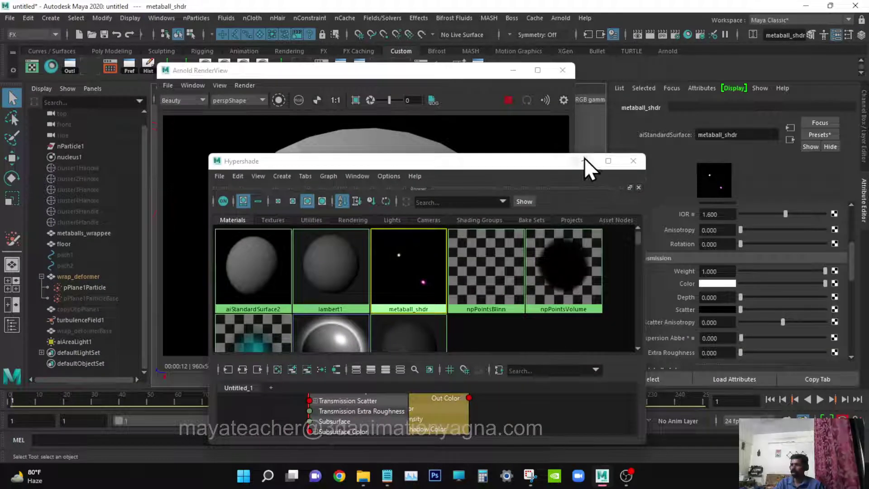
pyautogui.click(584, 161)
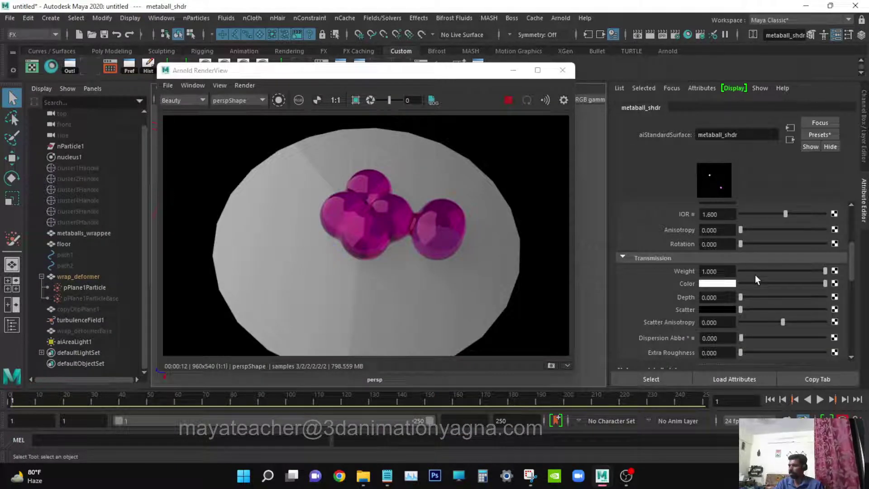
# Step: Set both the Transmission weight and the Coat weight of metaball_shdr to 0
pyautogui.moveTo(760, 271); pyautogui.dragTo(697, 271)
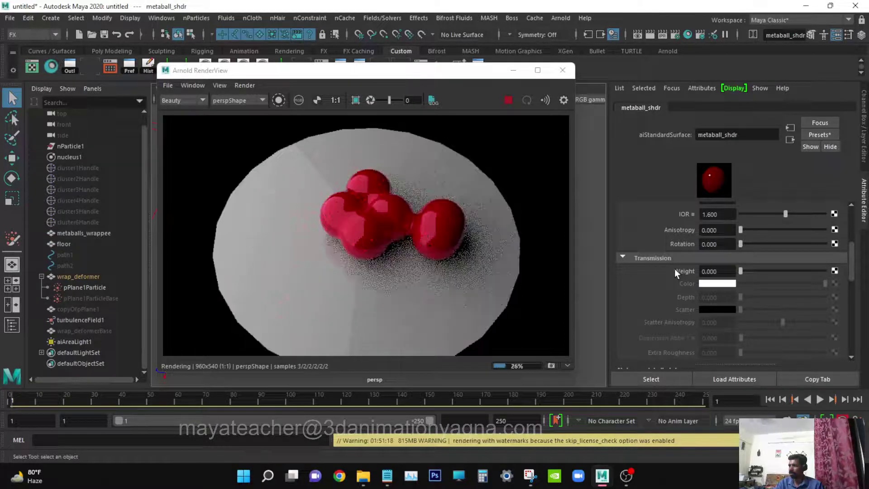
pyautogui.click(706, 258)
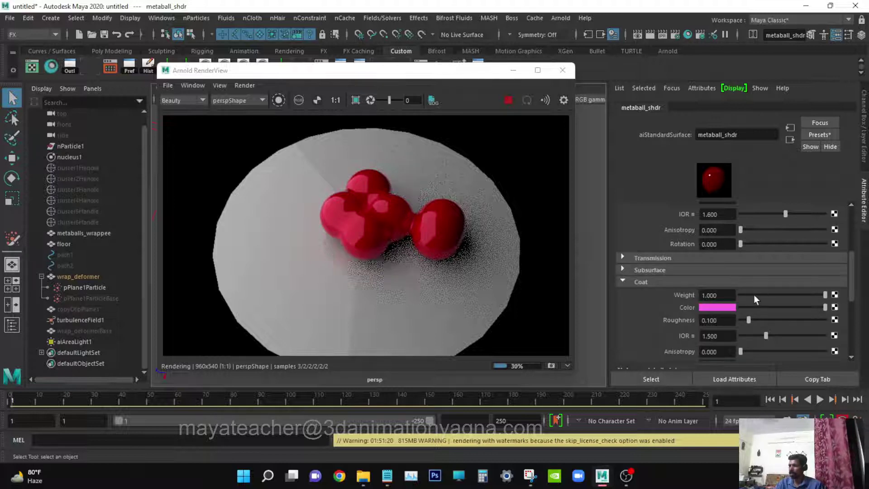
pyautogui.moveTo(753, 295); pyautogui.dragTo(663, 295)
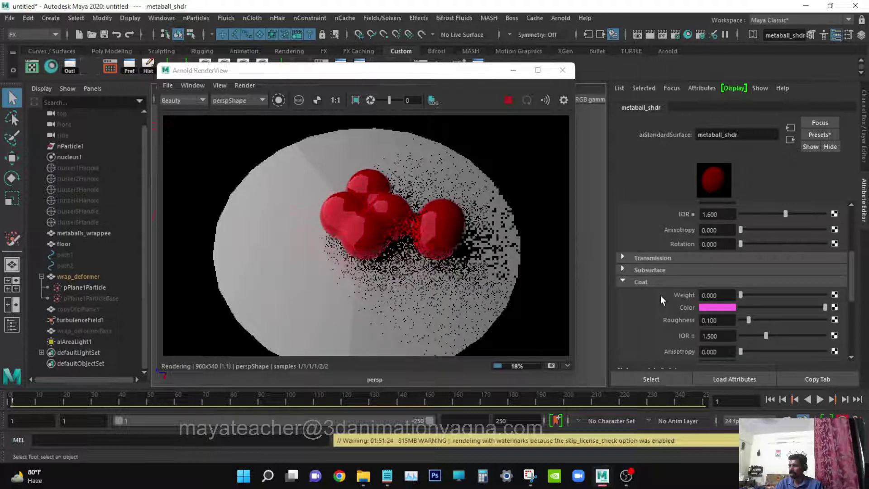
pyautogui.click(666, 281)
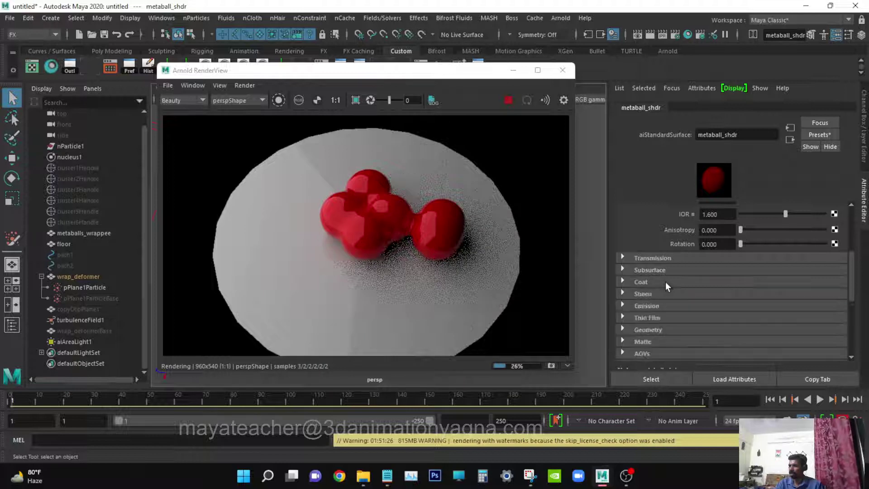
pyautogui.scroll(3, 680, 292)
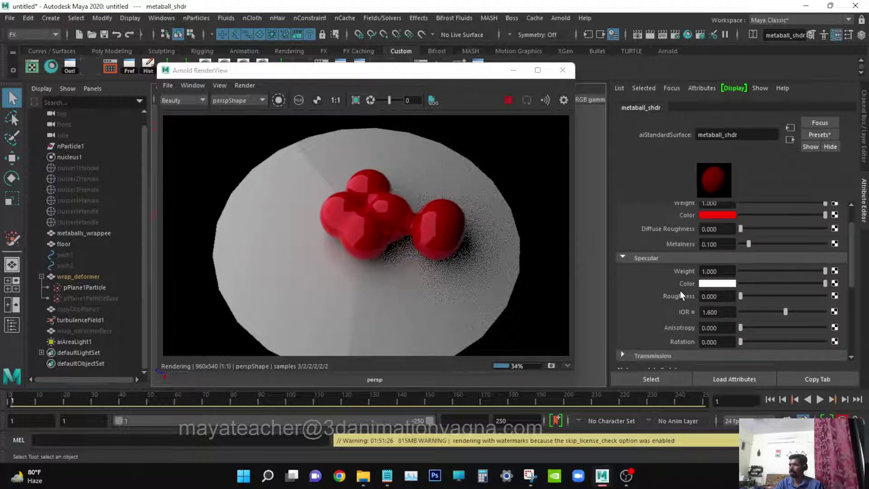
pyautogui.scroll(1, 754, 272)
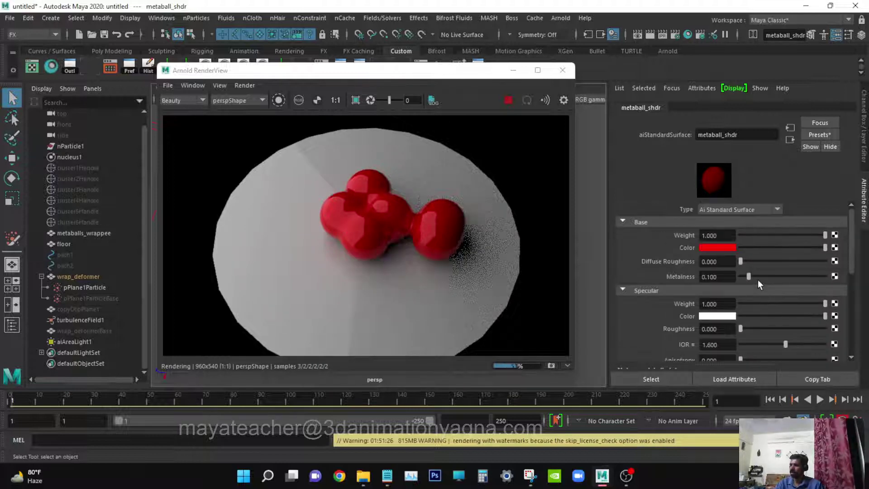